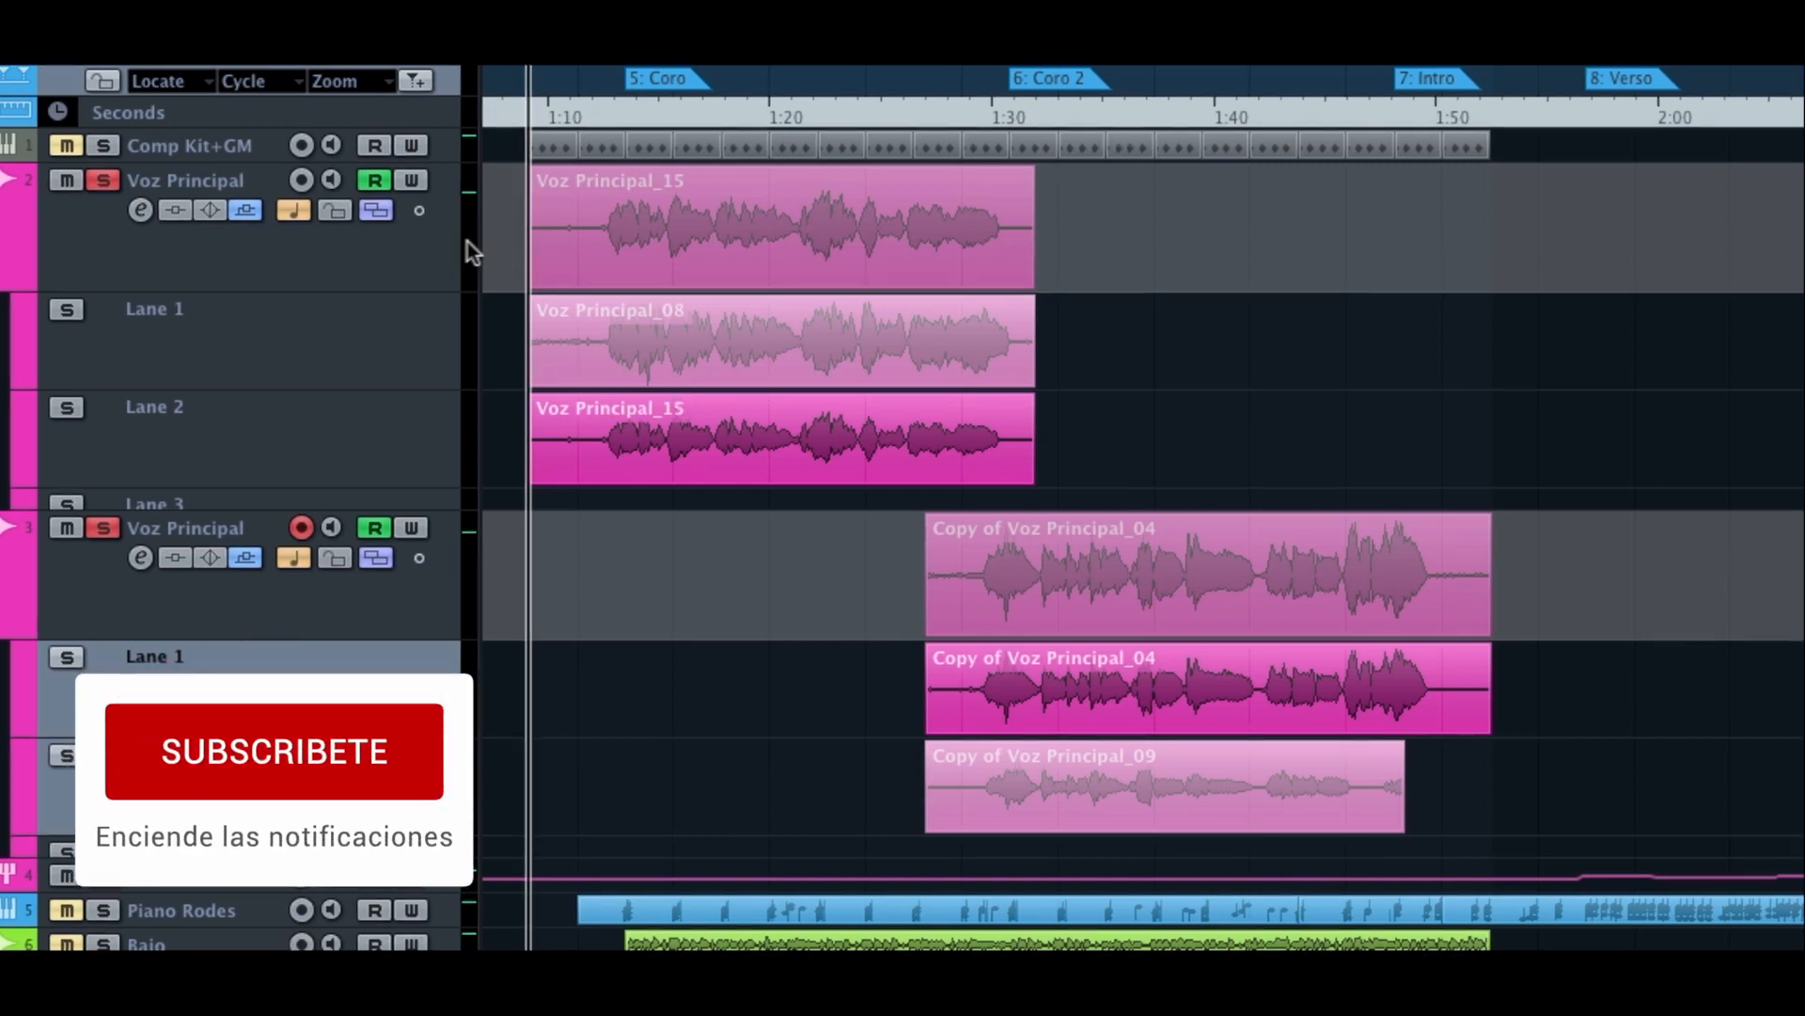
# Step: Play back the two Voz Principal tracks from the start of the first take at about 1:09 through Coro 2
pyautogui.click(362, 252)
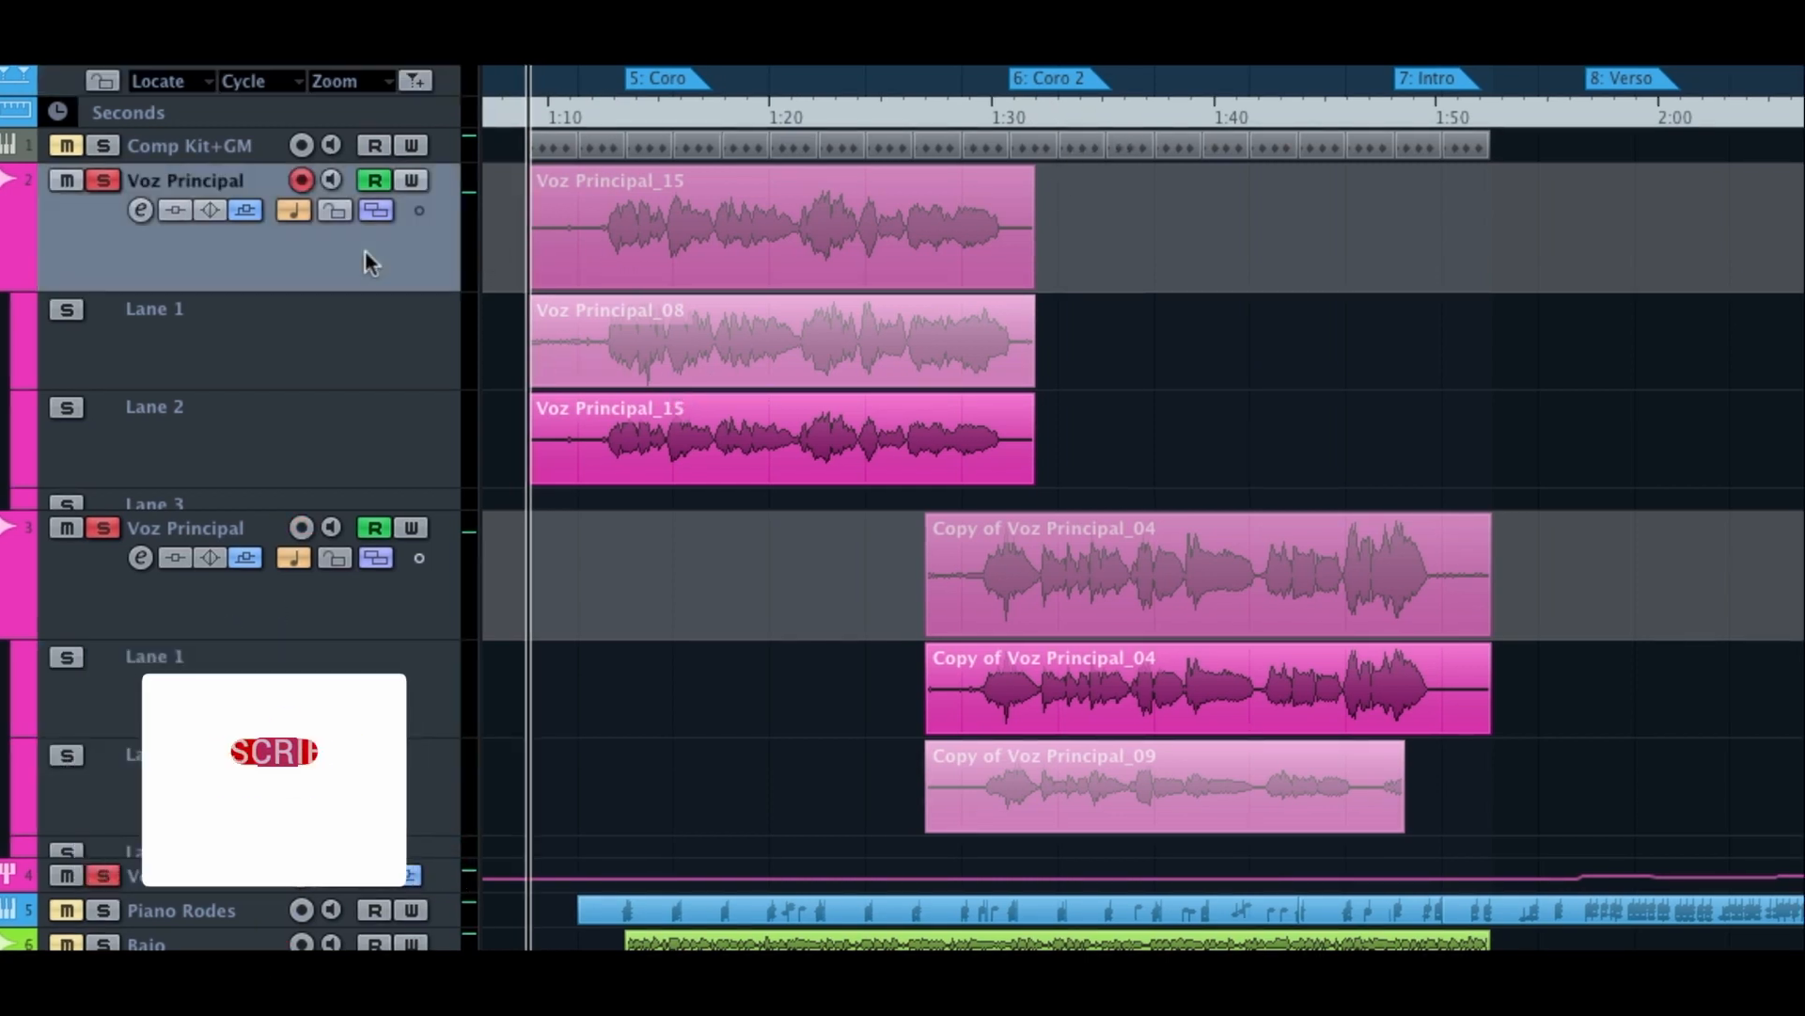
pyautogui.click(352, 602)
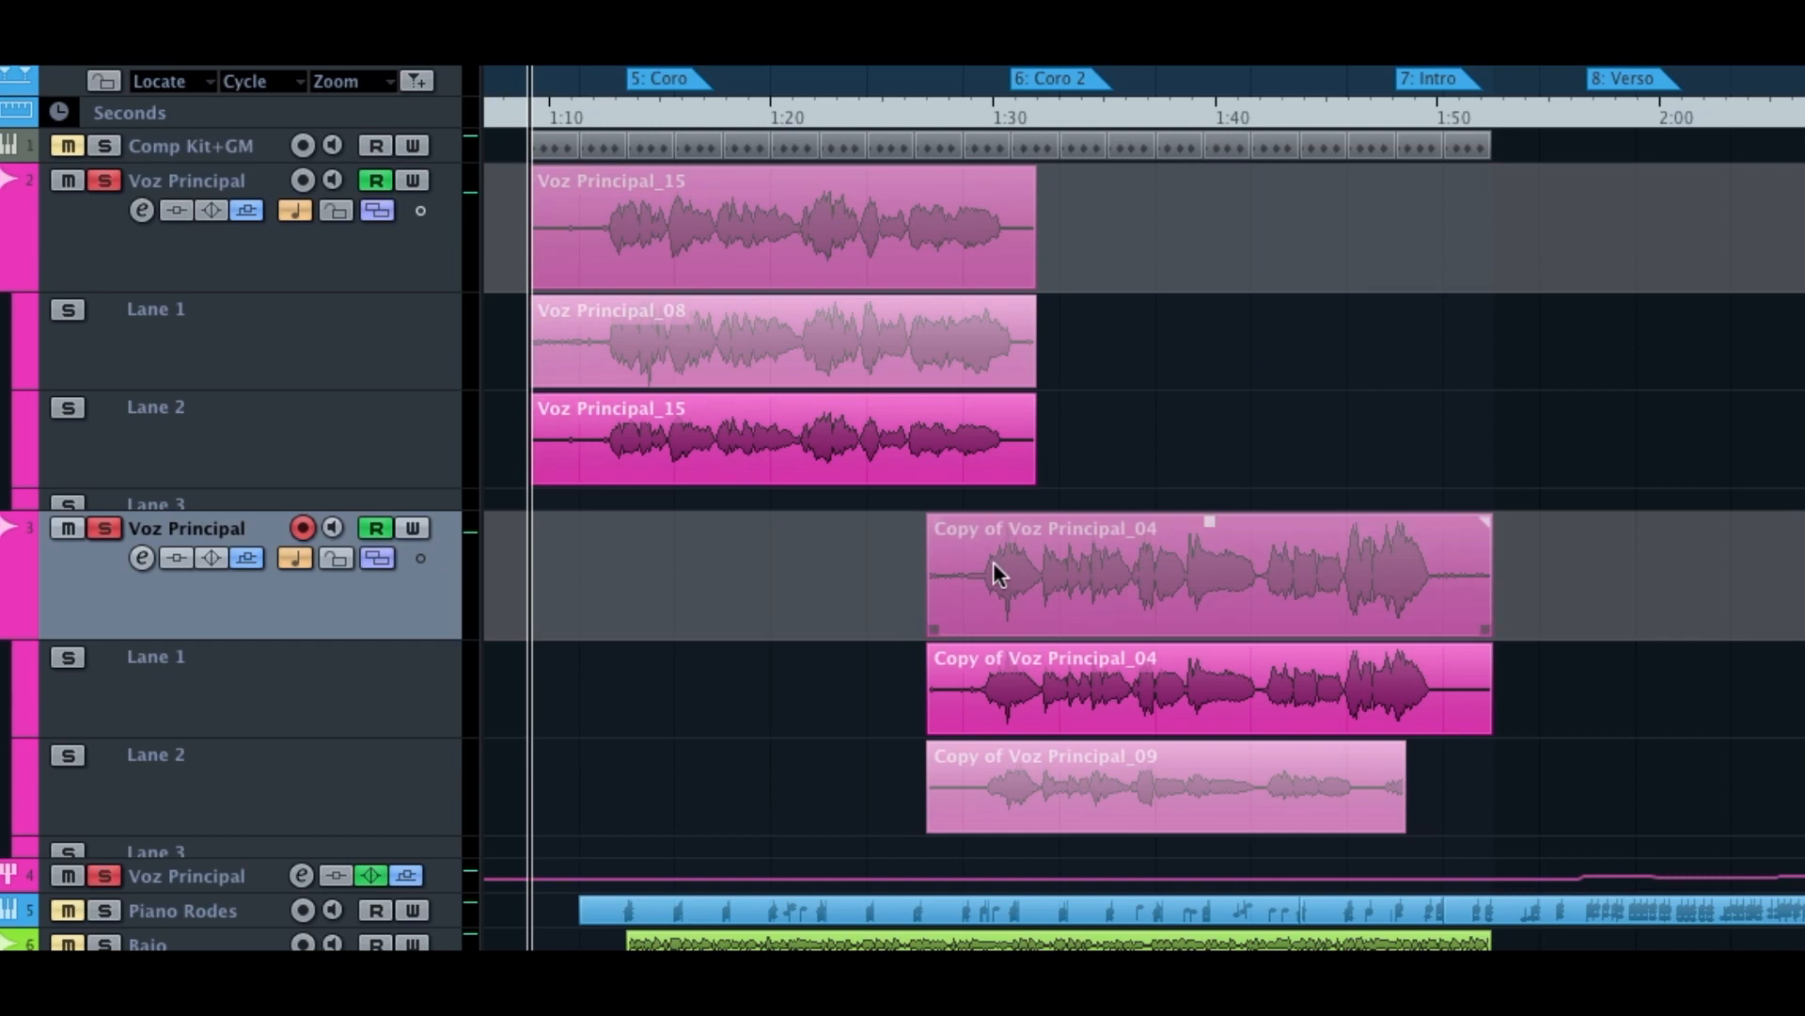
pyautogui.click(1011, 80)
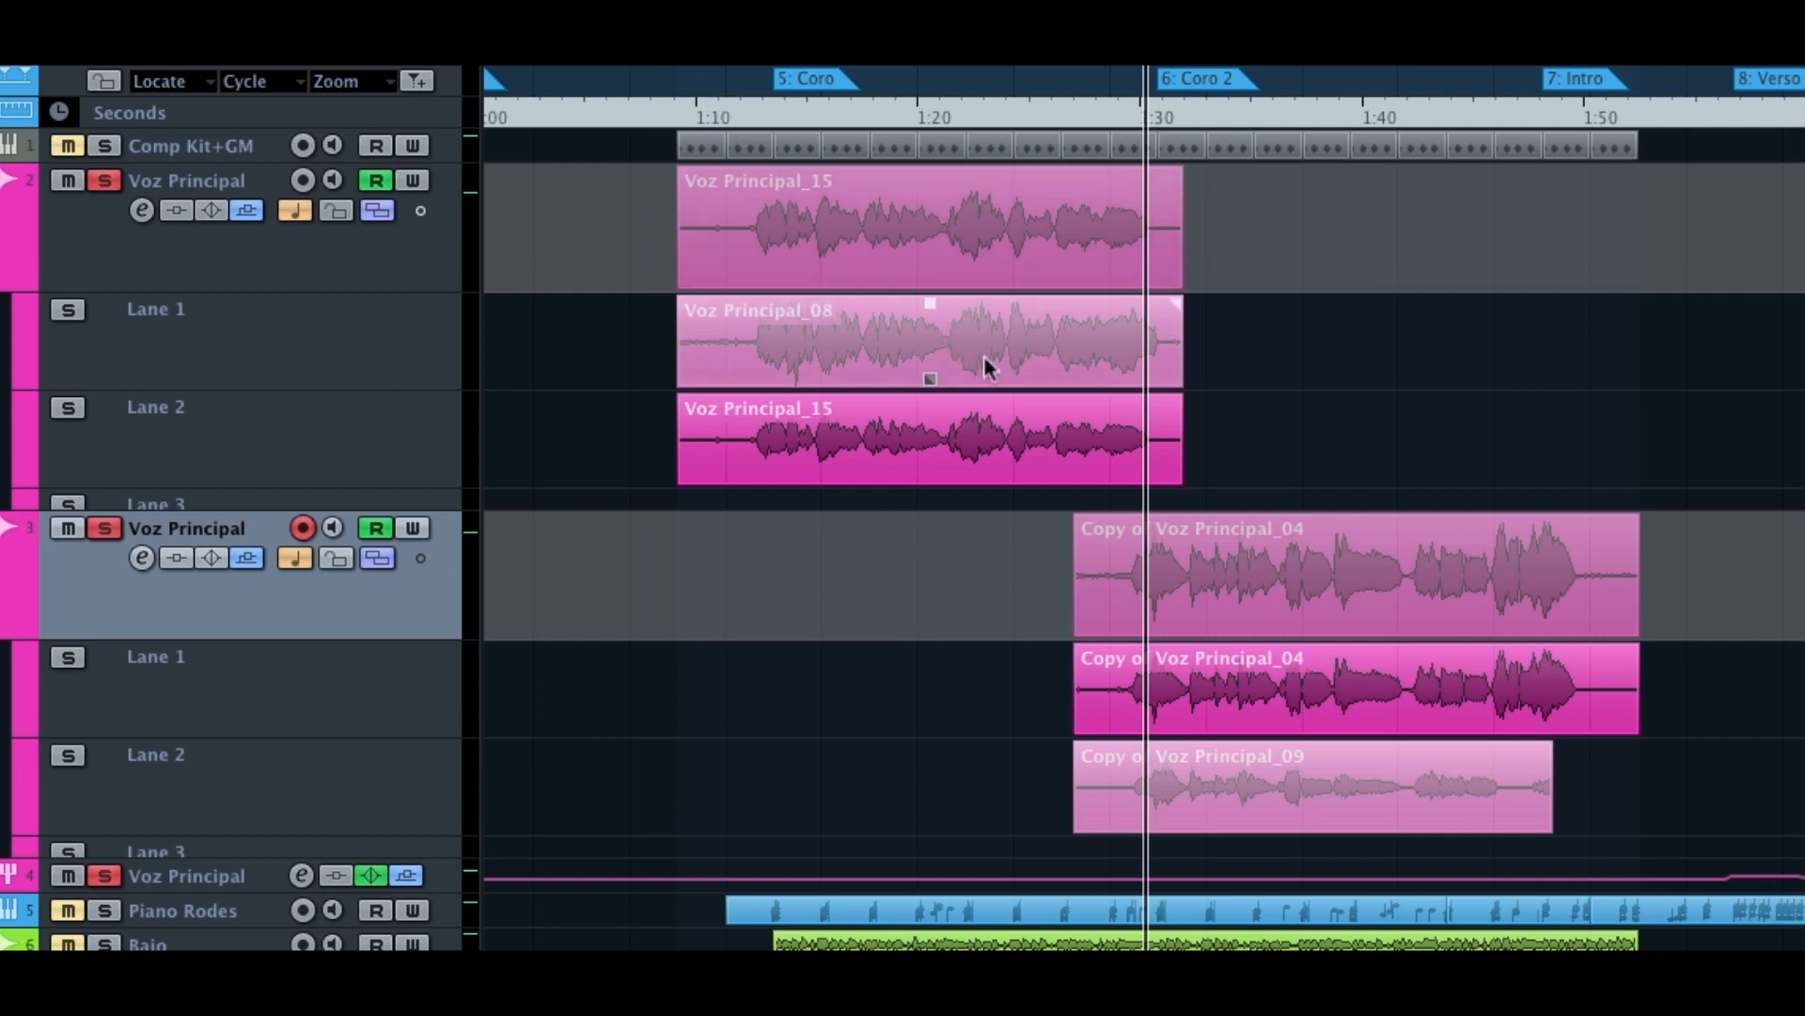
pyautogui.click(701, 94)
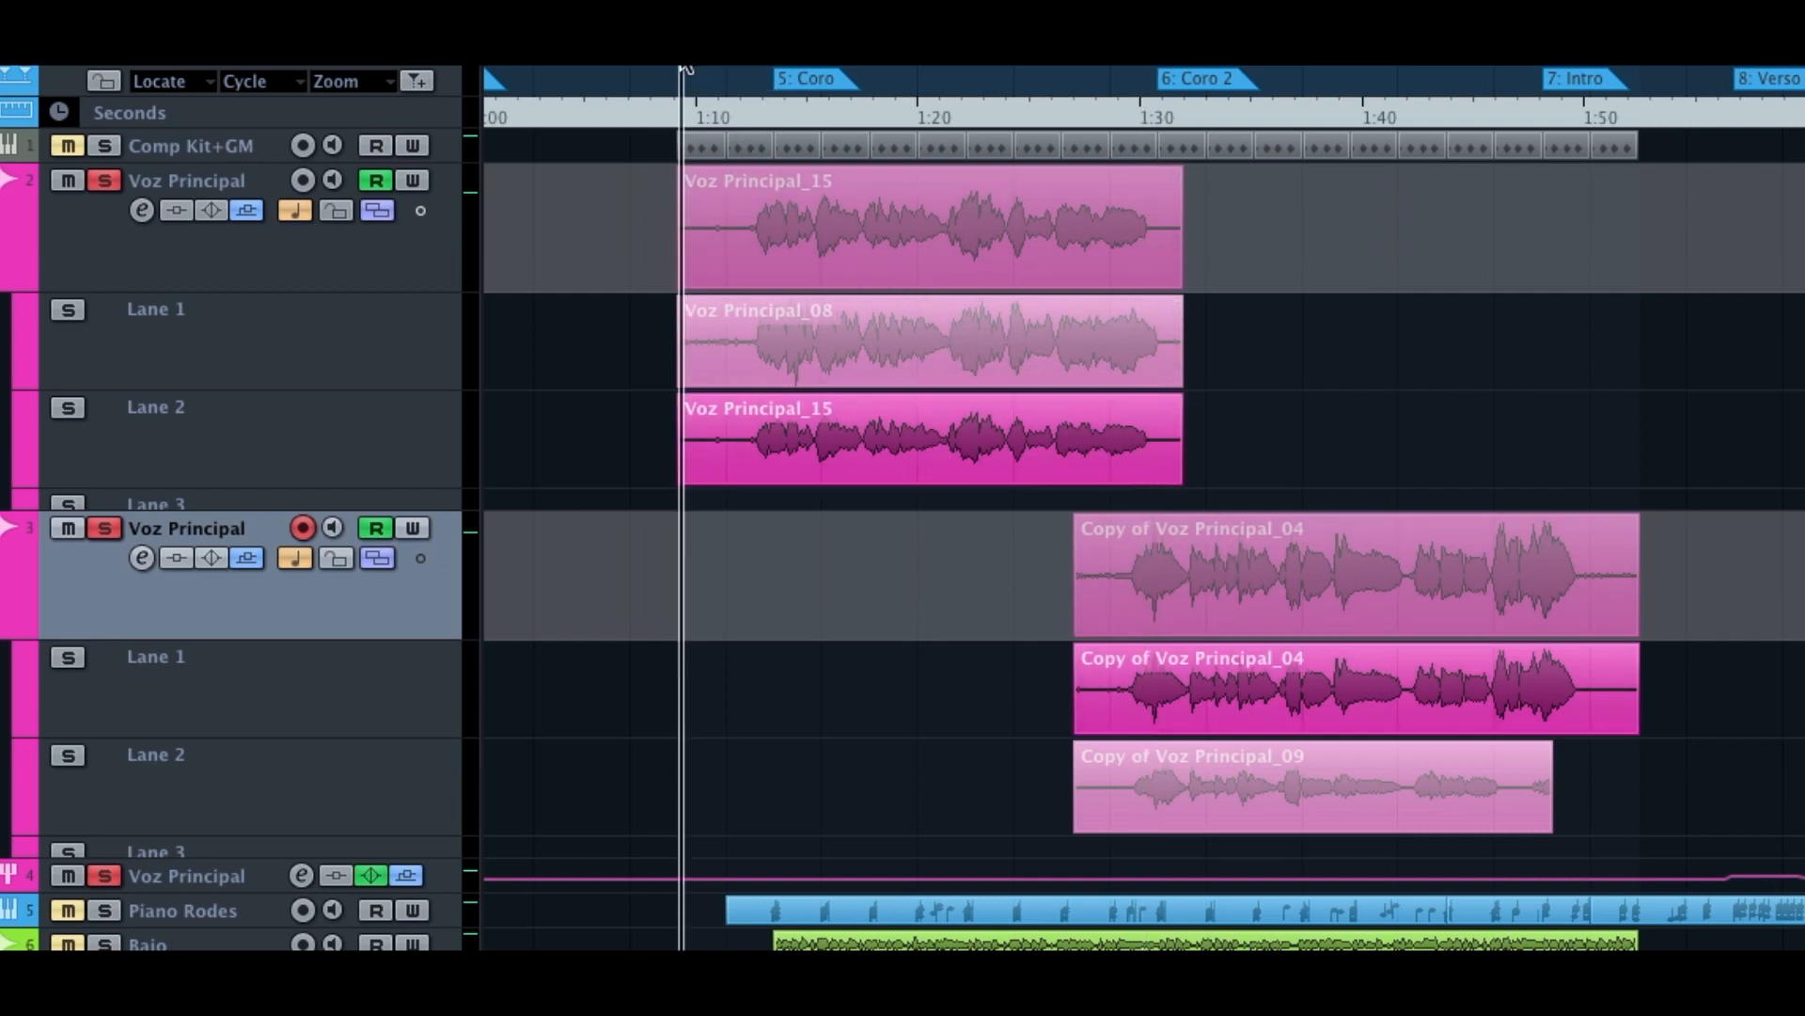
pyautogui.hscroll(5, 745, 338)
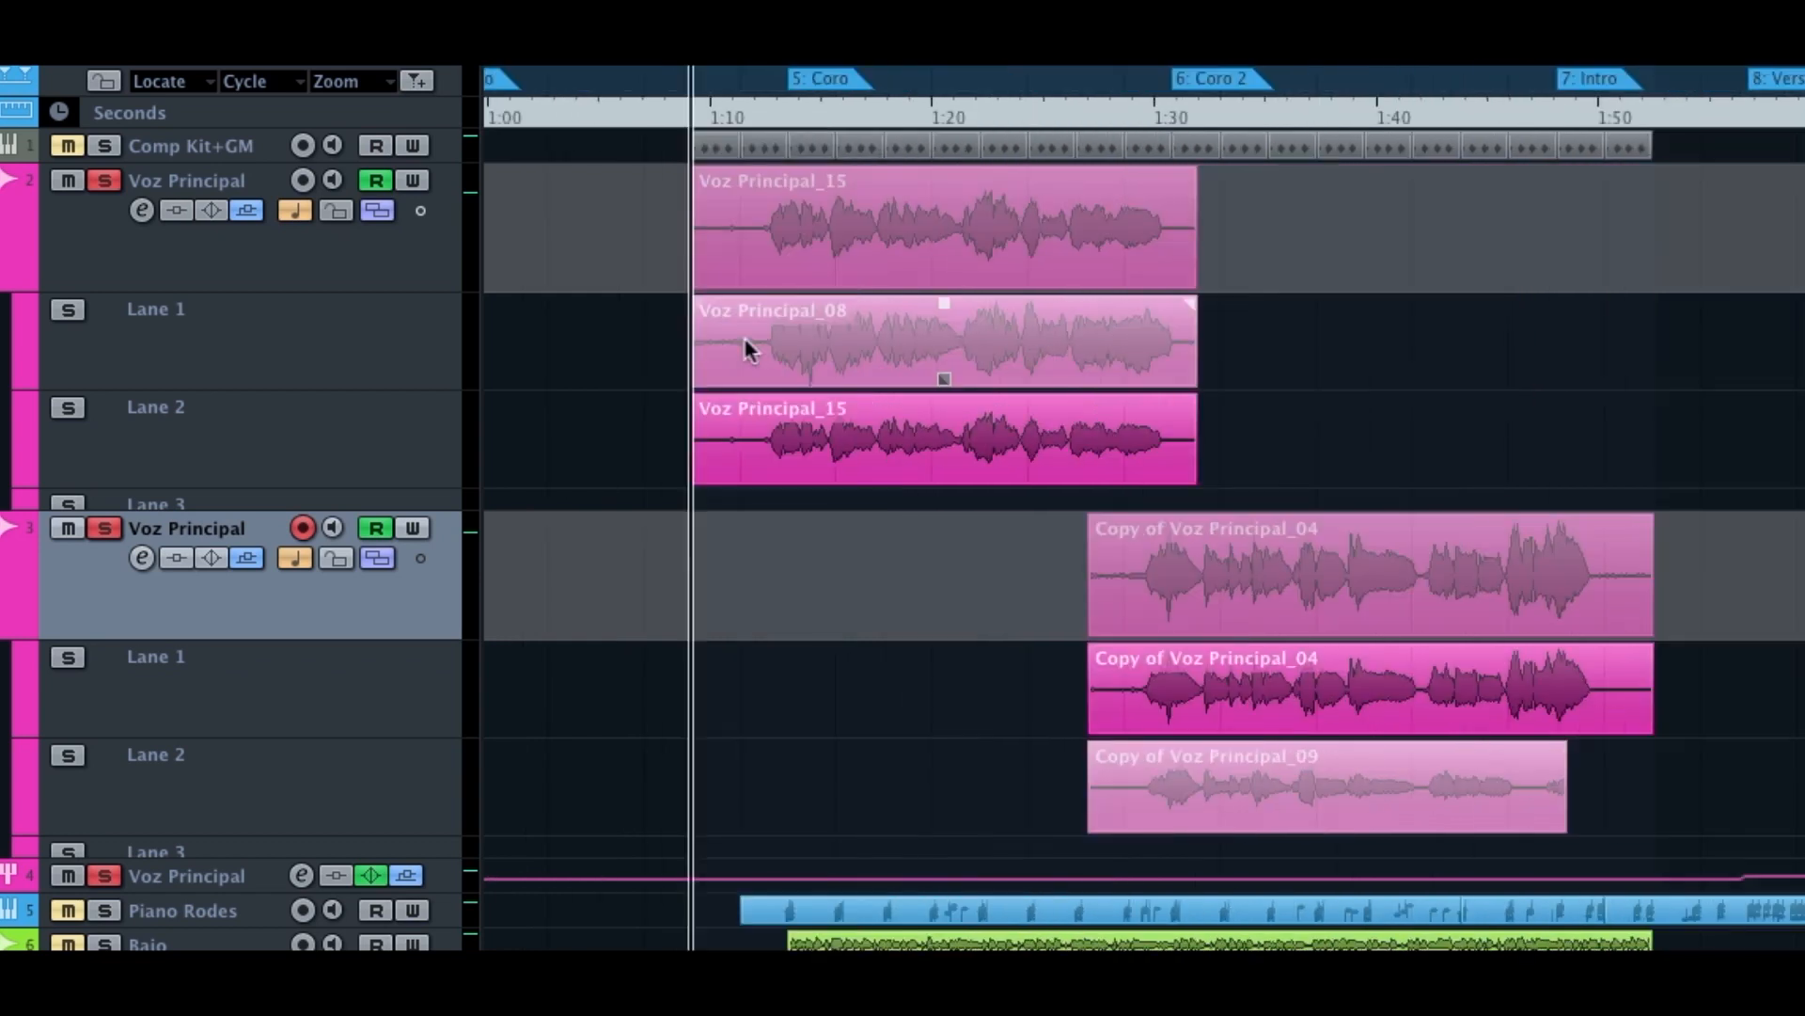
pyautogui.hscroll(-1, 652, 335)
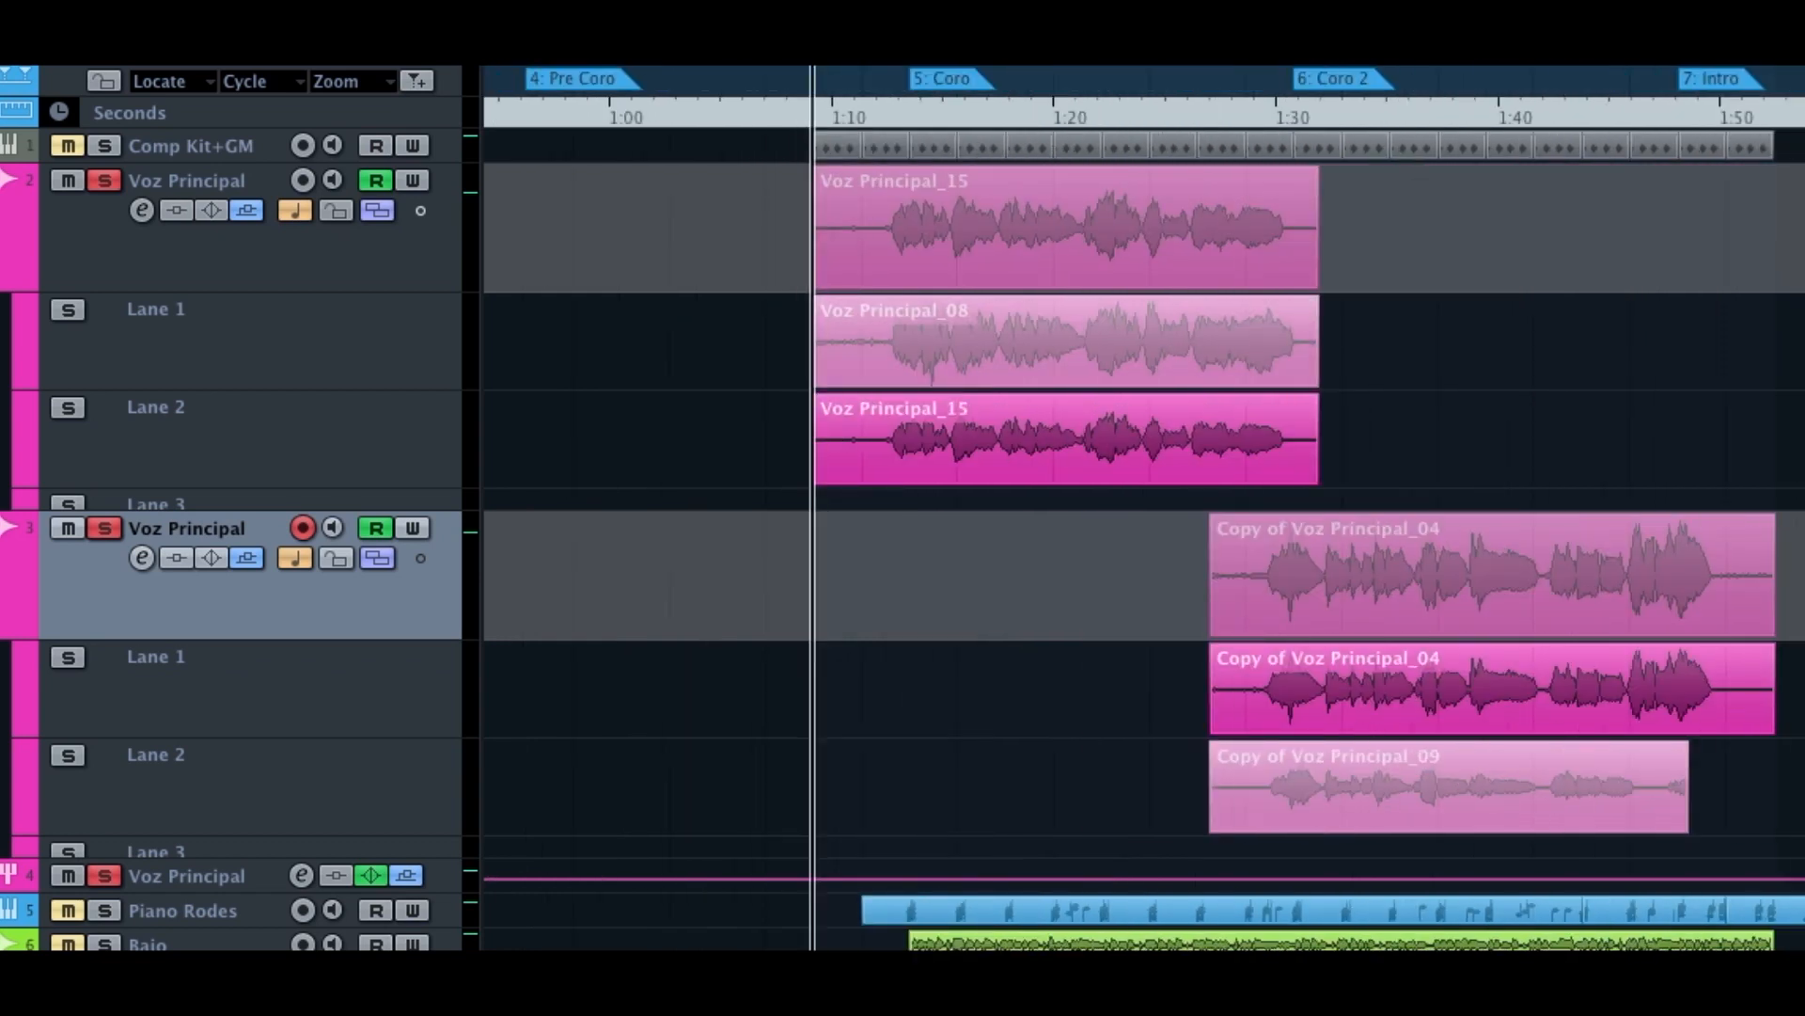
pyautogui.hscroll(1, 679, 319)
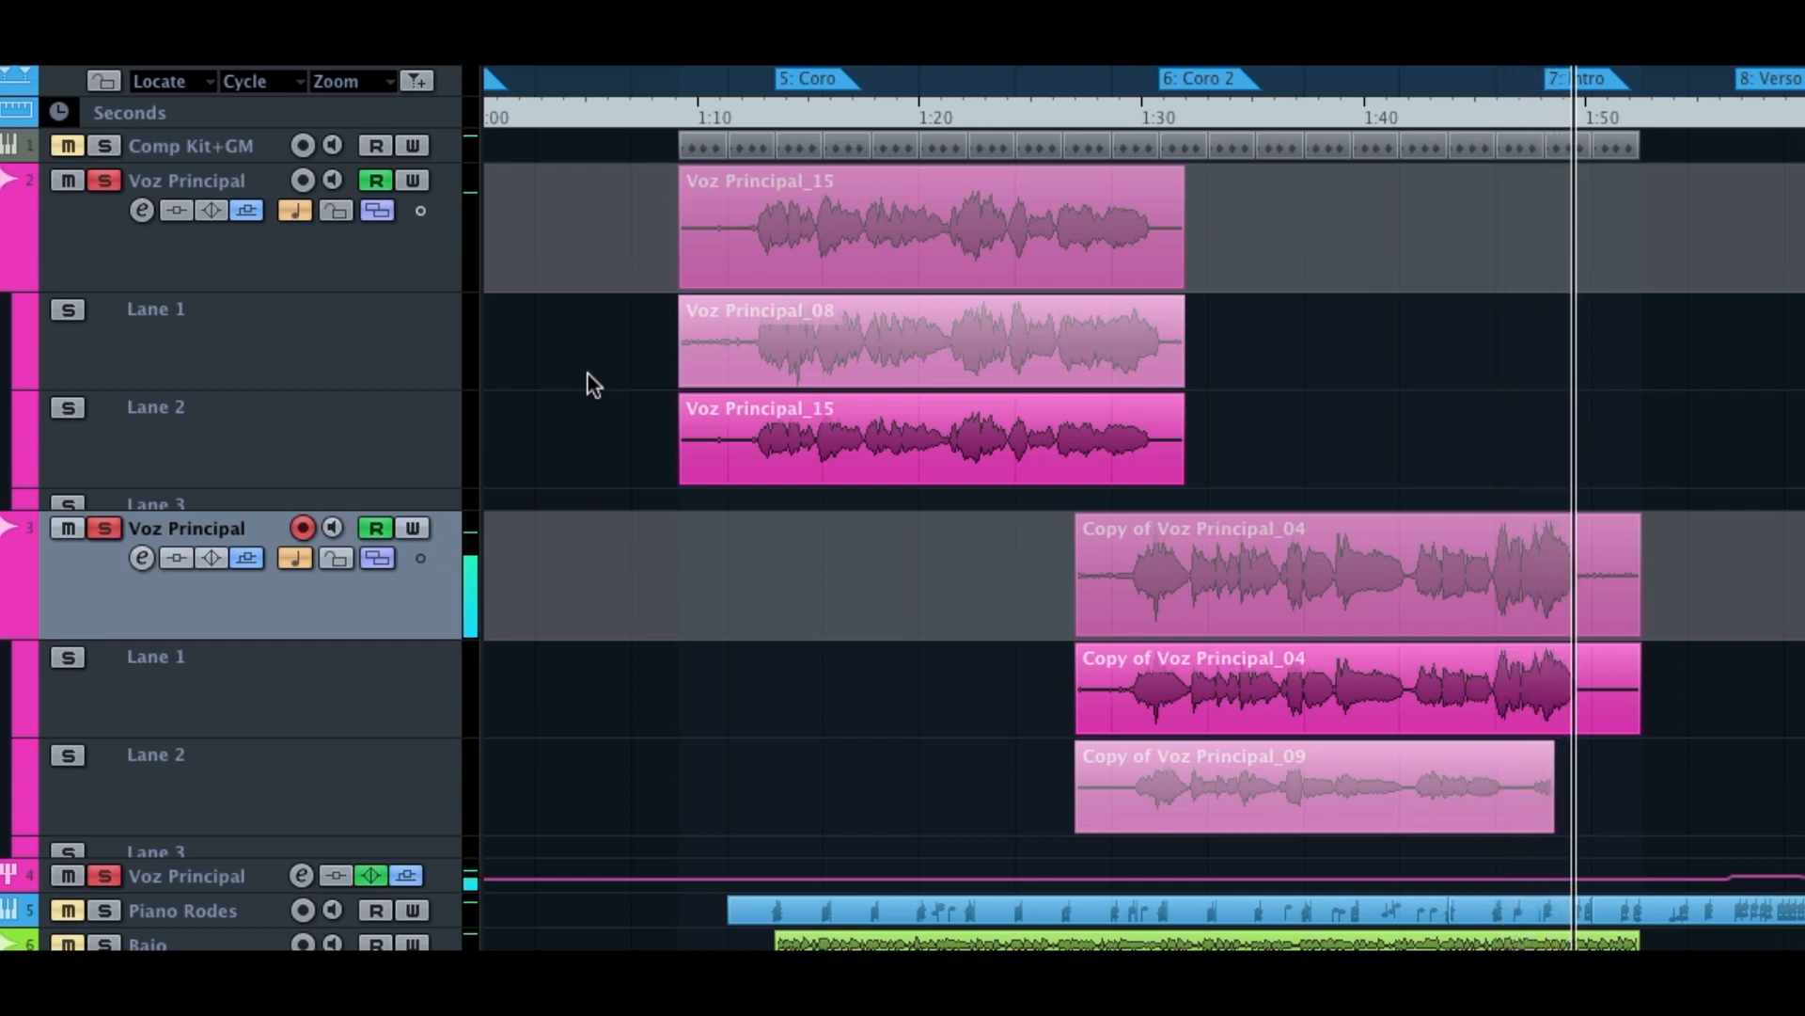
pyautogui.press('space')
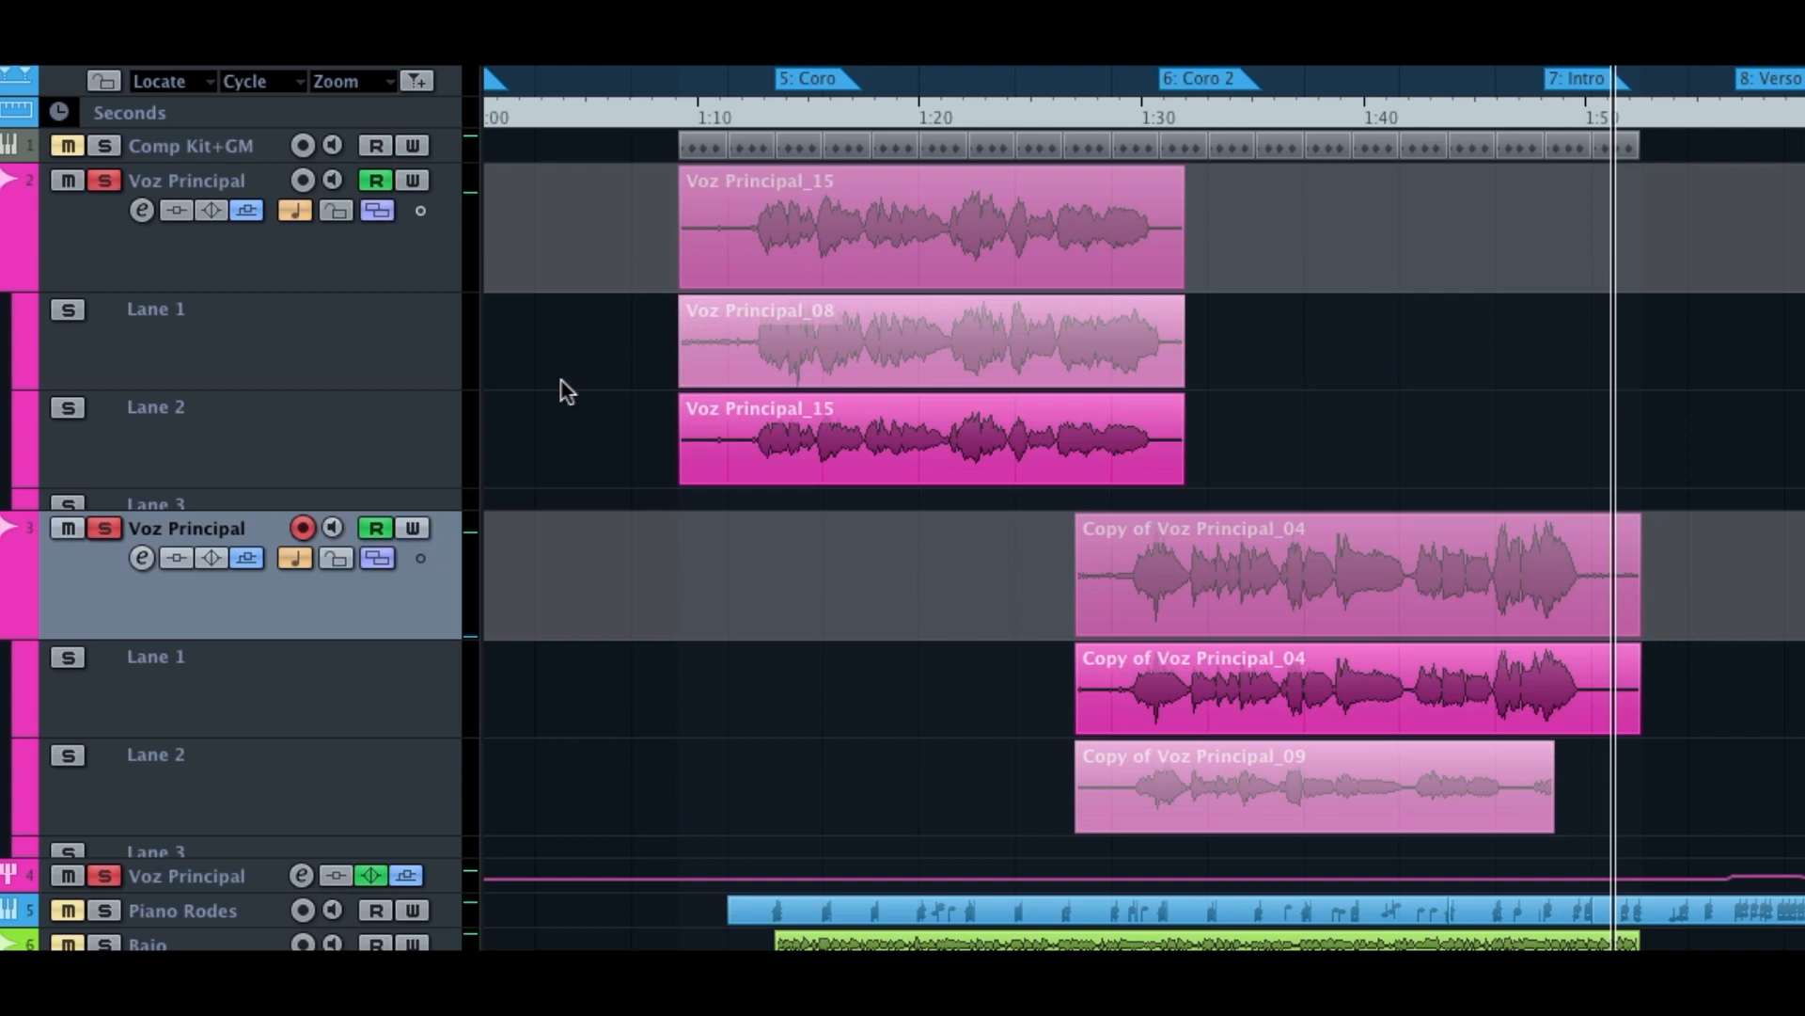
# Step: Compare the alternative takes in Lane 1 and Lane 2 of both Voz Principal tracks, selecting each take in turn
pyautogui.moveTo(807, 362)
pyautogui.click(739, 77)
pyautogui.click(815, 368)
pyautogui.click(812, 438)
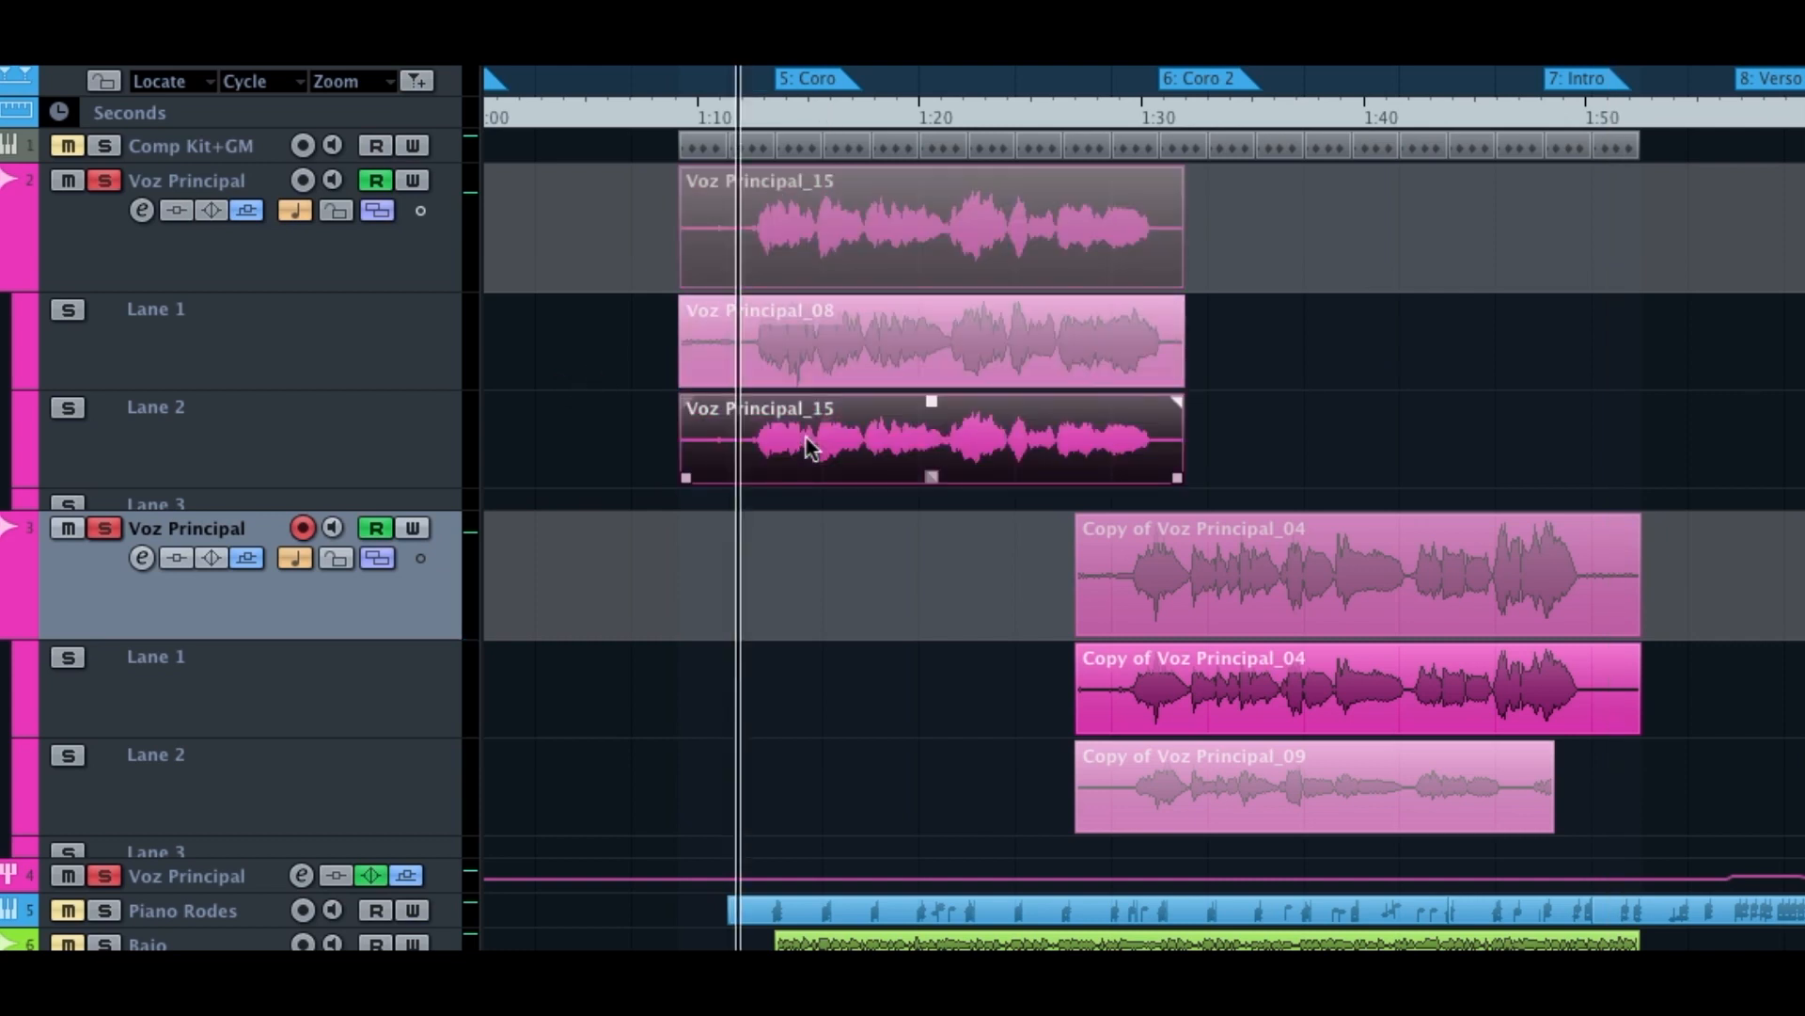
pyautogui.click(812, 346)
pyautogui.click(820, 347)
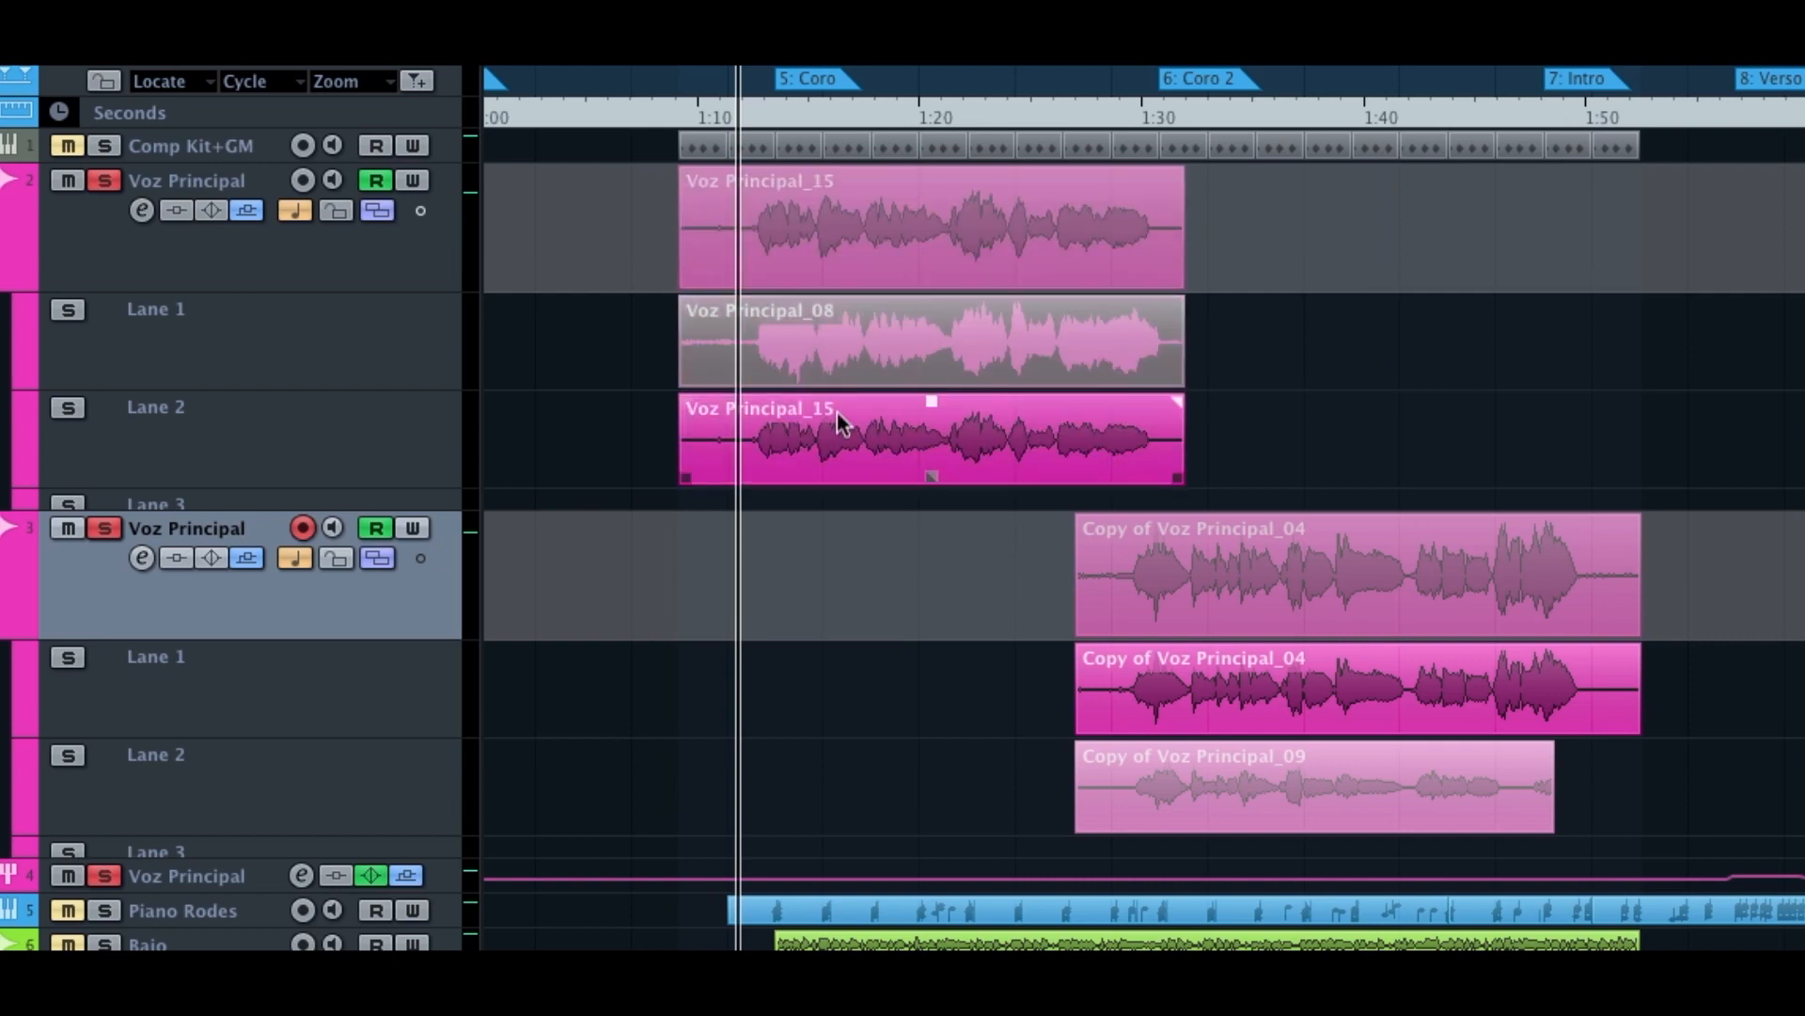
pyautogui.click(1226, 787)
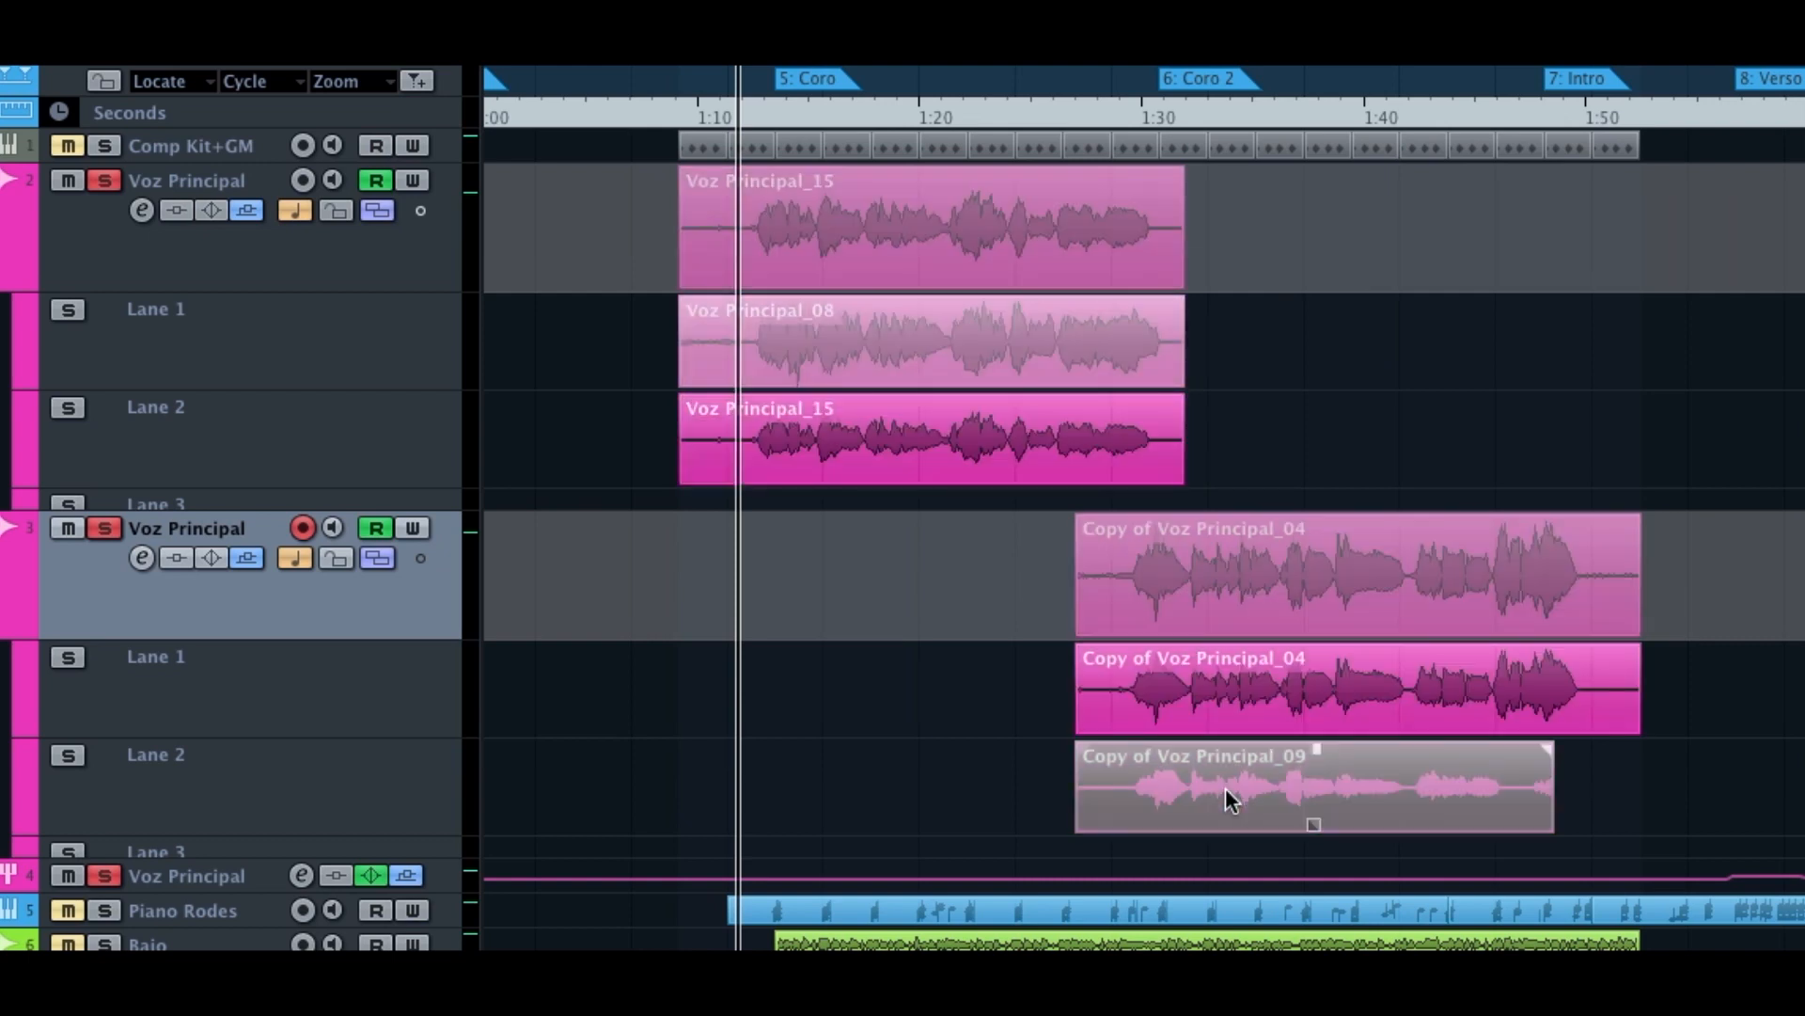
pyautogui.click(871, 360)
pyautogui.click(858, 438)
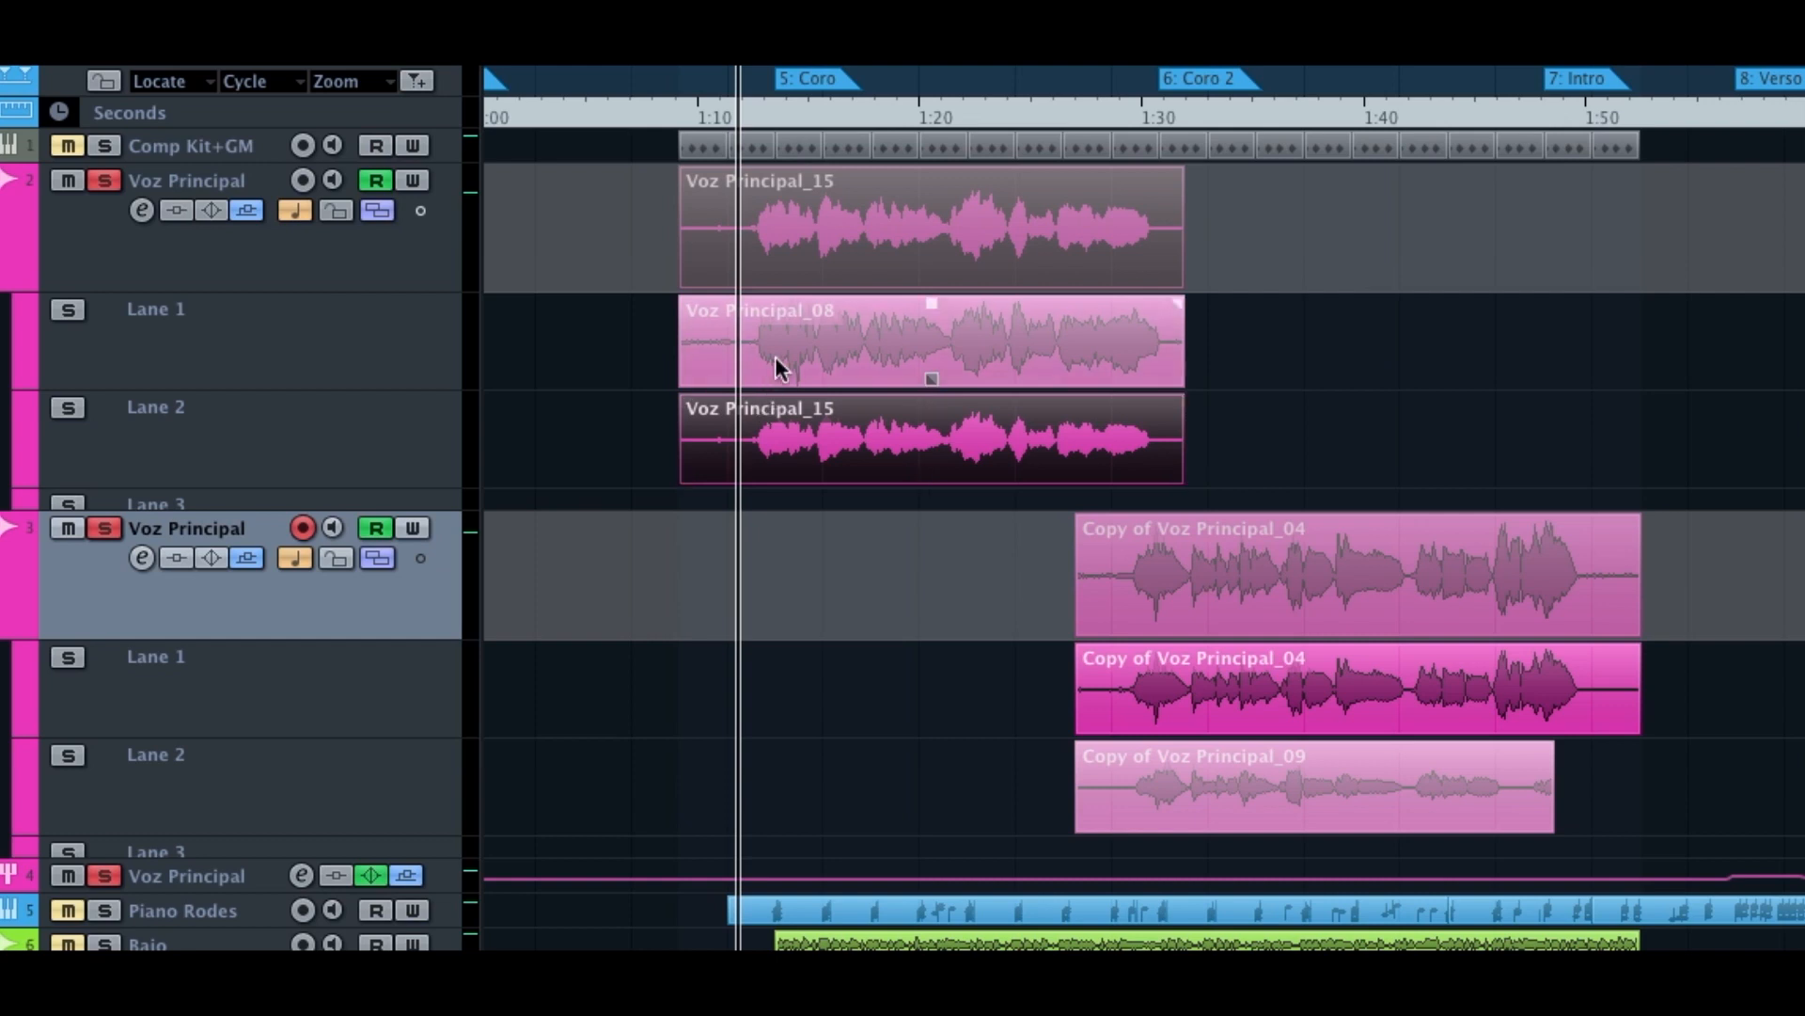
pyautogui.click(826, 357)
pyautogui.click(844, 401)
pyautogui.click(866, 372)
pyautogui.click(896, 428)
pyautogui.click(861, 372)
pyautogui.click(867, 427)
pyautogui.click(1274, 684)
pyautogui.click(1261, 778)
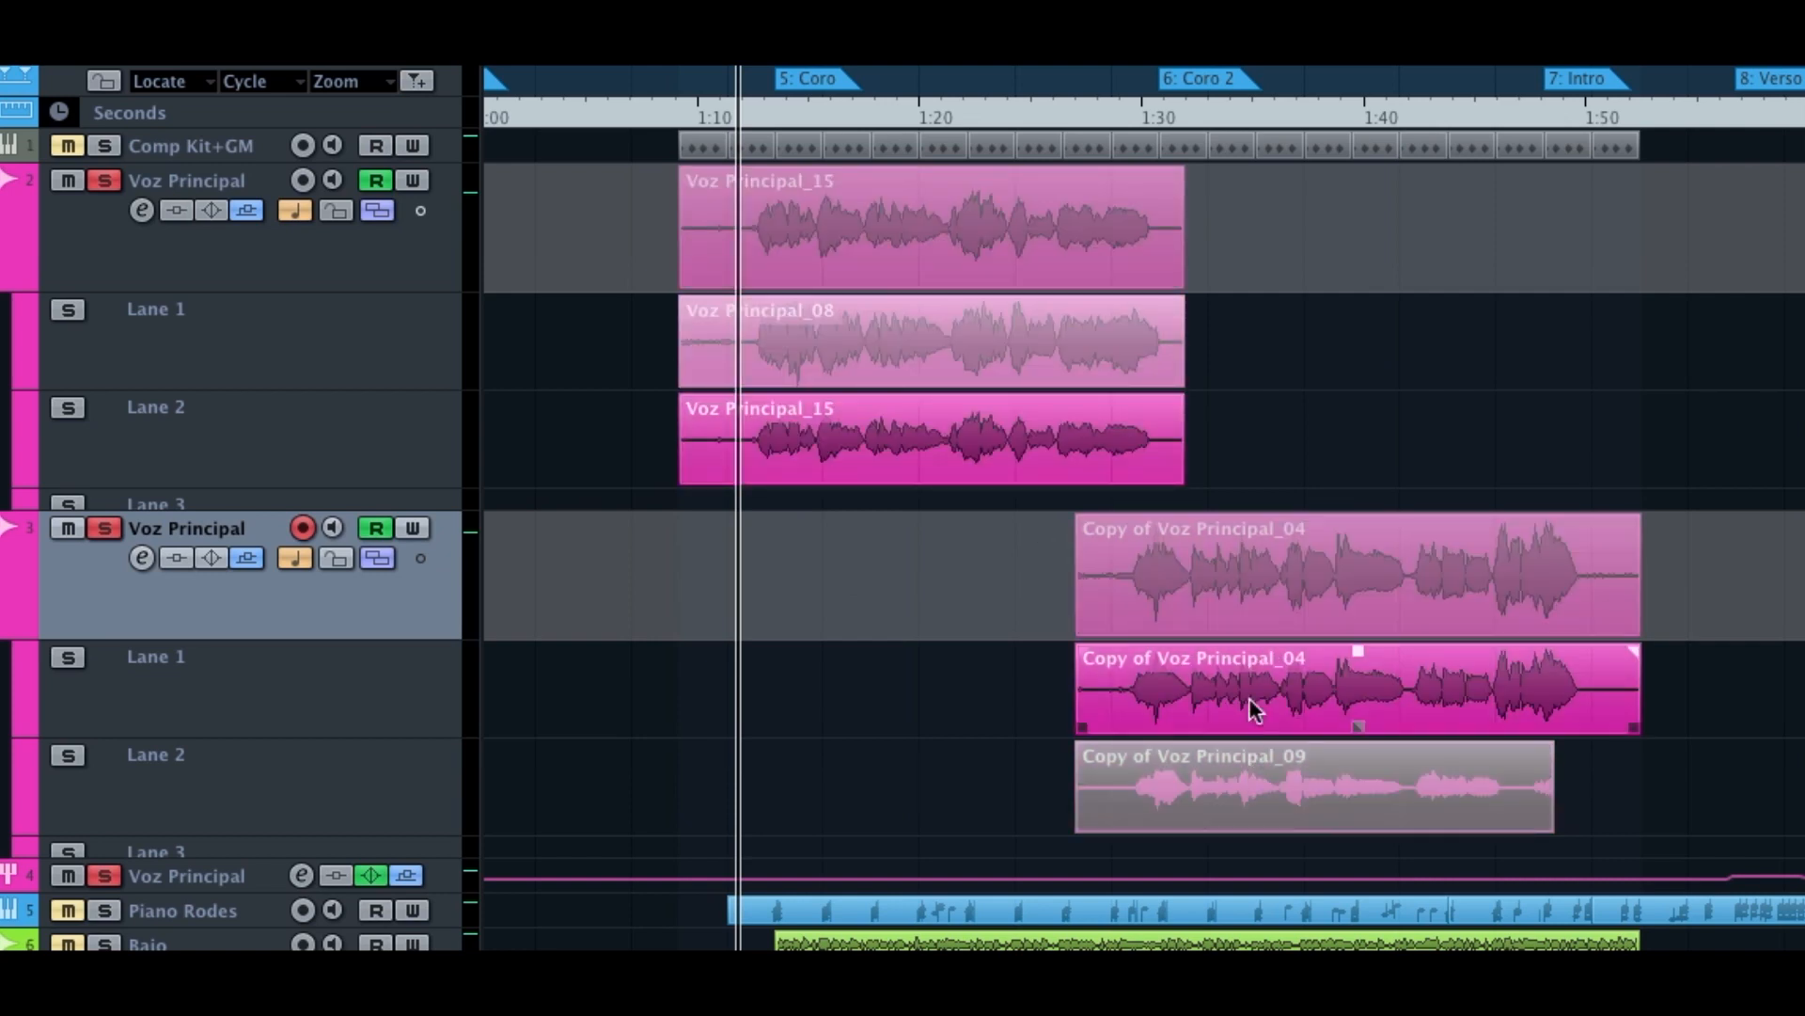
pyautogui.click(1250, 700)
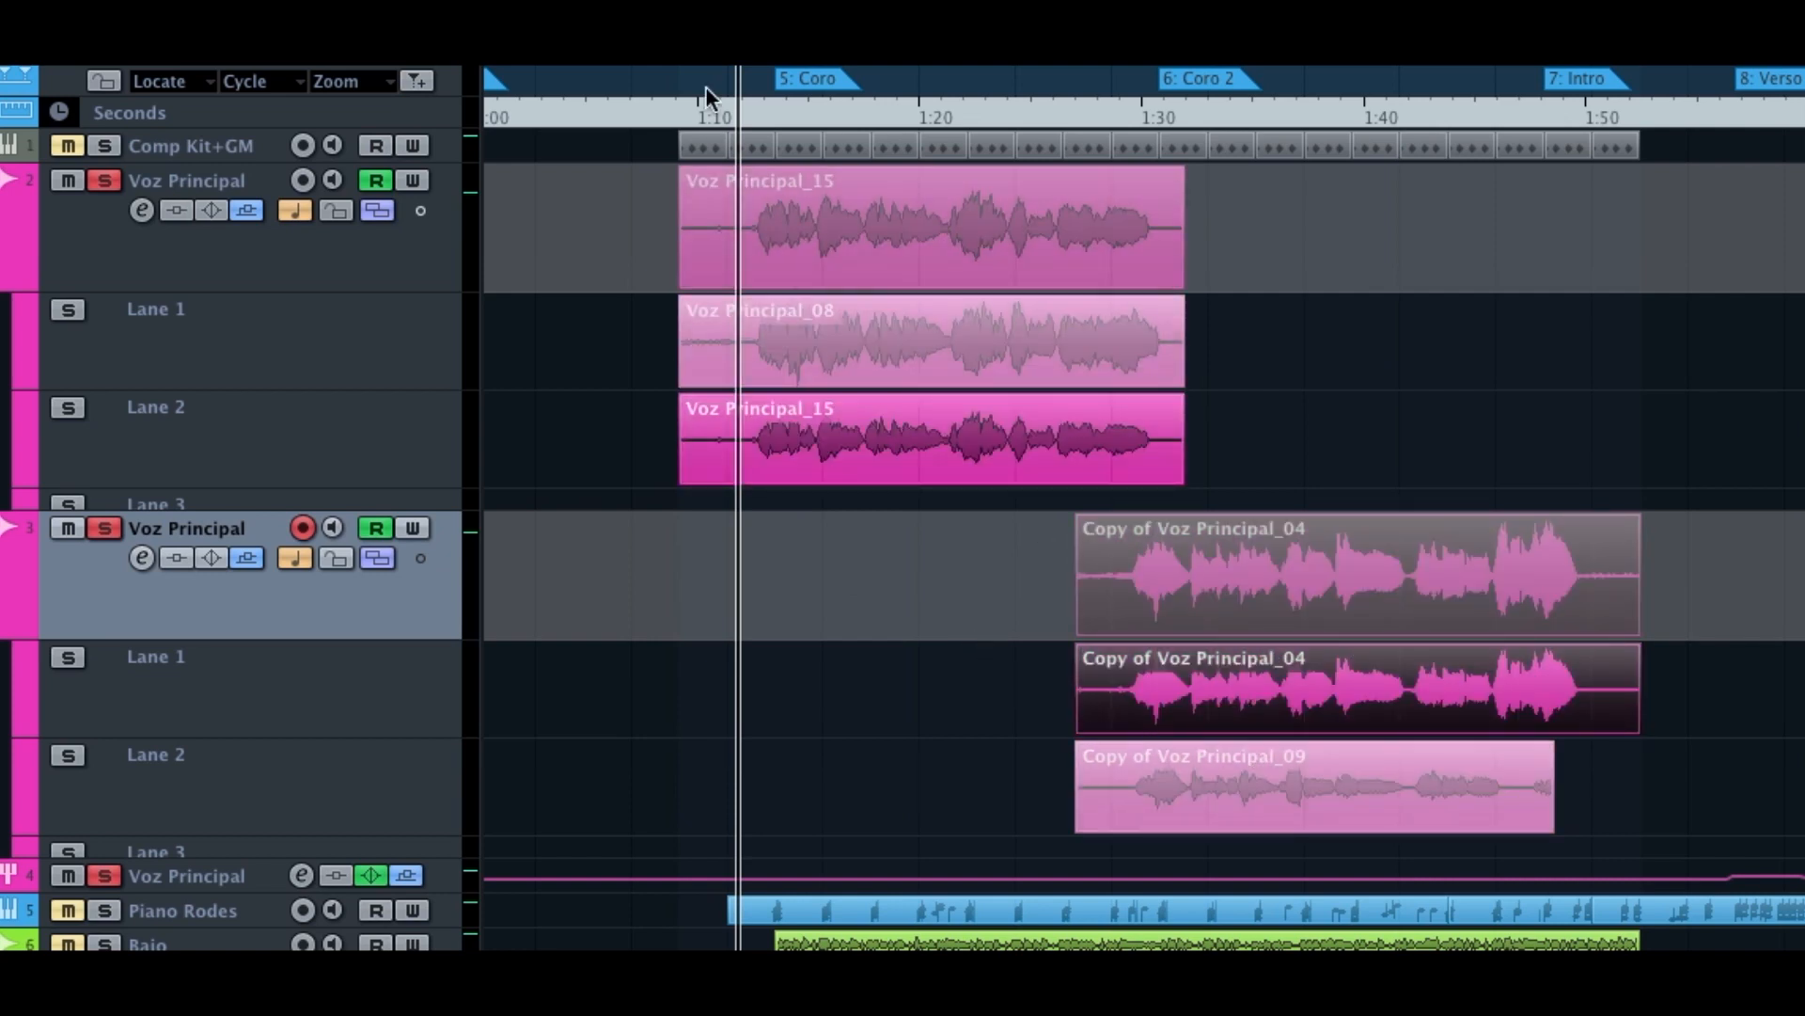
# Step: Examine the take waveforms of both Voz Principal tracks in close-up between the Coro and Intro markers
pyautogui.moveTo(739, 80); pyautogui.dragTo(738, 103)
pyautogui.click(787, 434)
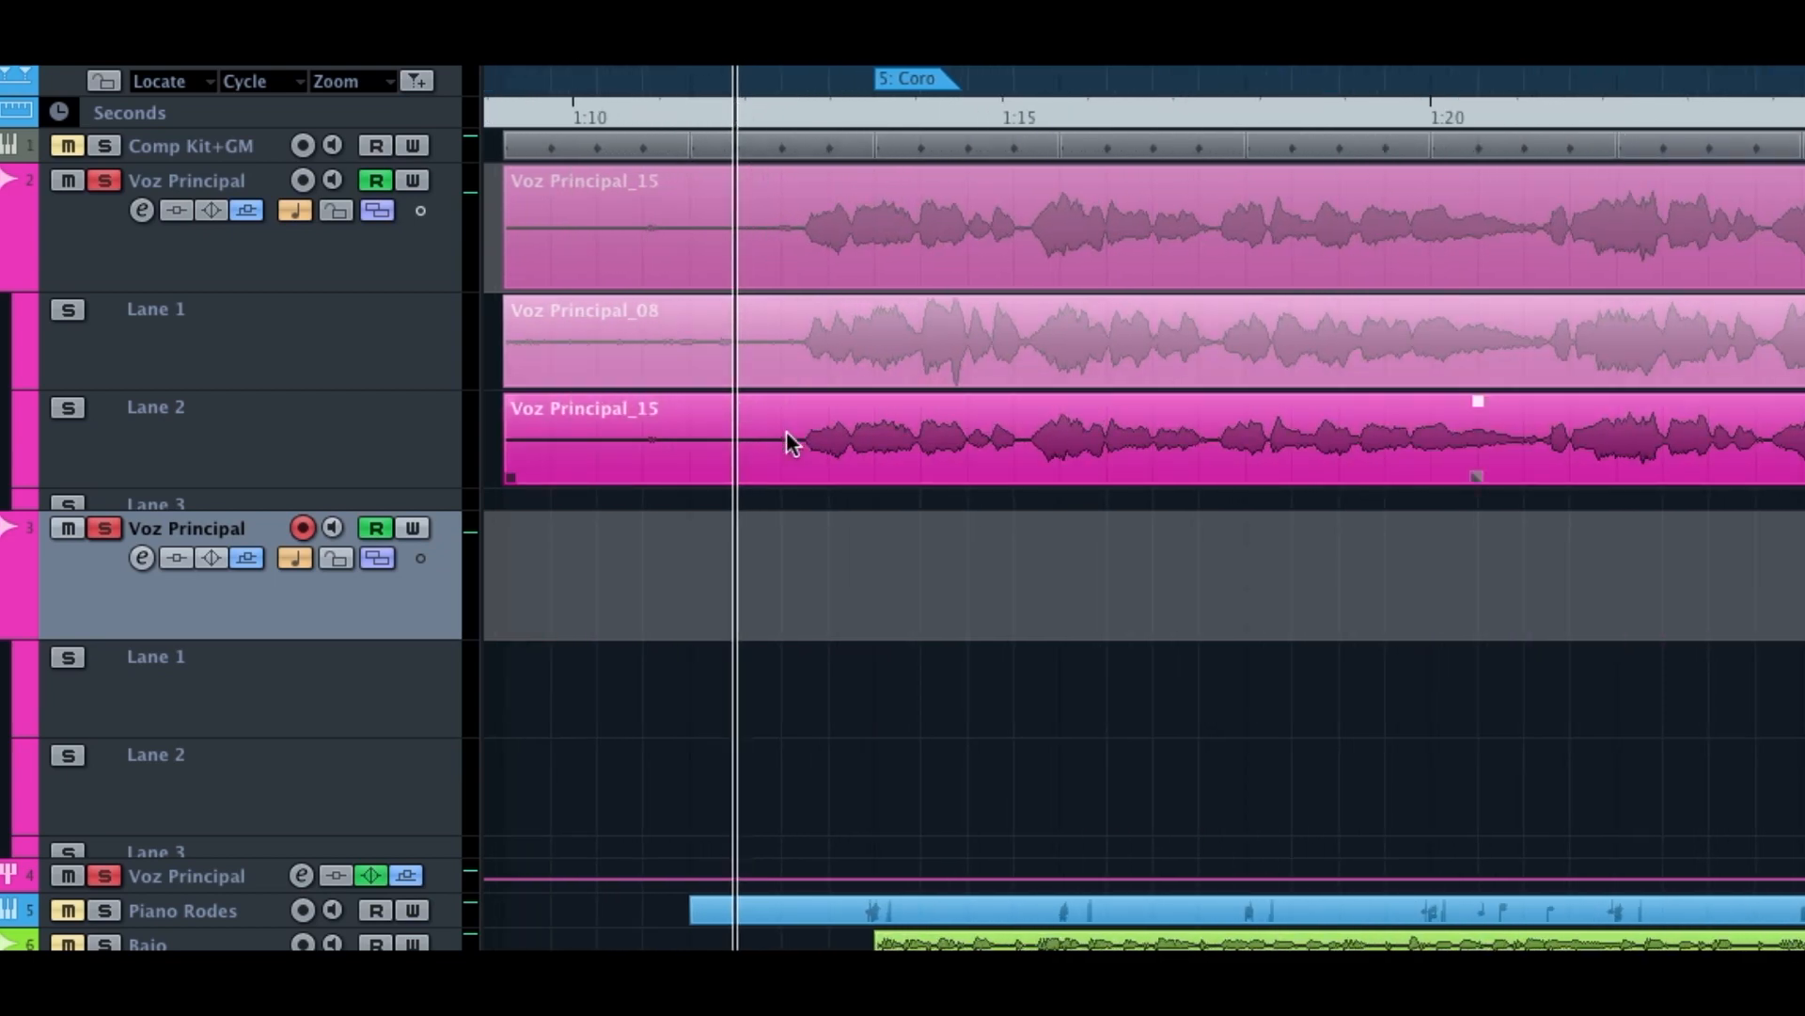
pyautogui.hscroll(10, 786, 438)
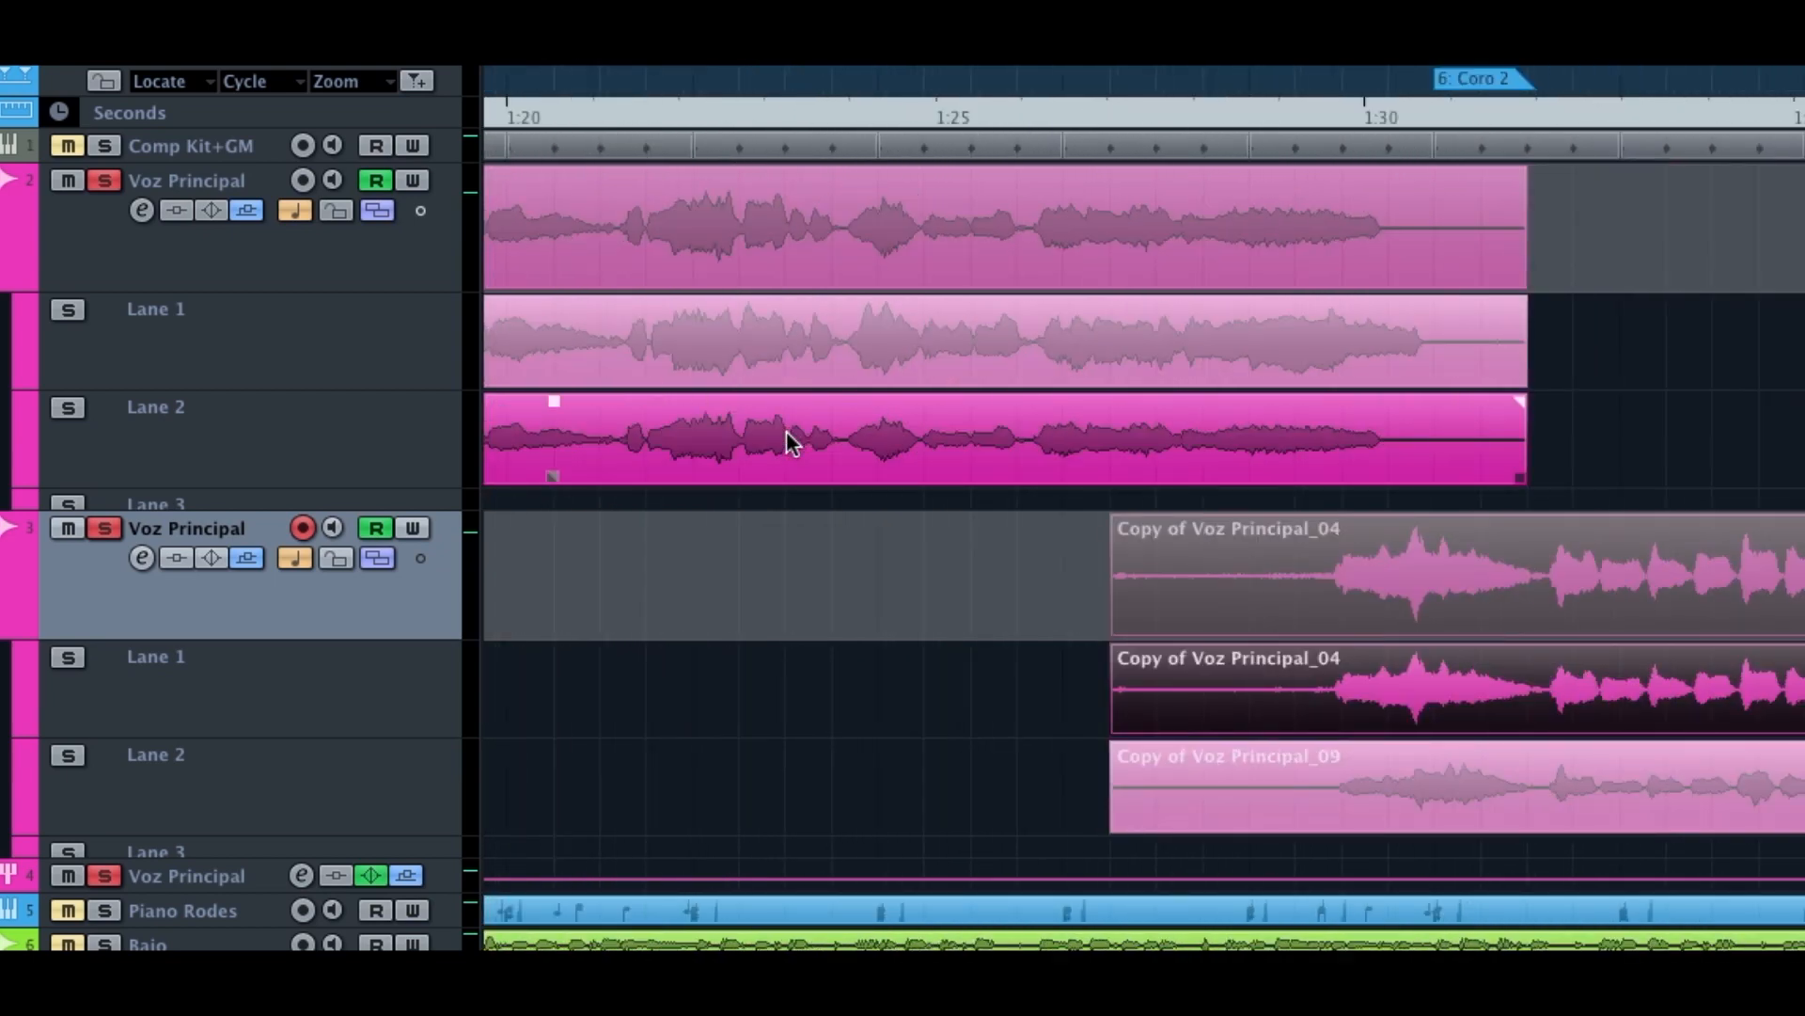
pyautogui.hscroll(5, 786, 431)
pyautogui.click(849, 348)
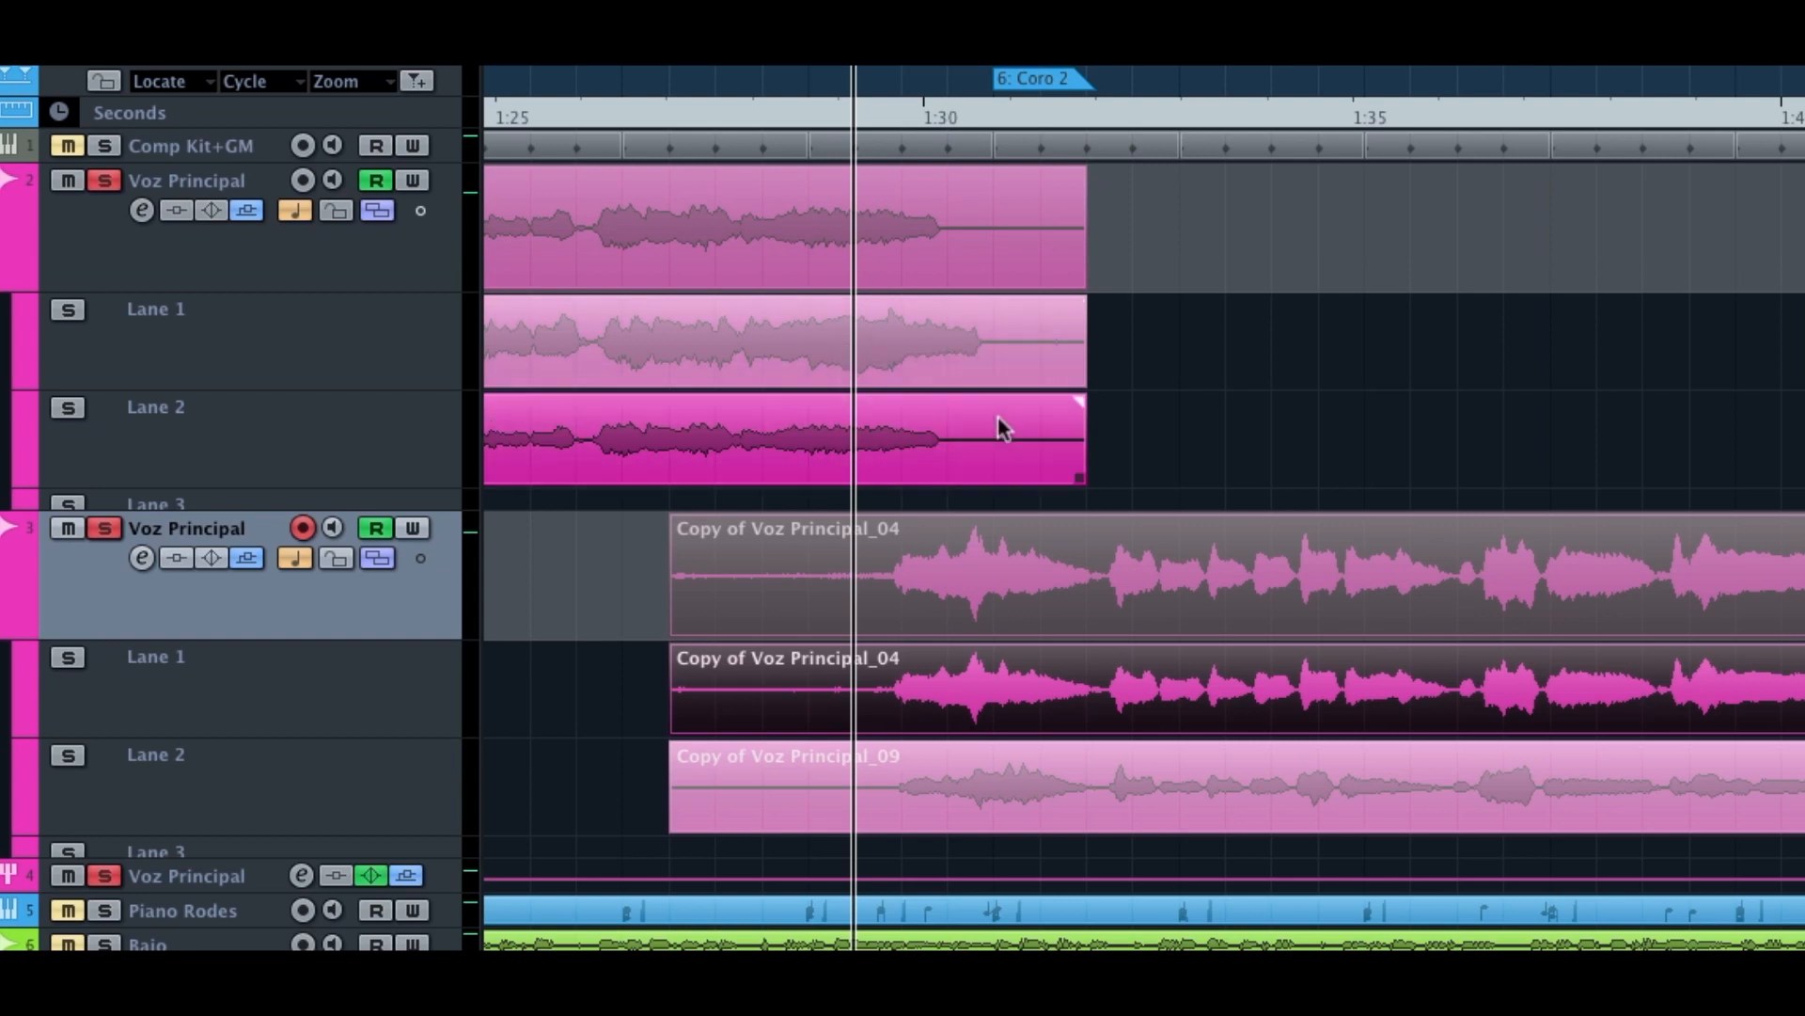
pyautogui.click(964, 792)
pyautogui.hscroll(10, 912, 795)
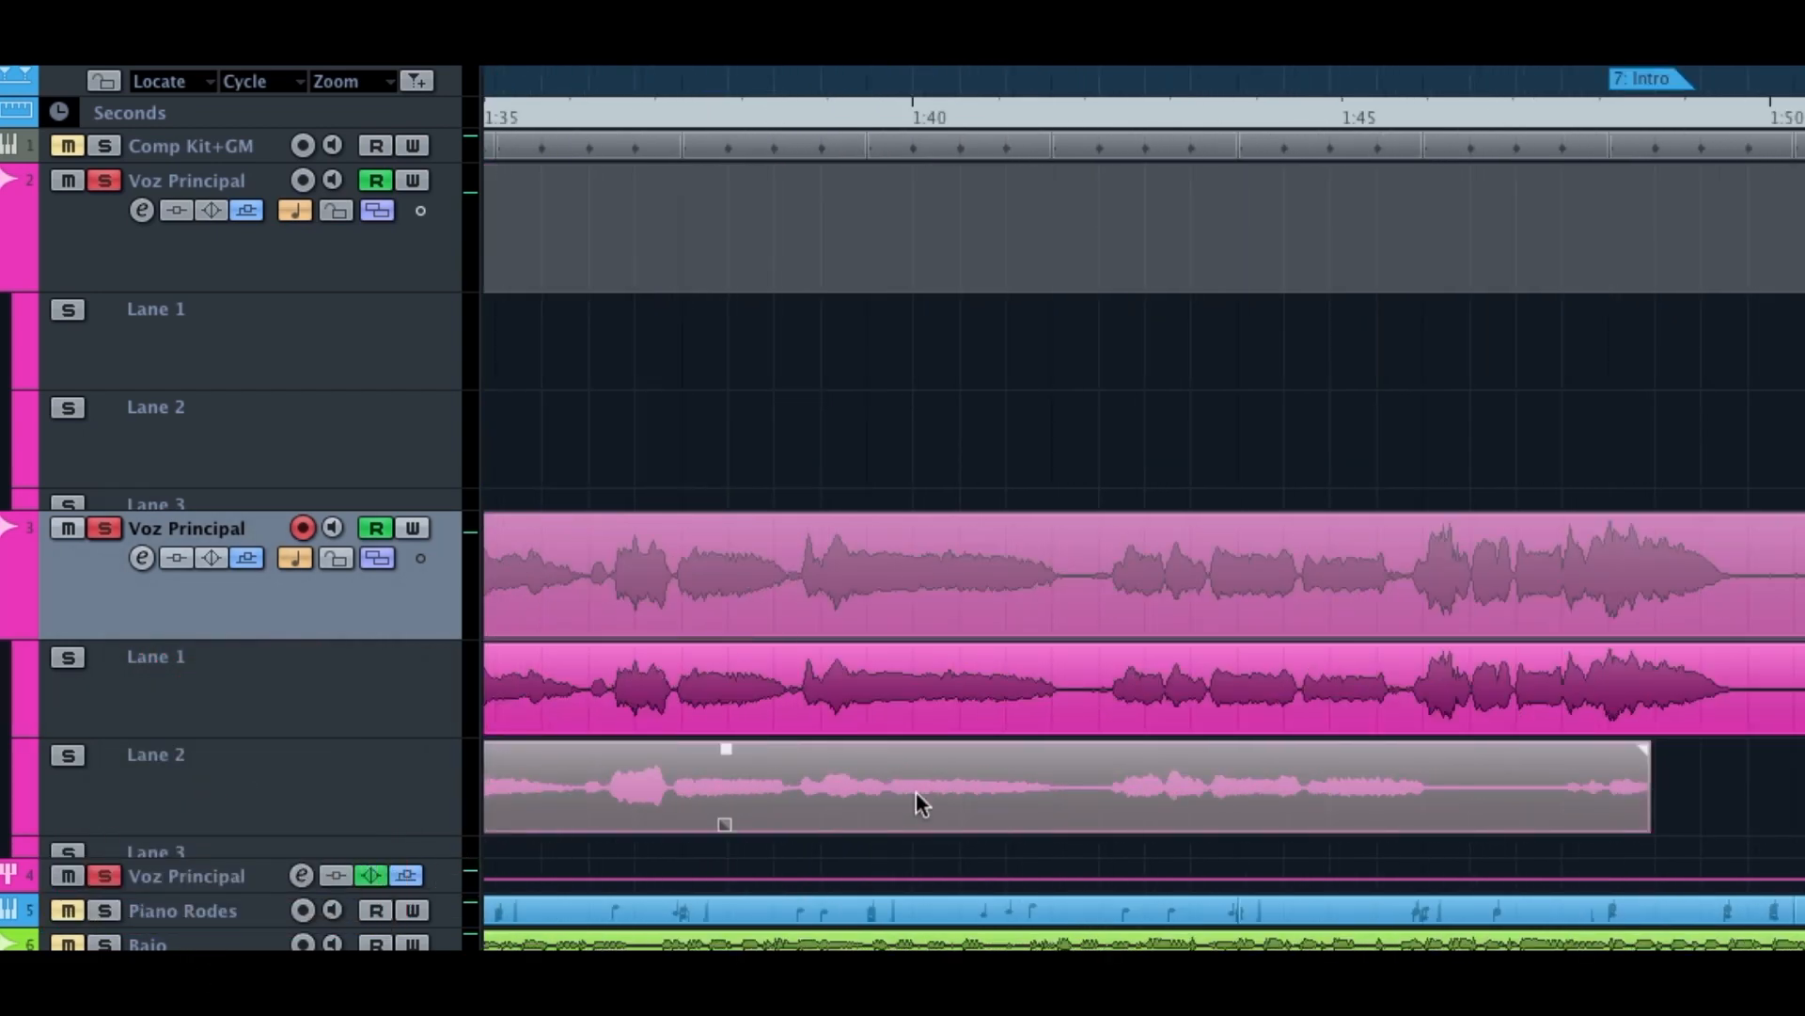
pyautogui.hscroll(2, 916, 791)
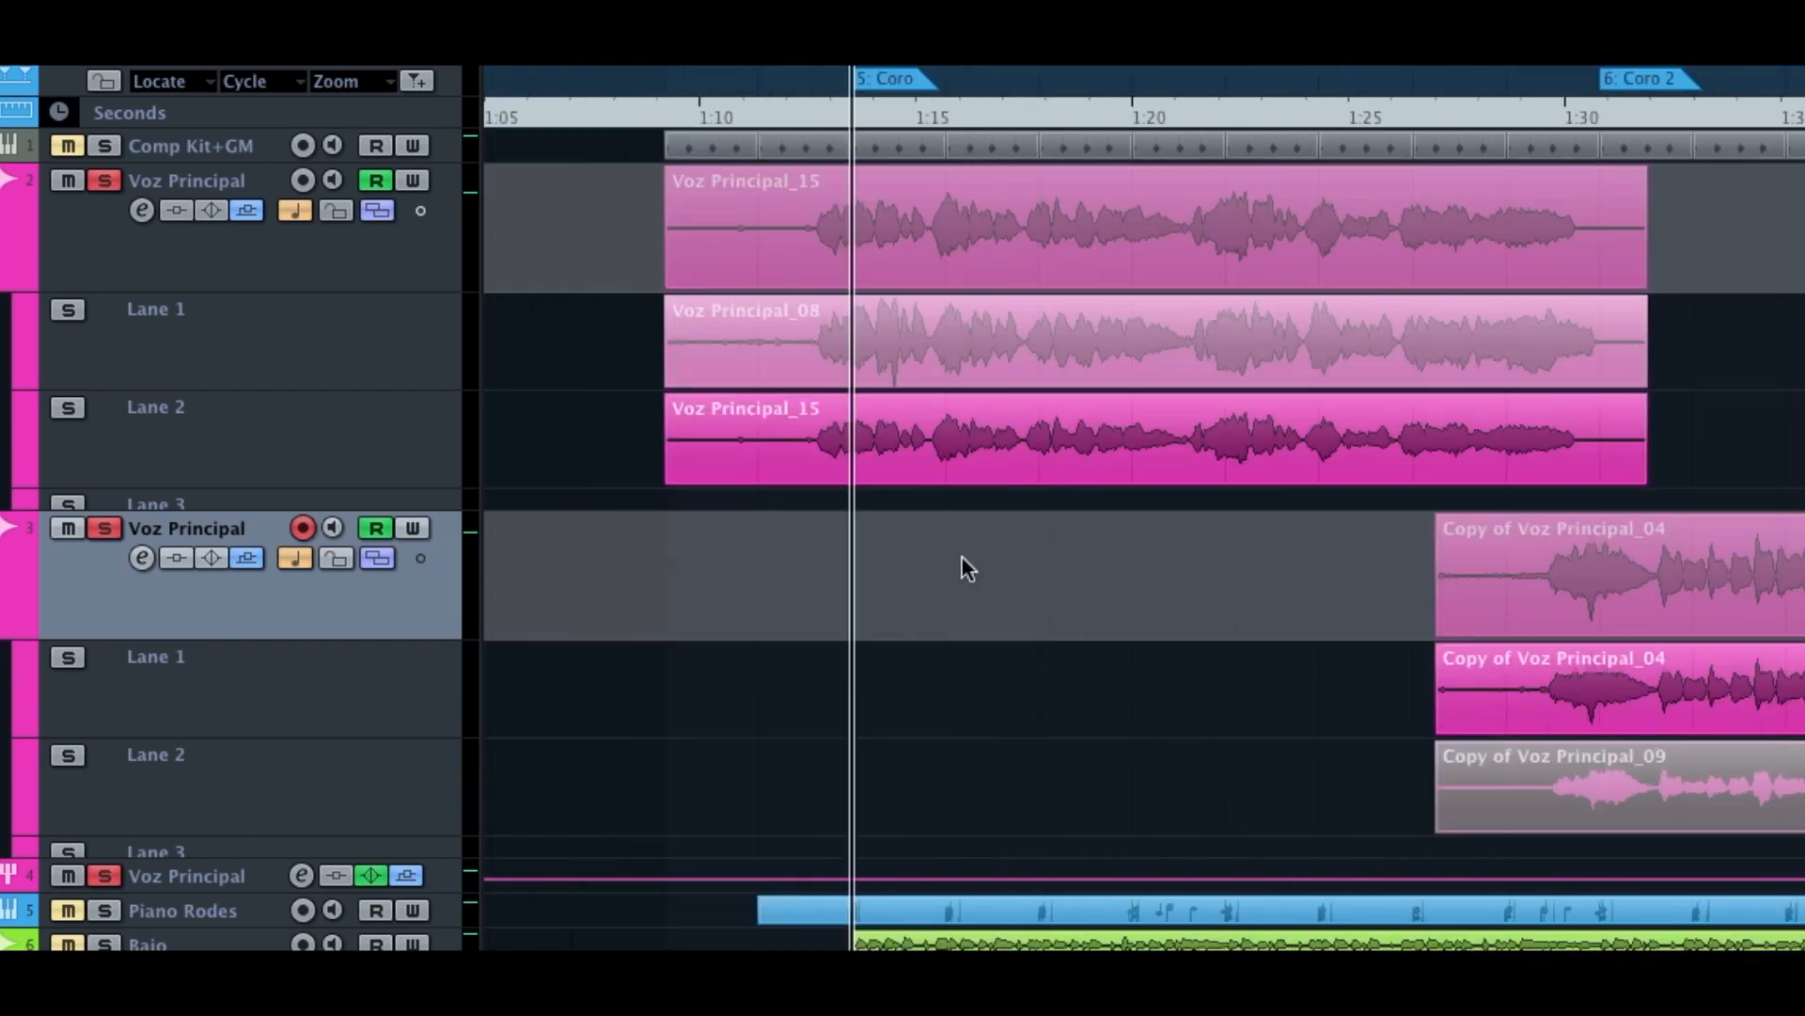
pyautogui.hscroll(4, 962, 556)
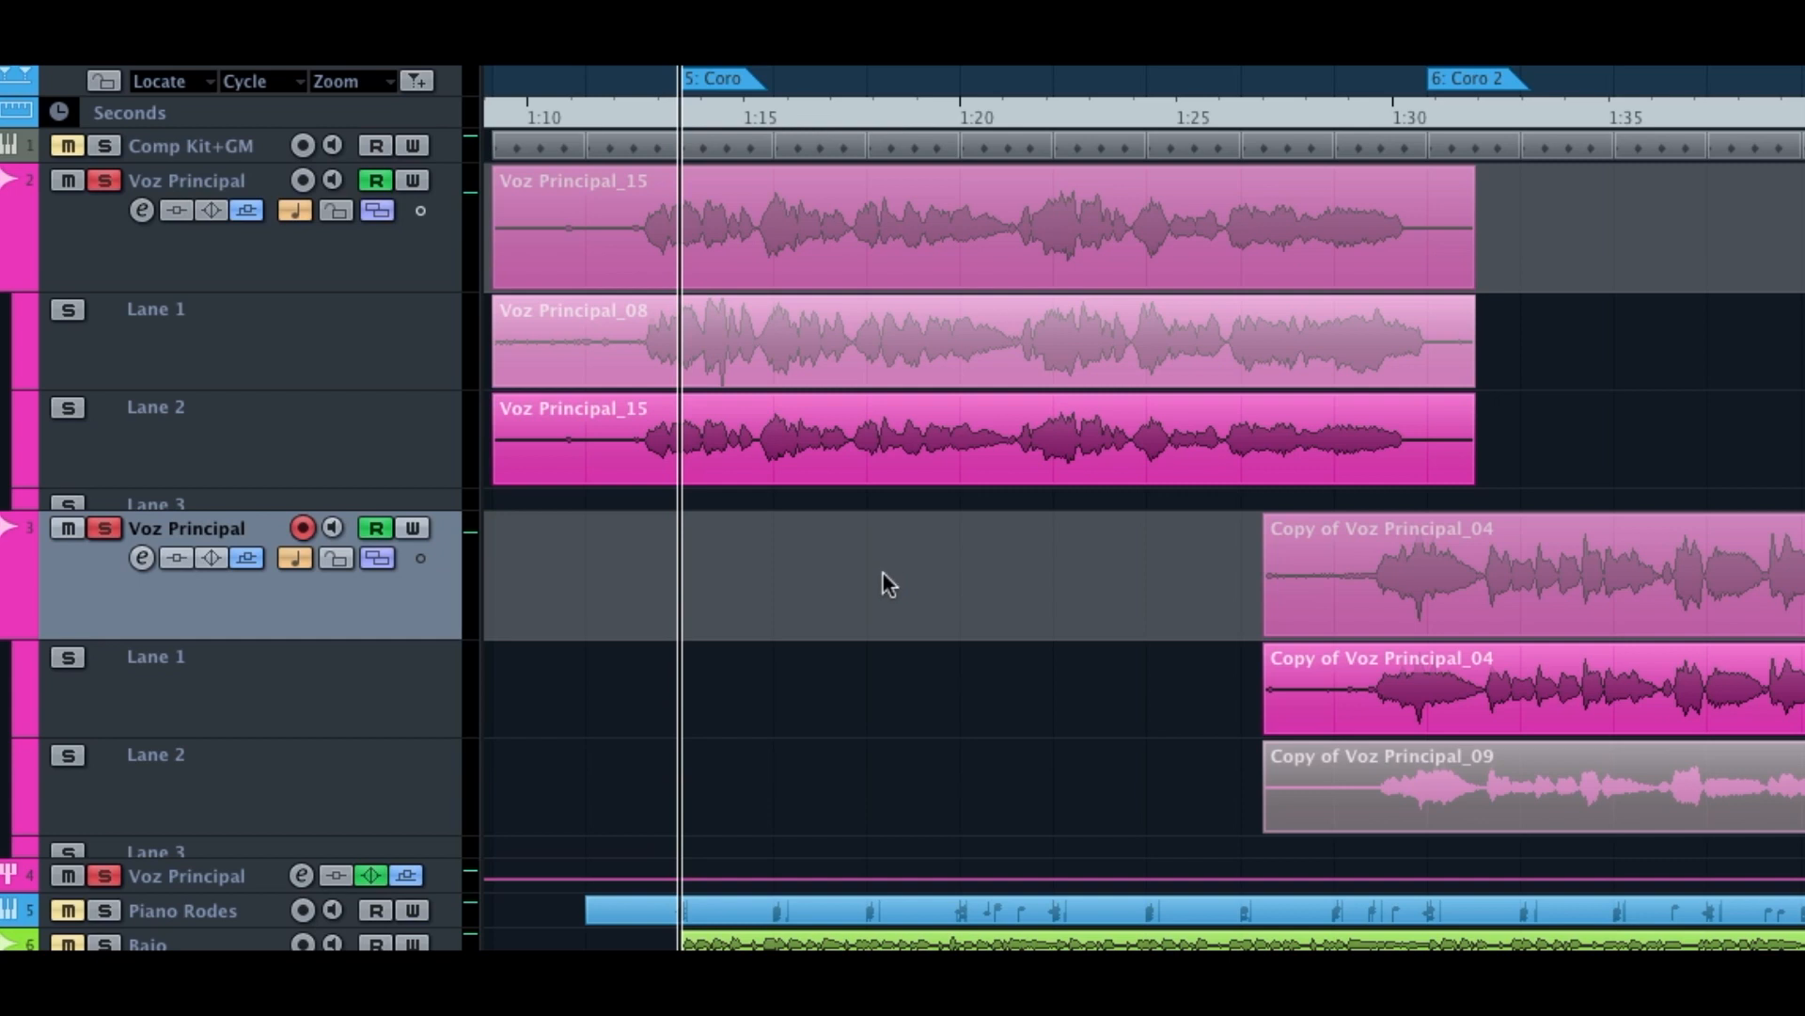
pyautogui.hscroll(-3, 863, 577)
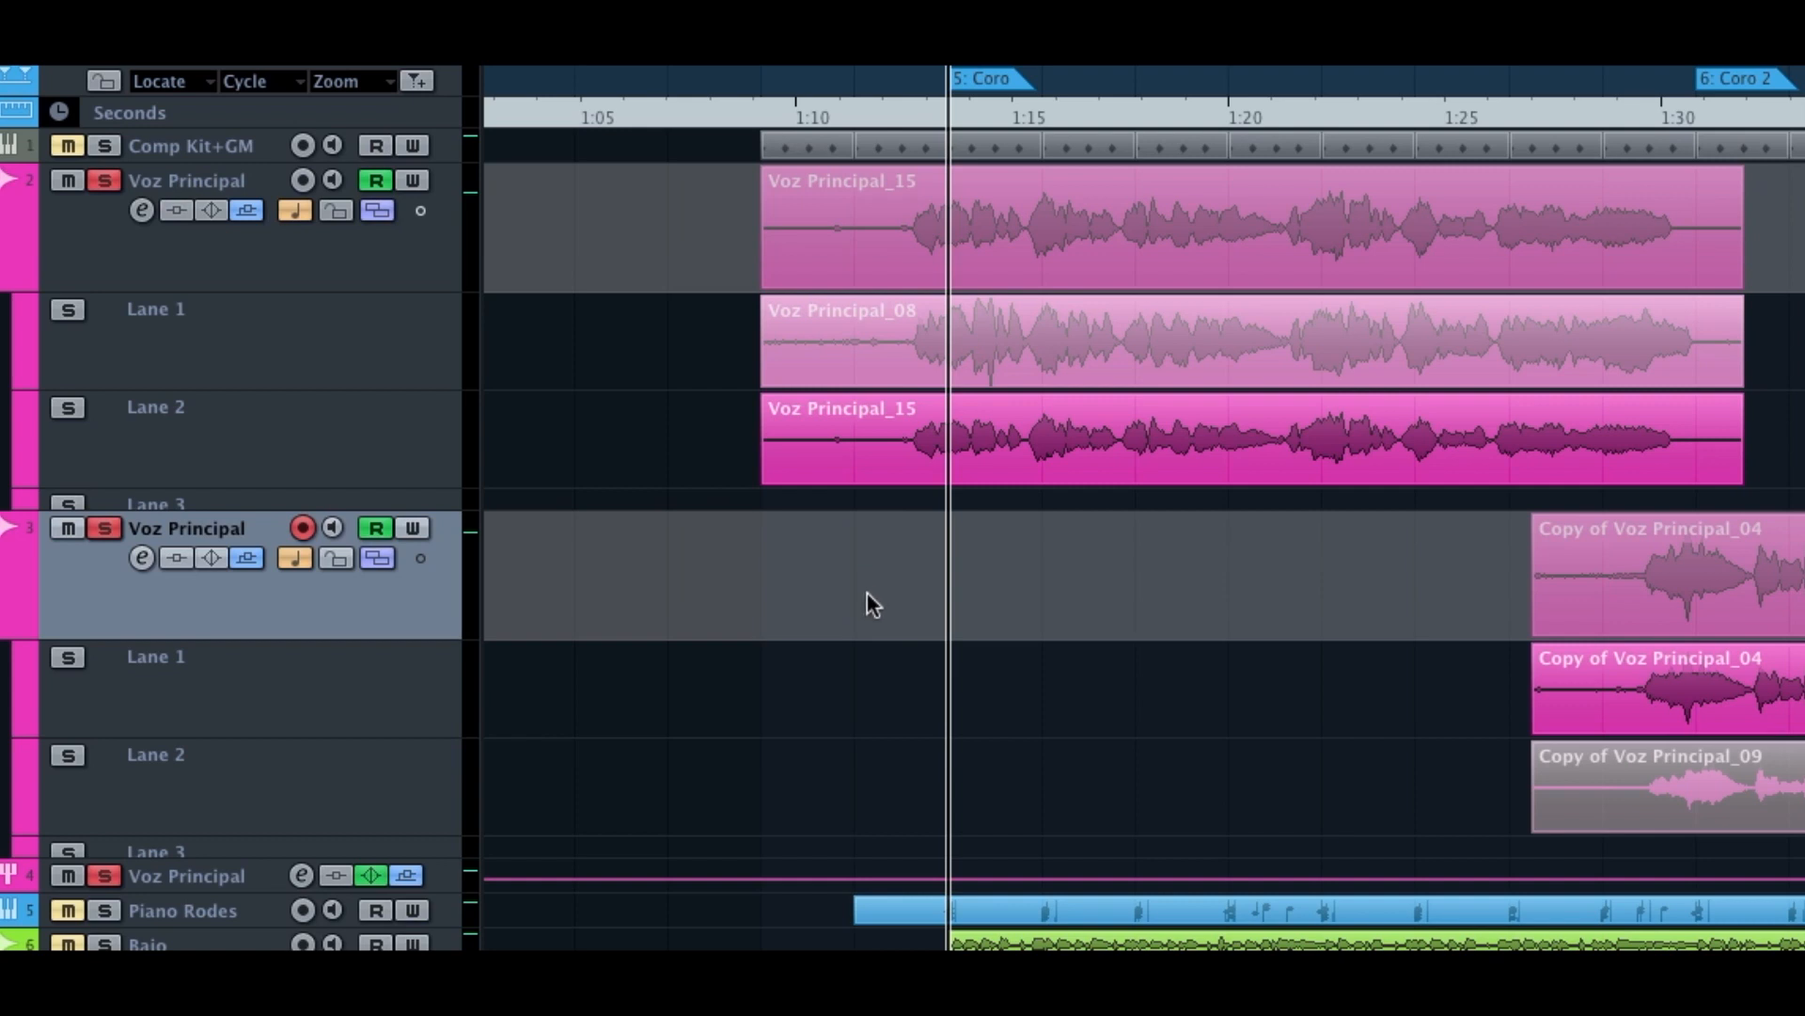
# Step: Try slipping the audio inside the Voz Principal_15 take in Lane 2 earlier and later, undoing each shift
pyautogui.click(900, 445)
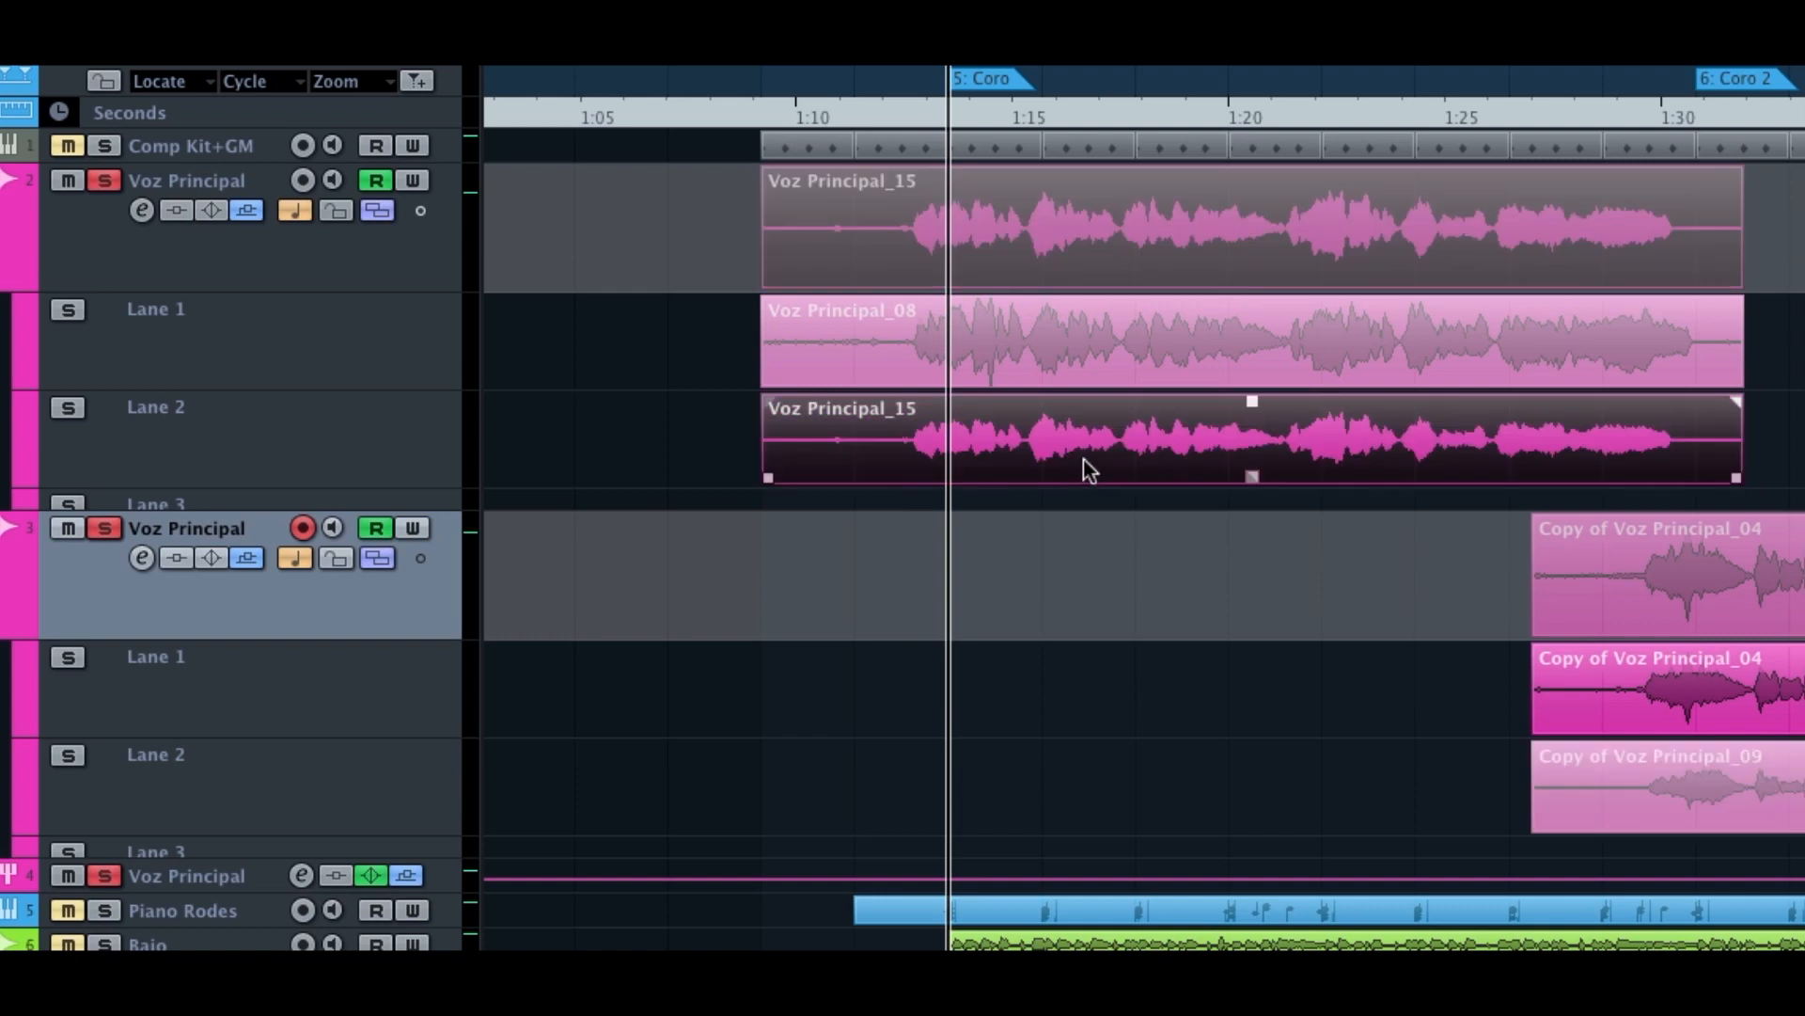
pyautogui.moveTo(1083, 459); pyautogui.dragTo(962, 457)
pyautogui.press('super+z')
pyautogui.press('super+z')
pyautogui.moveTo(1149, 453)
pyautogui.mouseDown()
pyautogui.moveTo(1112, 451)
pyautogui.moveTo(1169, 452)
pyautogui.moveTo(1114, 459)
pyautogui.mouseUp()
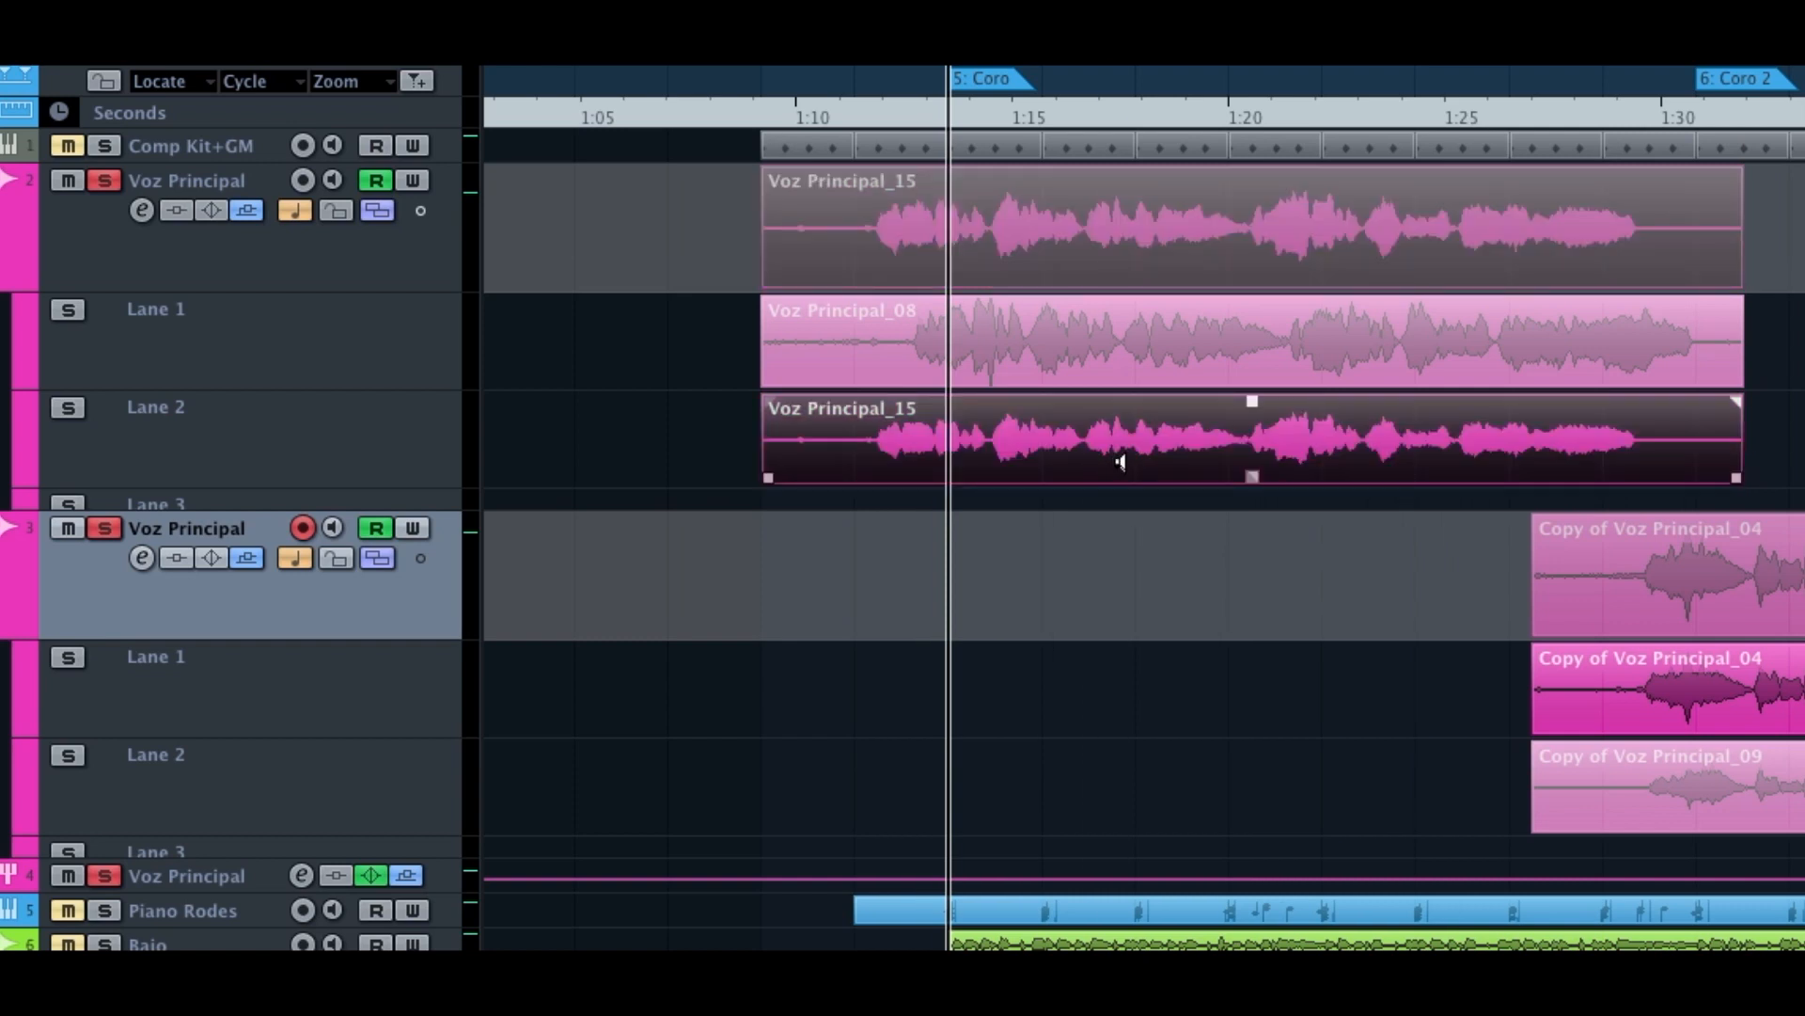
pyautogui.press('super+z')
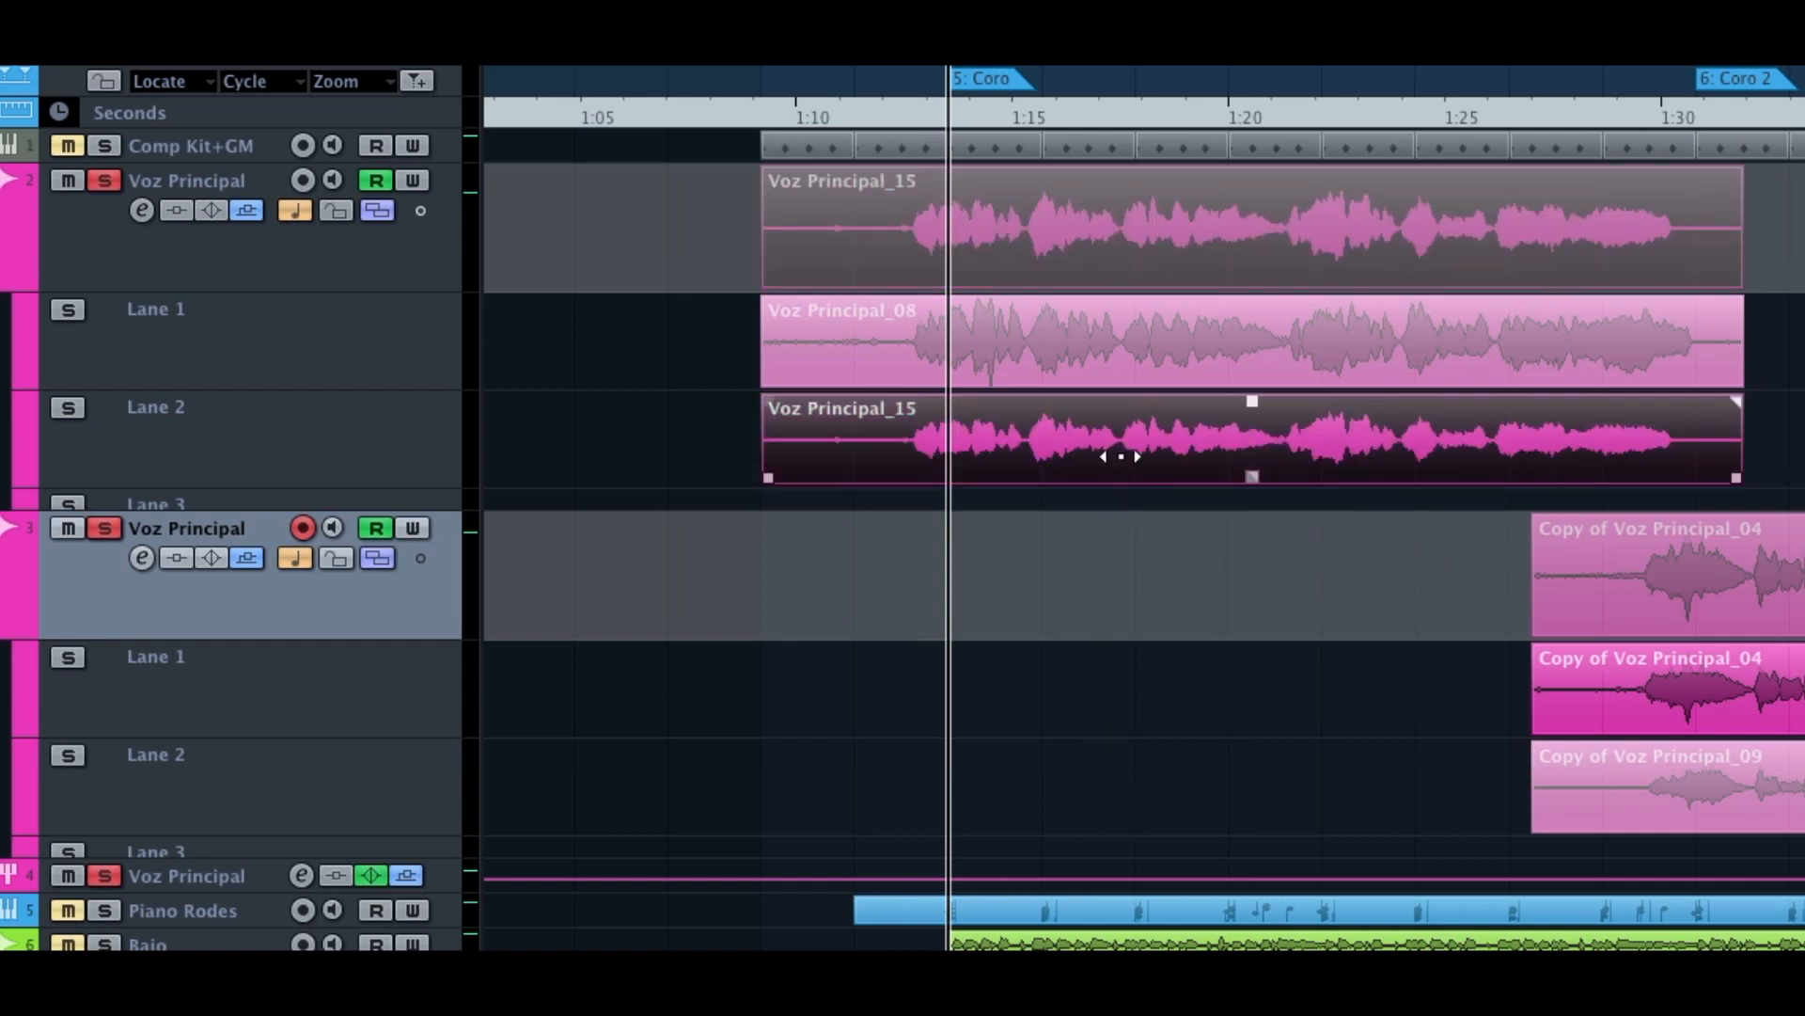
pyautogui.moveTo(1121, 456)
pyautogui.mouseDown()
pyautogui.moveTo(1092, 455)
pyautogui.moveTo(1140, 457)
pyautogui.mouseUp()
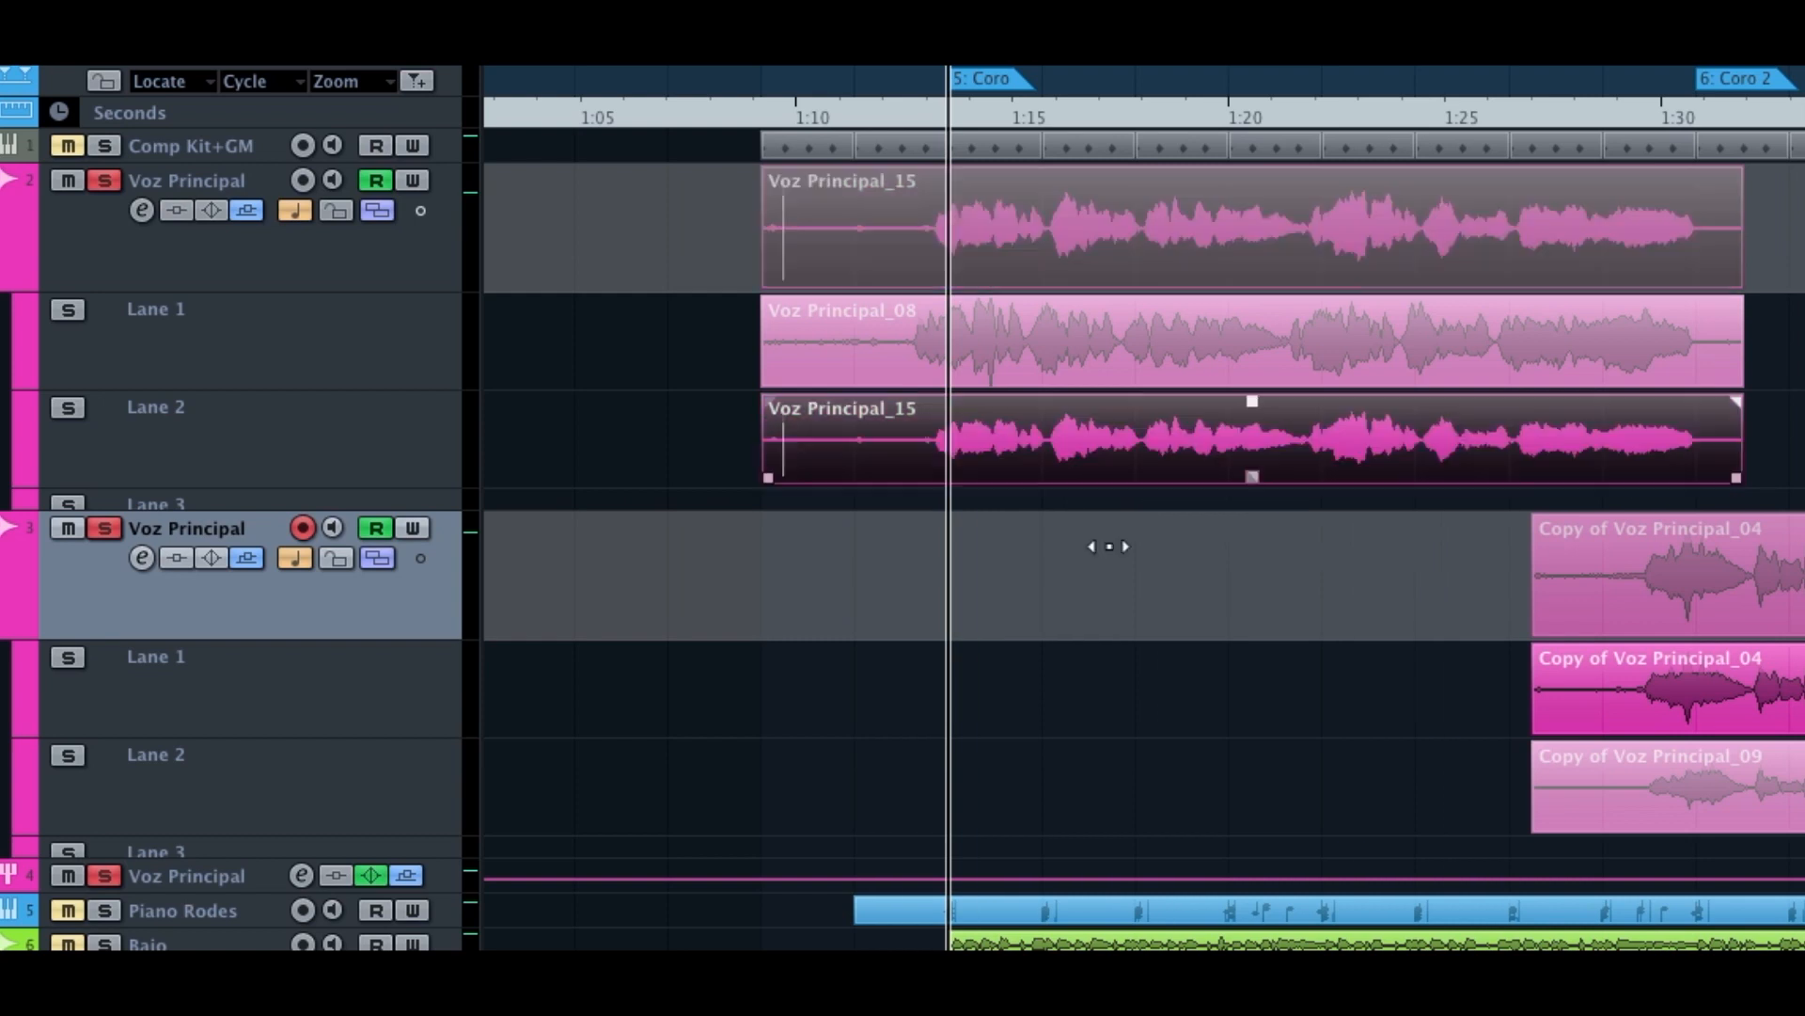
pyautogui.press('super+z')
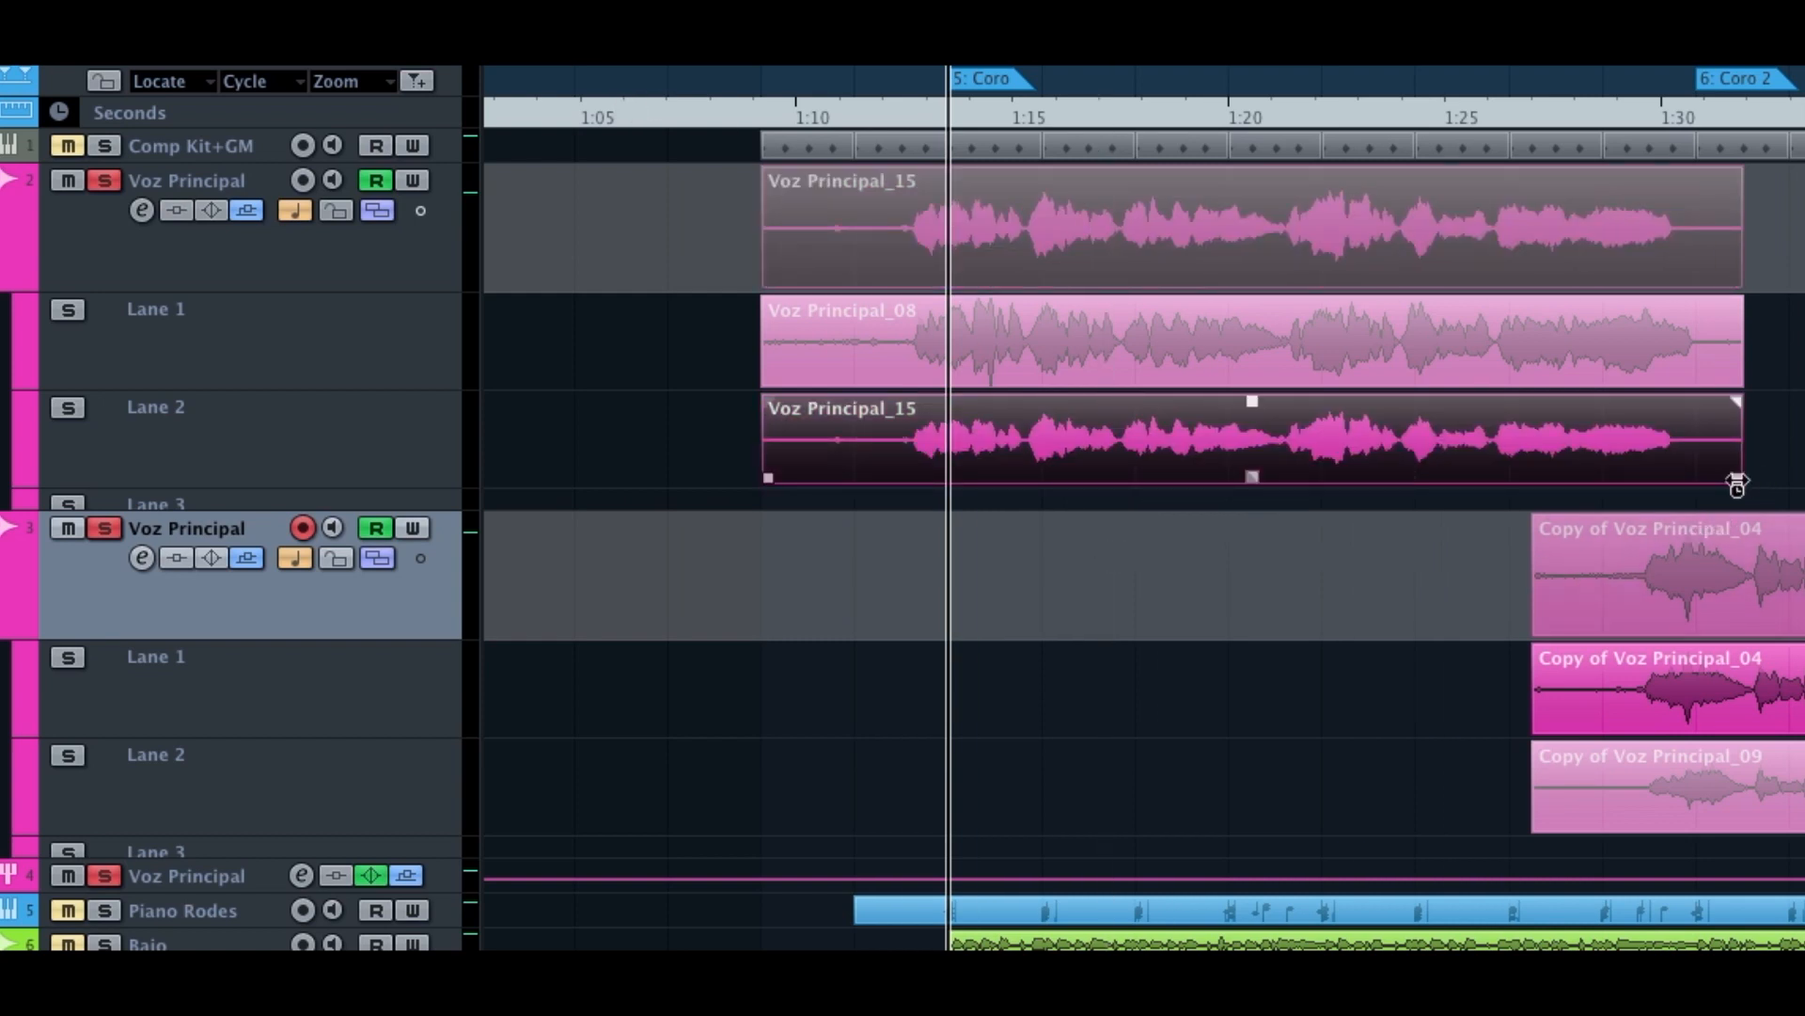
# Step: Try time-stretching the end of the Voz Principal_15 take to about 1:27 and to about 1:34, undoing each stretch
pyautogui.moveTo(1737, 484); pyautogui.dragTo(1533, 477)
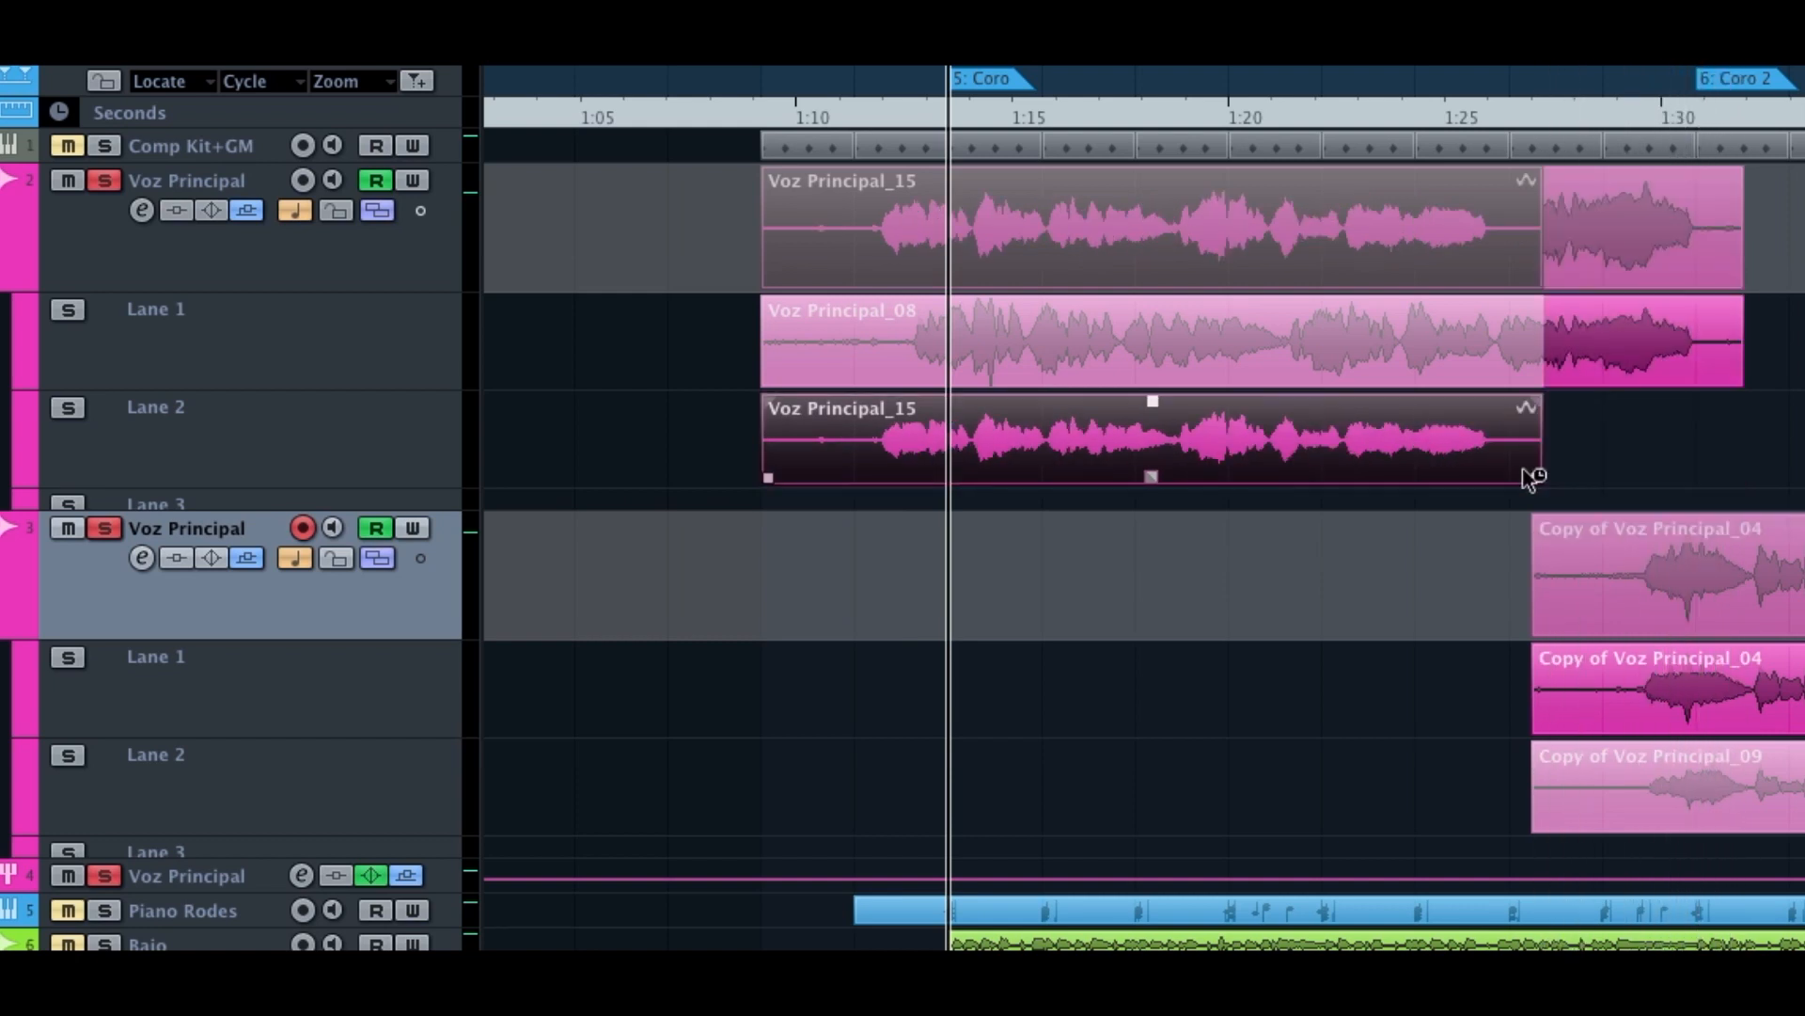
pyautogui.press('super+z')
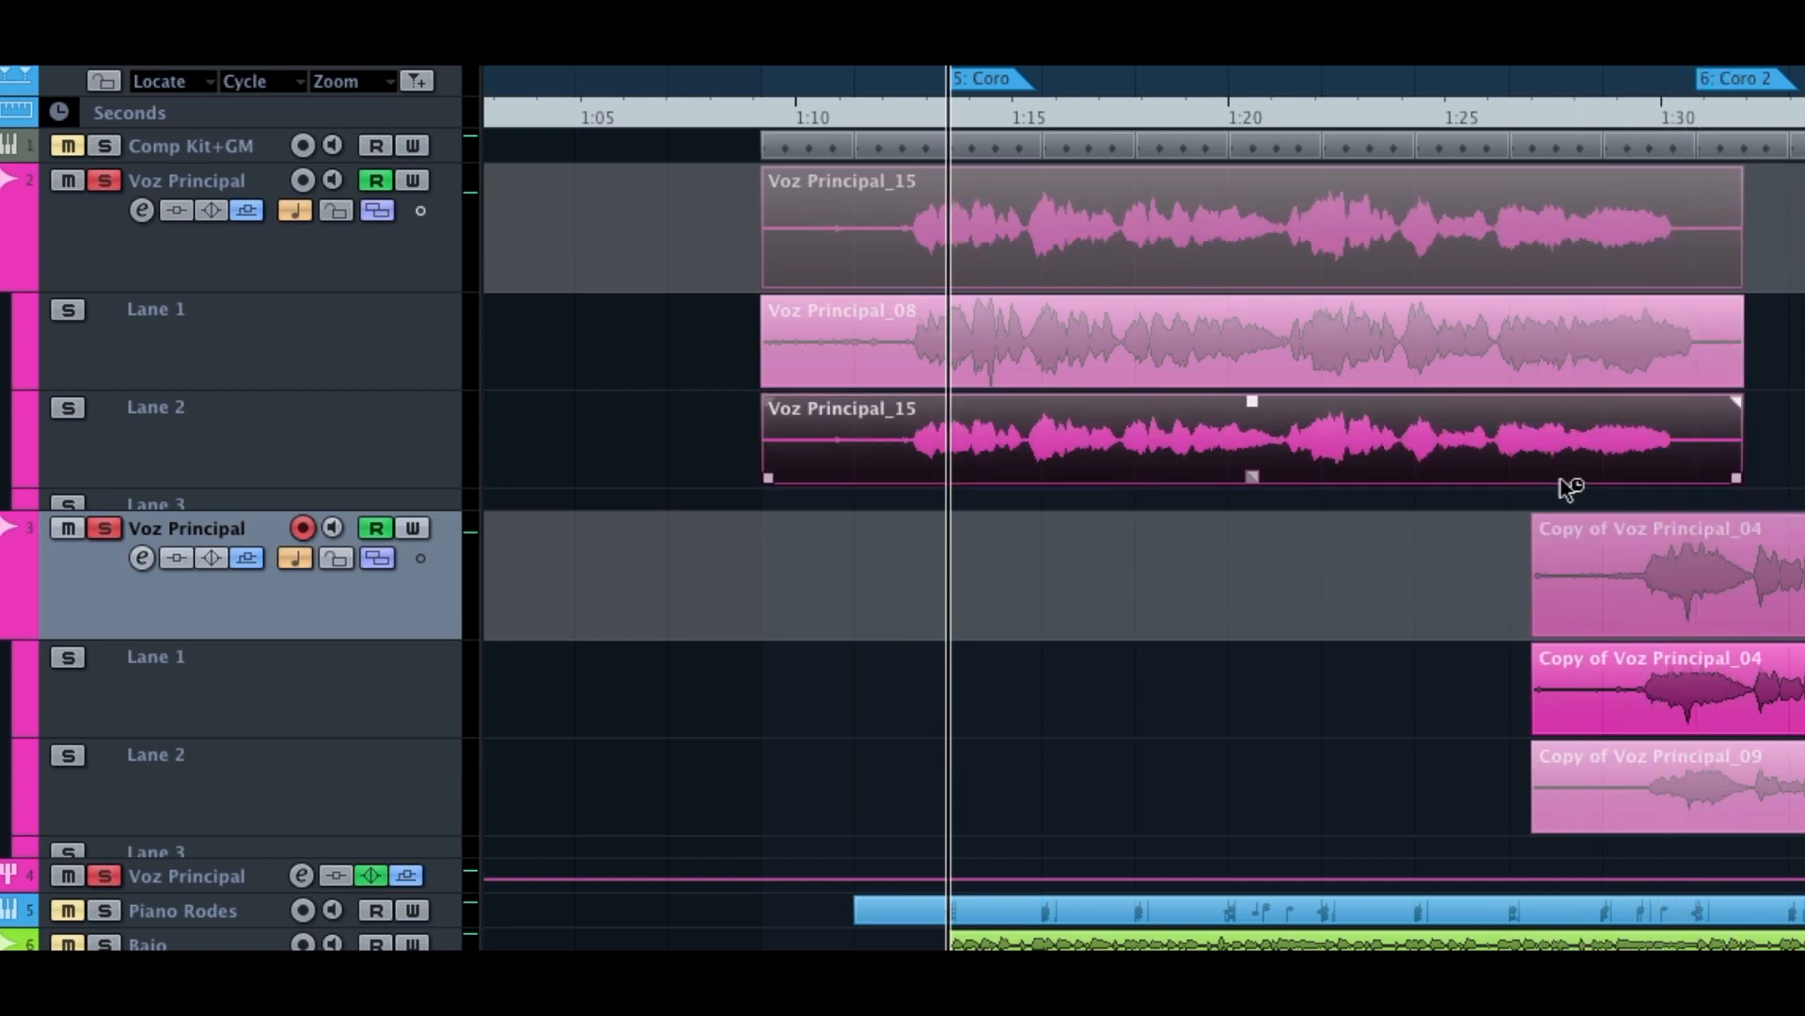
pyautogui.moveTo(1739, 485); pyautogui.dragTo(1794, 486)
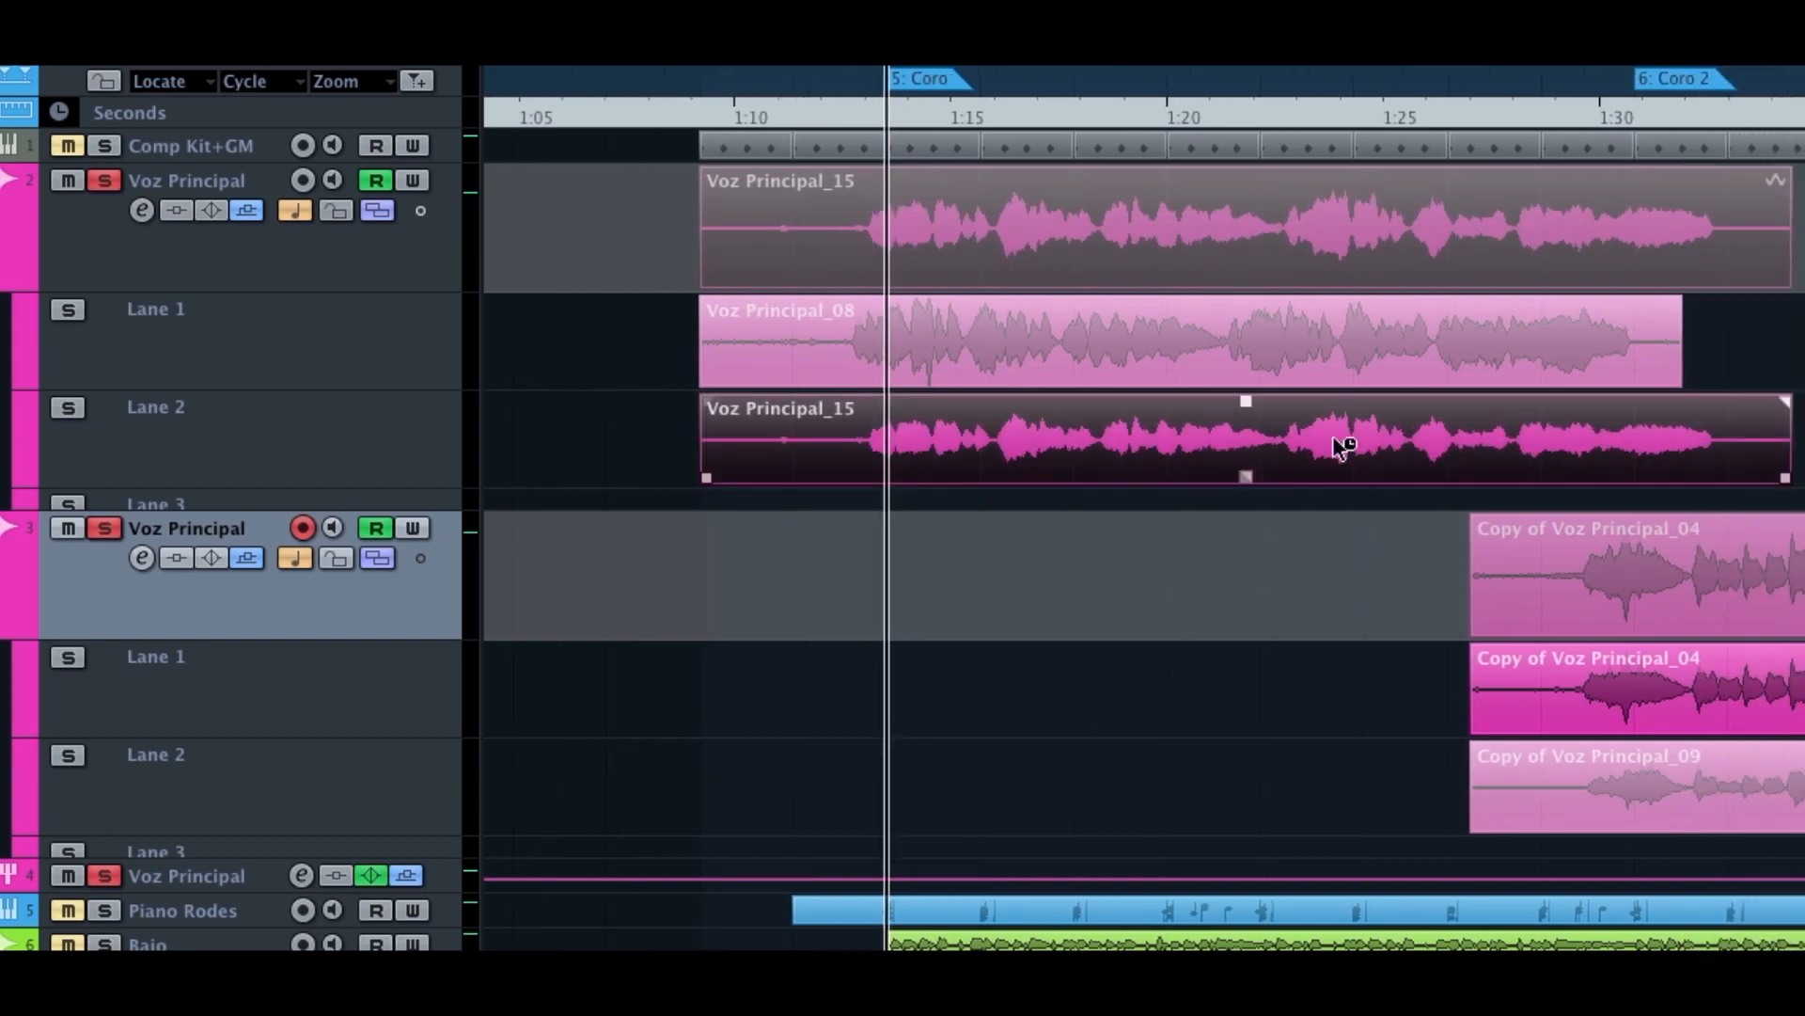
pyautogui.press('super+z')
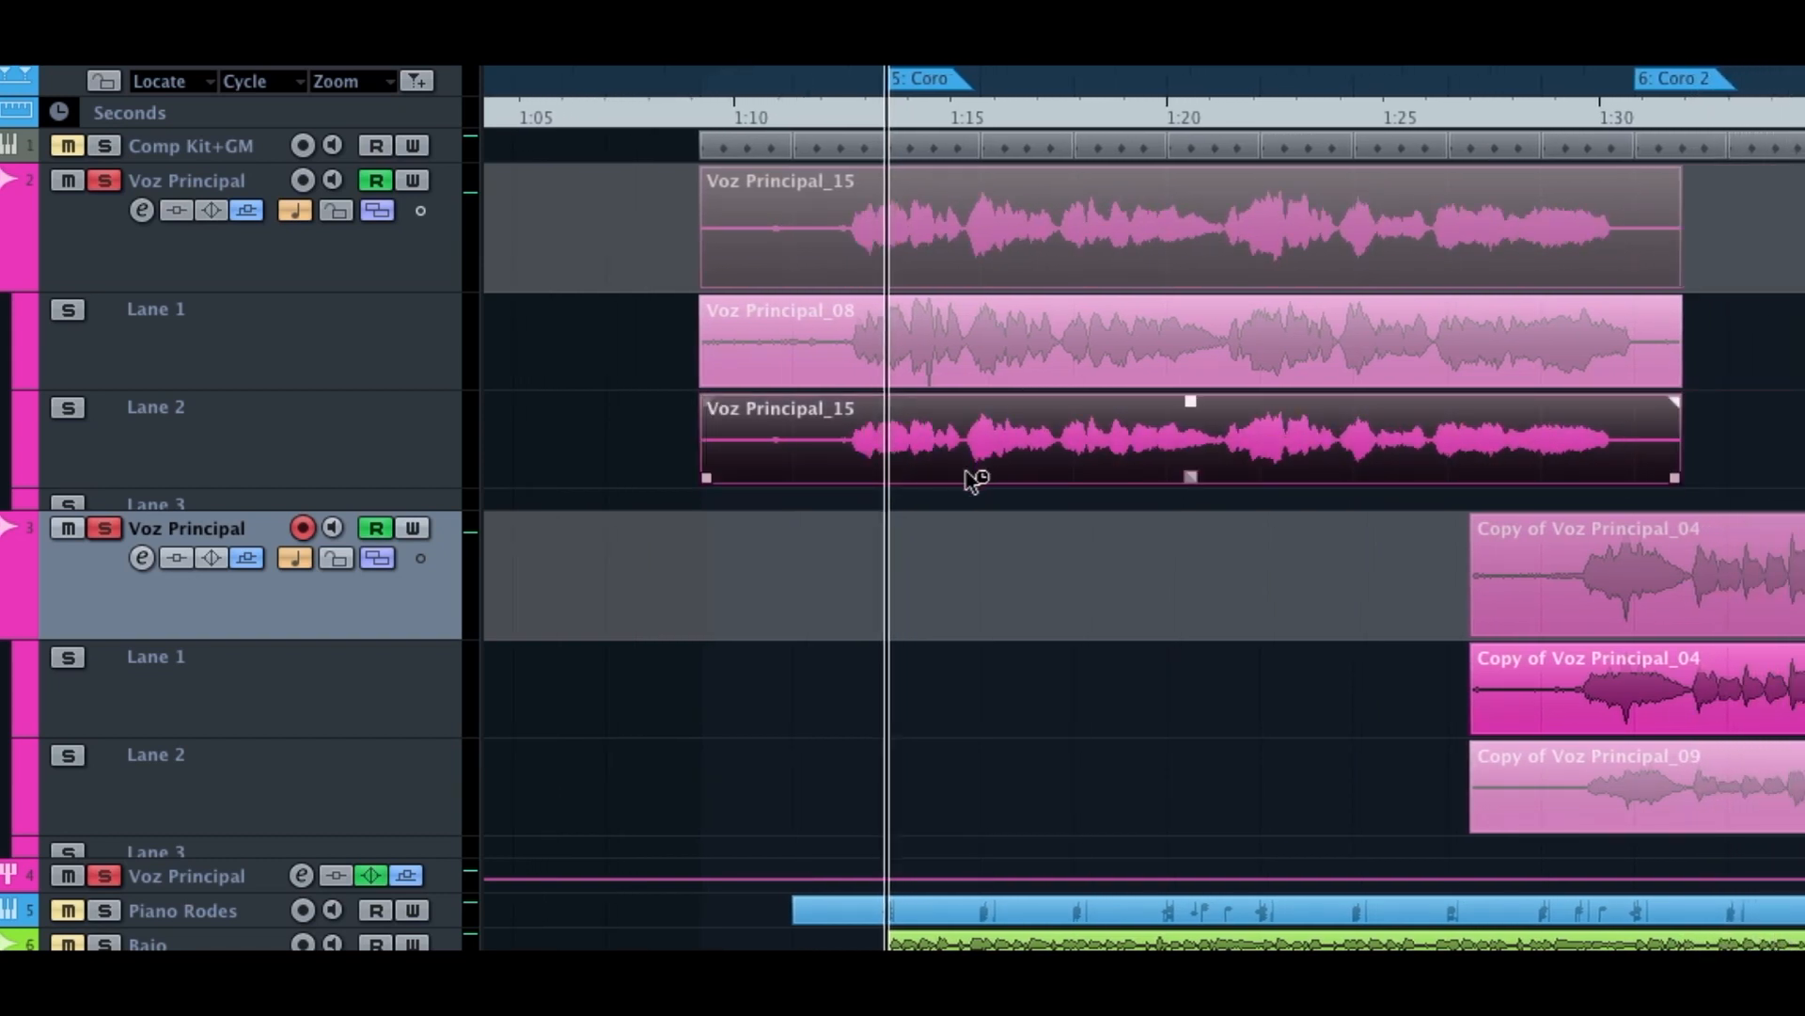
pyautogui.click(927, 504)
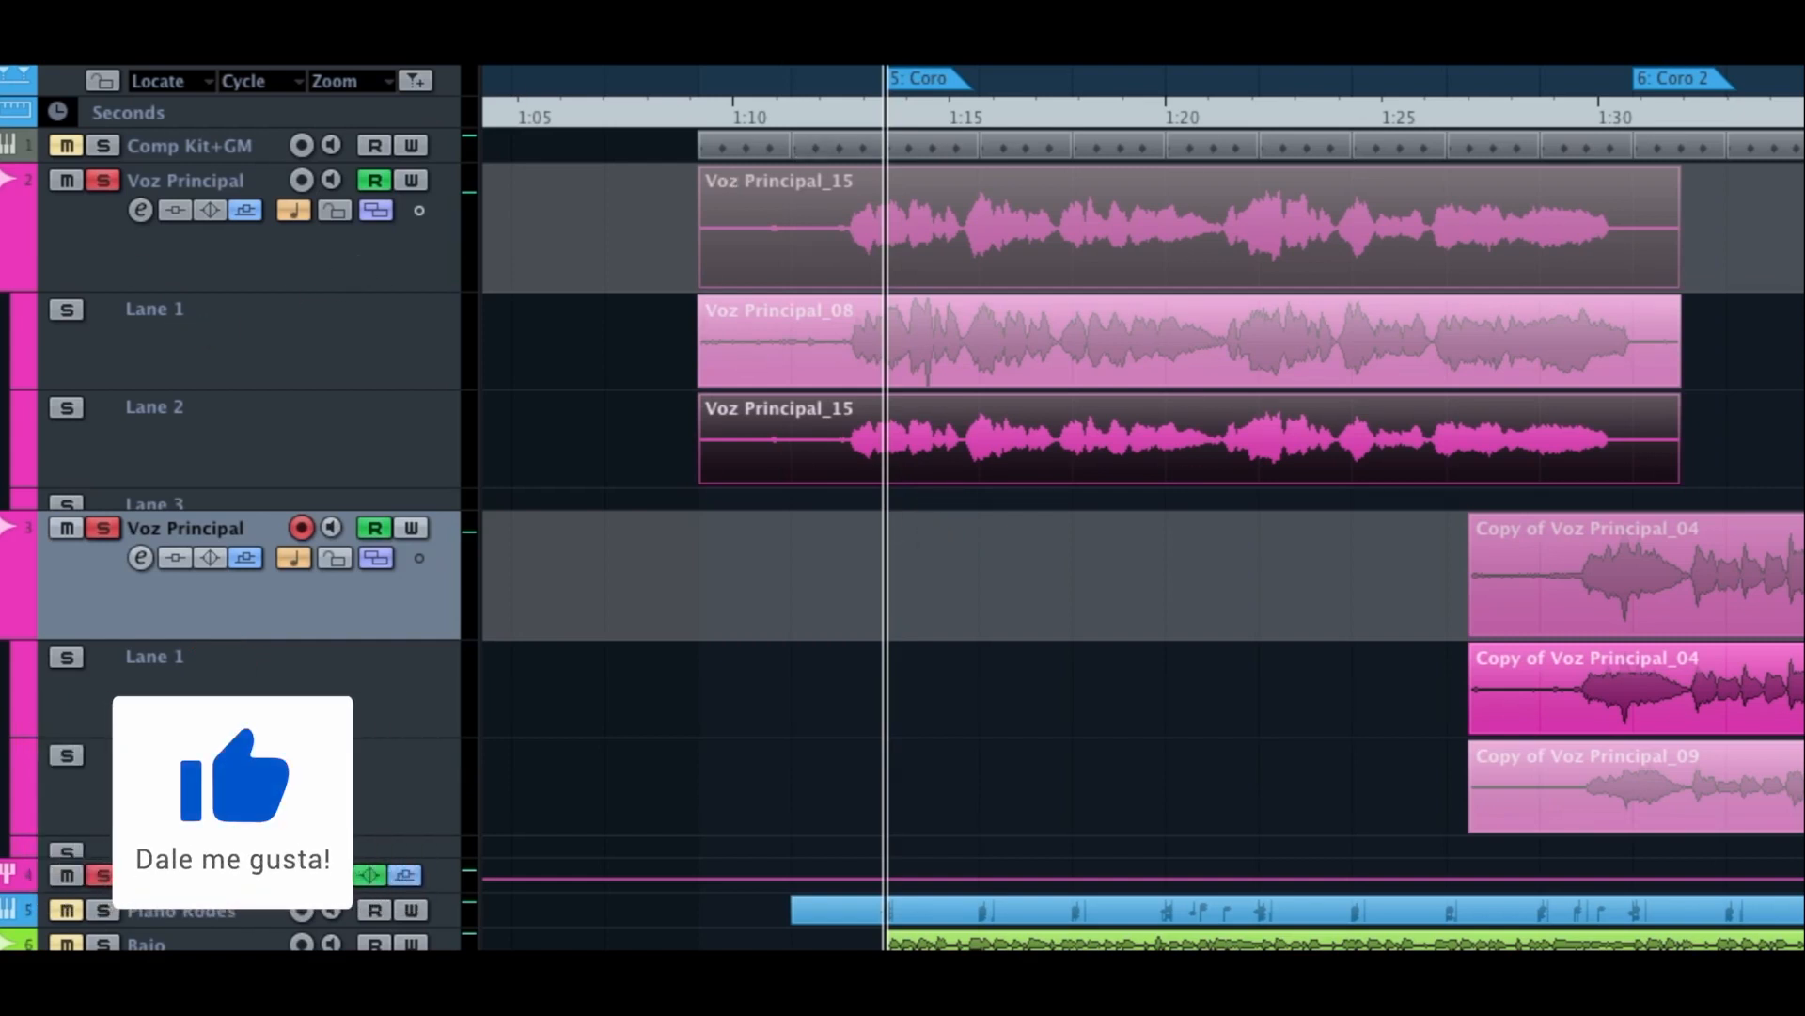
# Step: Try splitting the Voz Principal_15 take at the phrase gaps near 1:17, 1:21 and 1:26, and undo the cuts
pyautogui.click(1065, 457)
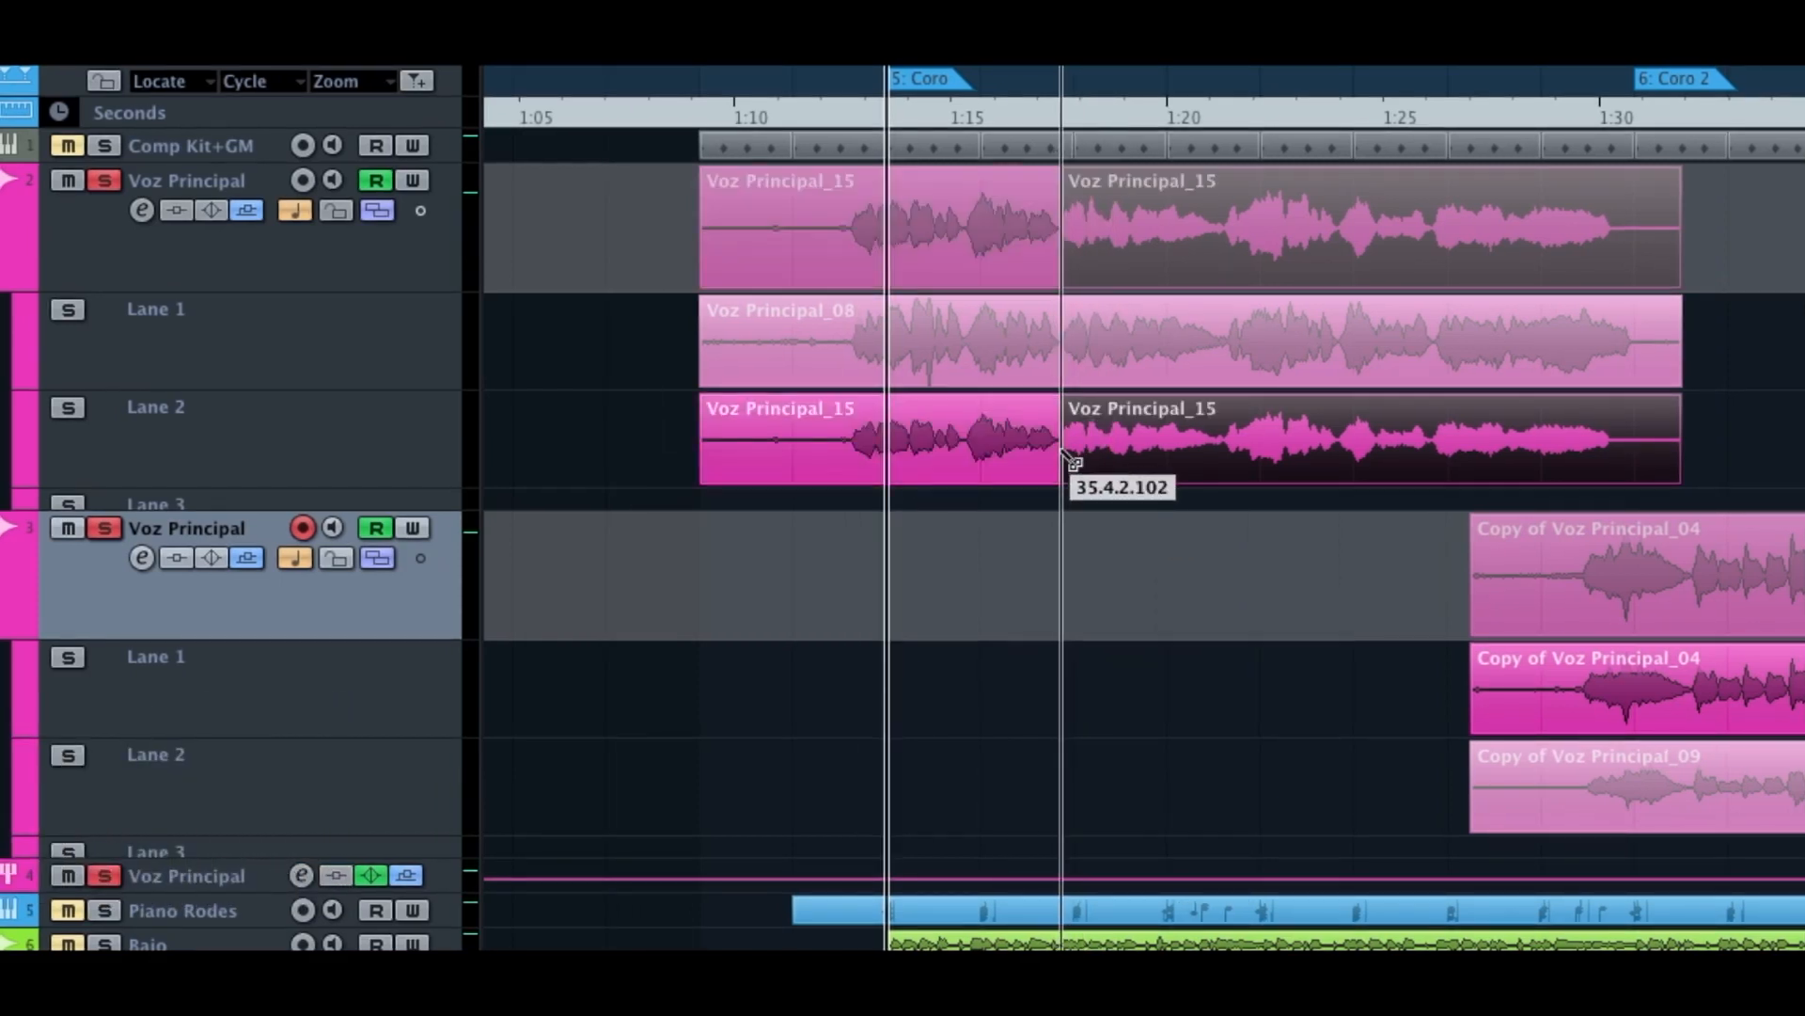
pyautogui.click(1225, 455)
pyautogui.click(1431, 449)
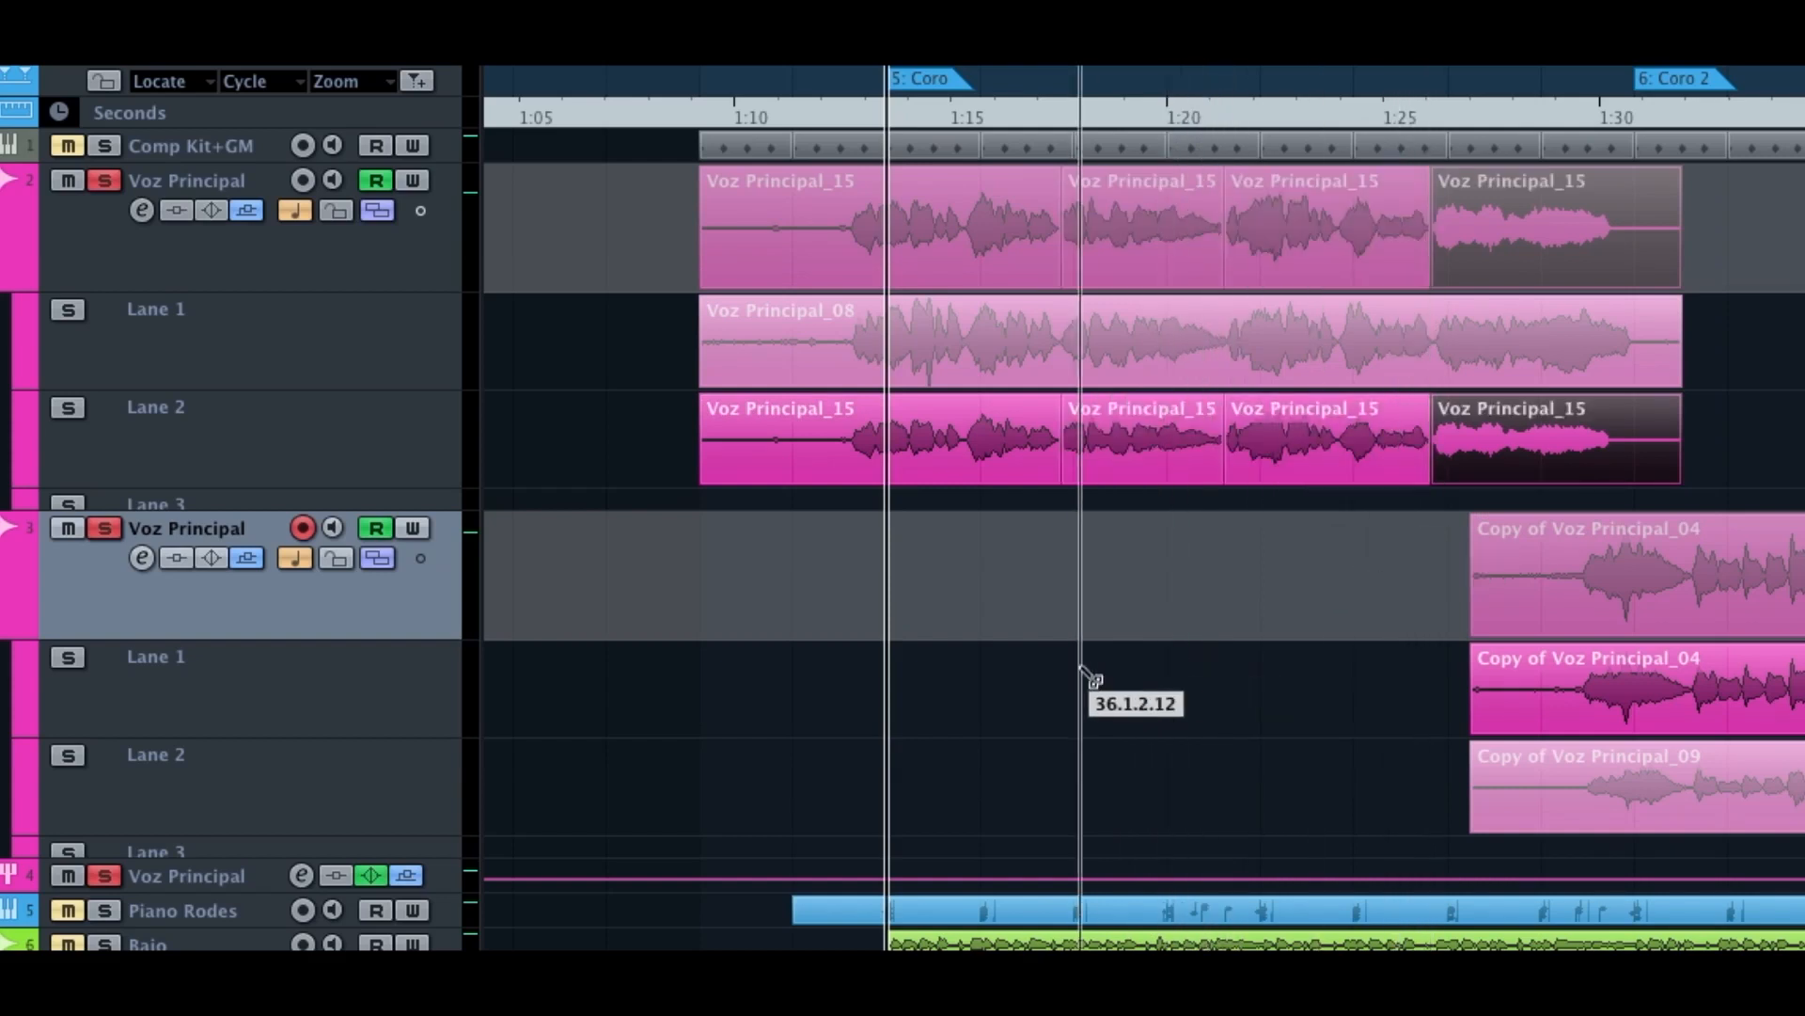
pyautogui.press('super+z')
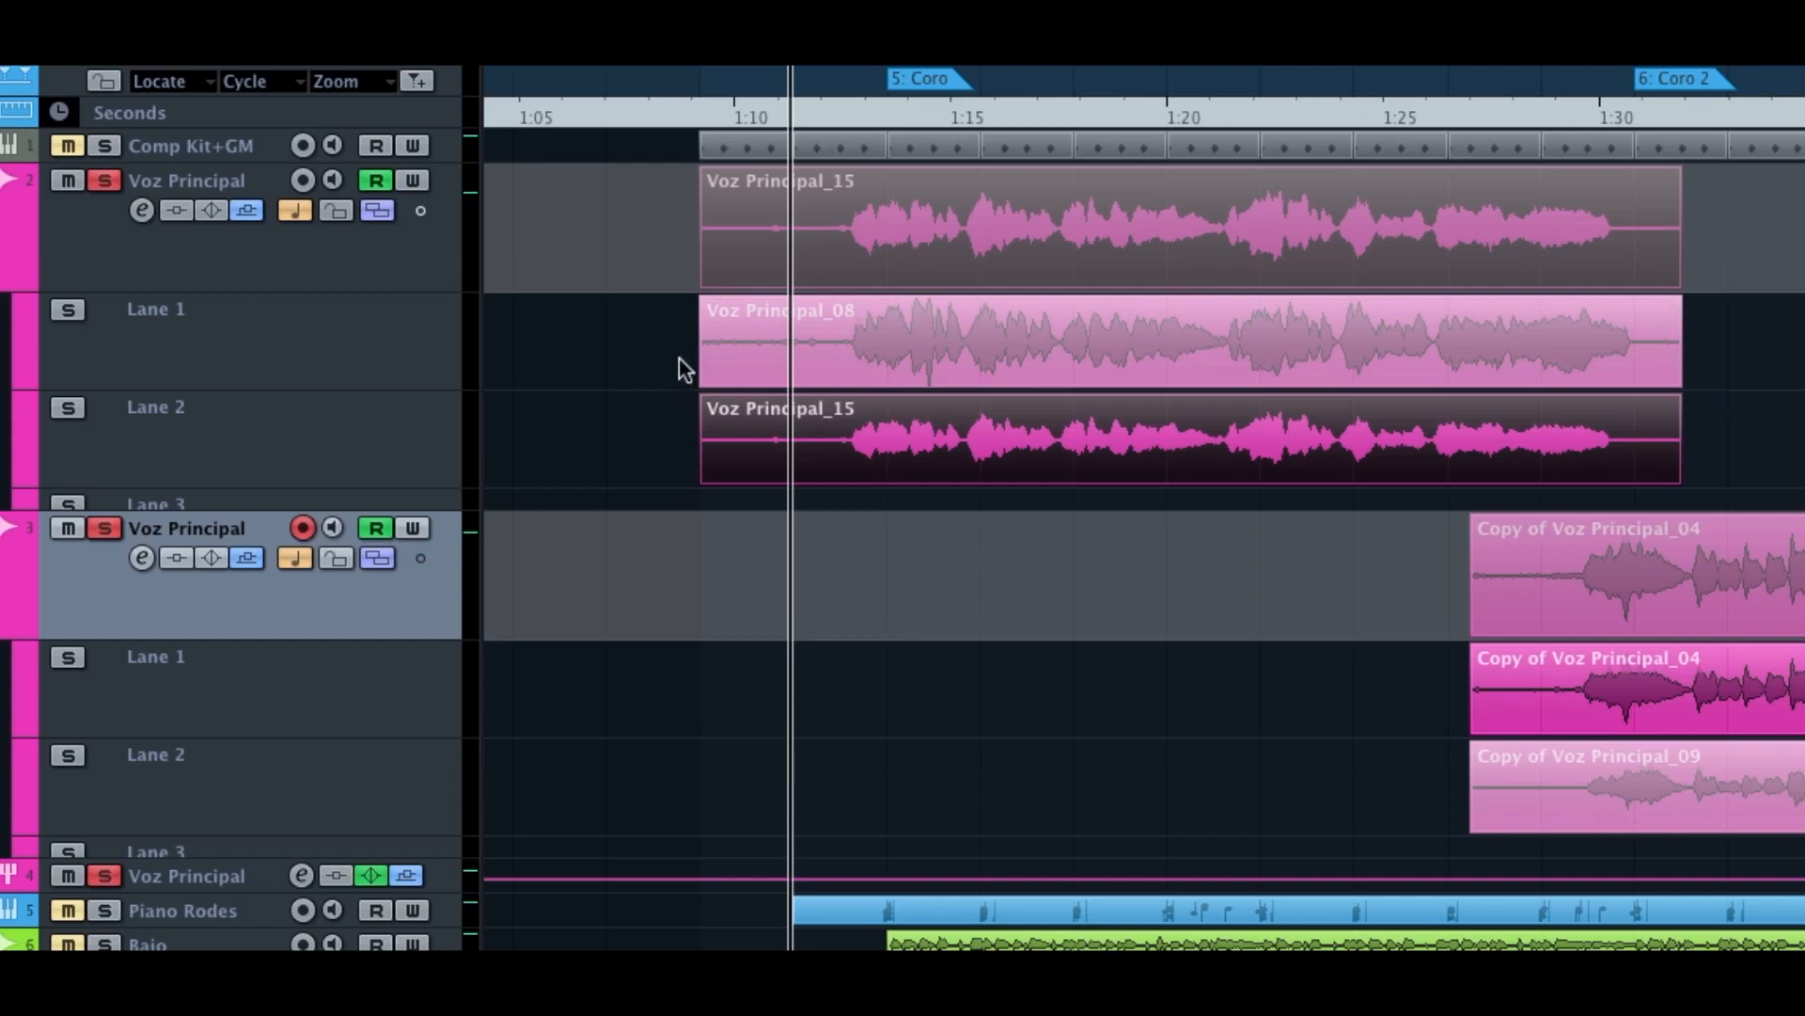
# Step: Try trimming both Voz Principal takes to start at about 1:12.5 and end at about 1:31, and undo both trims
pyautogui.moveTo(683, 336); pyautogui.dragTo(726, 475)
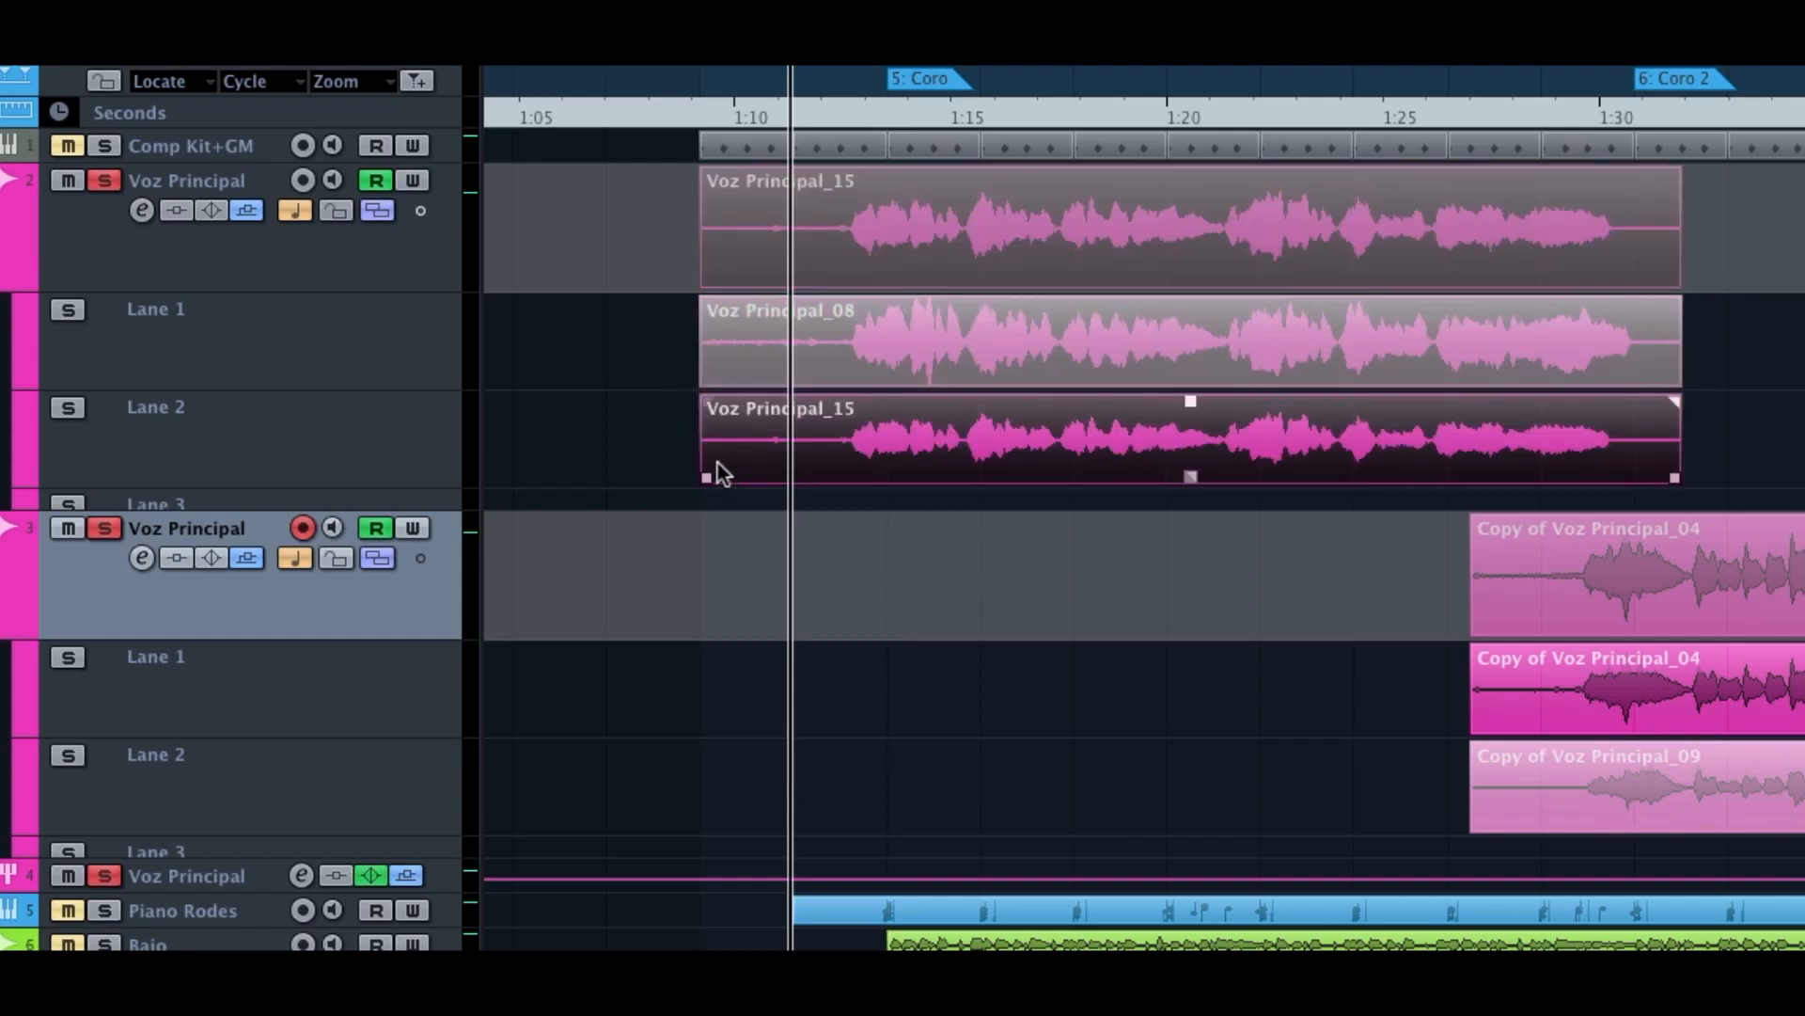
pyautogui.moveTo(706, 478); pyautogui.dragTo(849, 463)
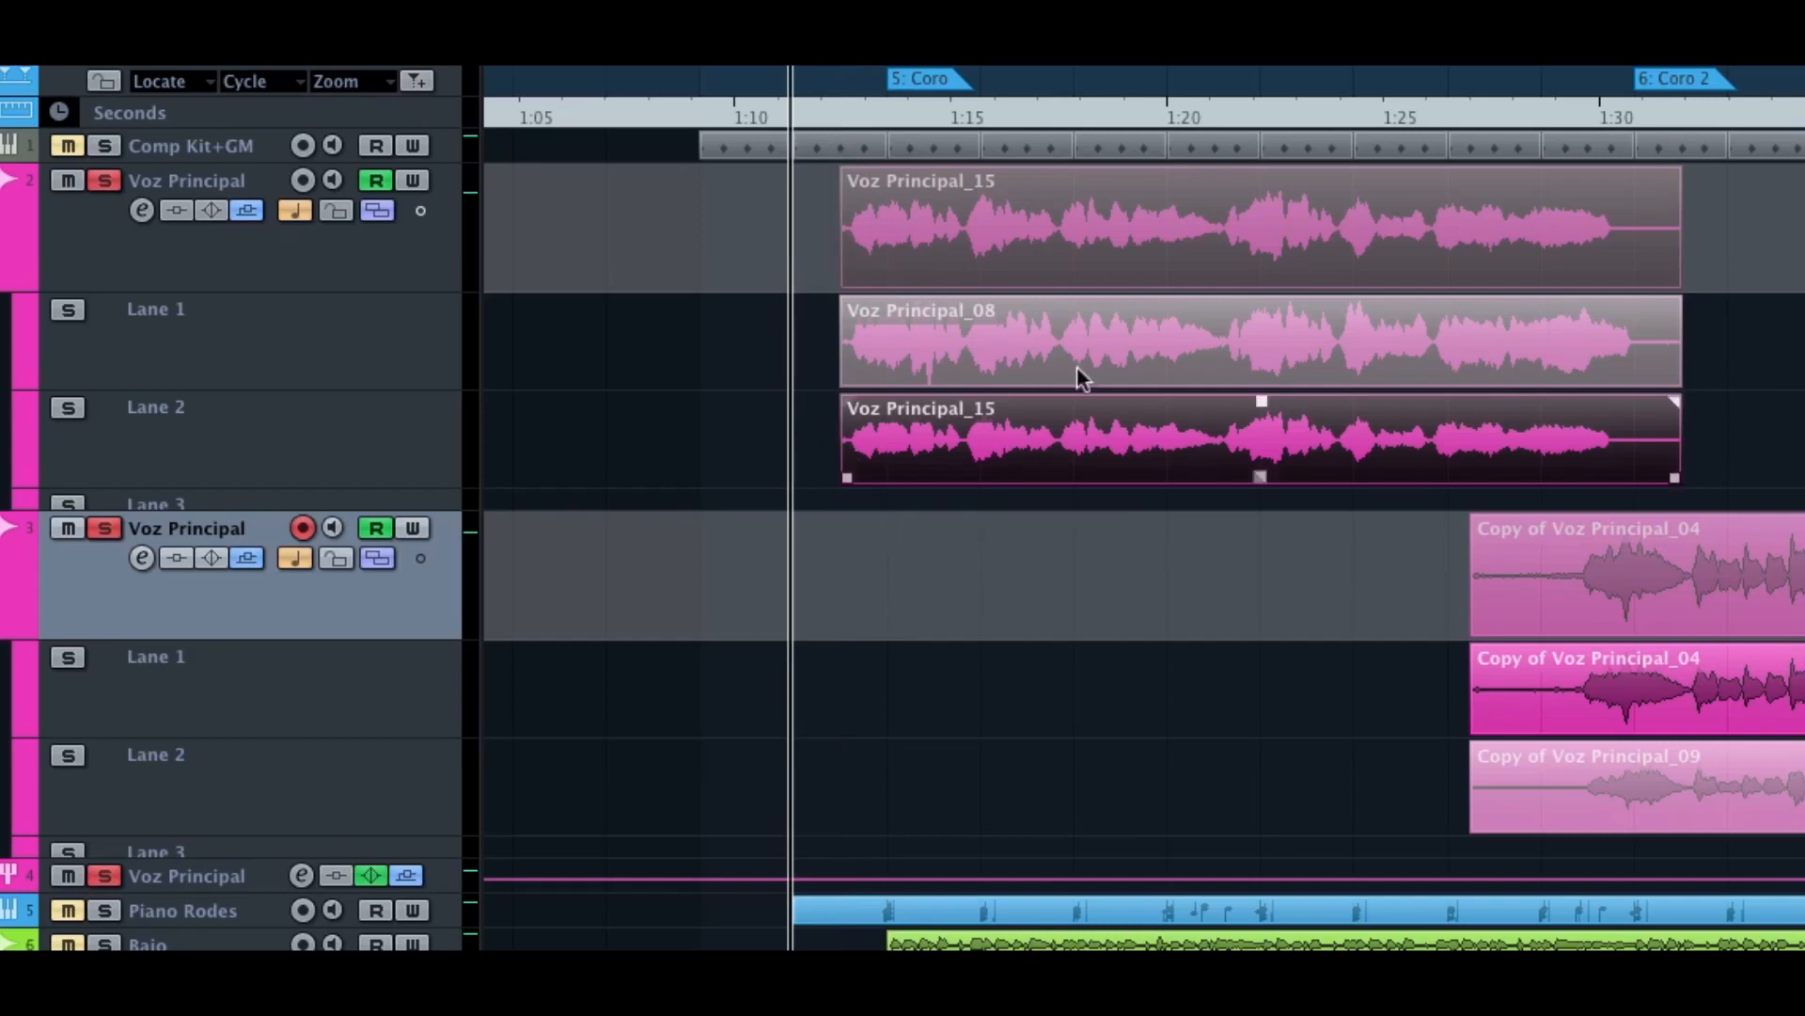
pyautogui.moveTo(1680, 480)
pyautogui.keyDown('super'); pyautogui.click(1680, 483); pyautogui.keyUp('super')
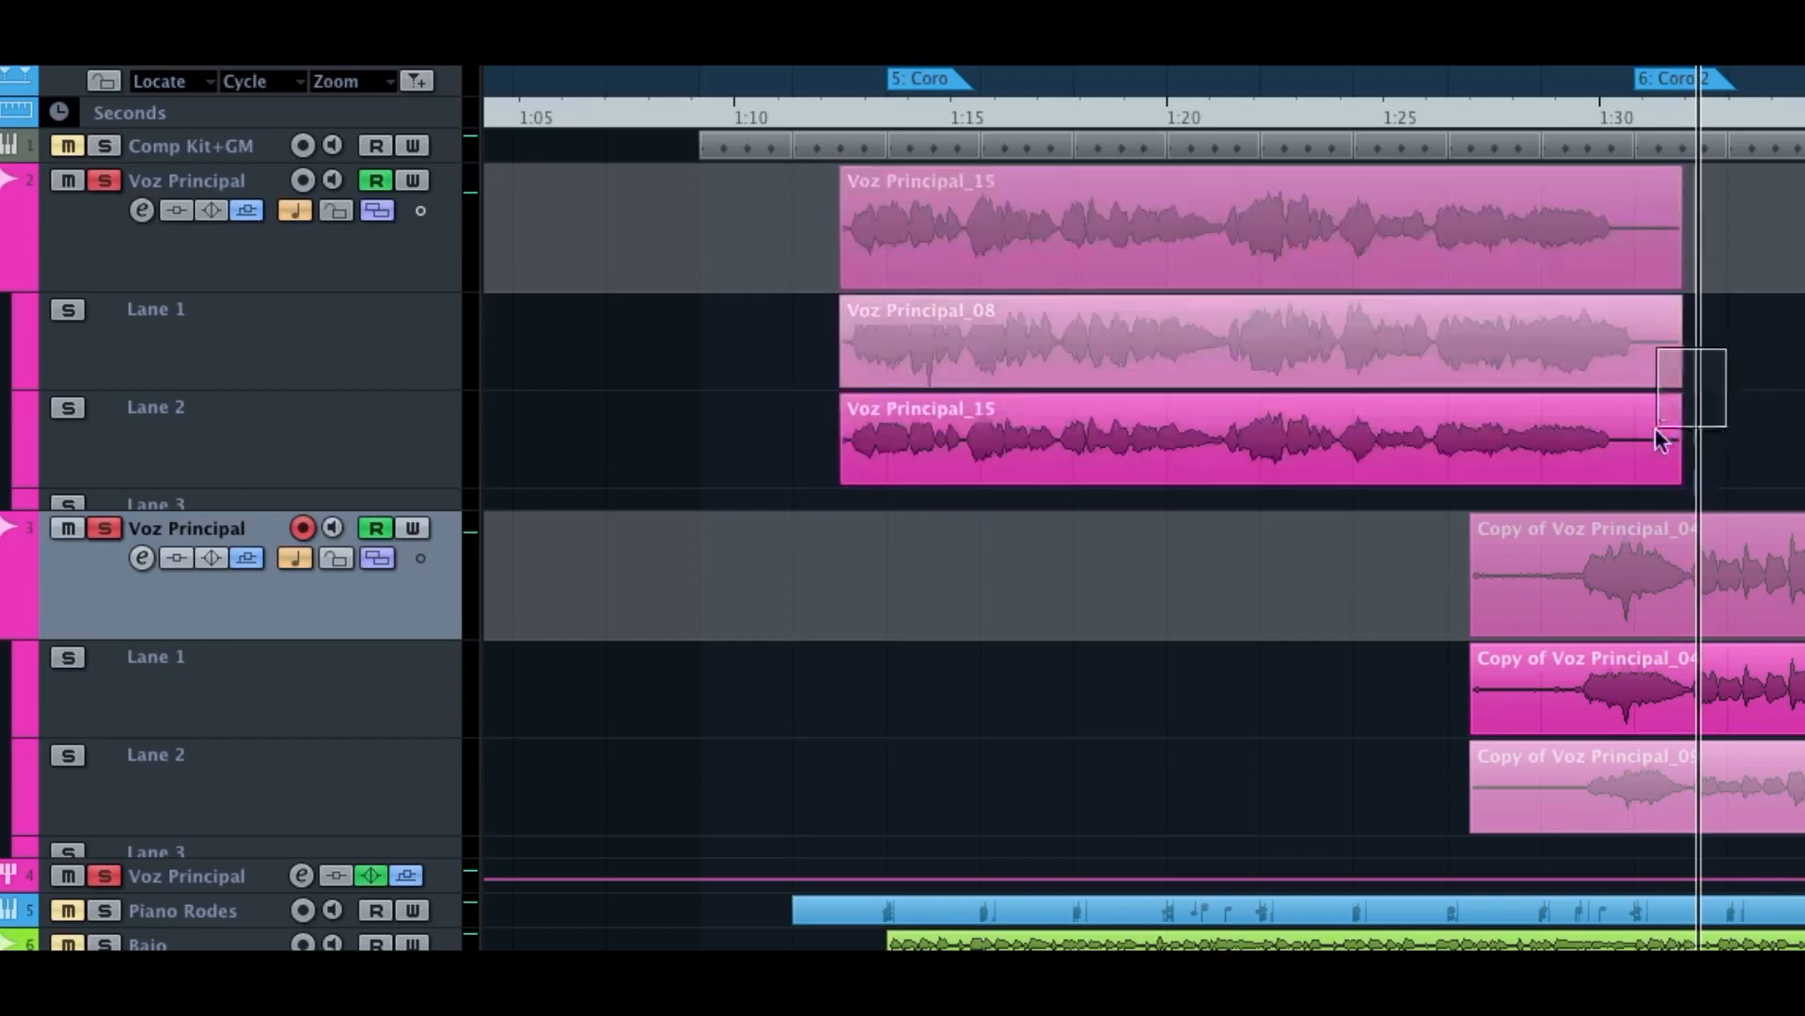
pyautogui.moveTo(1676, 482); pyautogui.dragTo(1648, 437)
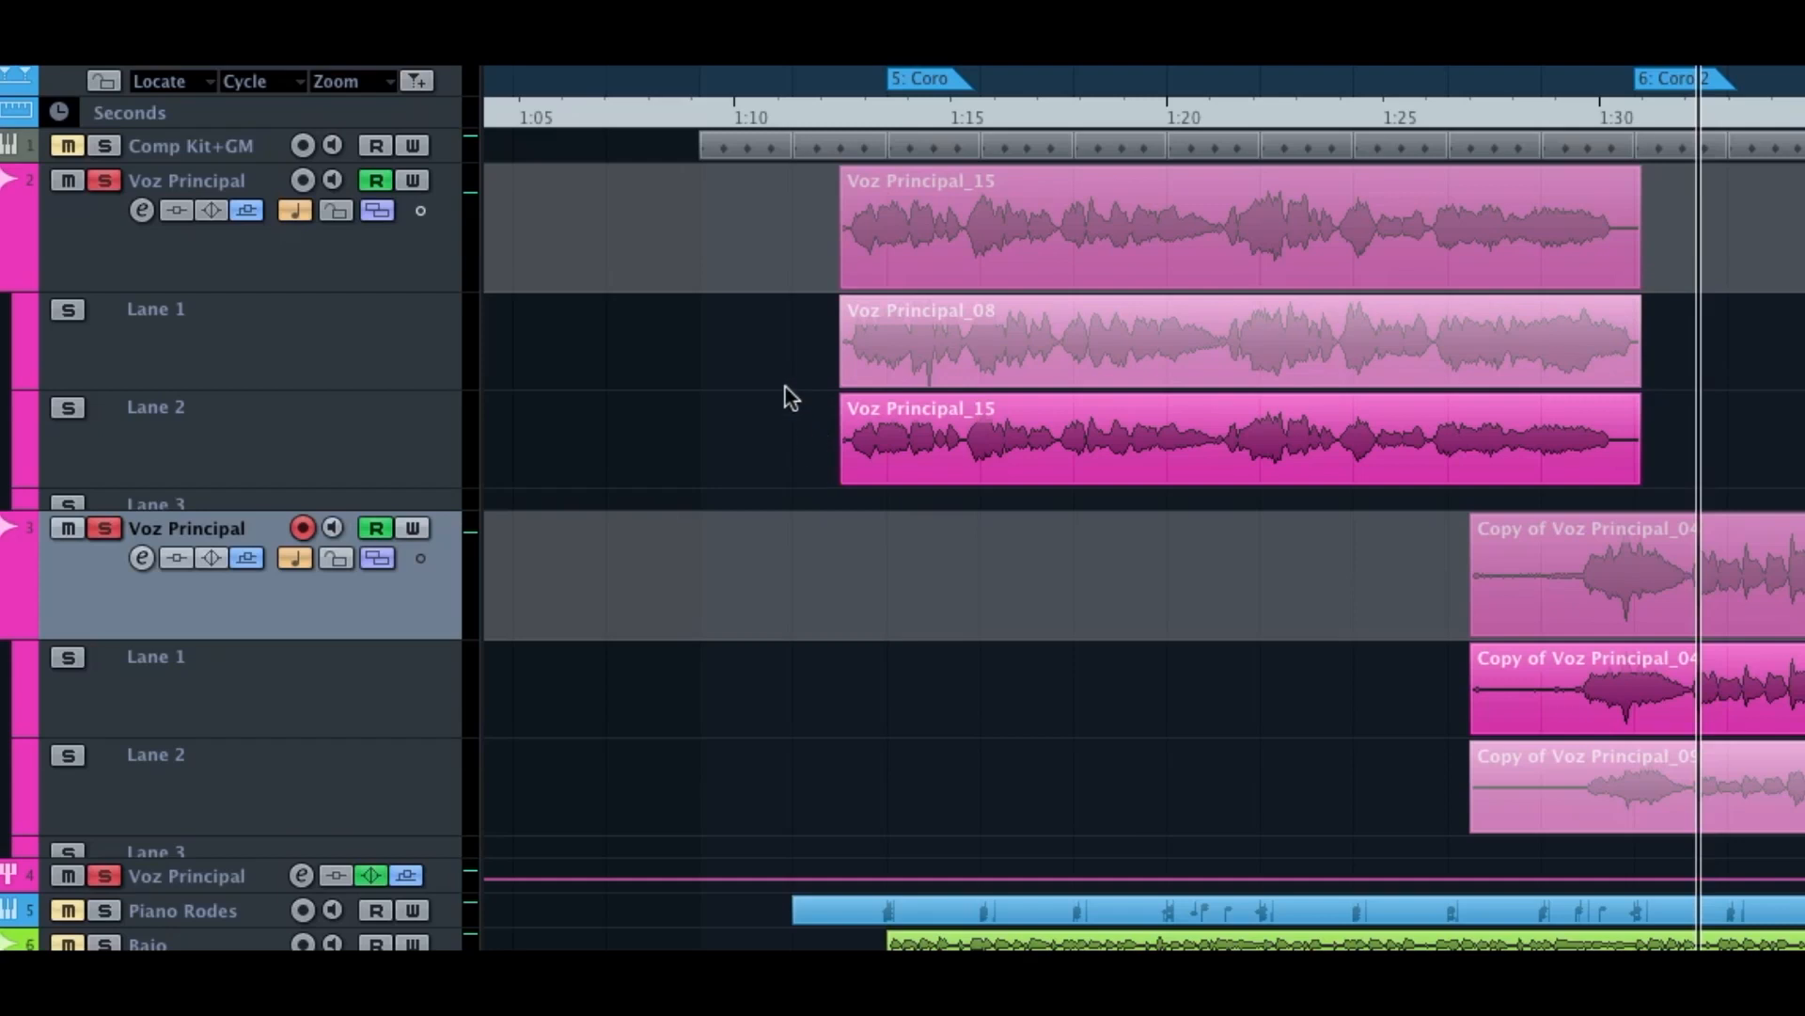
pyautogui.press('super+z')
pyautogui.press('super+z')
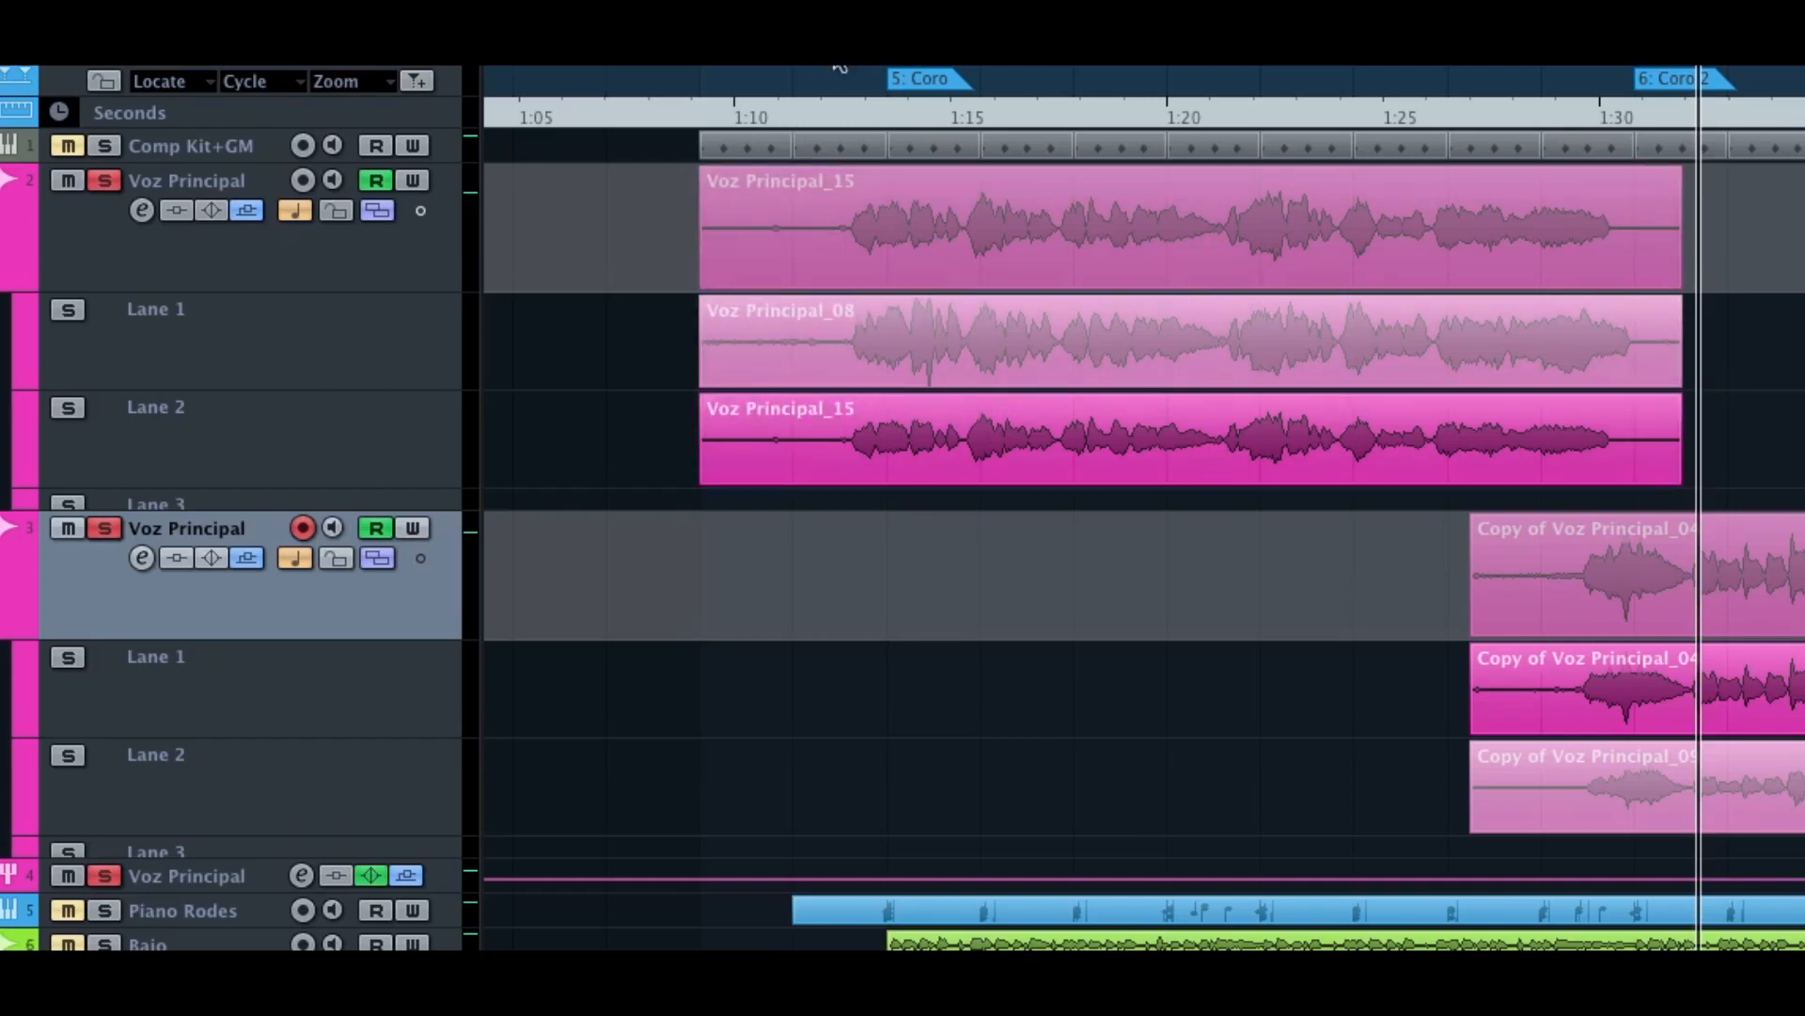
# Step: Enlarge Lane 2 and trim the start of the Voz Principal_08 and Voz Principal_15 takes to about 1:12.3
pyautogui.moveTo(833, 53); pyautogui.dragTo(831, 78)
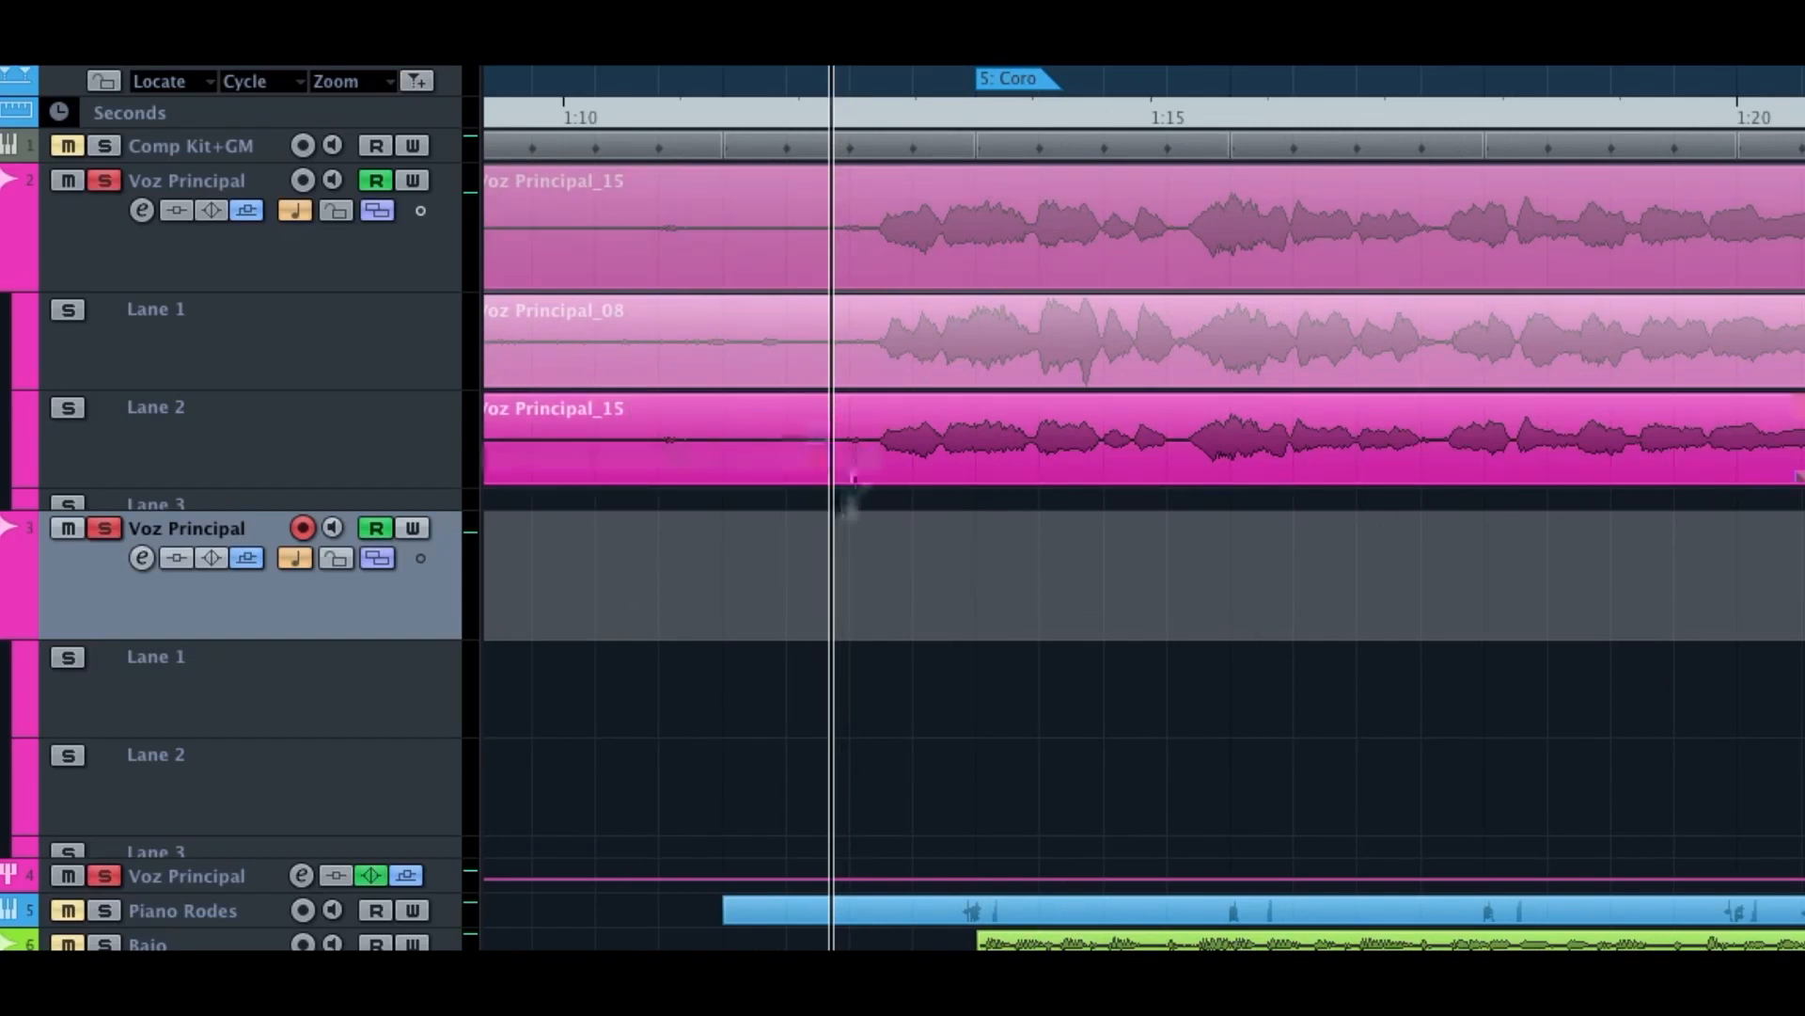
pyautogui.moveTo(424, 487); pyautogui.dragTo(418, 674)
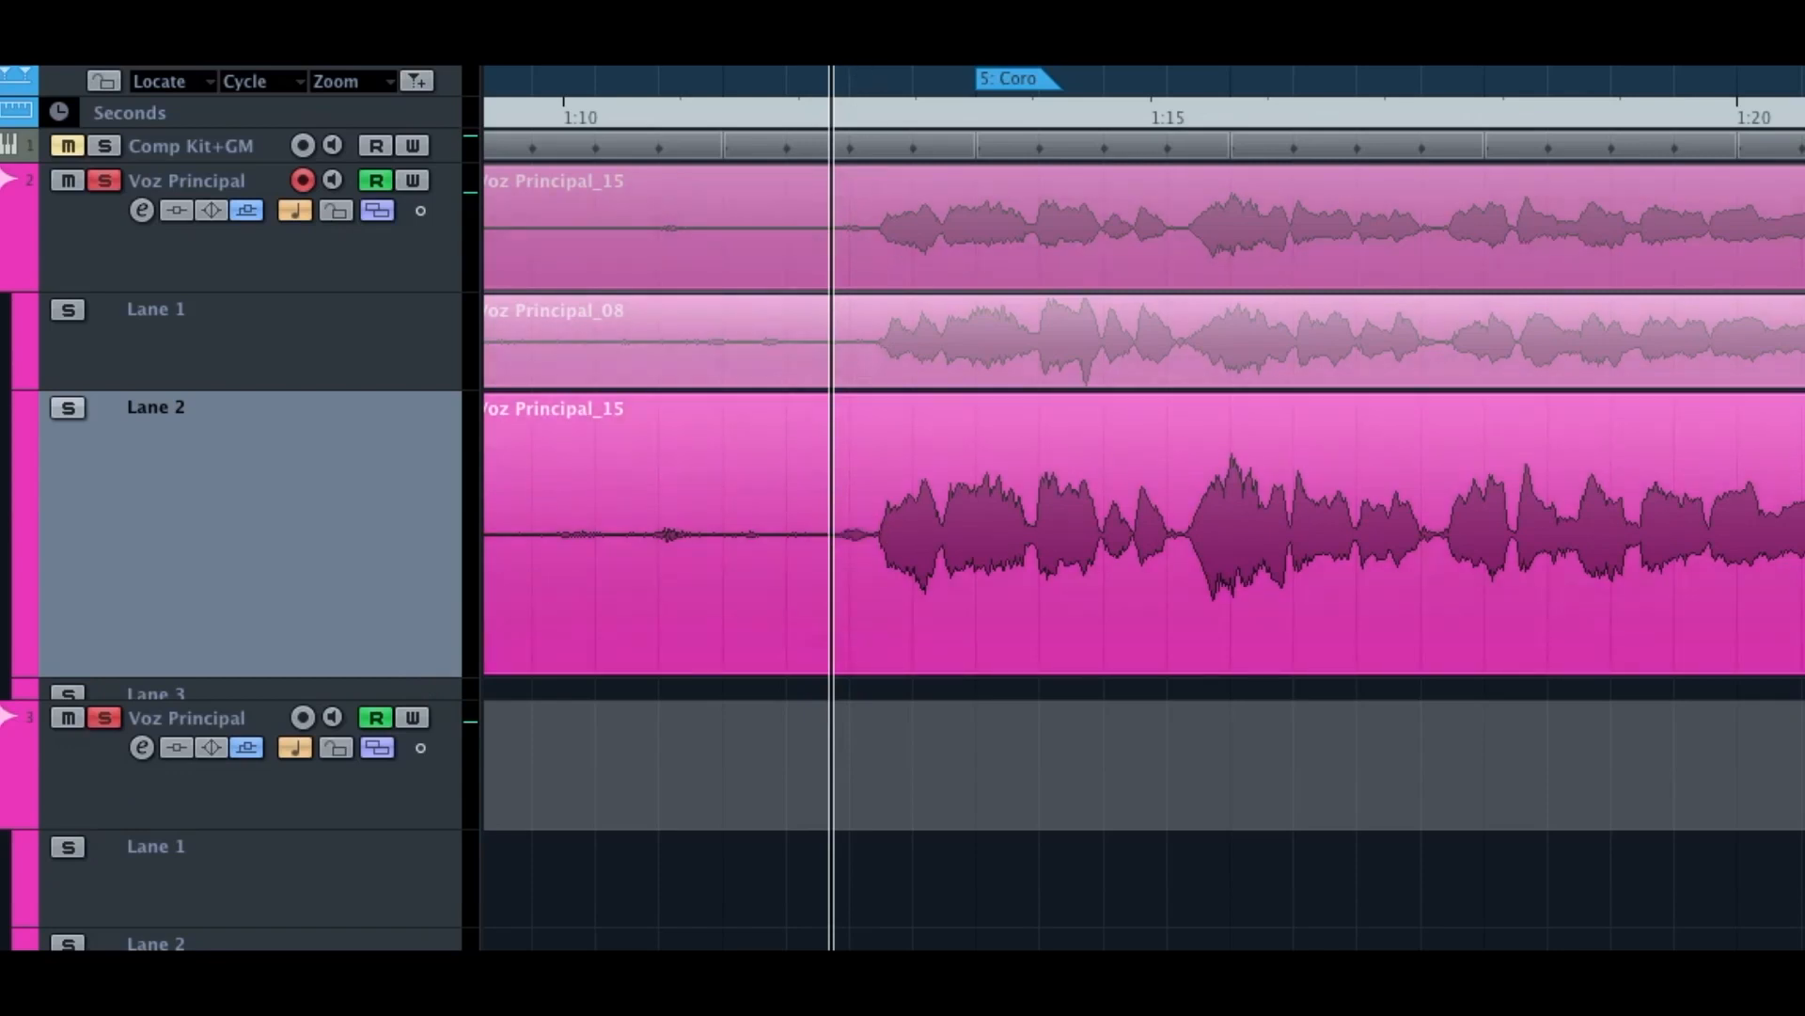
pyautogui.moveTo(832, 76); pyautogui.dragTo(712, 72)
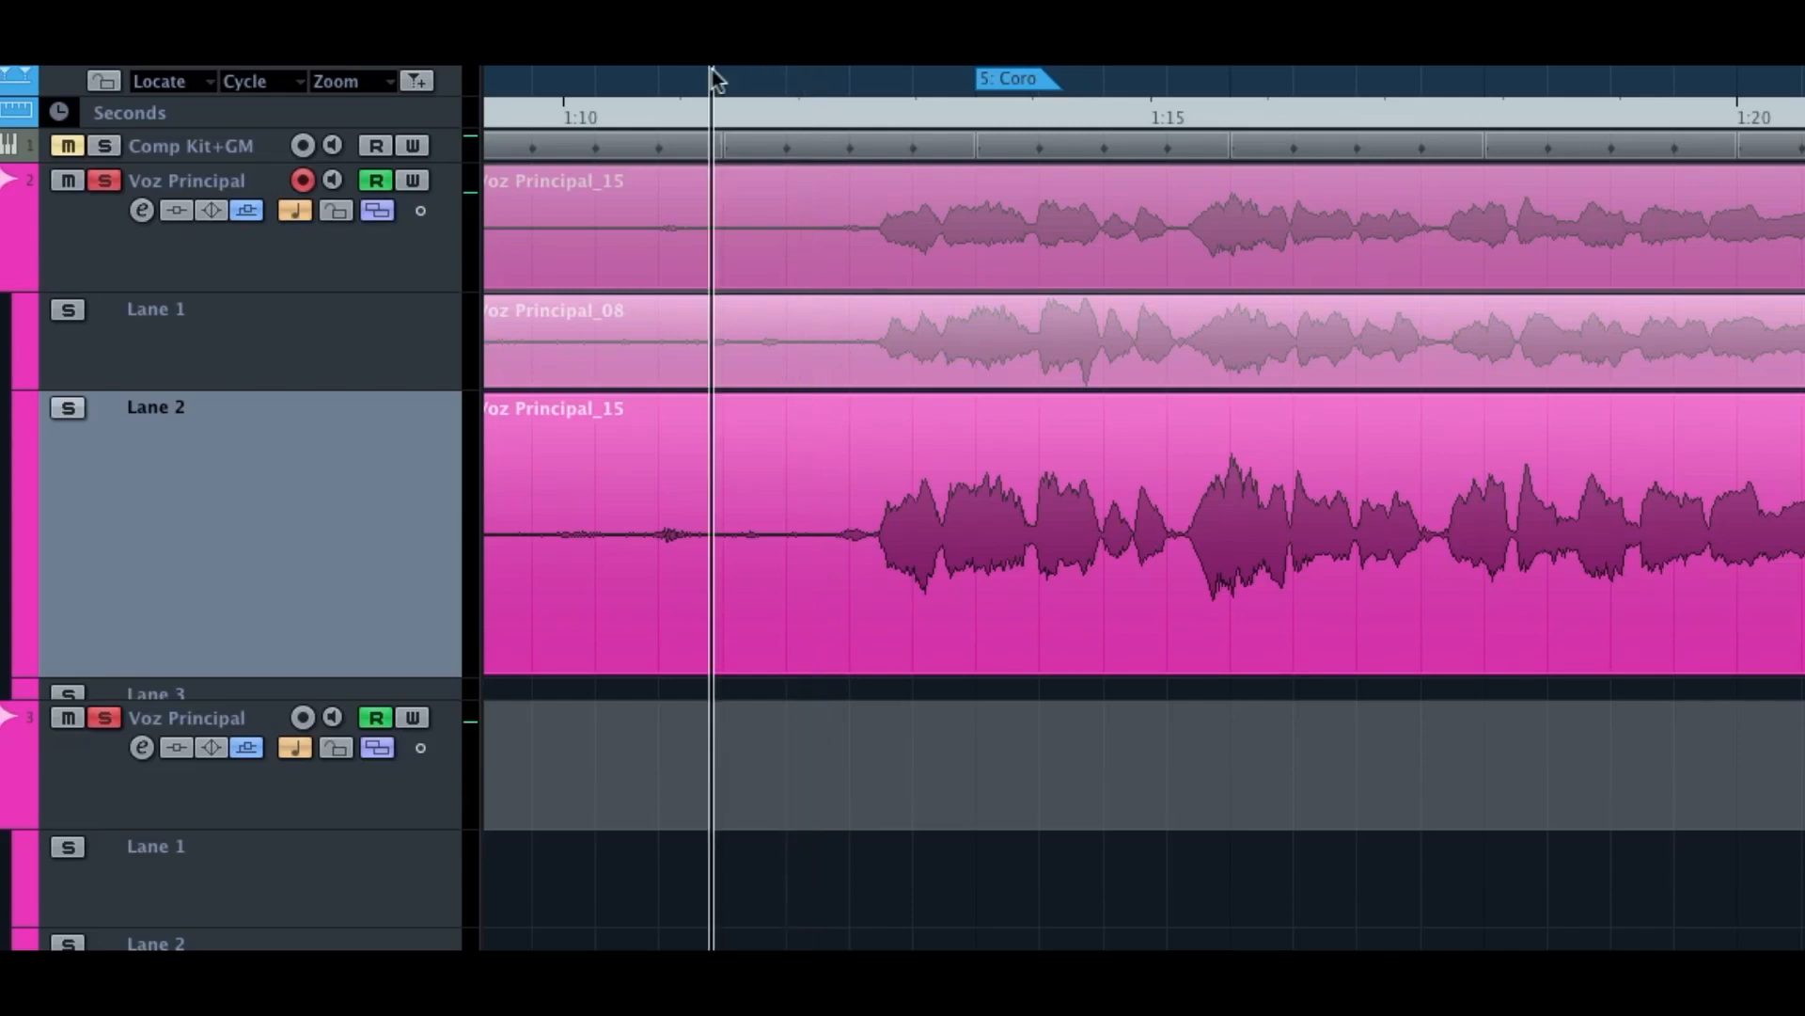
pyautogui.hscroll(-5, 858, 516)
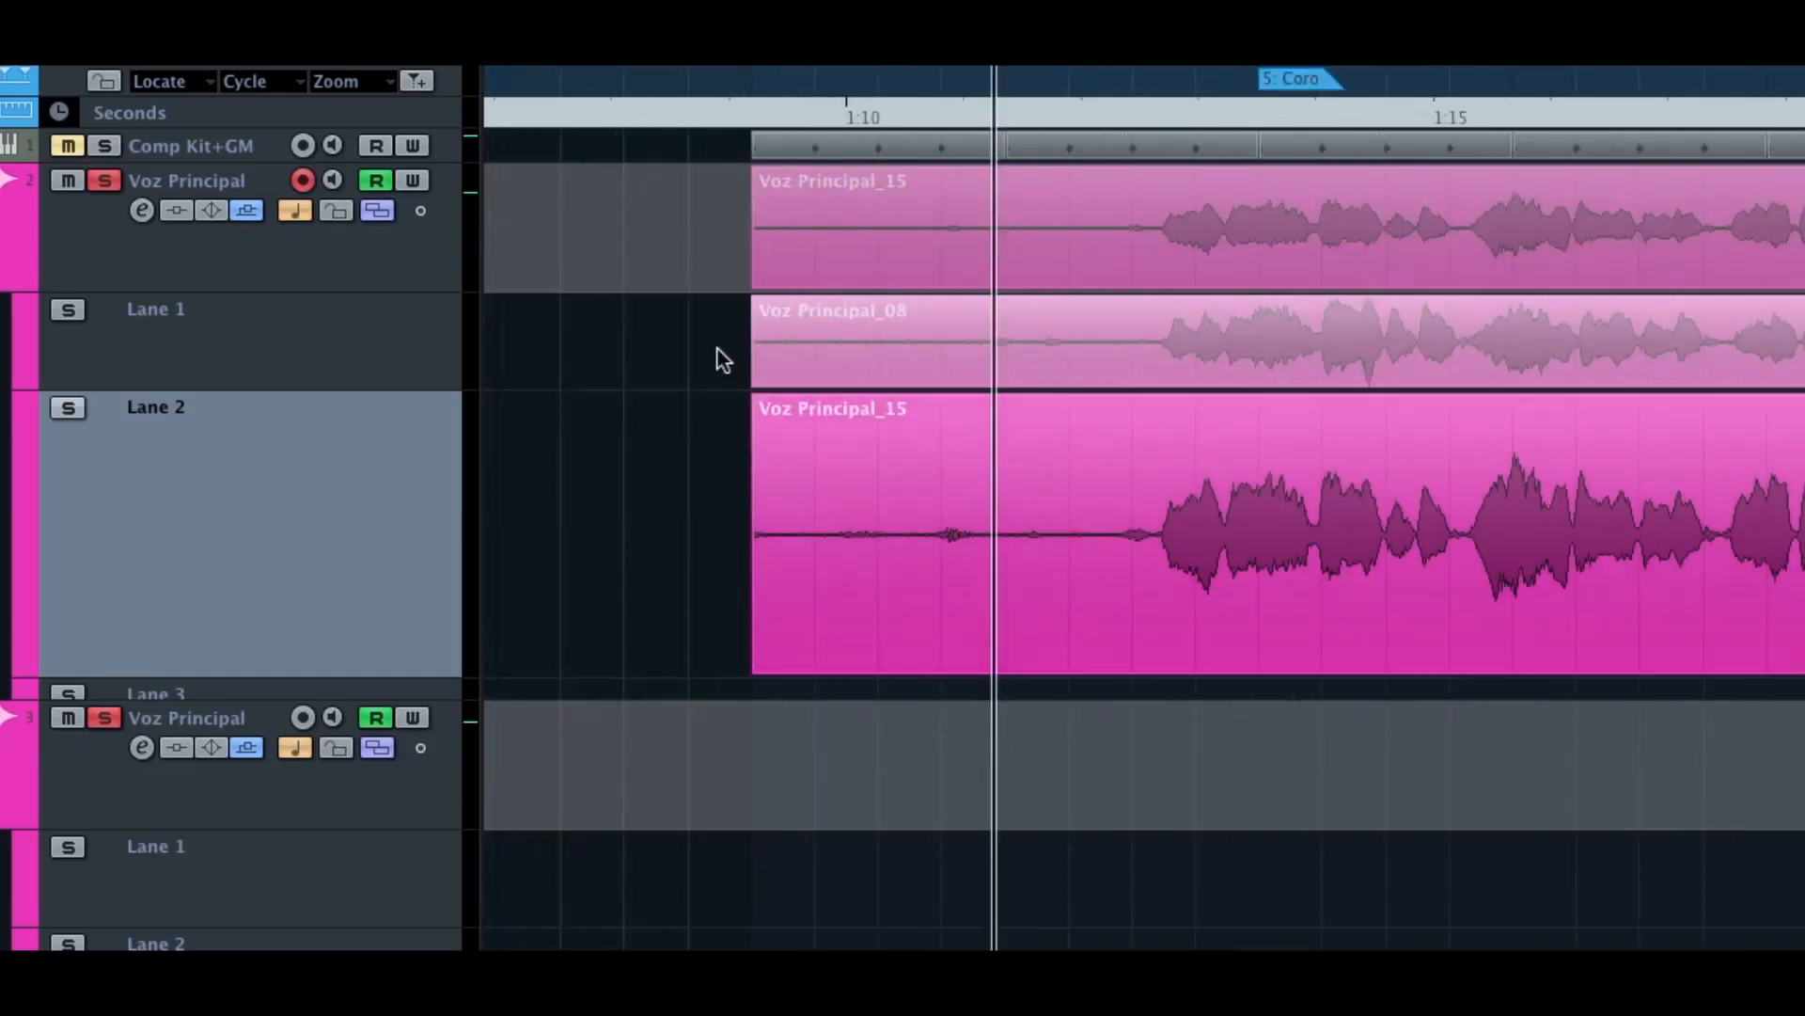
pyautogui.moveTo(723, 360); pyautogui.dragTo(1127, 621)
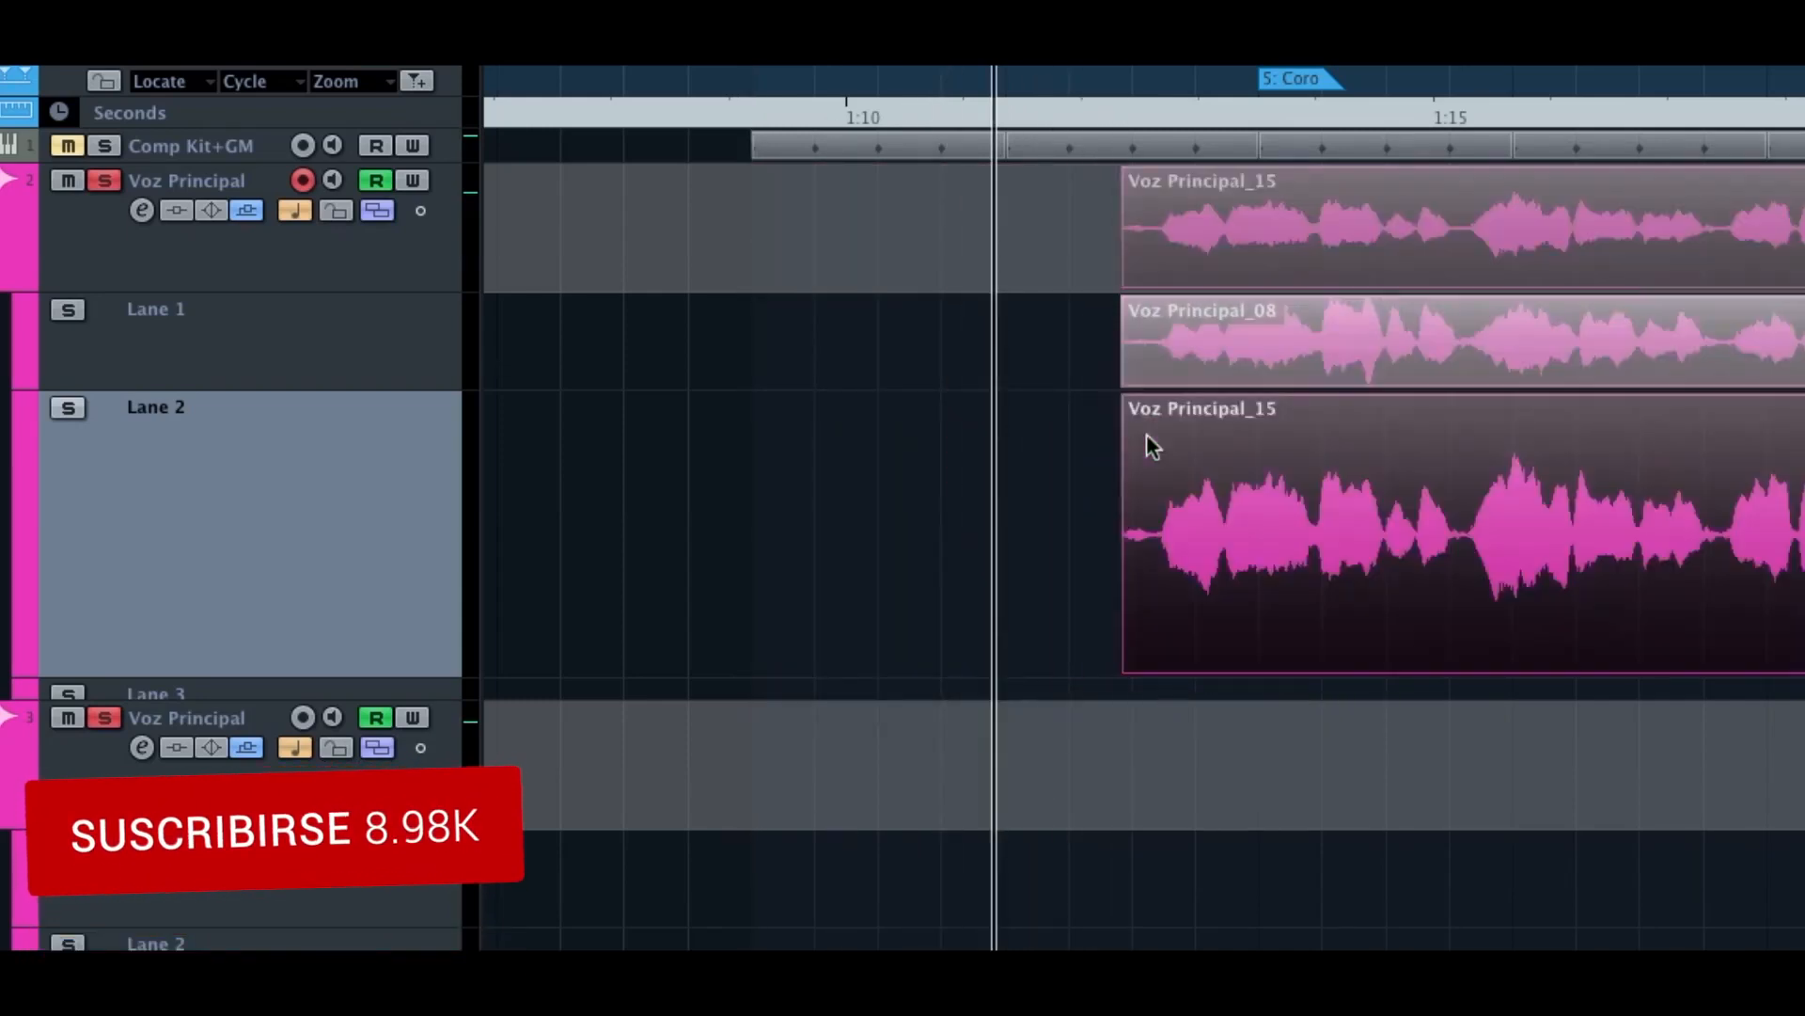
# Step: Try a fade-in of about 0.4 s at the start of both trimmed takes and play back the opening
pyautogui.moveTo(1136, 403); pyautogui.dragTo(1184, 397)
pyautogui.click(1066, 68)
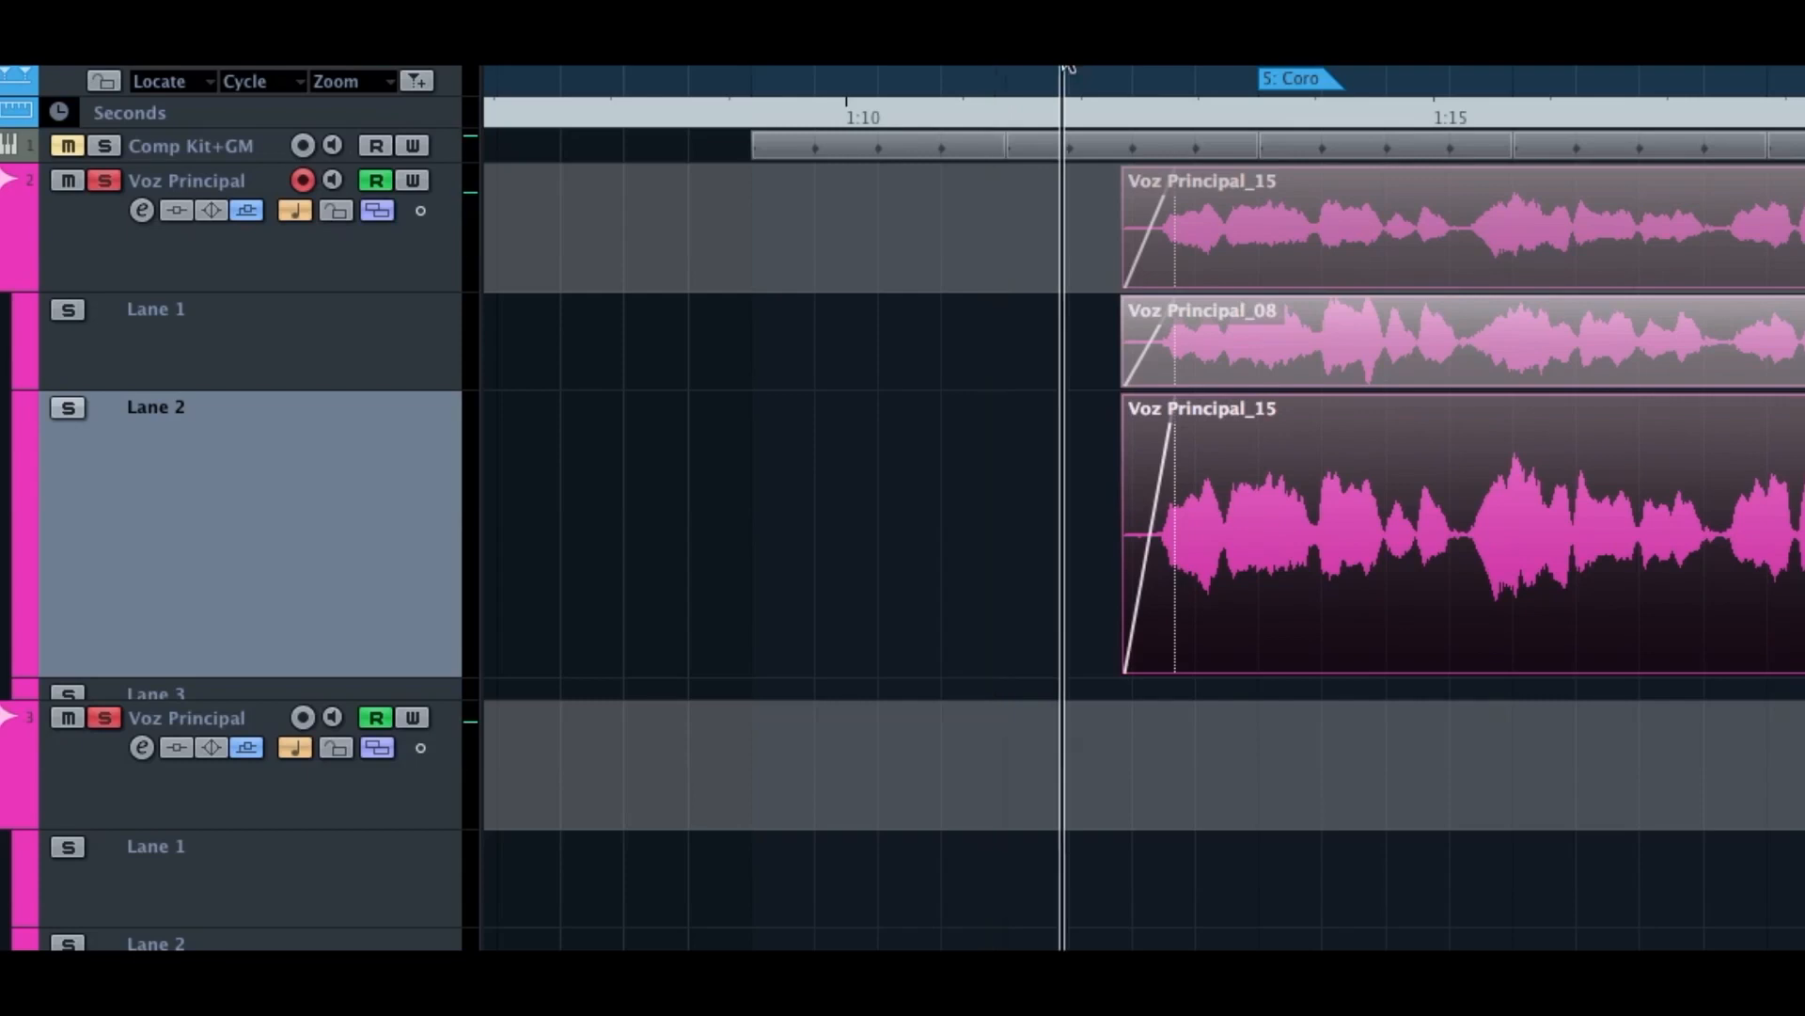
pyautogui.press('g')
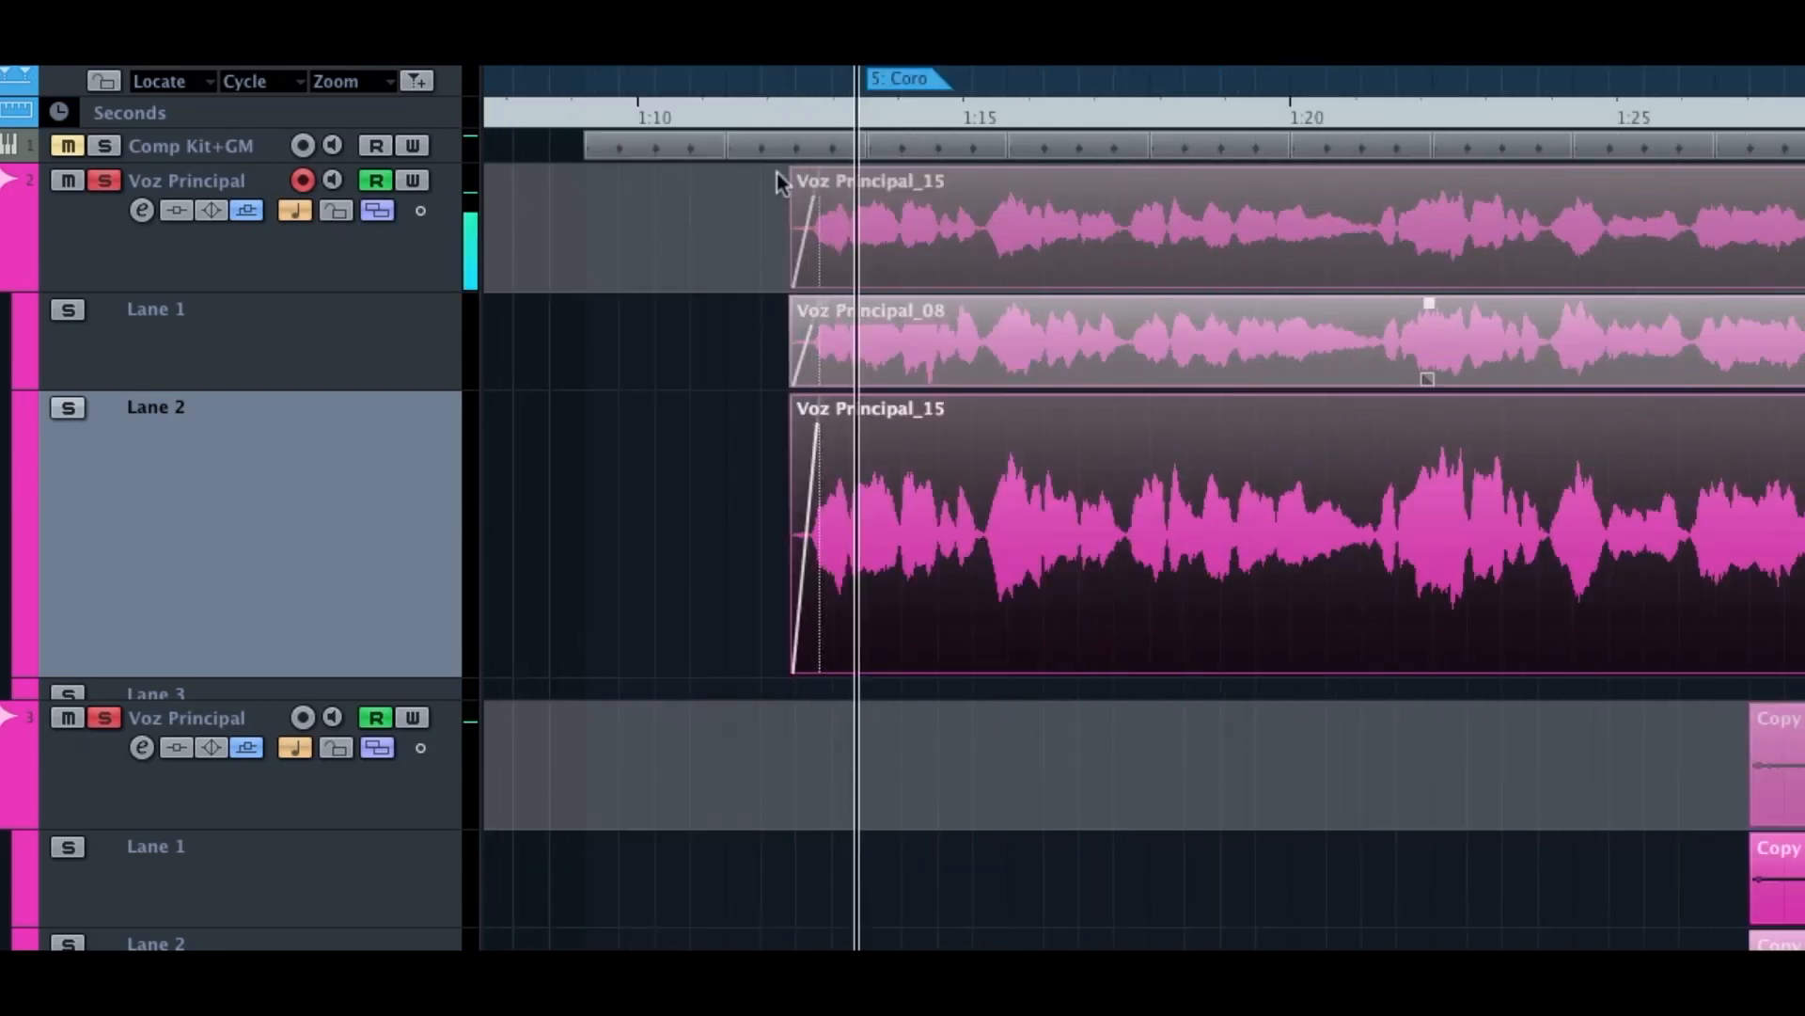
pyautogui.moveTo(805, 72); pyautogui.dragTo(798, 100)
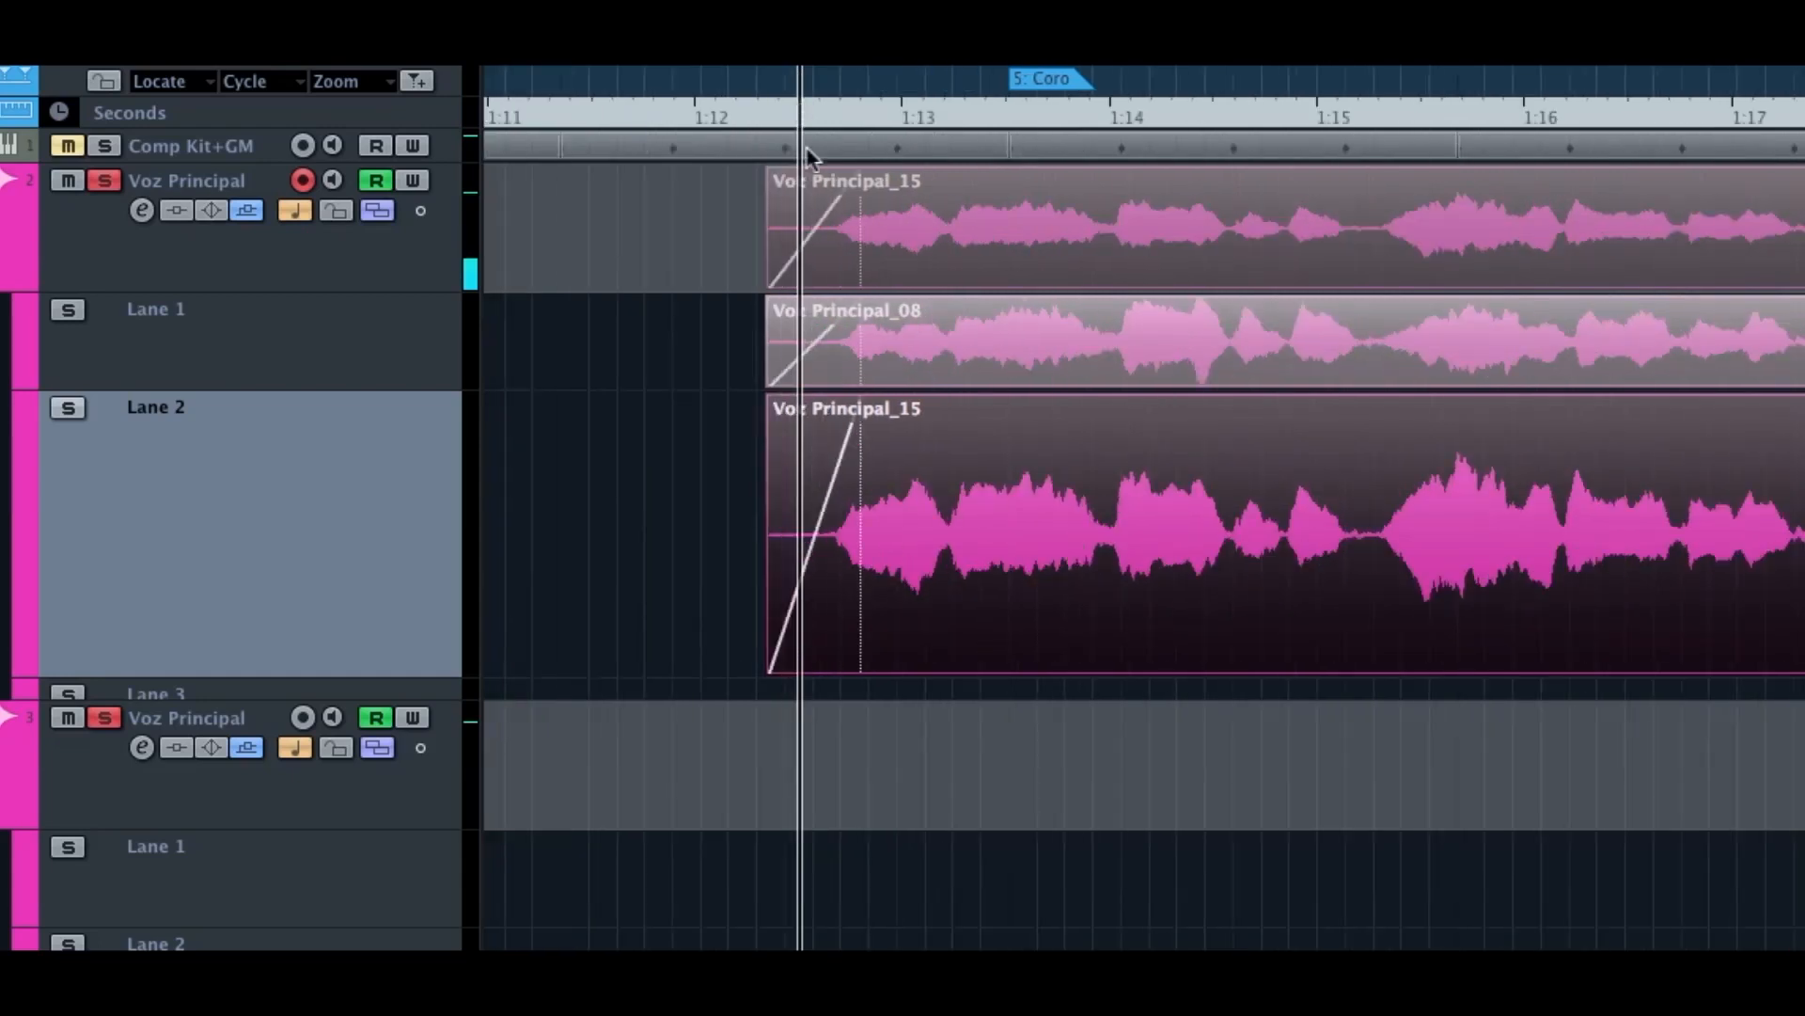
# Step: Trim the start of both takes tighter to about 1:12.6, add a very short fade-in, and play the result
pyautogui.moveTo(865, 406); pyautogui.dragTo(829, 665)
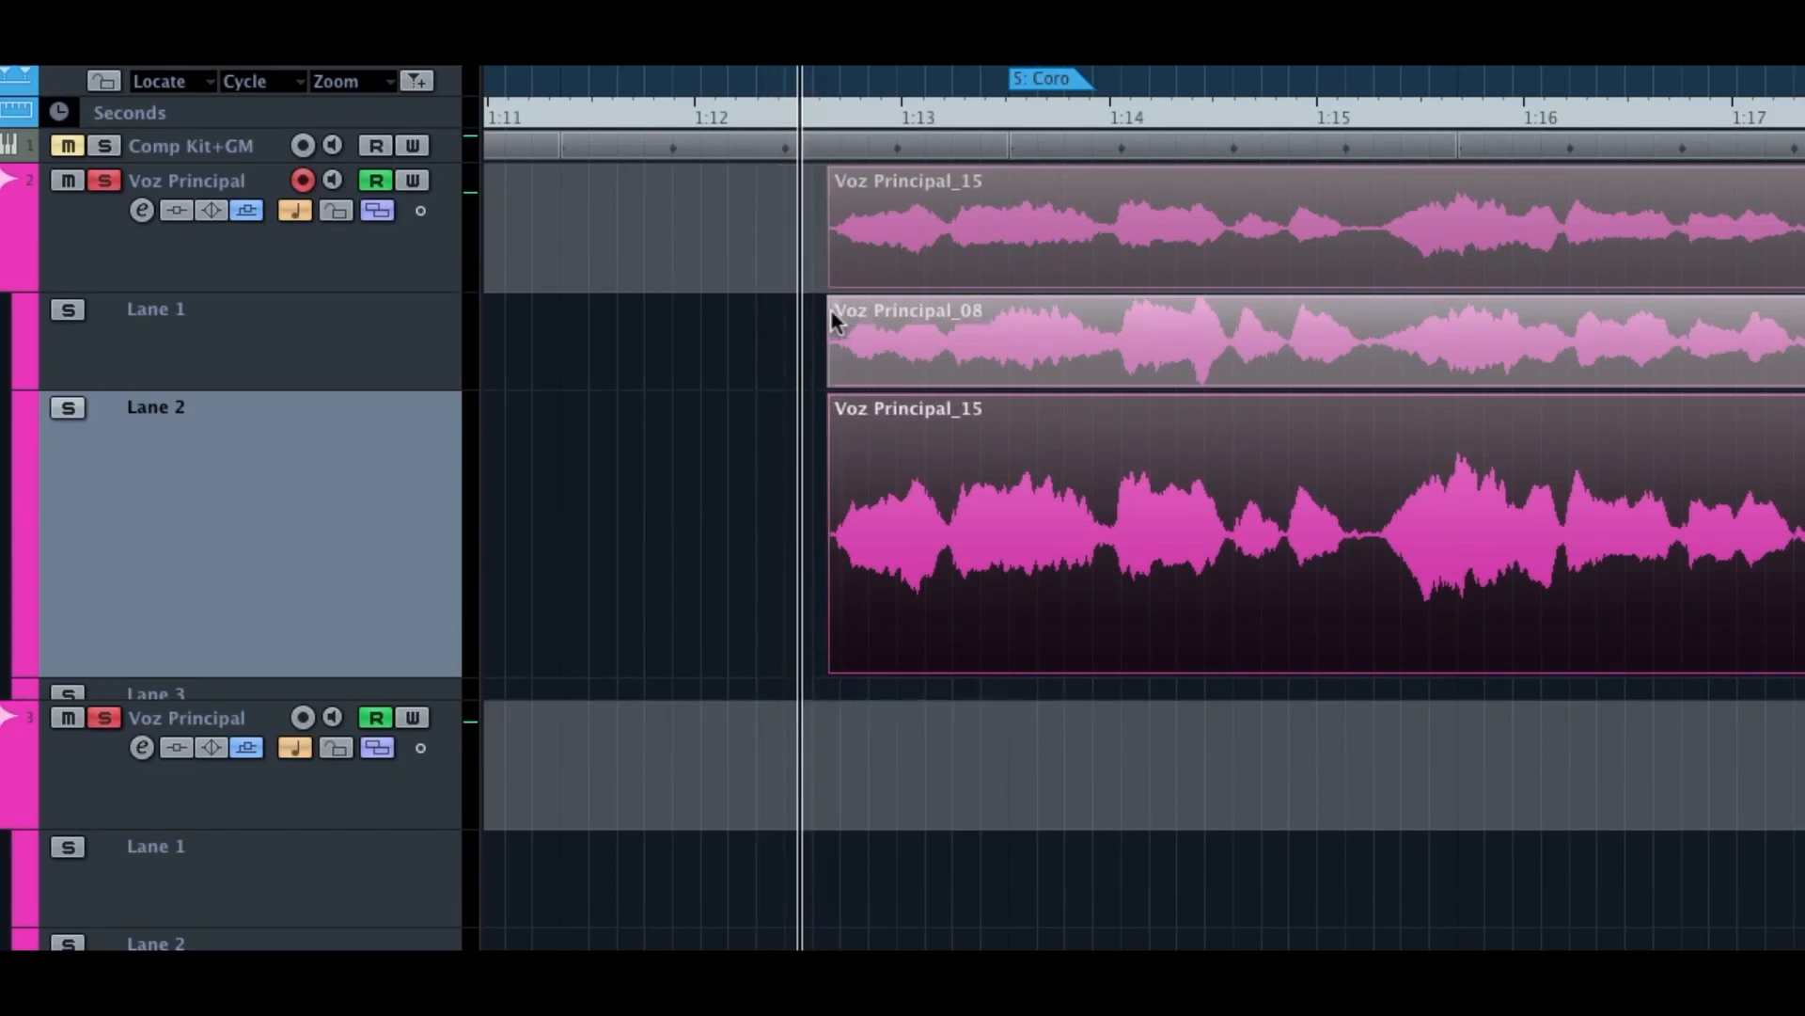
pyautogui.moveTo(835, 306); pyautogui.dragTo(853, 299)
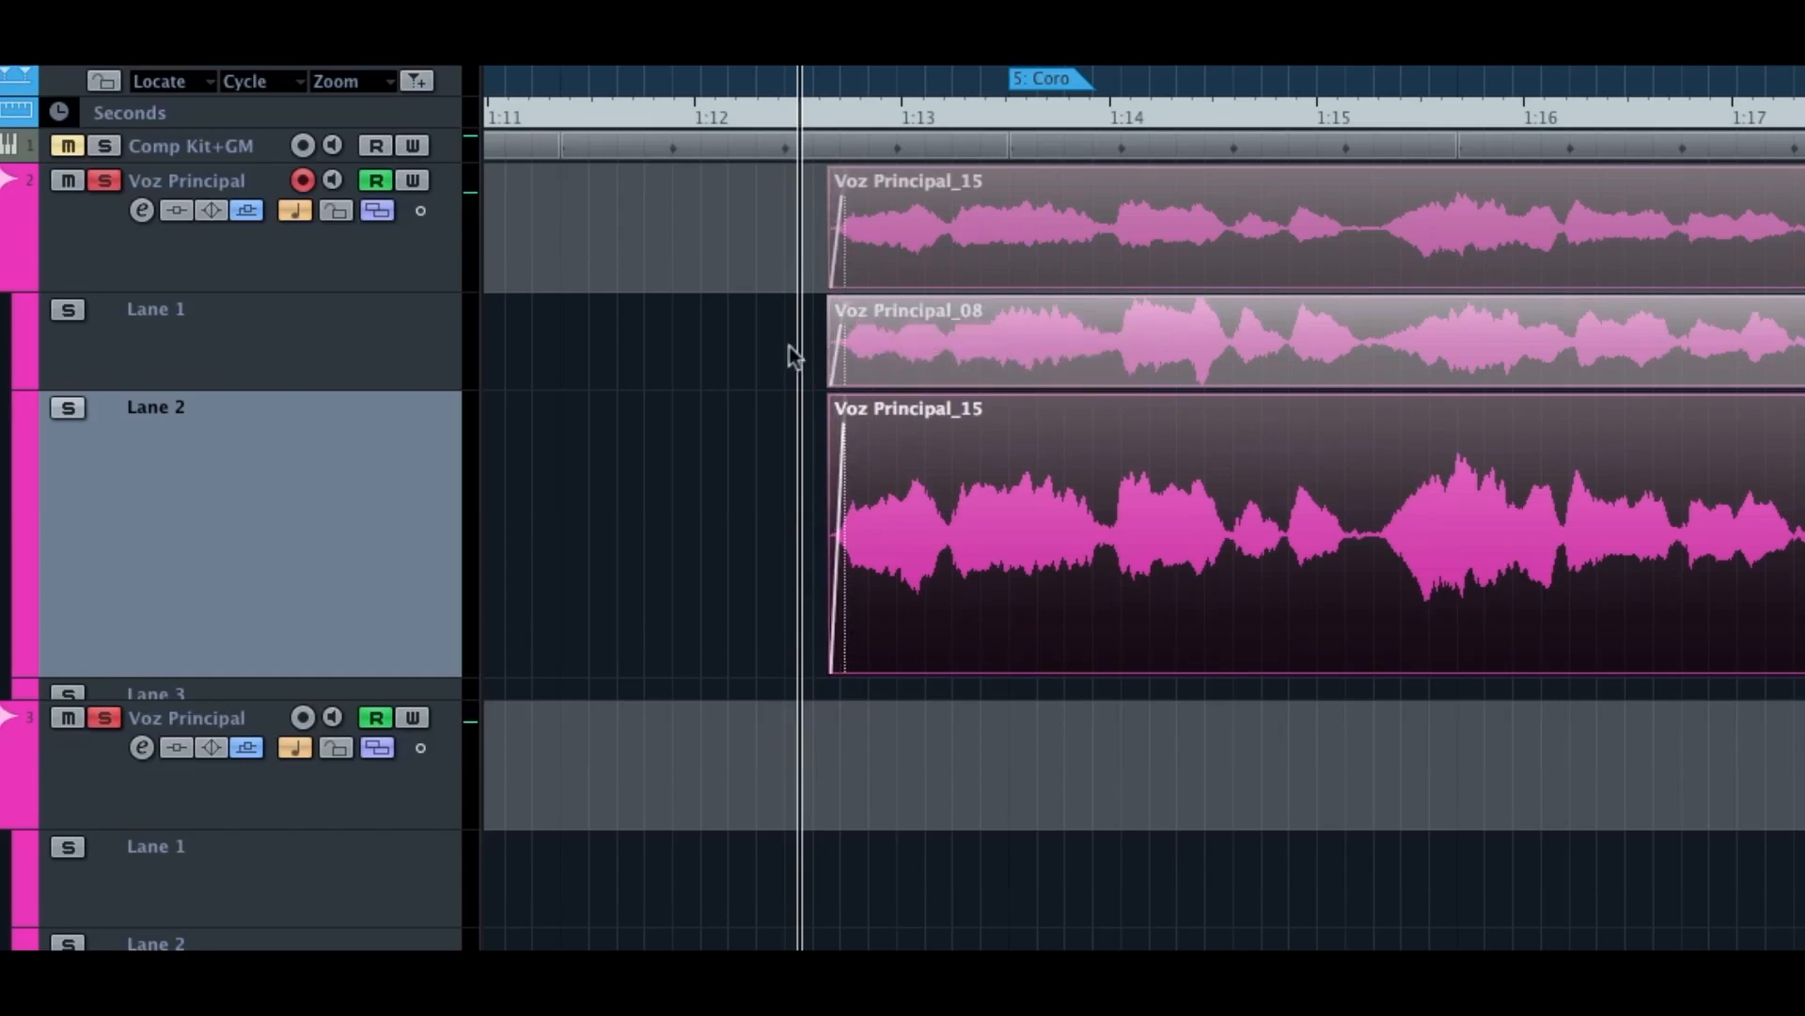
pyautogui.doubleClick(651, 72)
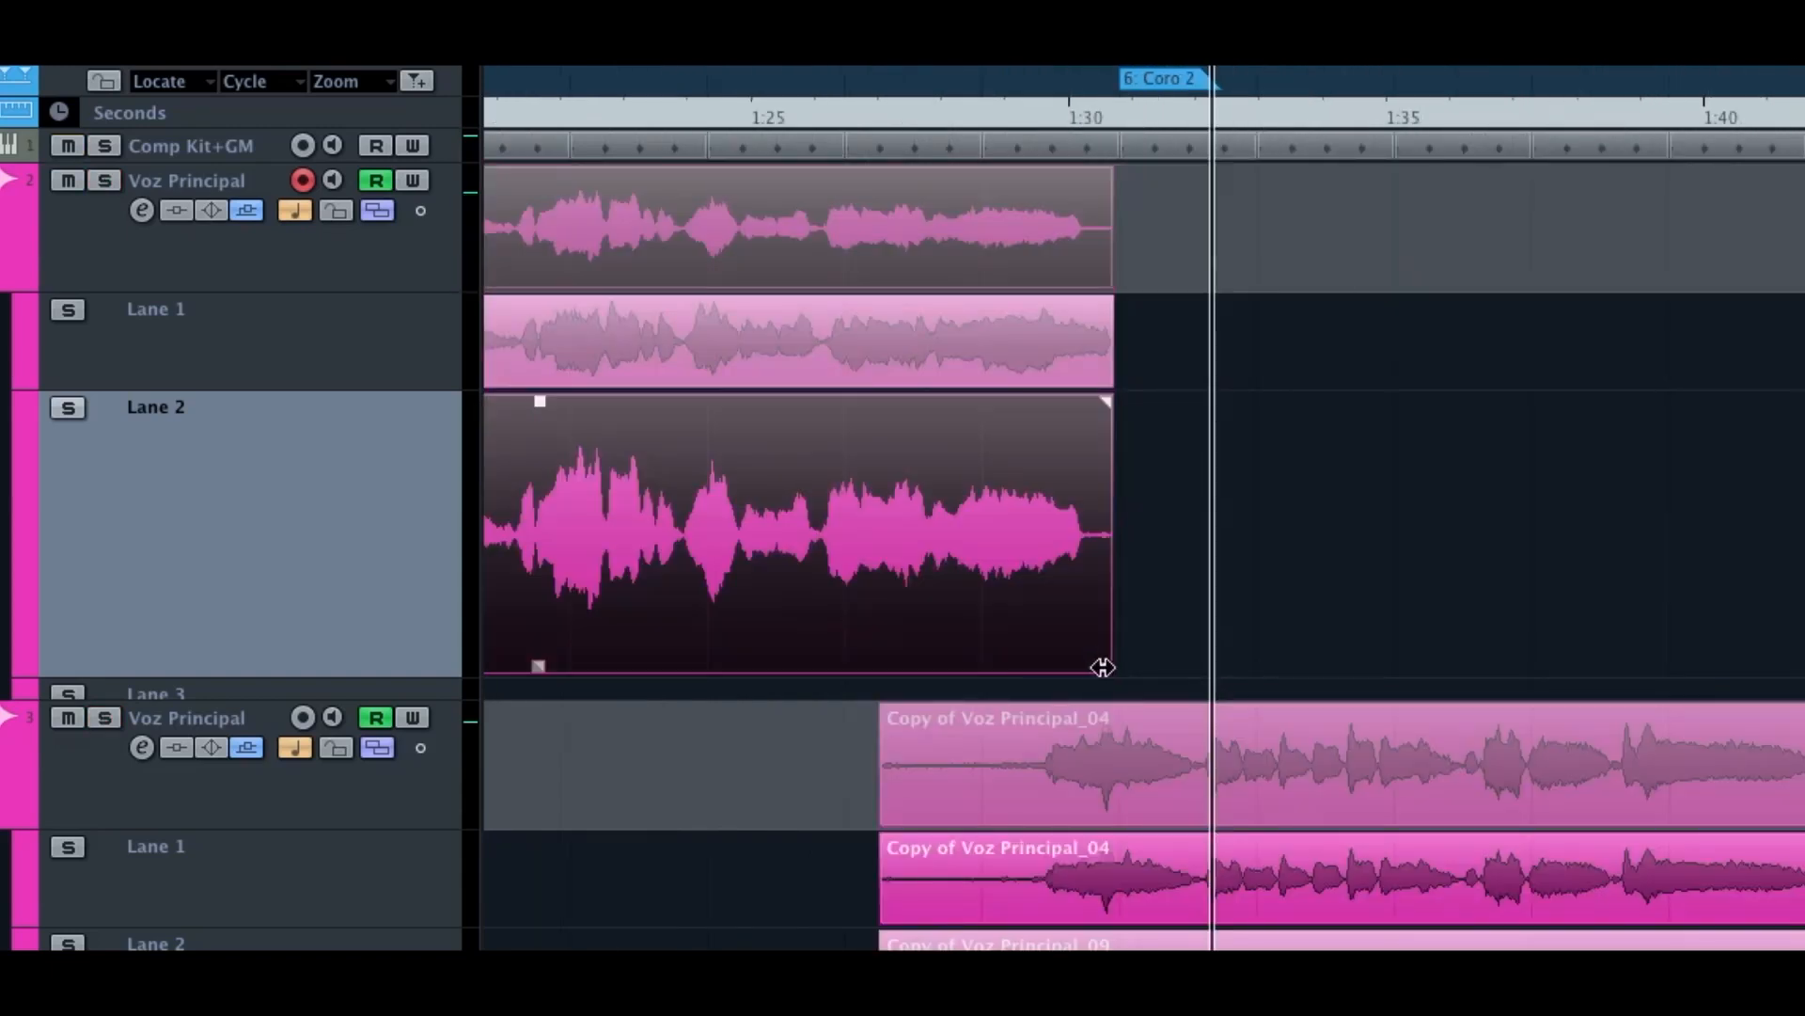
# Step: Trim the end of the Voz Principal_15 take to about 1:30.3 and add short fade-outs at the ends of both takes
pyautogui.click(1105, 665)
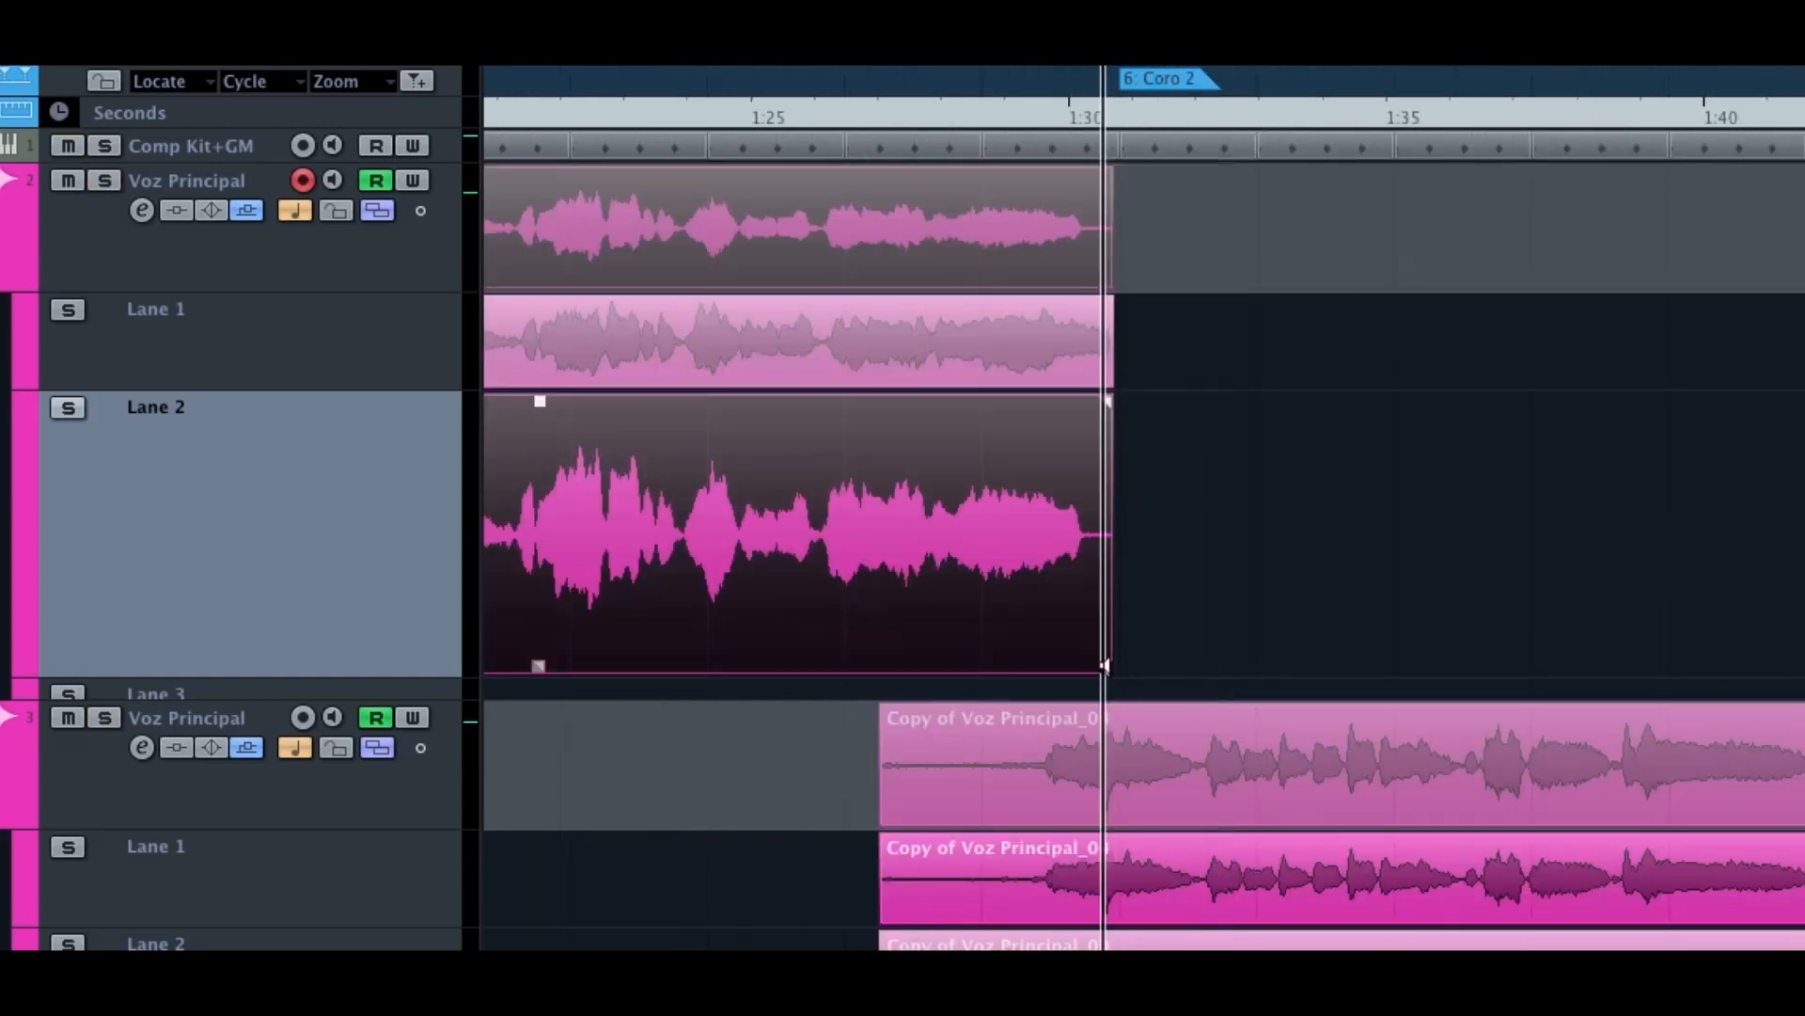
pyautogui.moveTo(1104, 665); pyautogui.dragTo(1086, 661)
pyautogui.click(1081, 407)
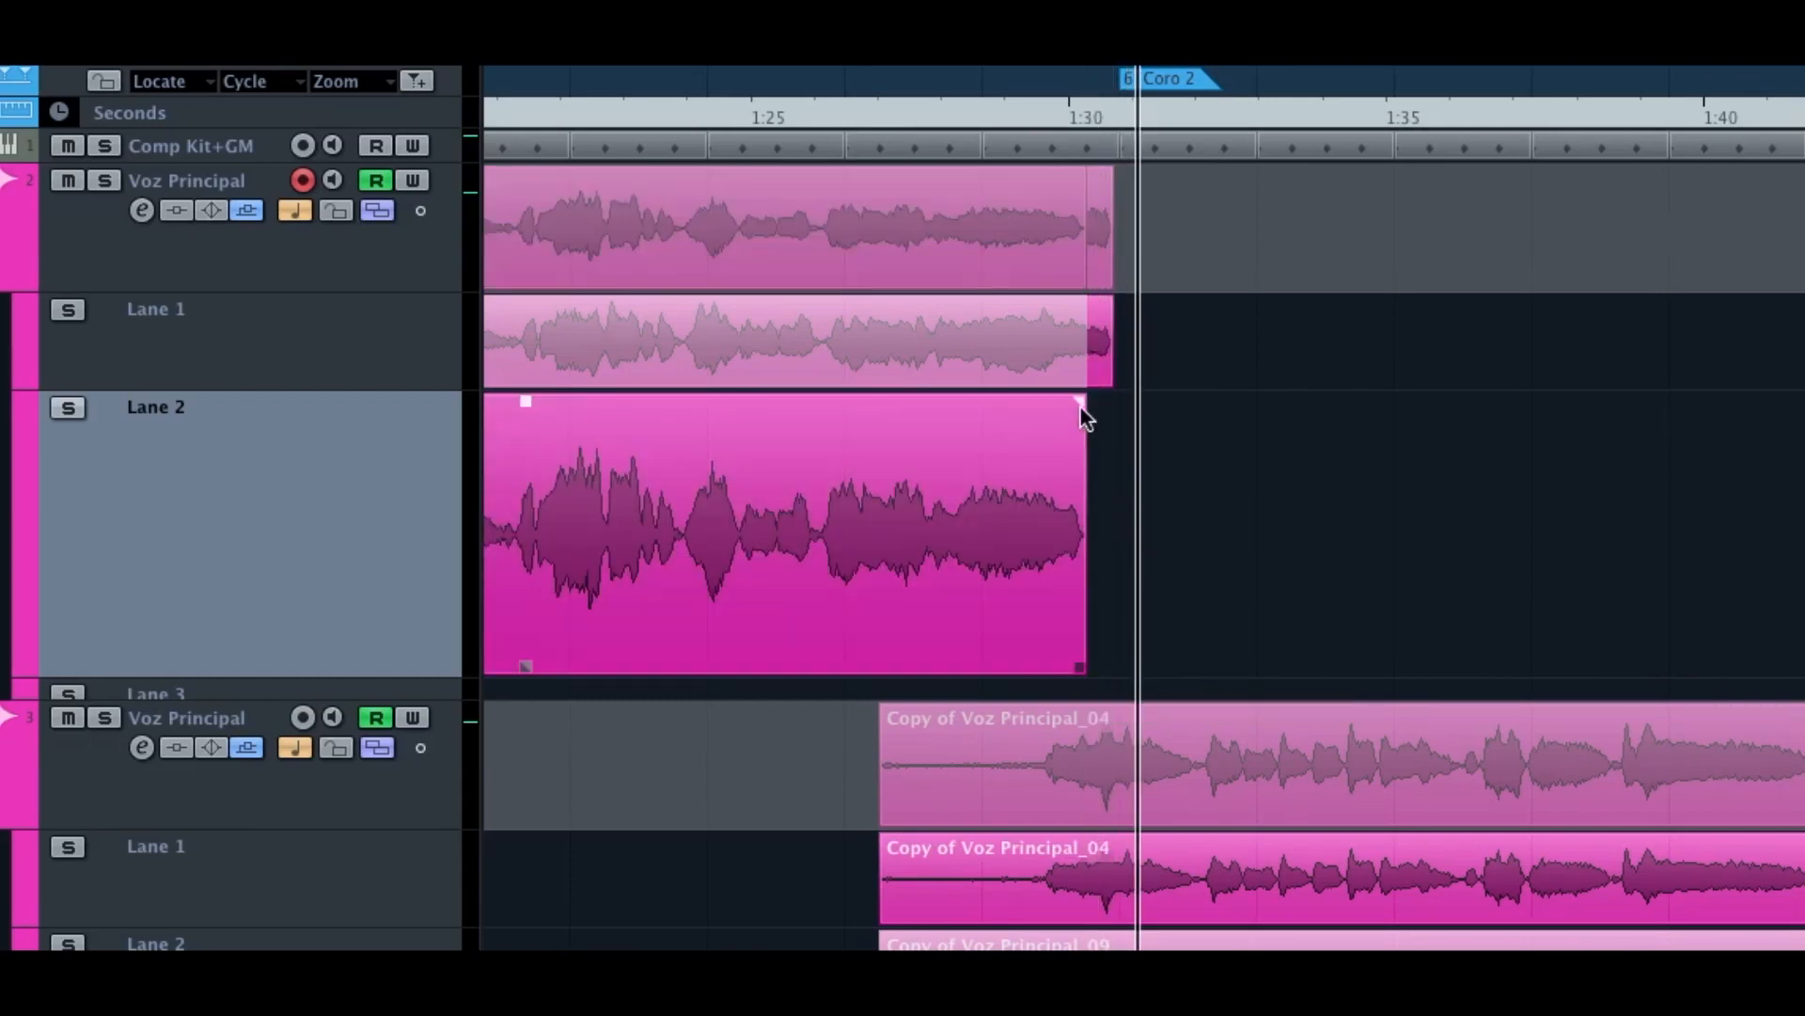
pyautogui.moveTo(1079, 403); pyautogui.dragTo(1082, 400)
pyautogui.moveTo(1107, 299); pyautogui.dragTo(1106, 302)
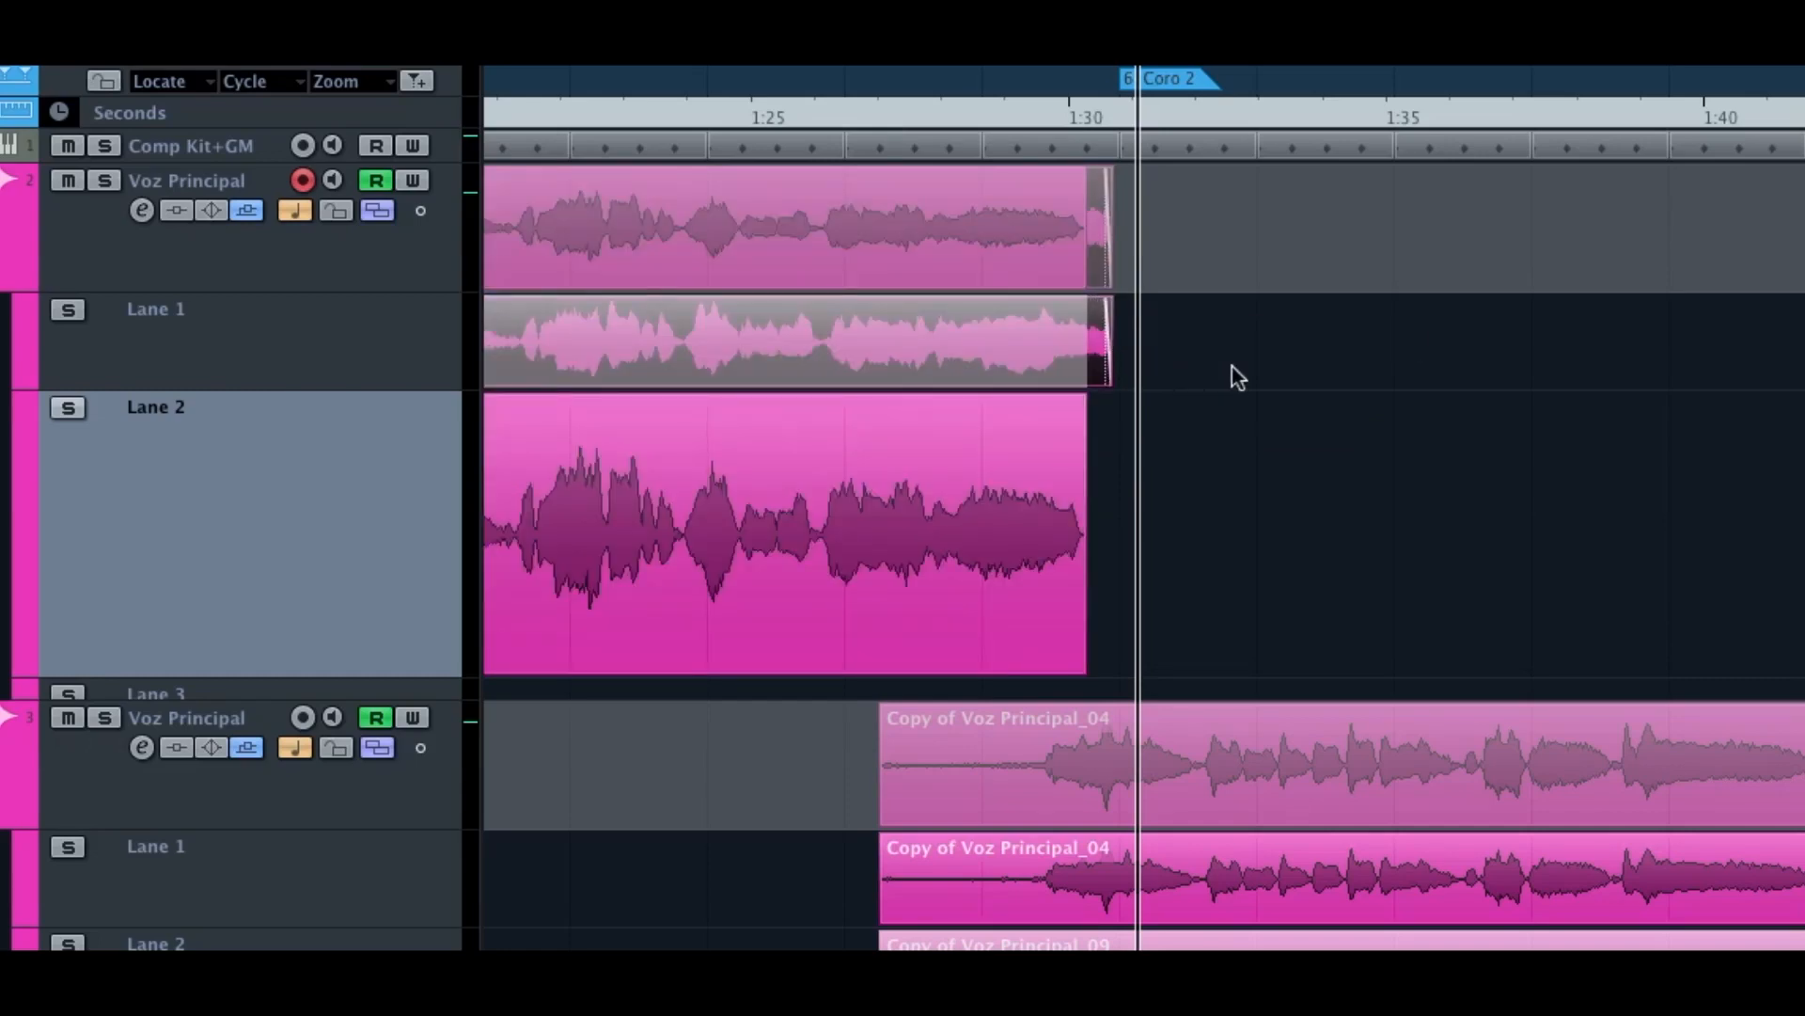
# Step: Split both takes together at the phrase gaps near 1:15.3, 1:17.6, 1:21.4, 1:24 and 1:26
pyautogui.hscroll(-5, 1215, 494)
pyautogui.click(1215, 494)
pyautogui.hscroll(-5, 1215, 493)
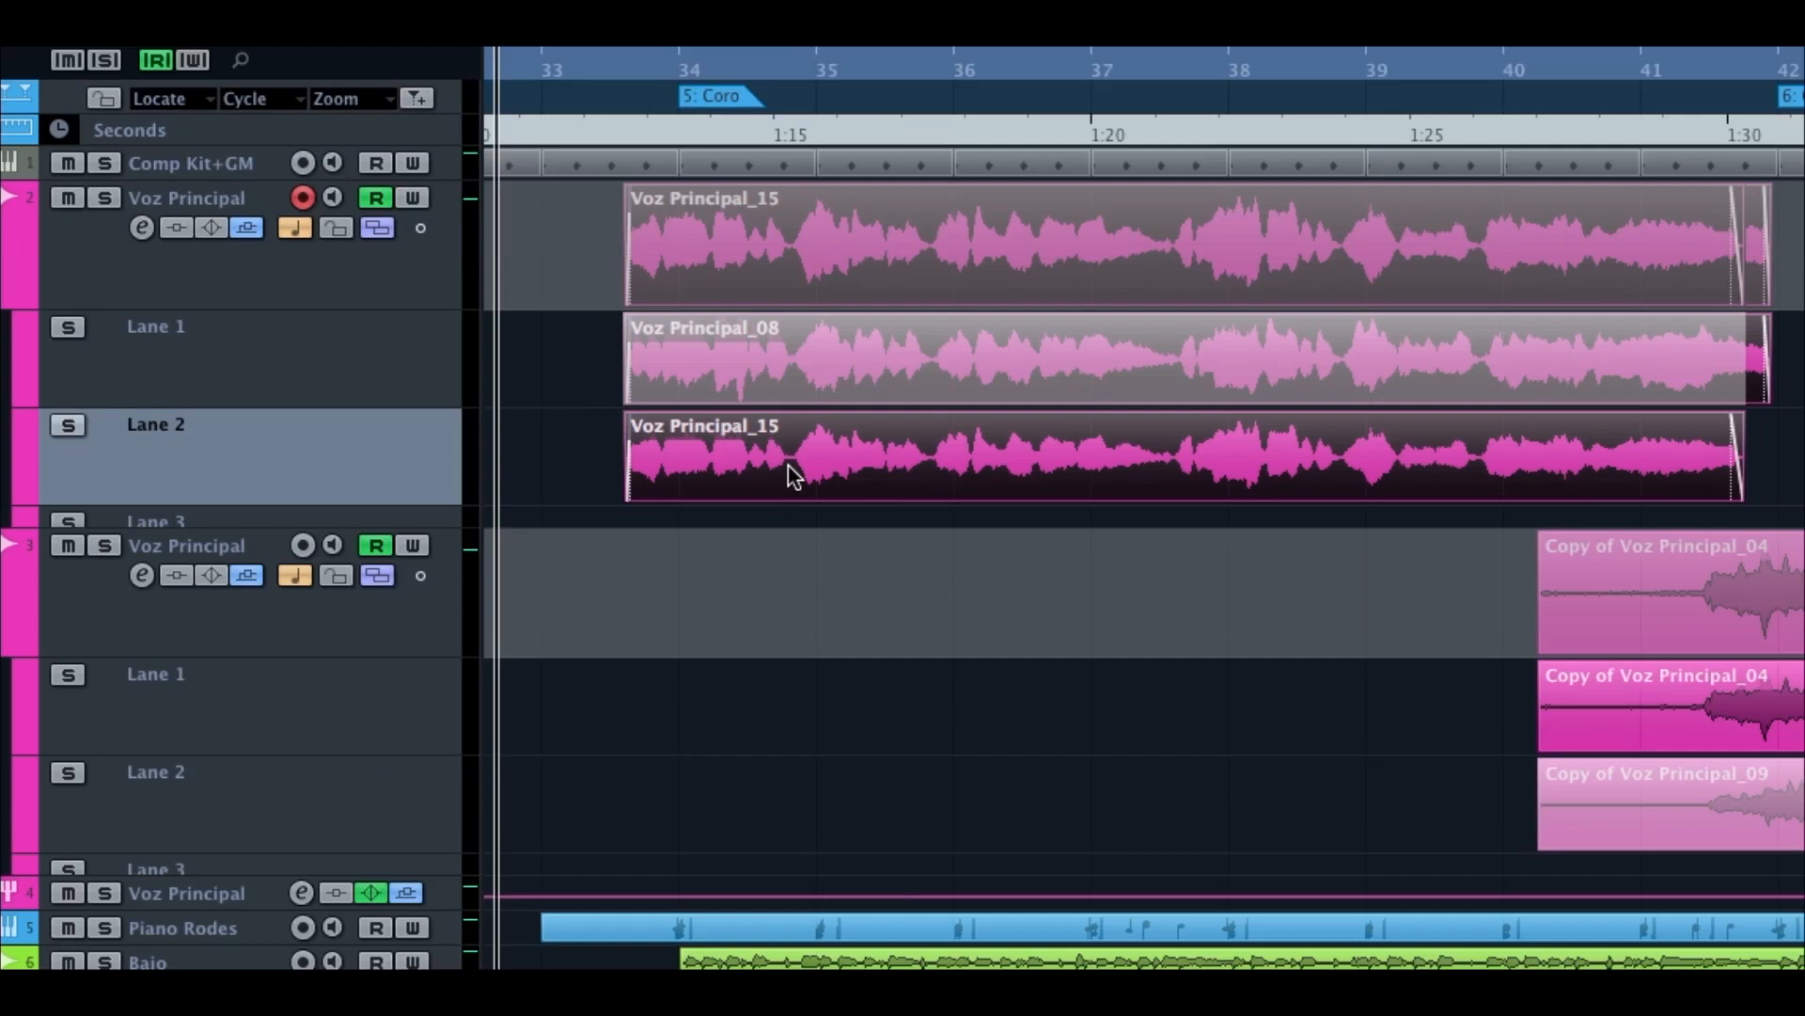
pyautogui.click(787, 475)
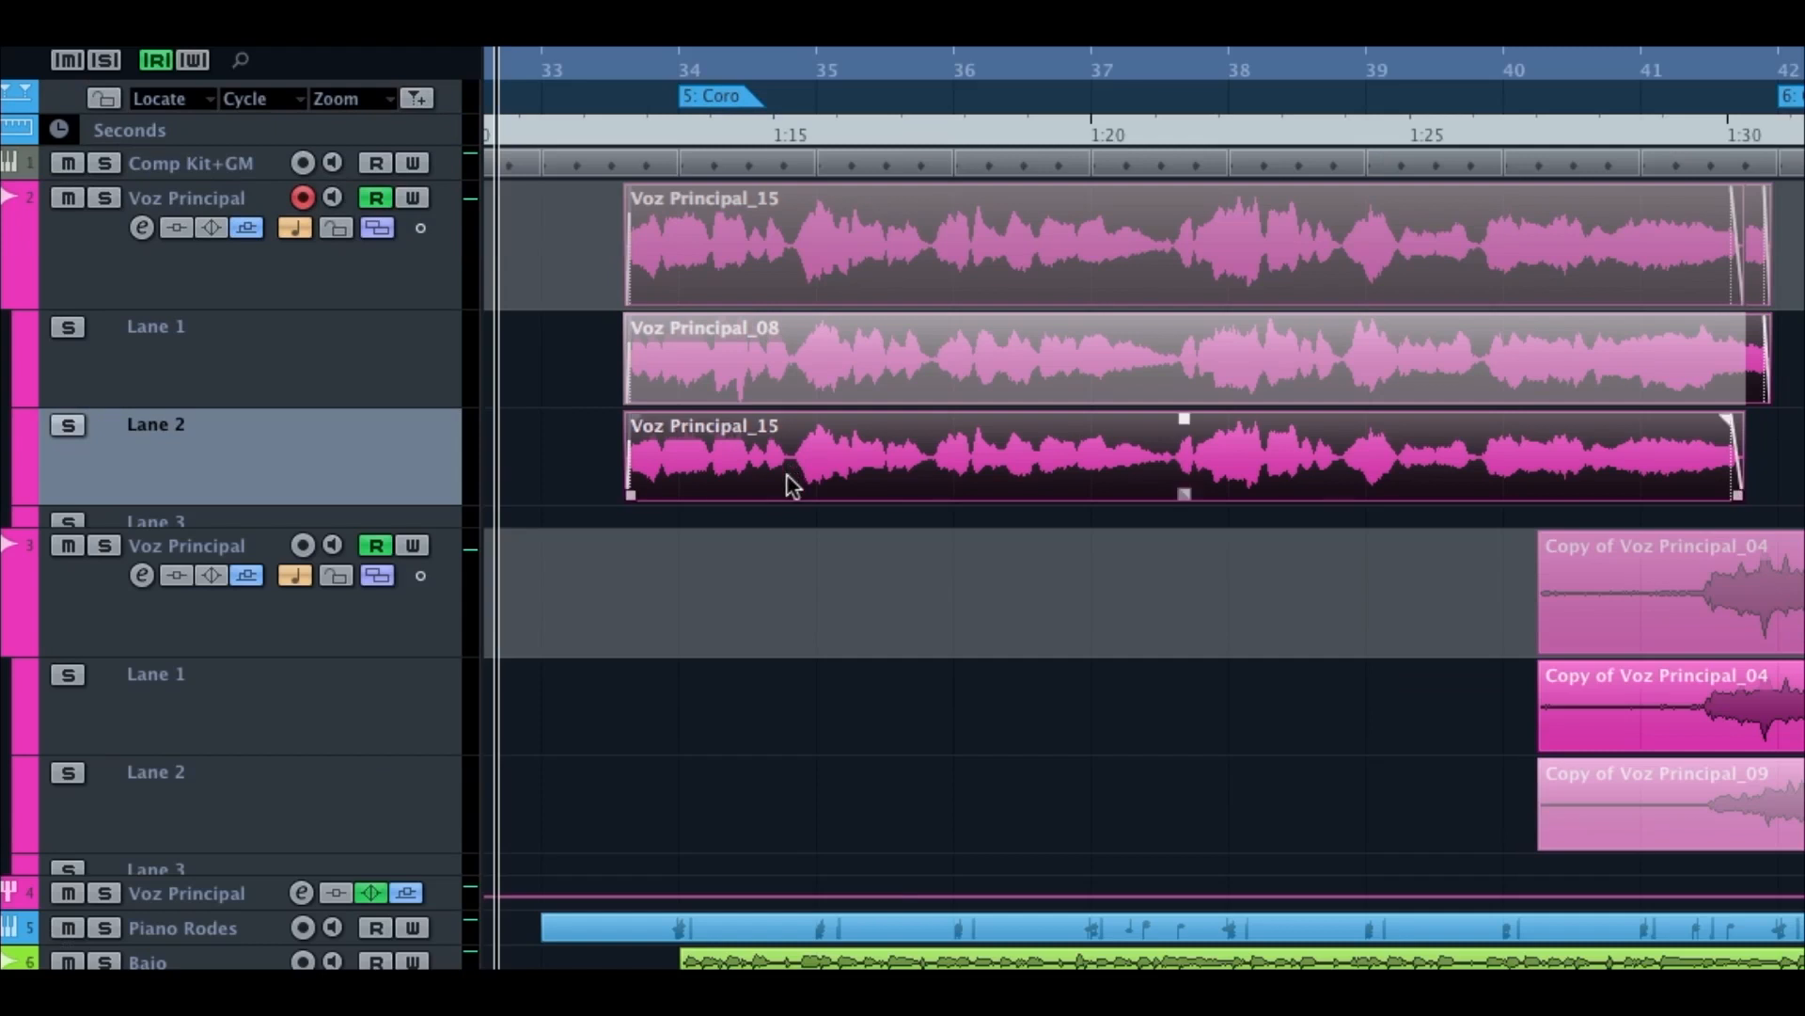
pyautogui.click(795, 414)
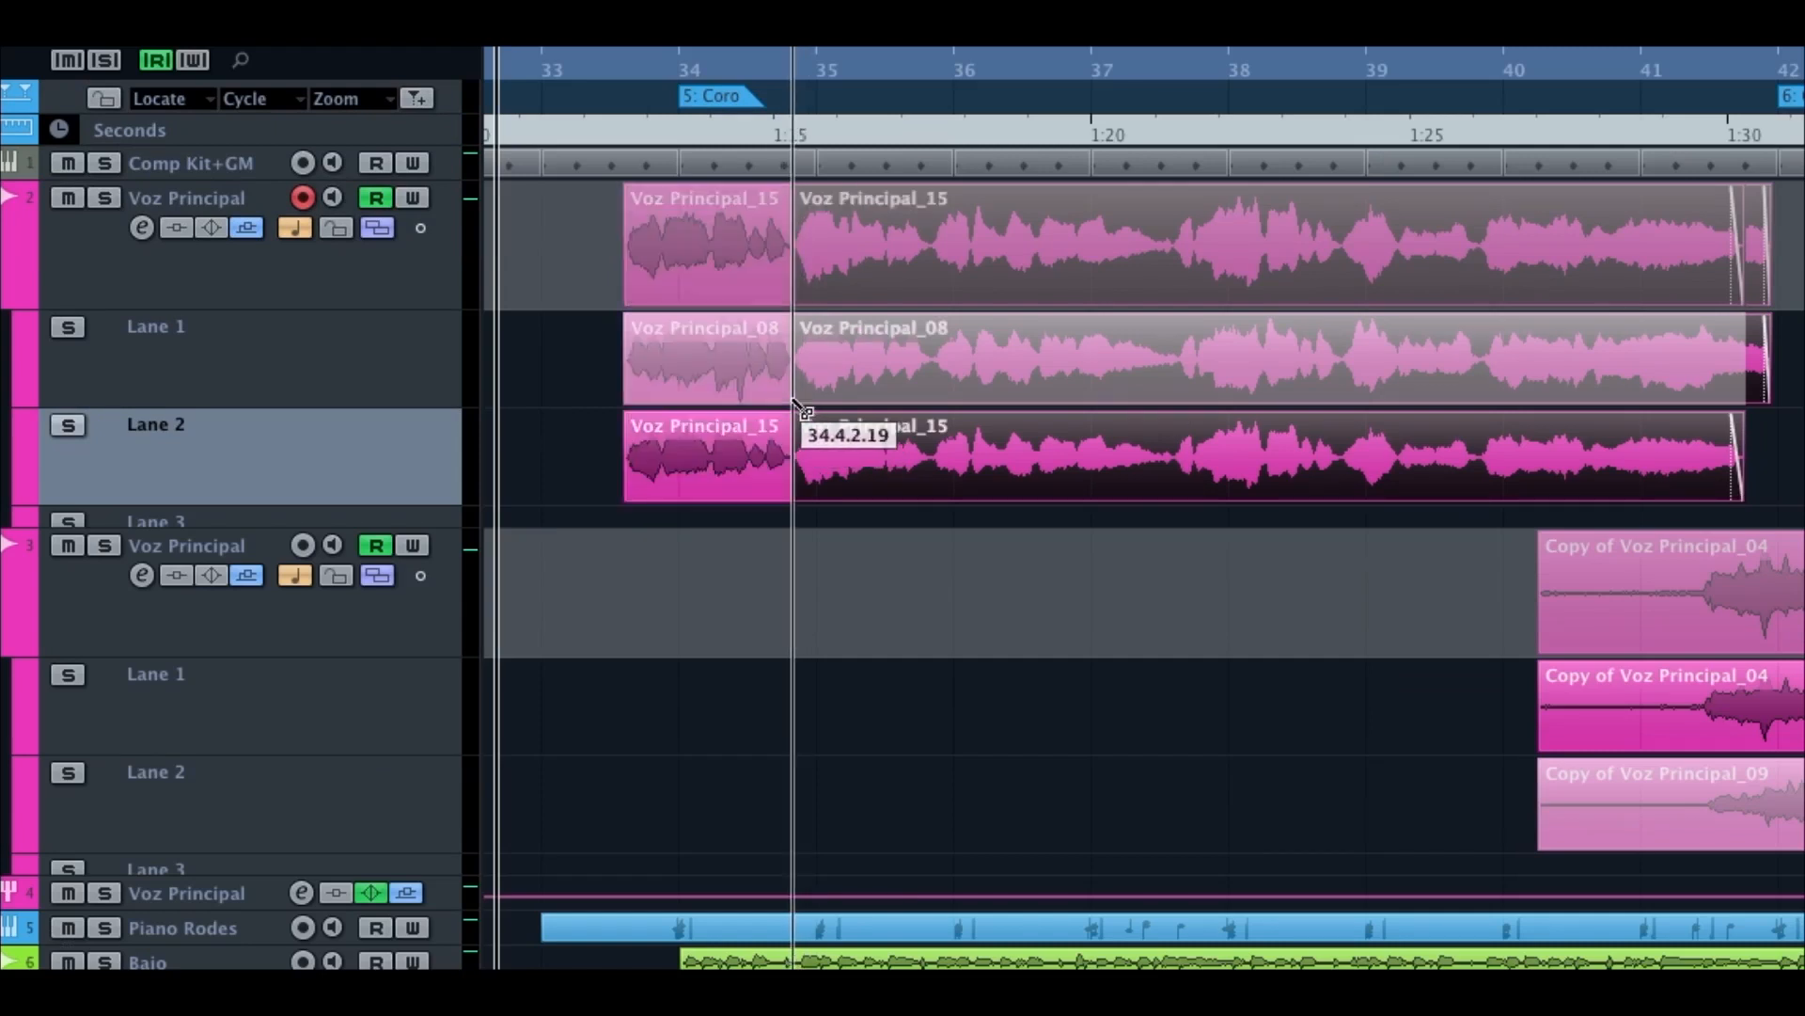
pyautogui.click(937, 412)
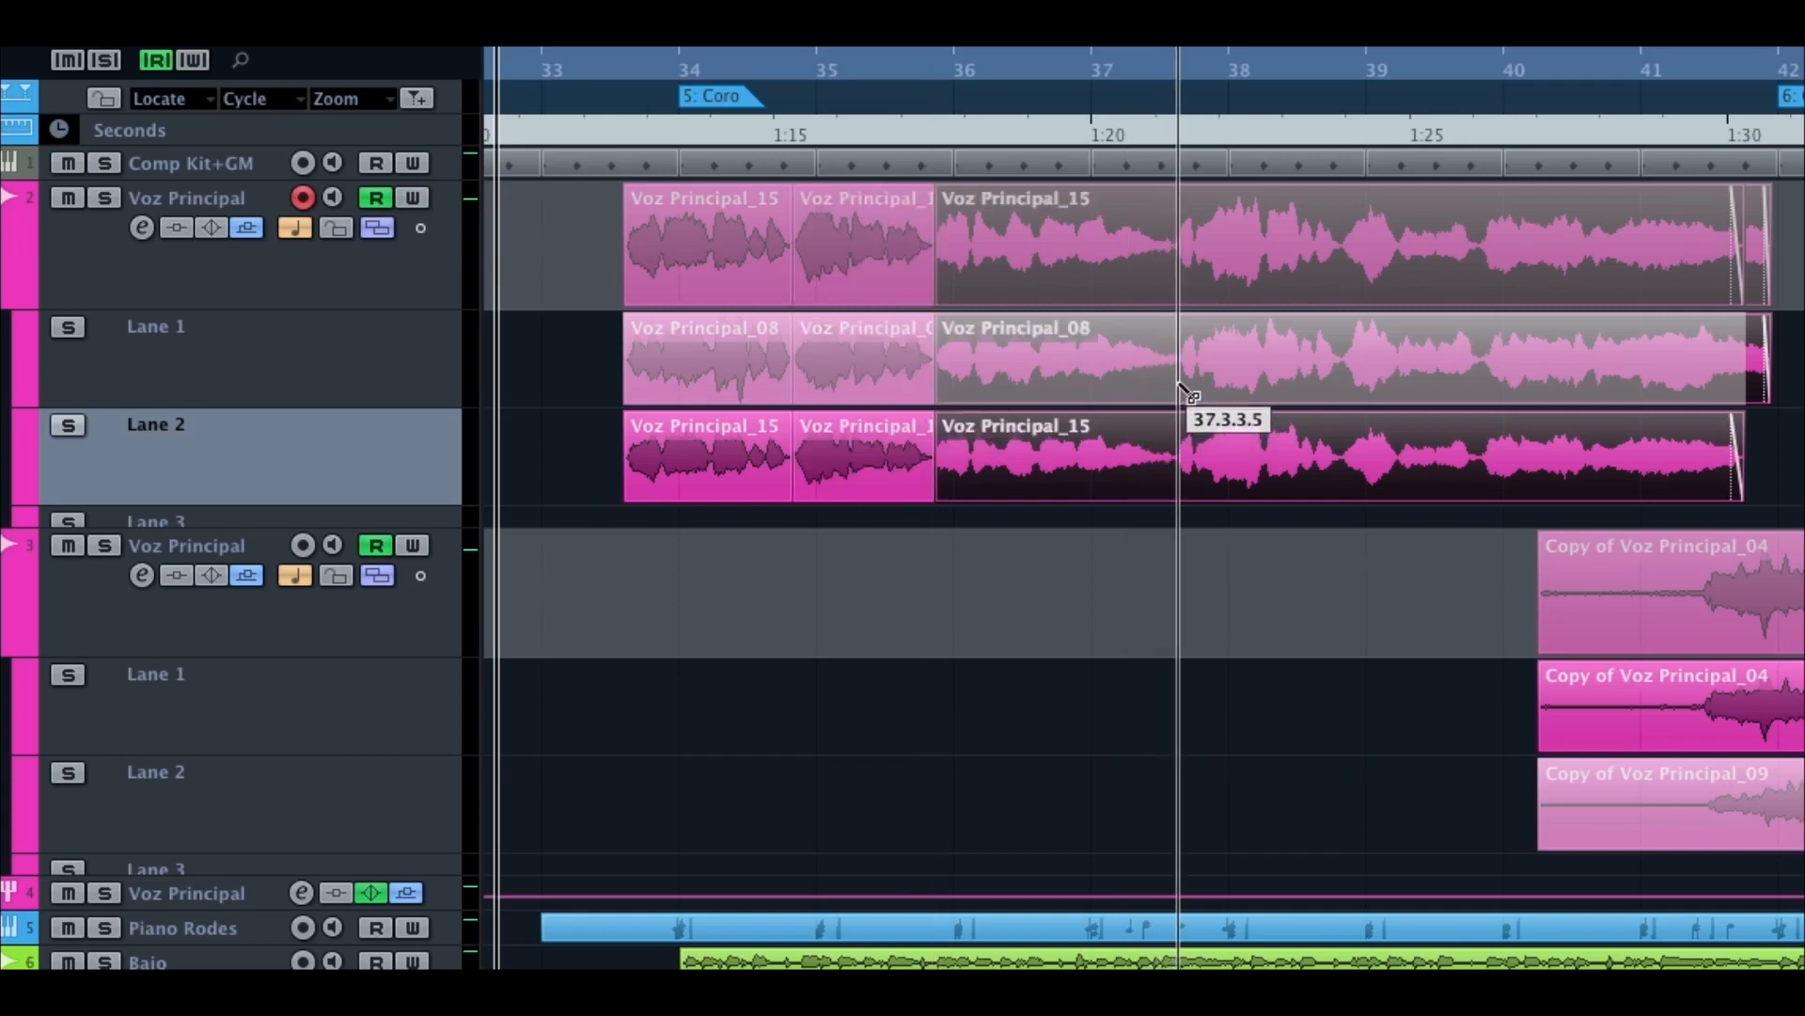
pyautogui.click(1179, 414)
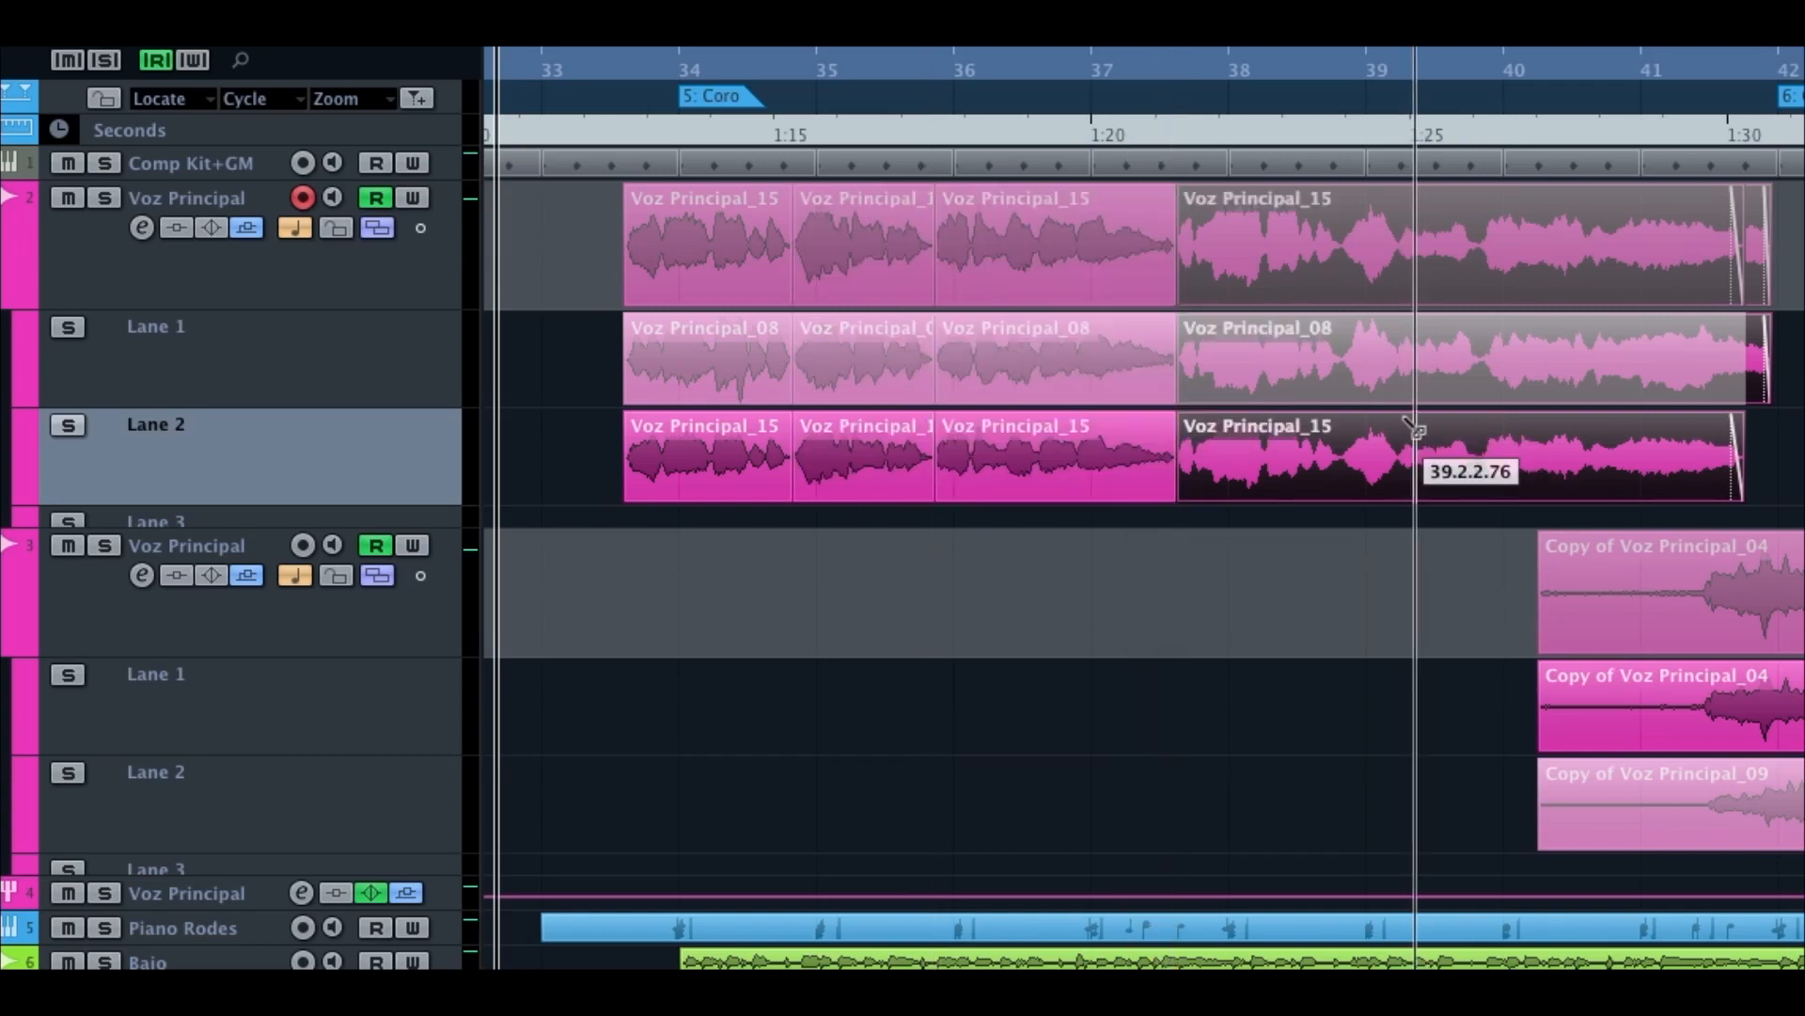
pyautogui.click(1347, 406)
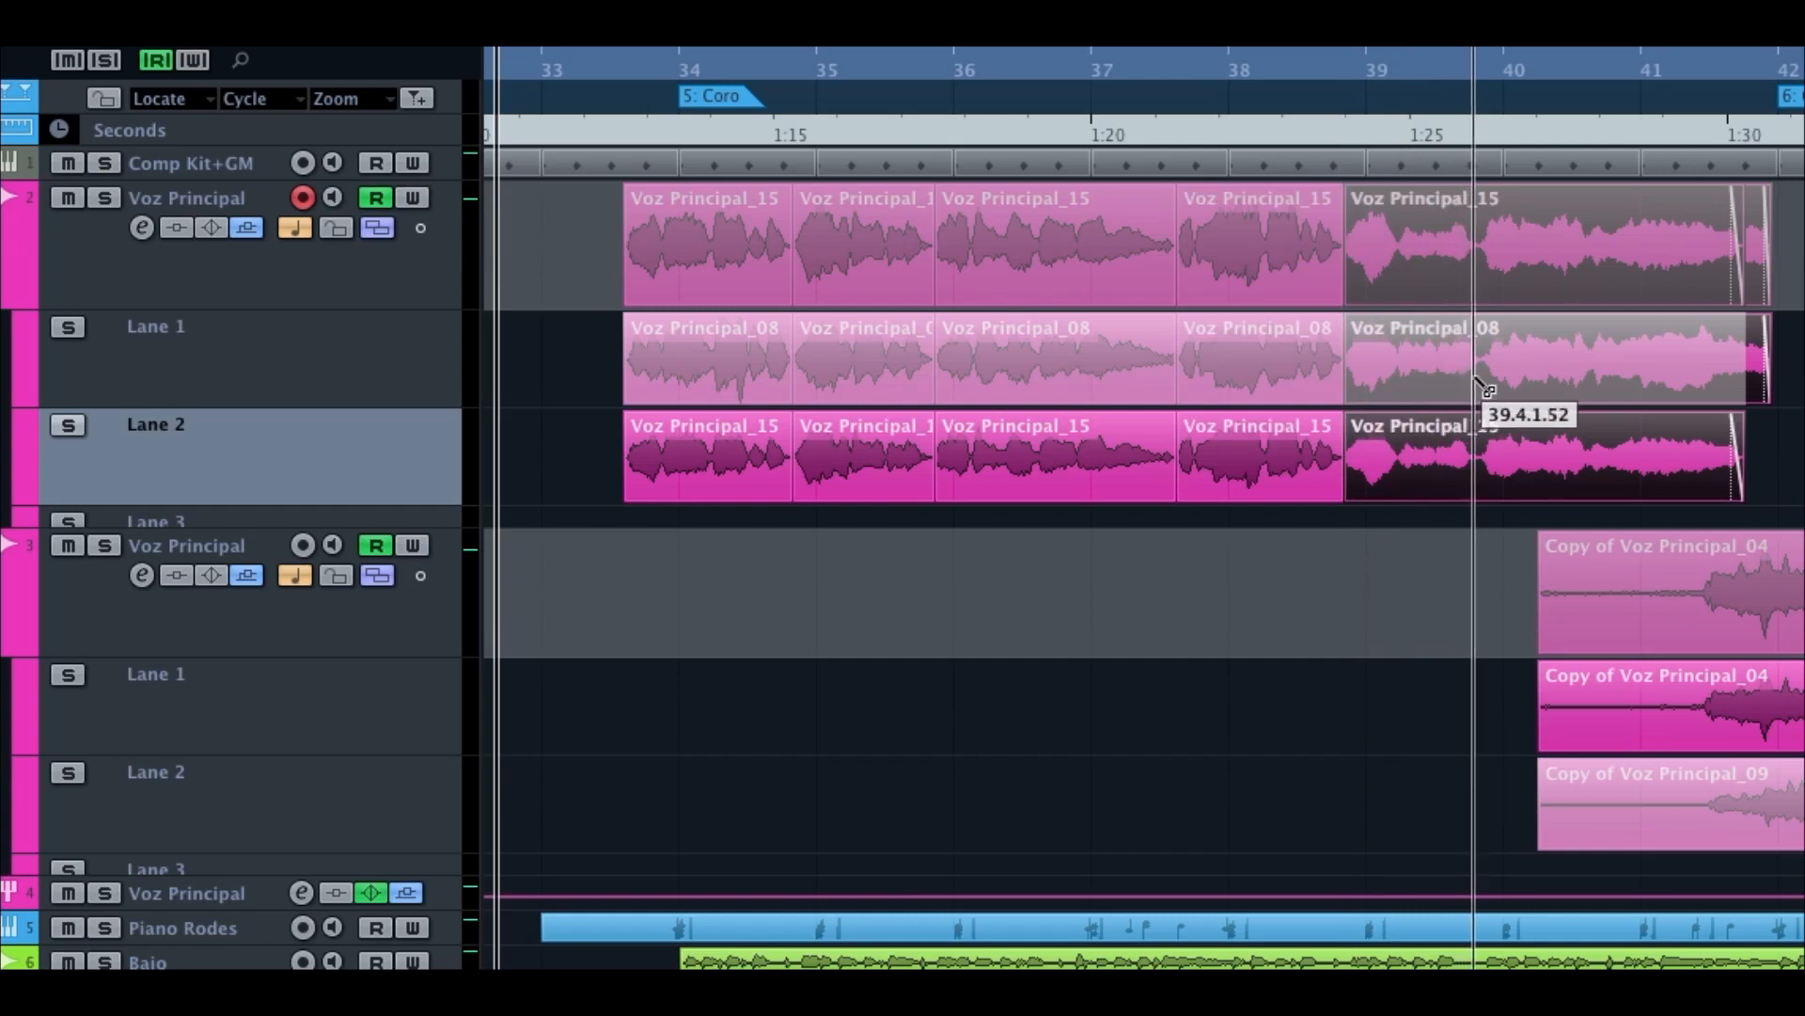
pyautogui.click(1483, 414)
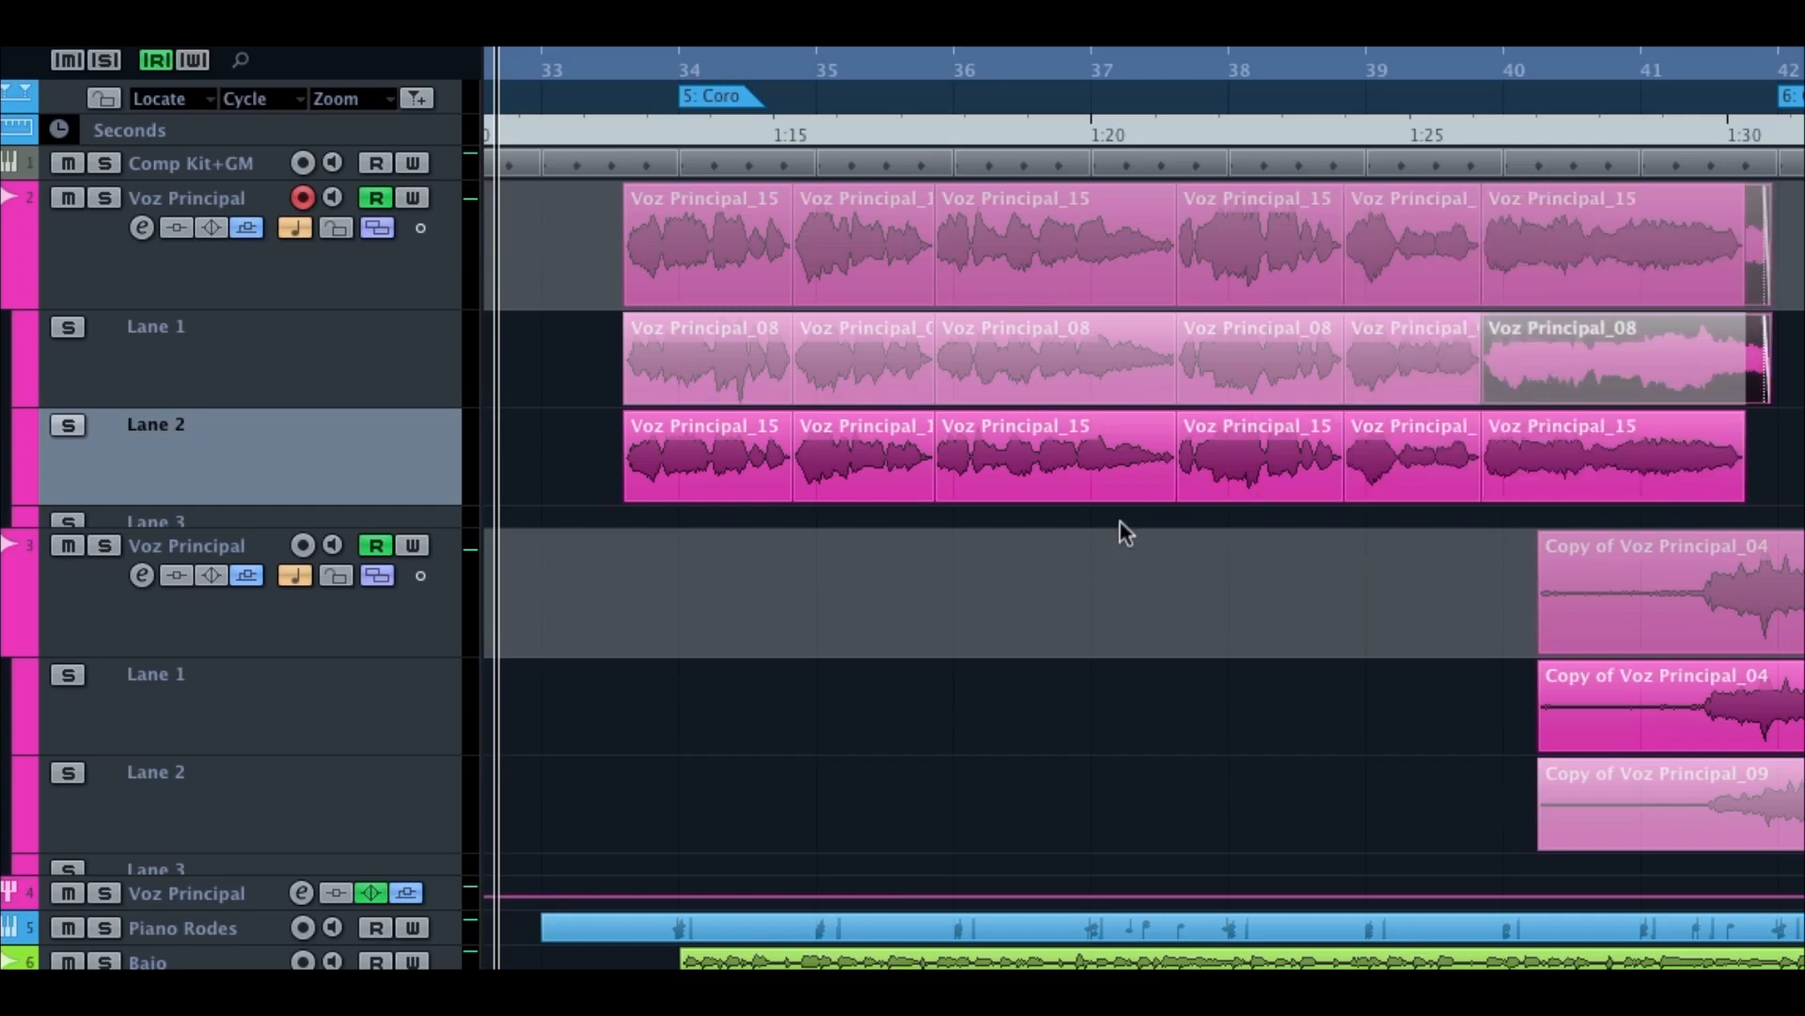
# Step: Activate the Voz Principal_08 take in Lane 1 for the first, third, fifth and sixth phrases of the comp
pyautogui.click(713, 408)
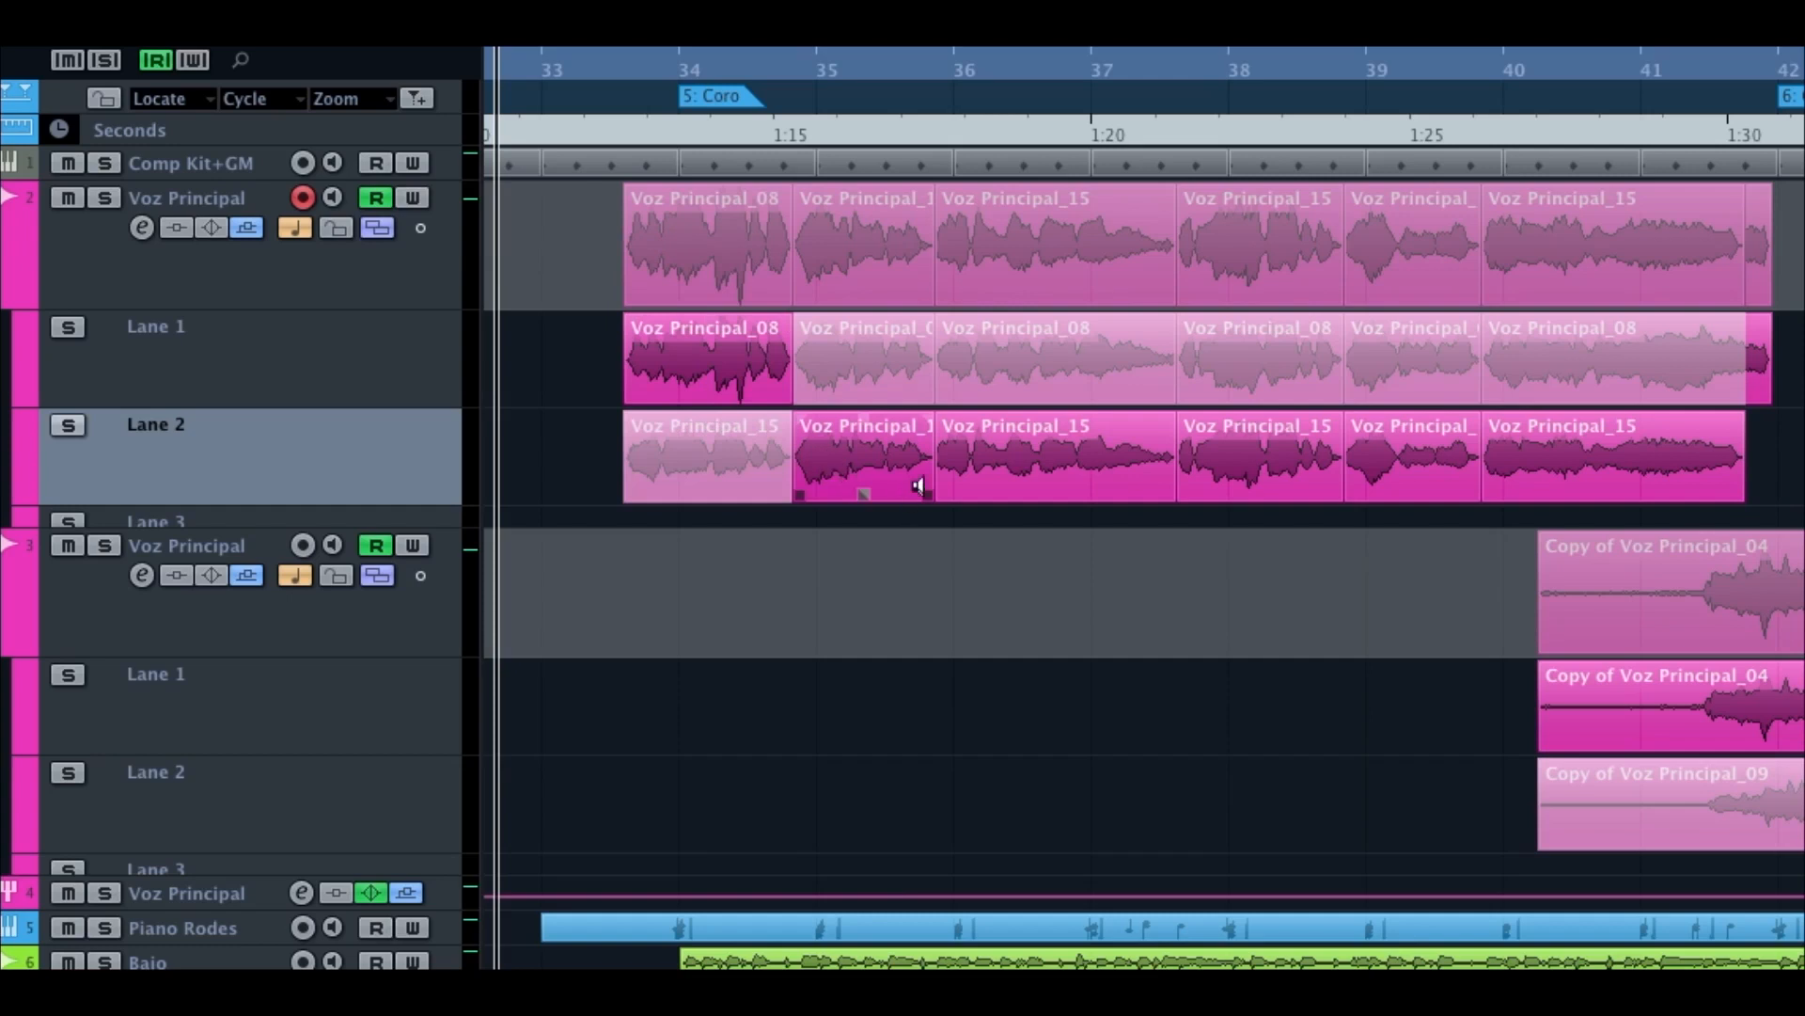
pyautogui.click(1052, 399)
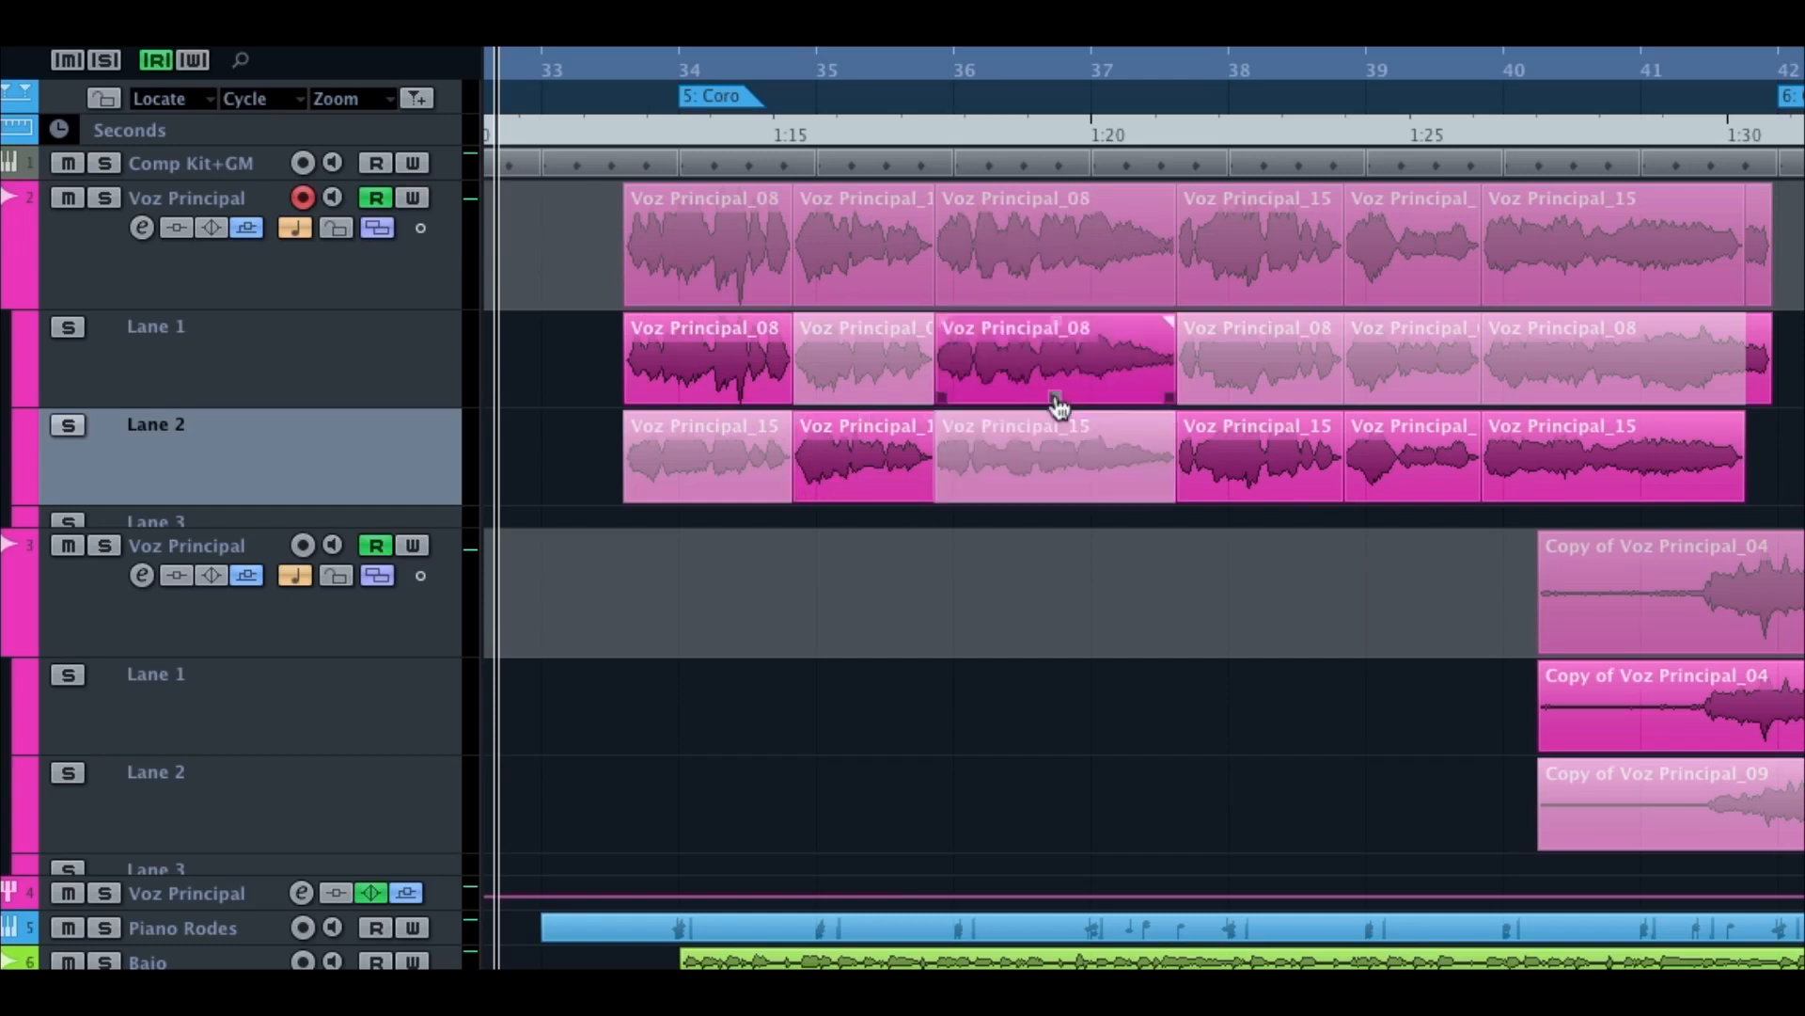
pyautogui.click(1414, 405)
pyautogui.click(1622, 402)
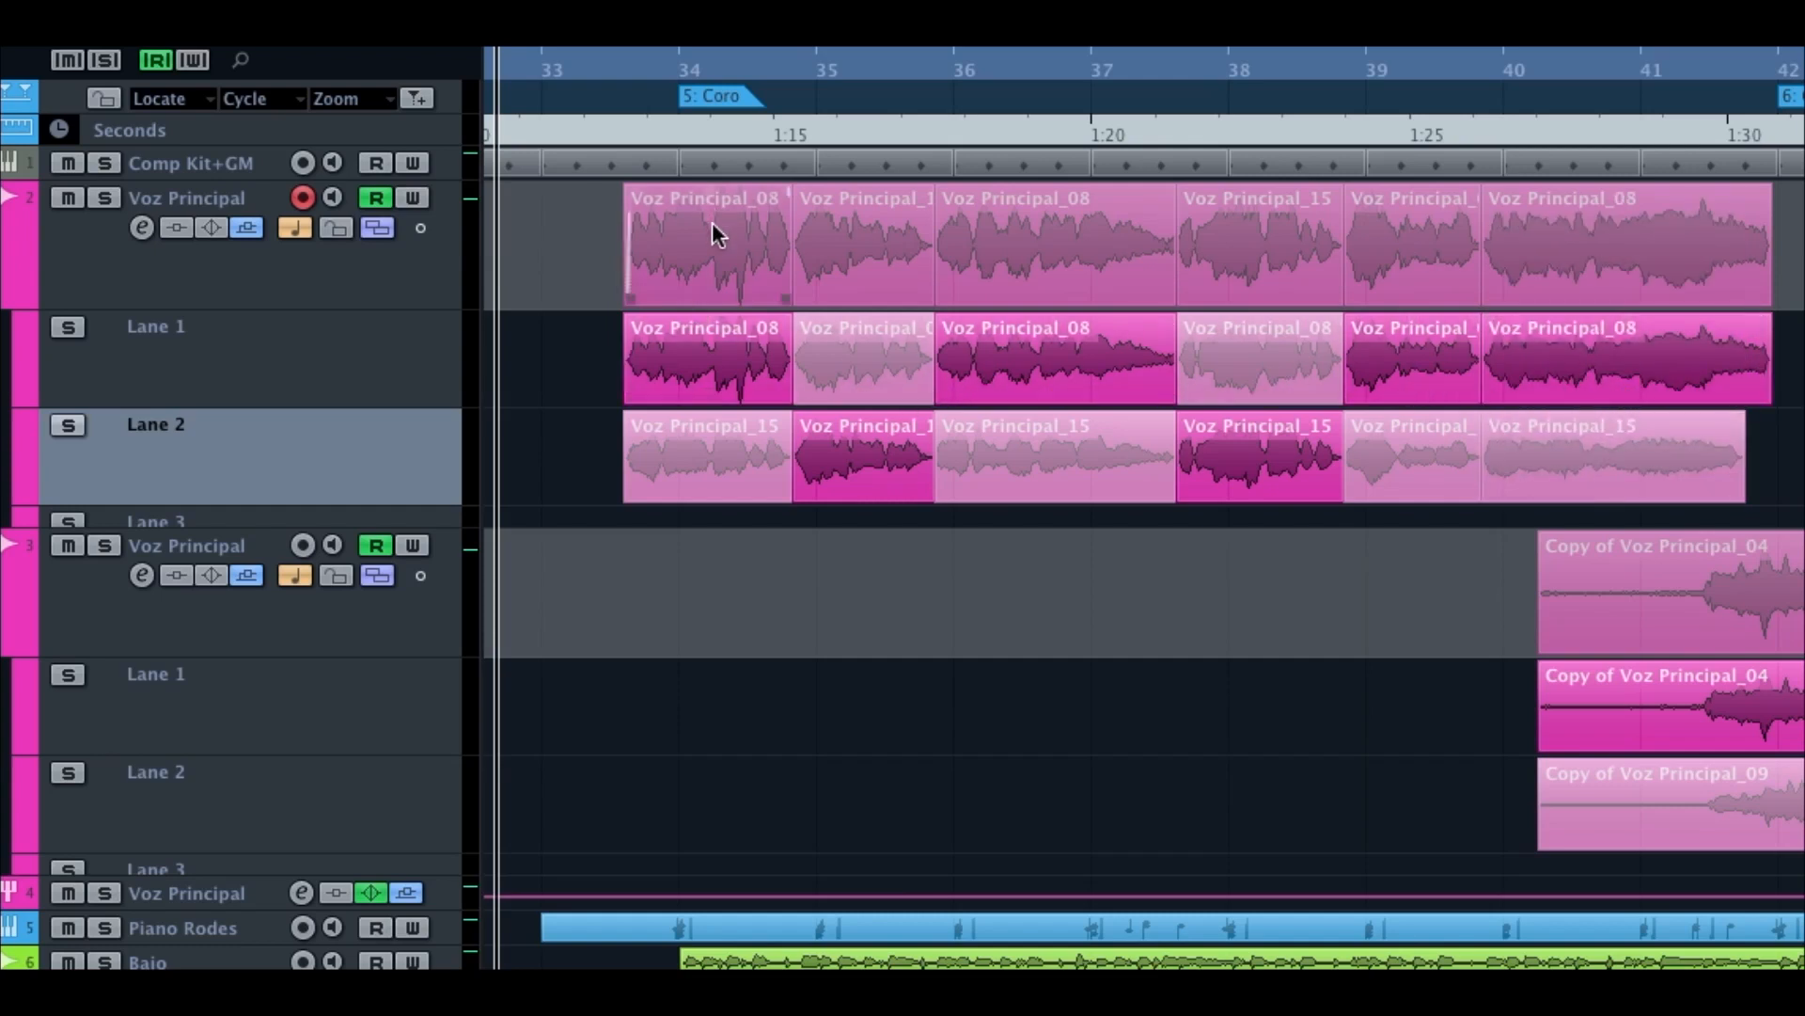
# Step: Review the comp by selecting each active phrase segment in turn across Lanes 1 and 2
pyautogui.click(708, 370)
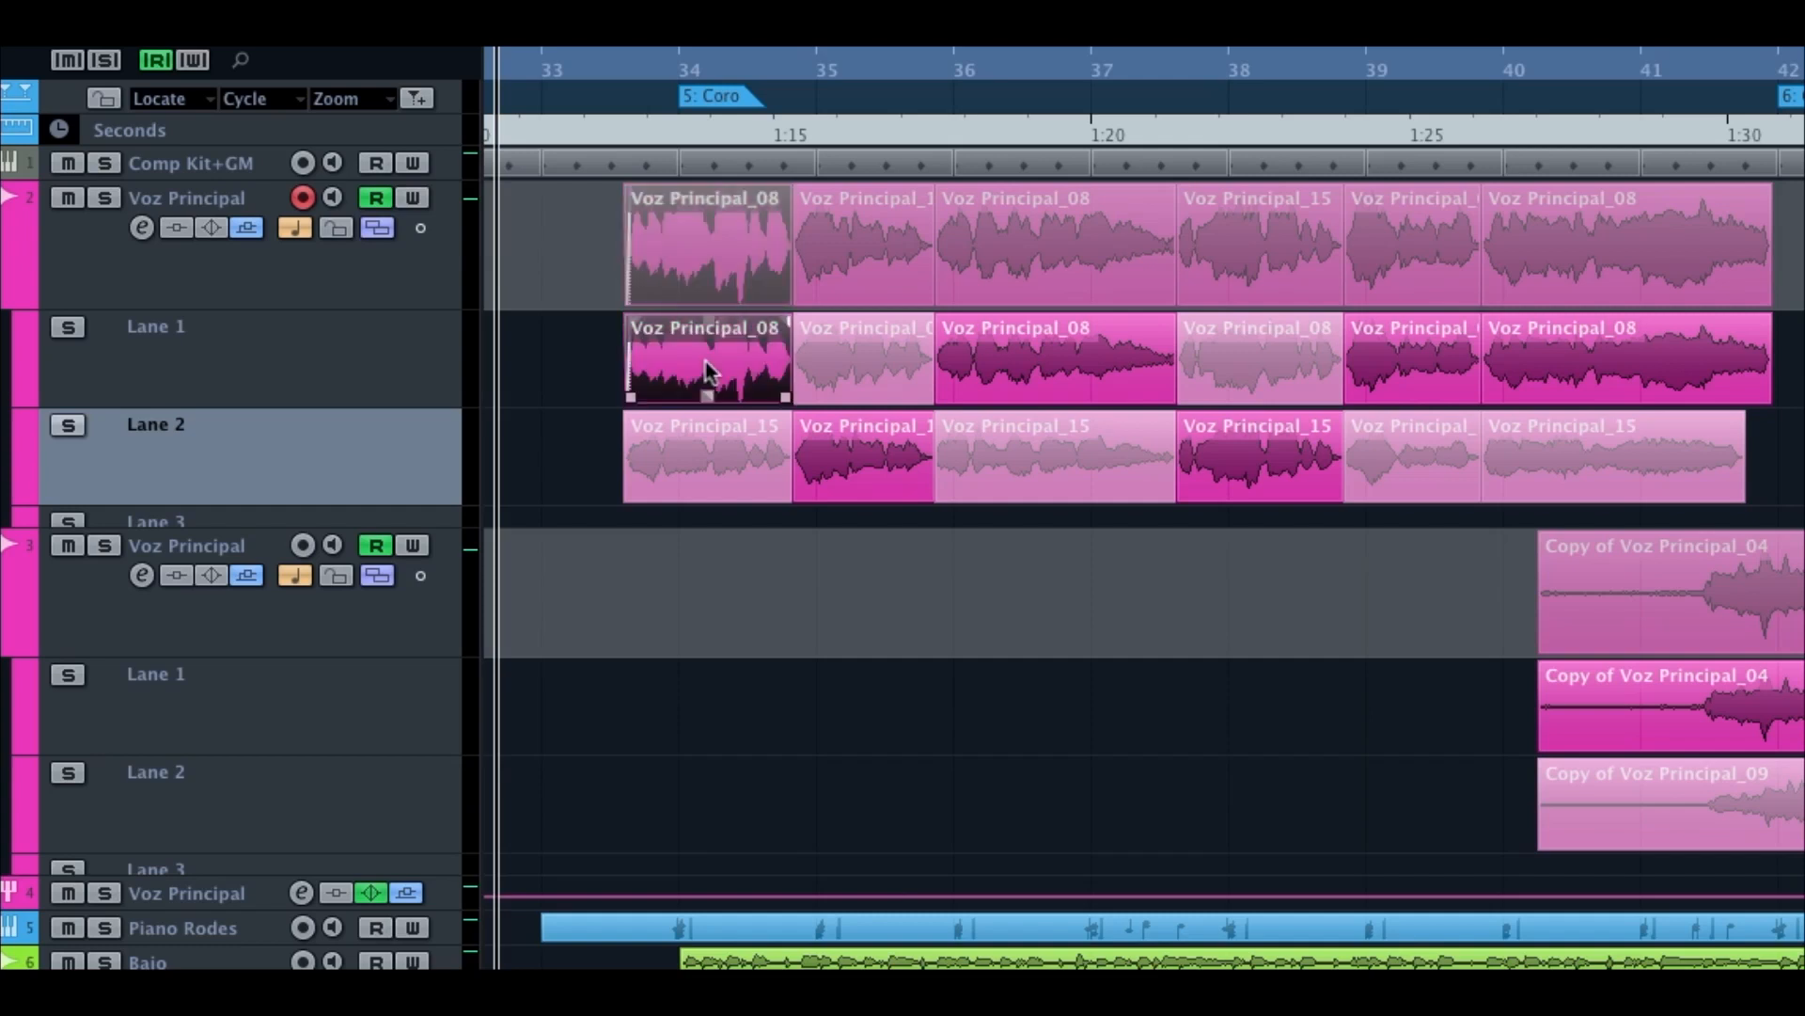
pyautogui.click(829, 456)
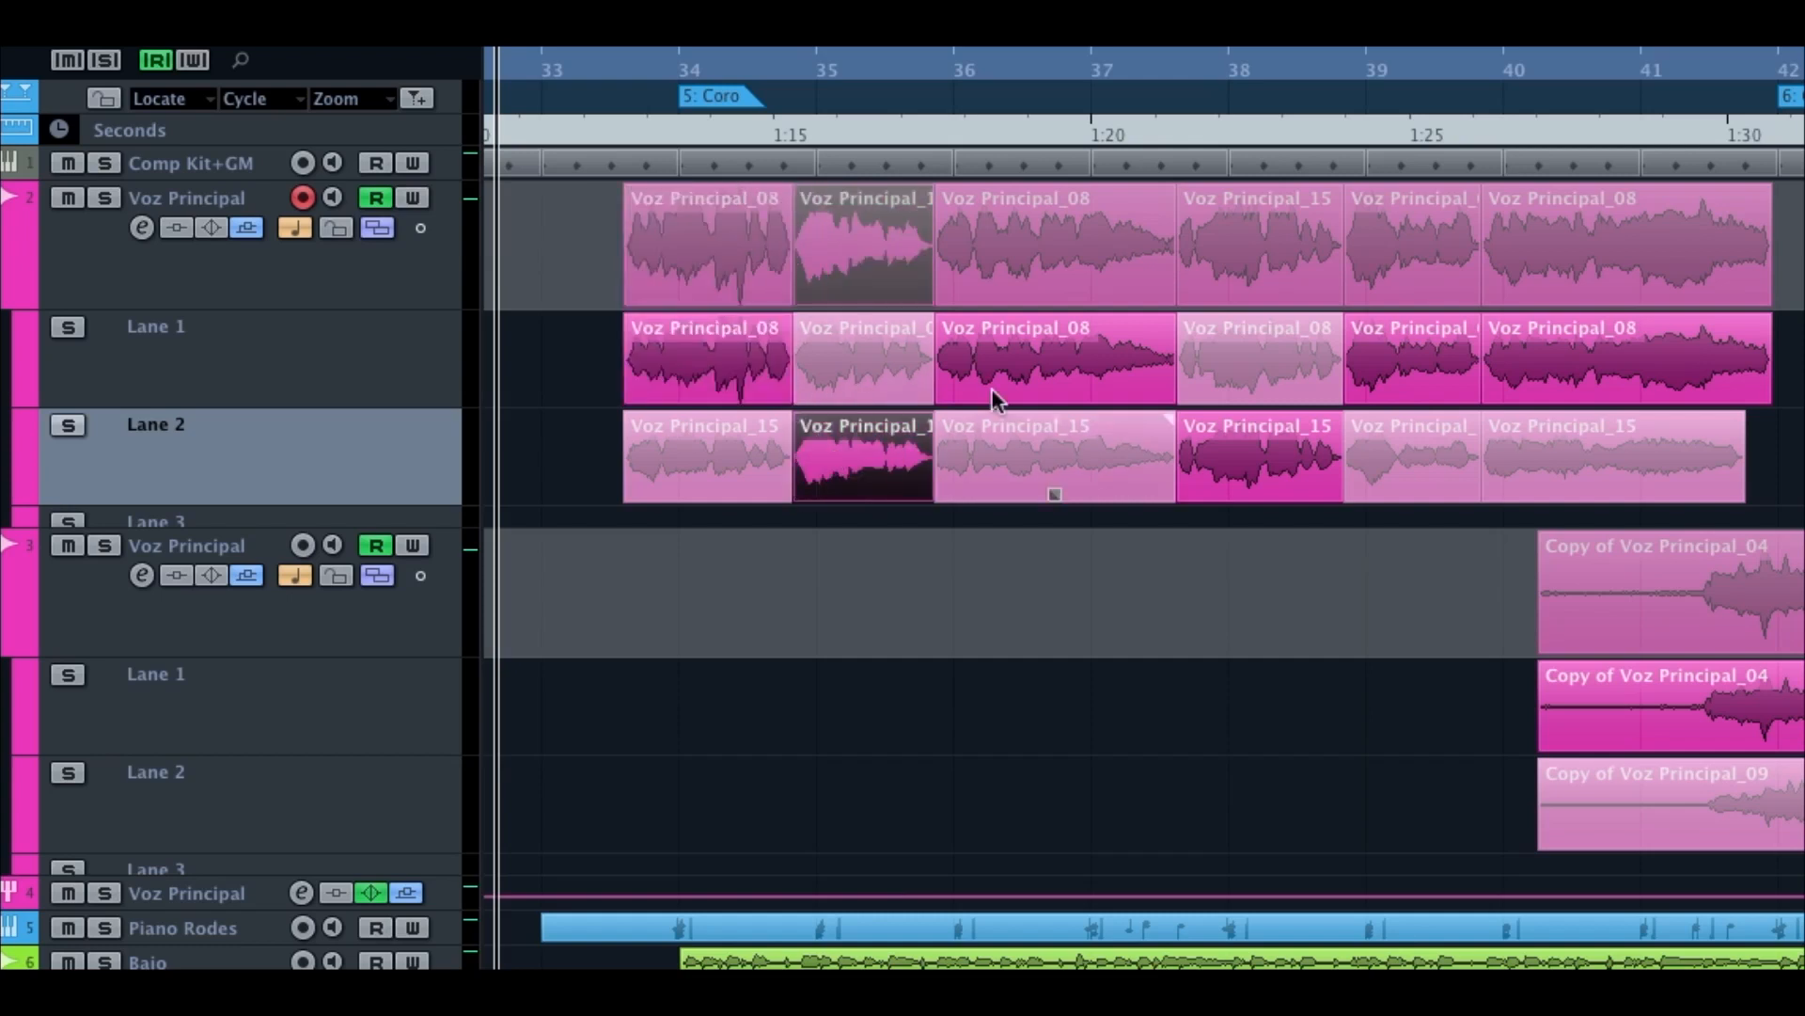
pyautogui.click(1031, 371)
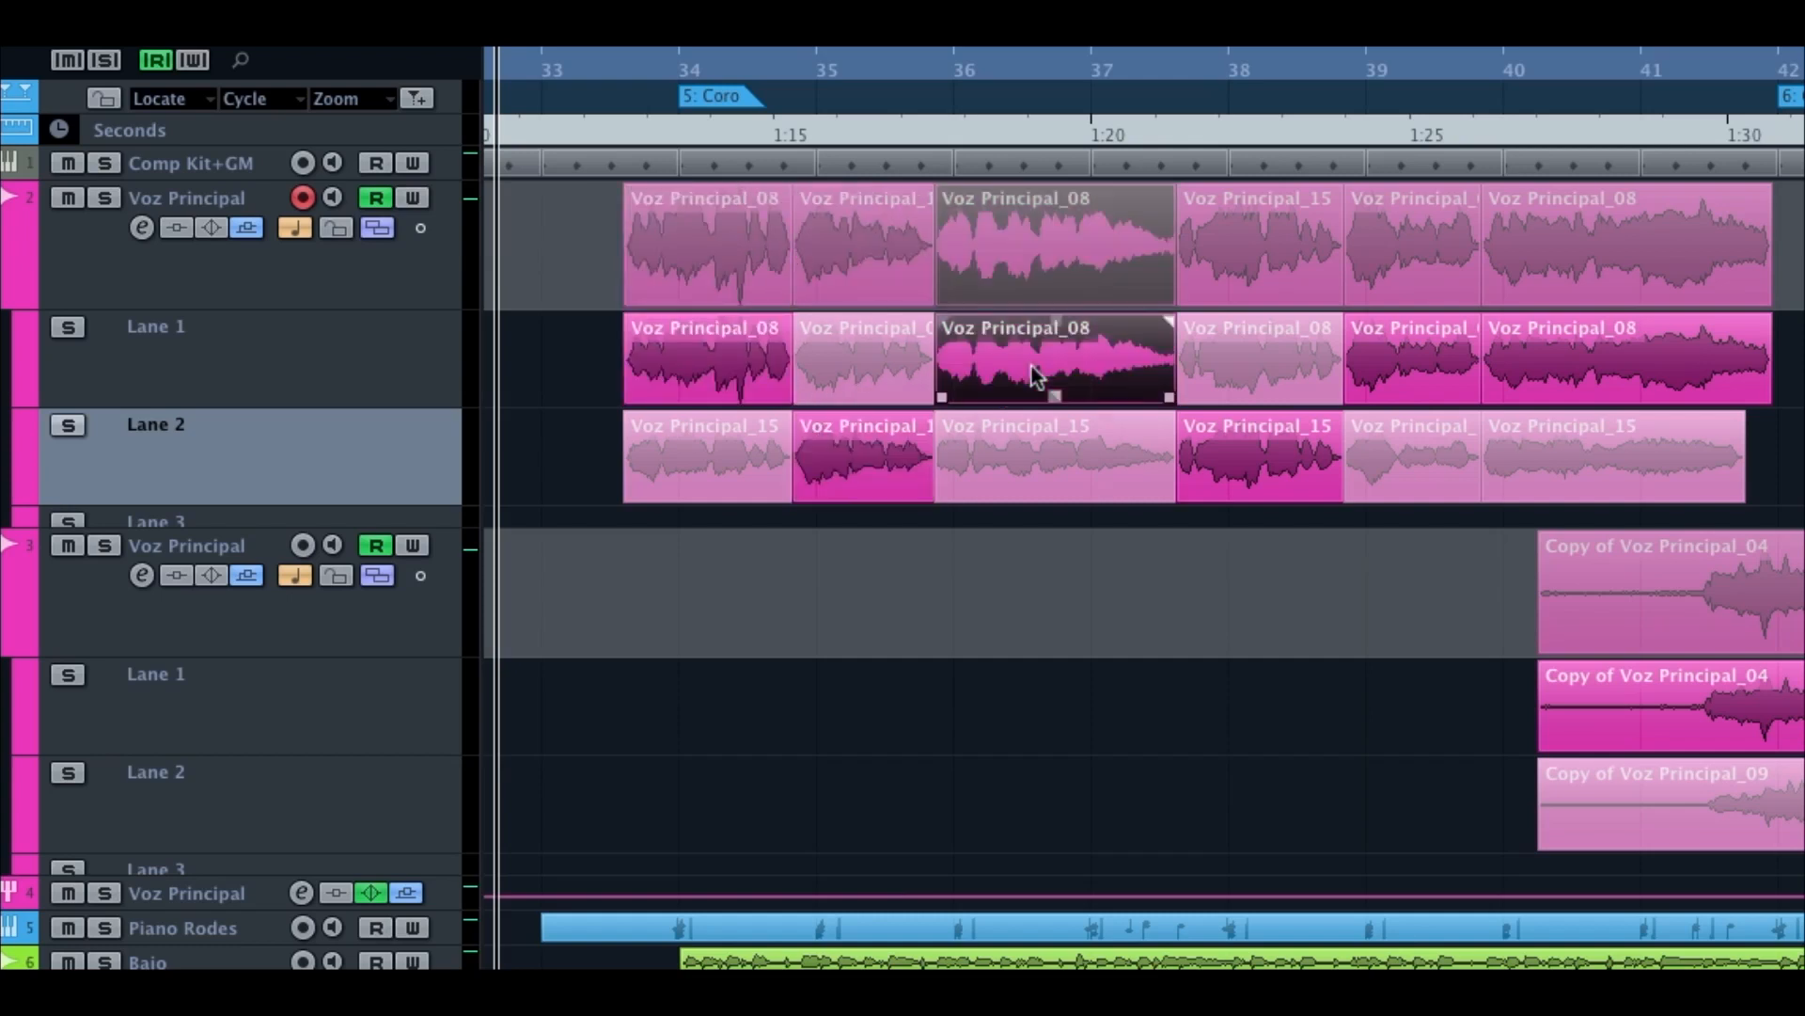
pyautogui.click(1276, 477)
pyautogui.click(1399, 381)
pyautogui.click(1578, 379)
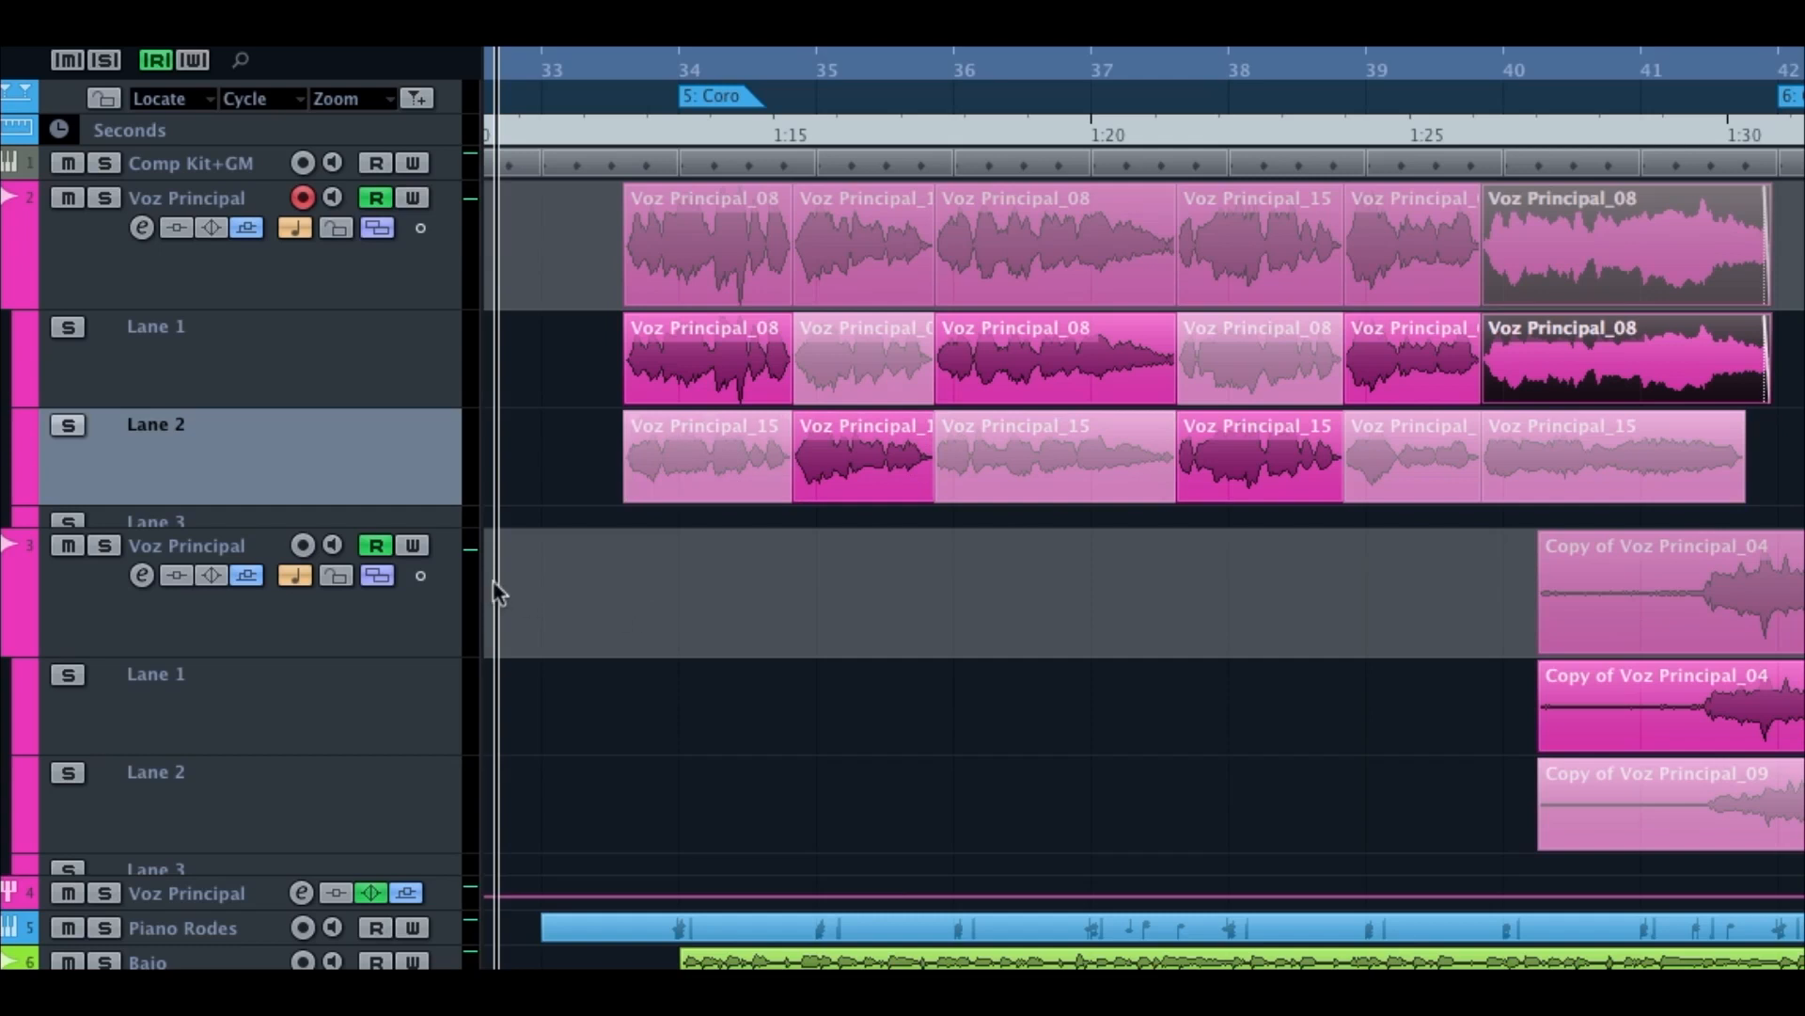
# Step: Enlarge Lane 3 of the first Voz Principal track and move the four active Voz Principal_08 segments from Lane 1 into it
pyautogui.moveTo(355, 527); pyautogui.dragTo(355, 636)
pyautogui.click(632, 381)
pyautogui.keyDown('shift'); pyautogui.click(1012, 363); pyautogui.keyUp('shift')
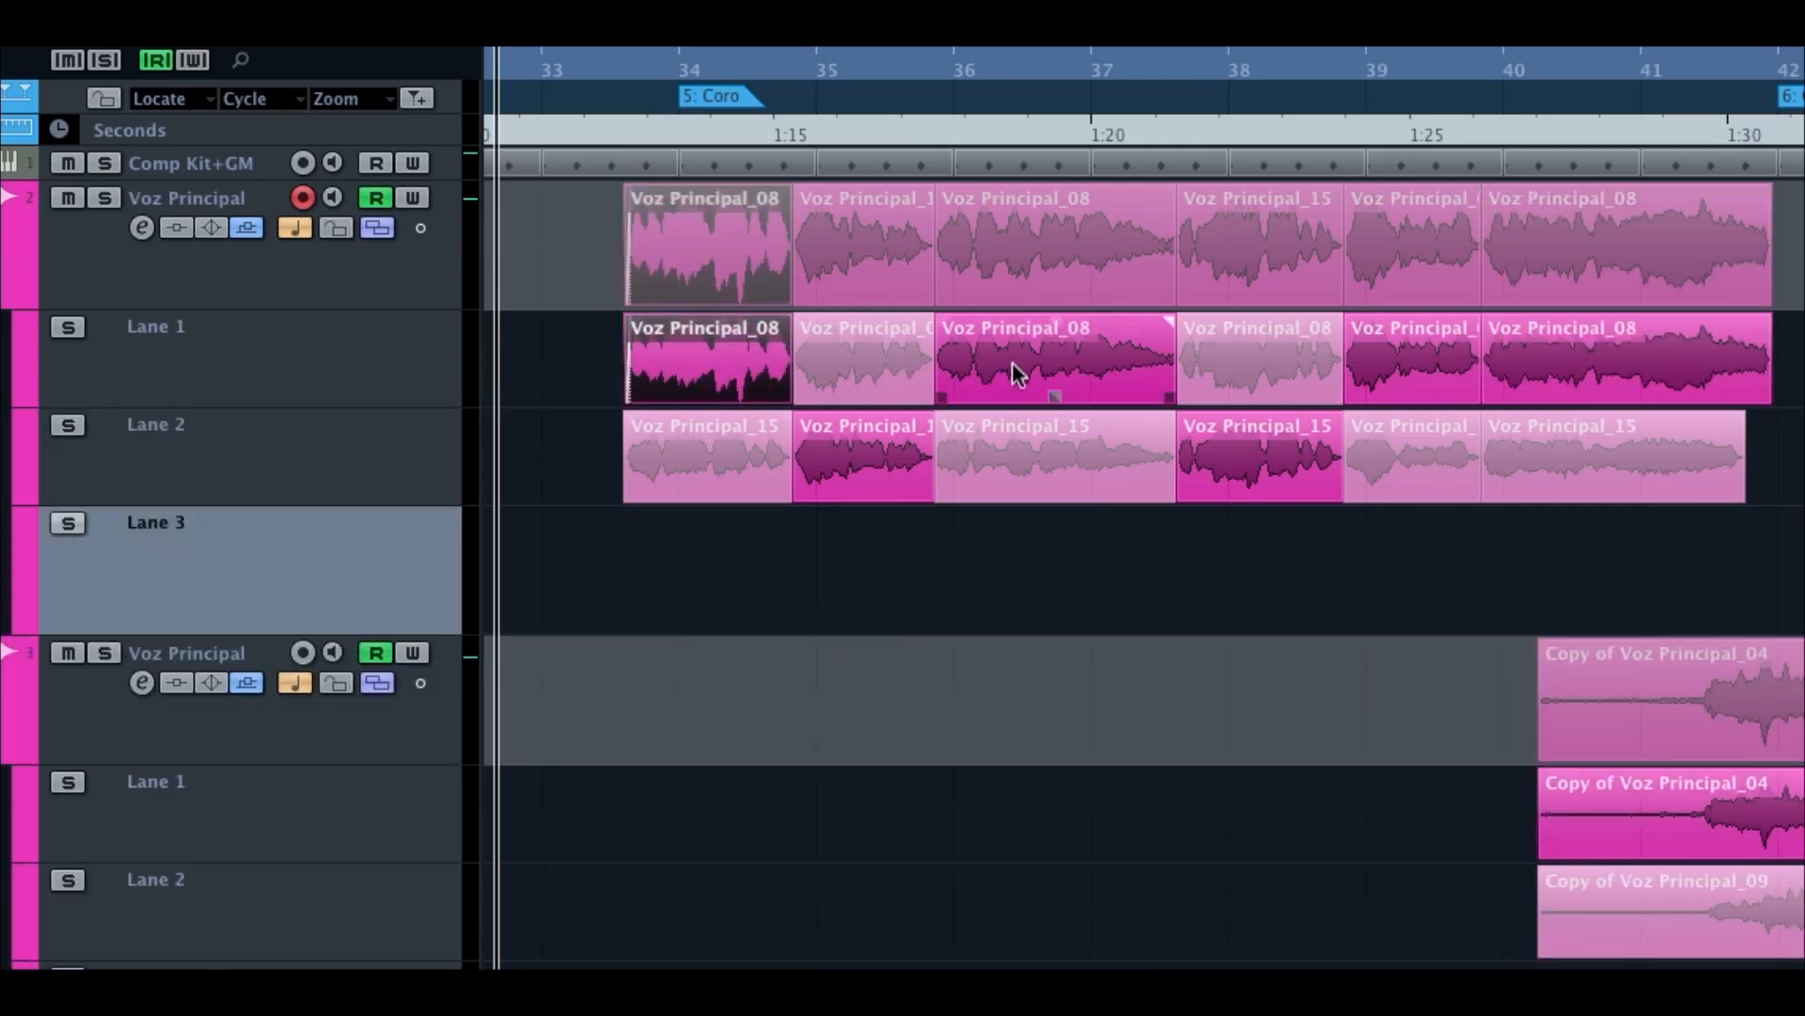
pyautogui.keyDown('shift'); pyautogui.click(1439, 364); pyautogui.keyUp('shift')
pyautogui.keyDown('shift'); pyautogui.click(1605, 374); pyautogui.keyUp('shift')
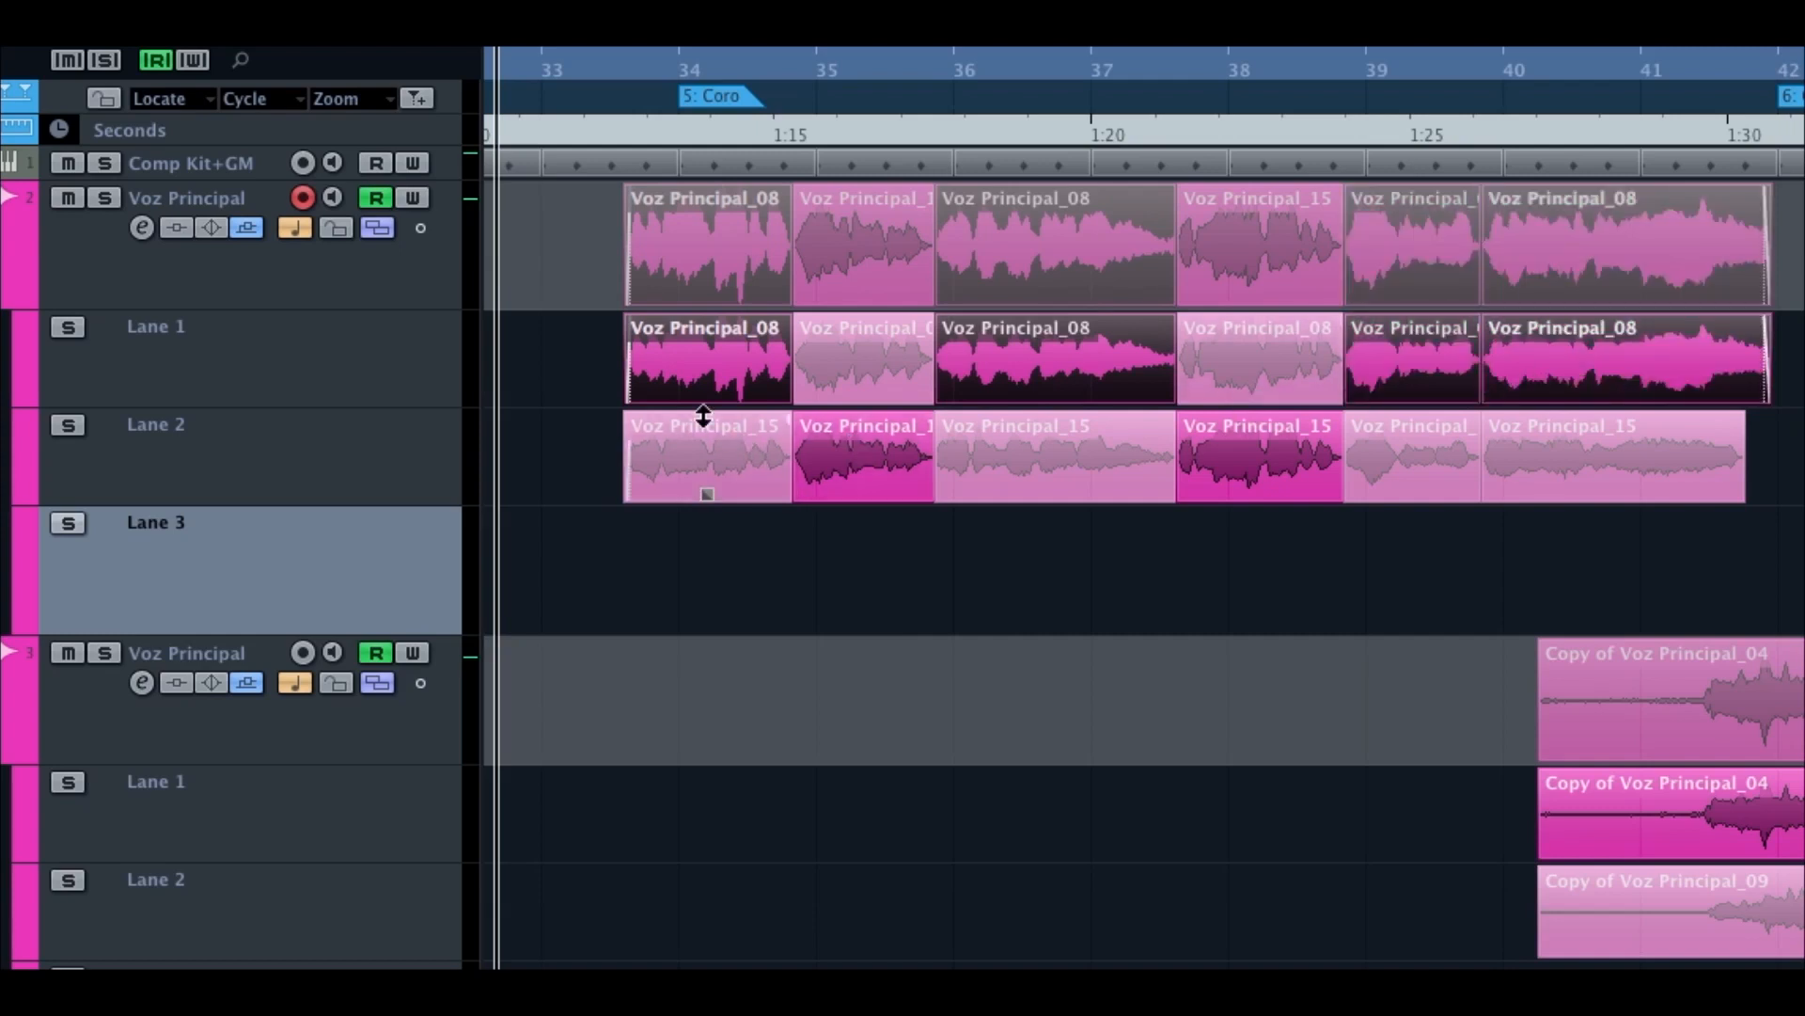
pyautogui.moveTo(687, 404); pyautogui.dragTo(688, 573)
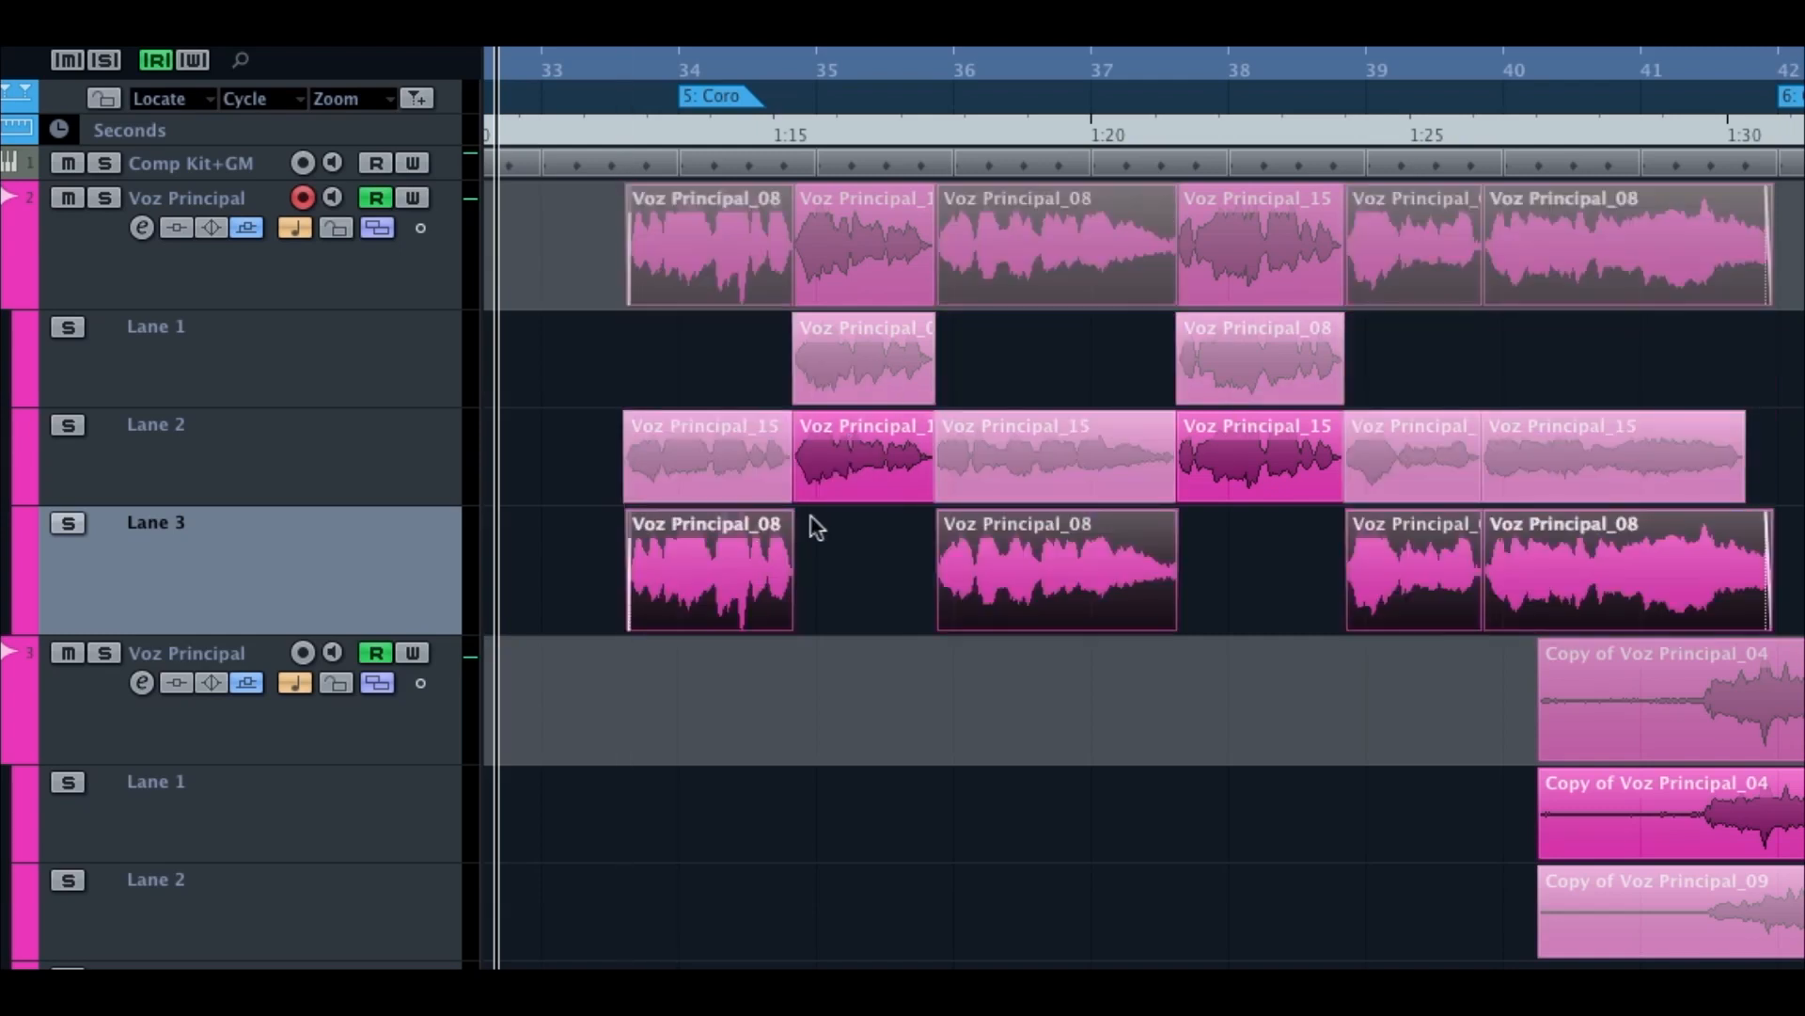
# Step: Move the two active Voz Principal_15 segments from Lane 2 into the gaps in Lane 3
pyautogui.click(851, 475)
pyautogui.click(1281, 463)
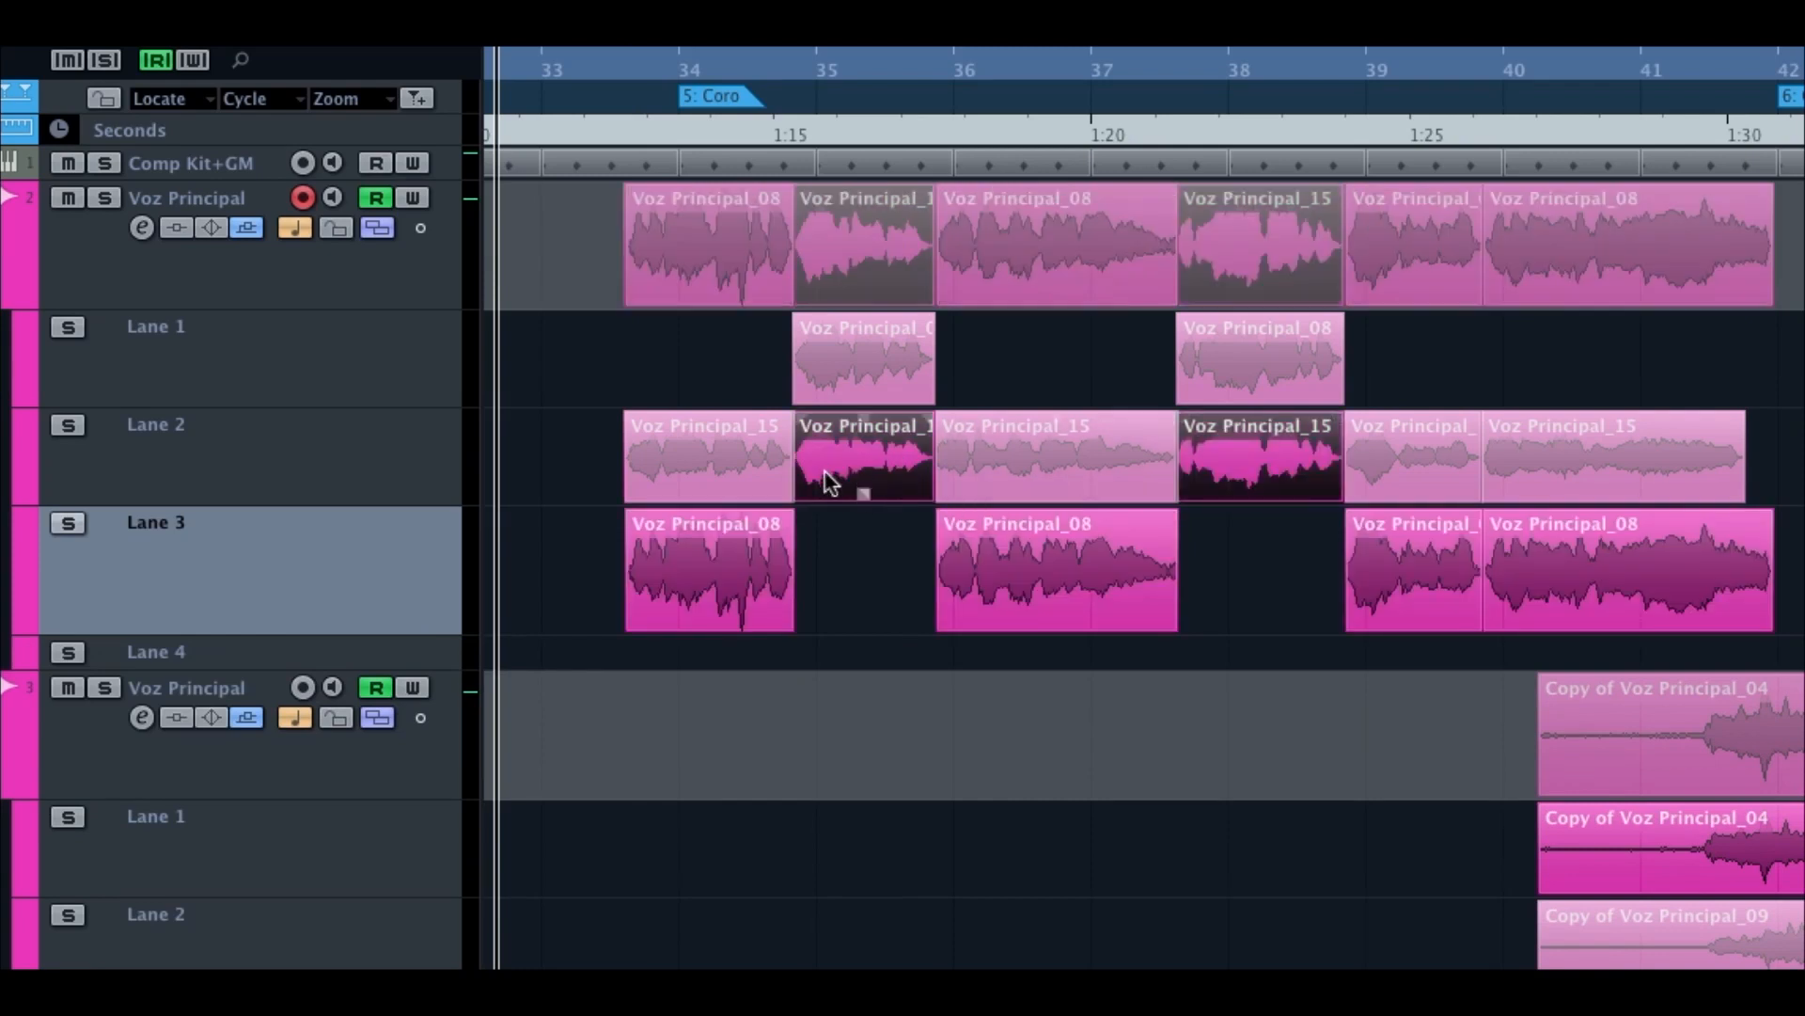
pyautogui.moveTo(830, 482); pyautogui.dragTo(832, 569)
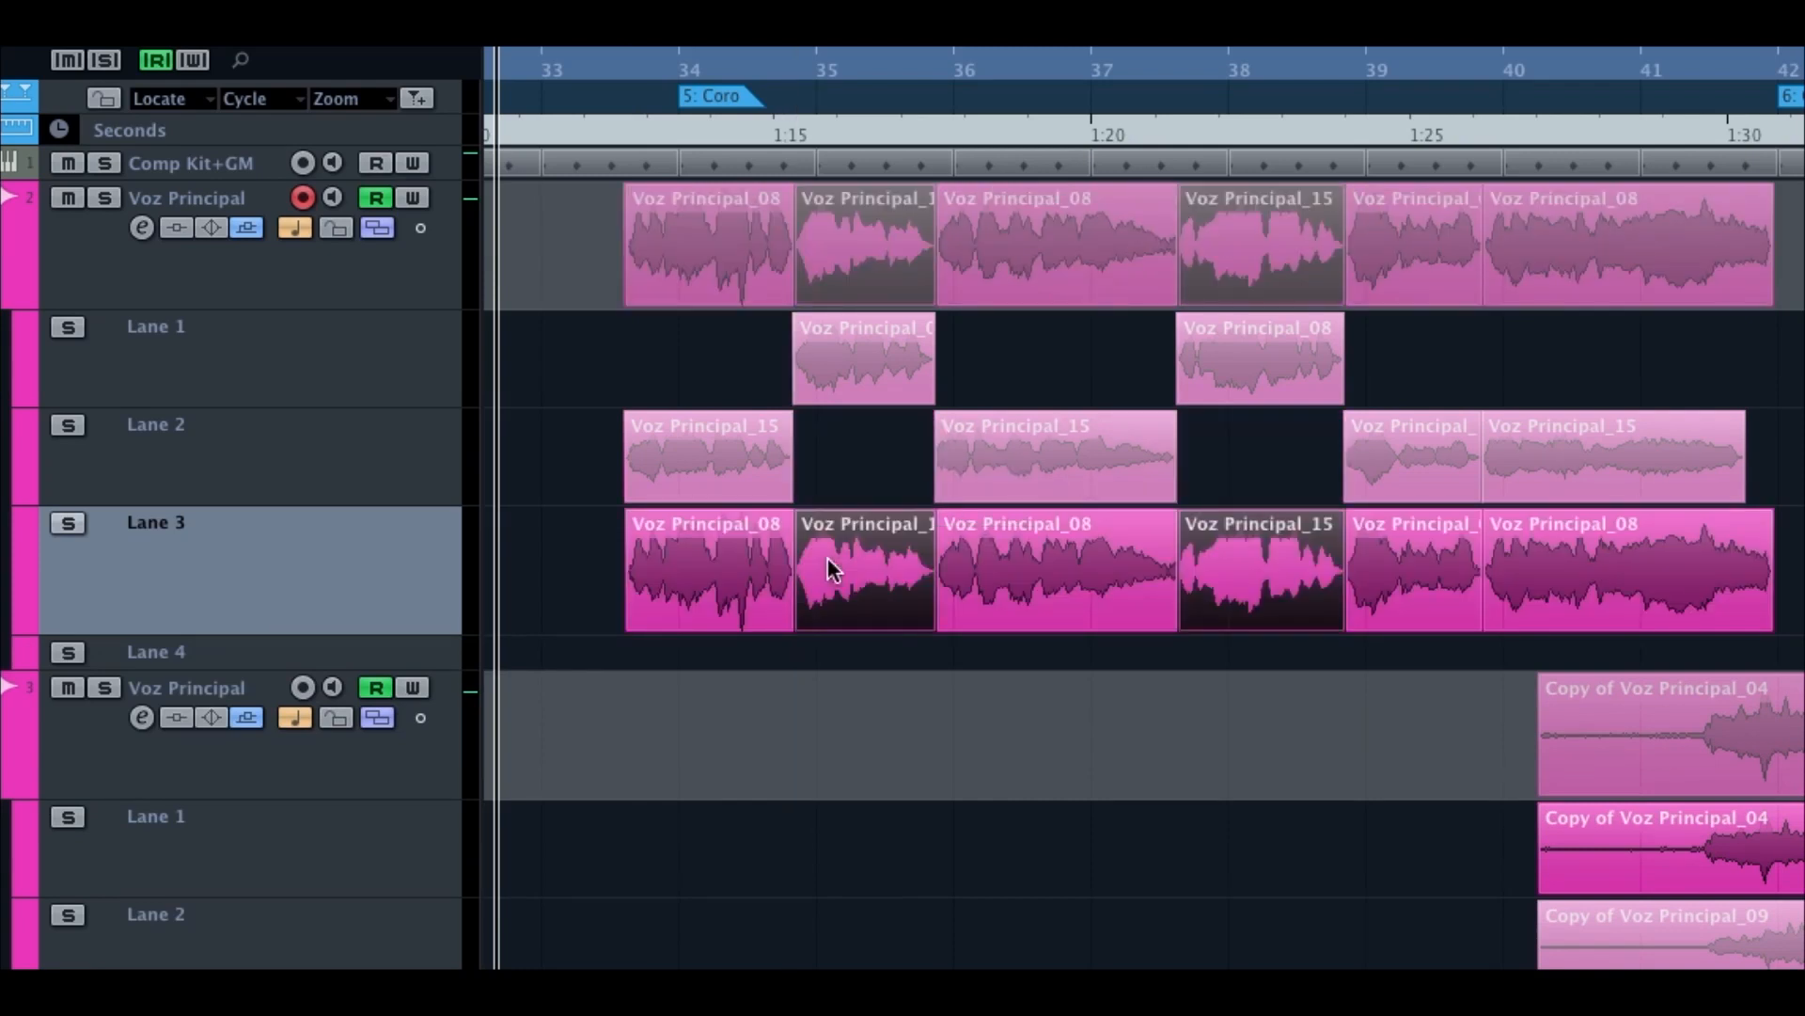
# Step: Extend the starts of all the Lane 3 comp segments slightly earlier so they overlap, and crossfade every join
pyautogui.moveTo(546, 570); pyautogui.dragTo(1477, 623)
pyautogui.moveTo(1318, 145); pyautogui.dragTo(1316, 197)
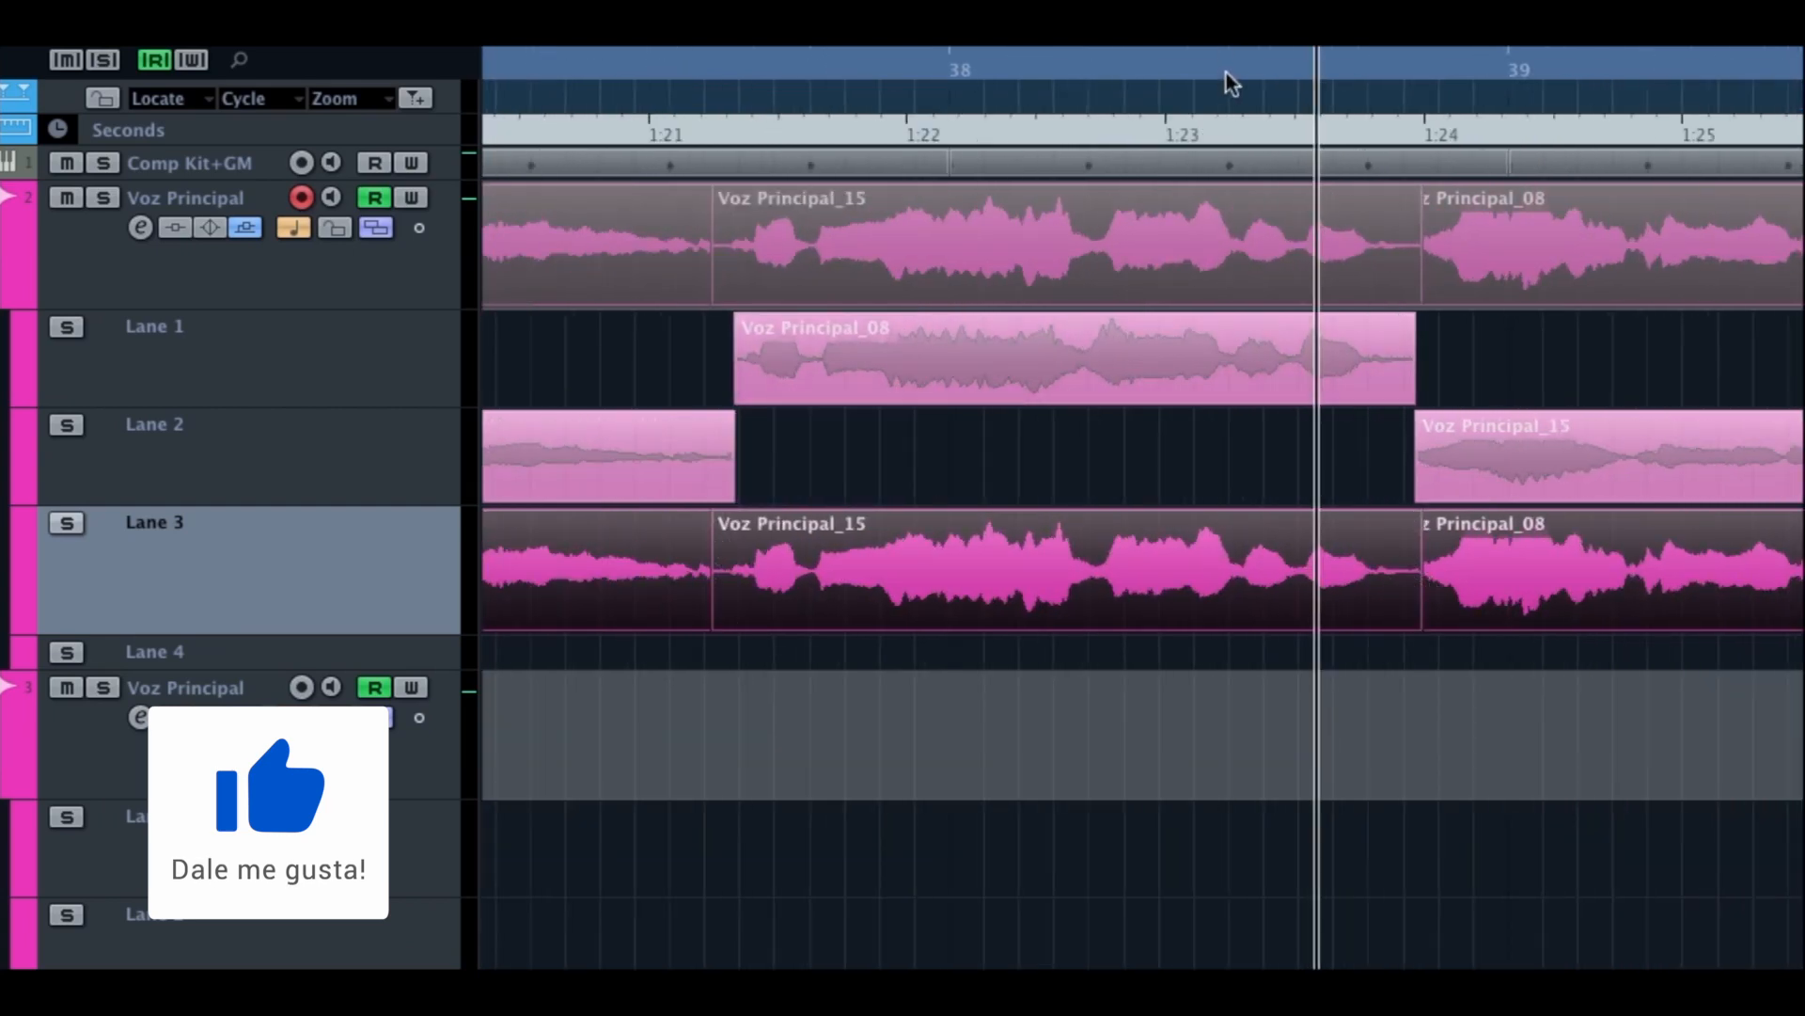
pyautogui.moveTo(1022, 68); pyautogui.dragTo(1036, 18)
pyautogui.moveTo(1490, 568); pyautogui.dragTo(563, 607)
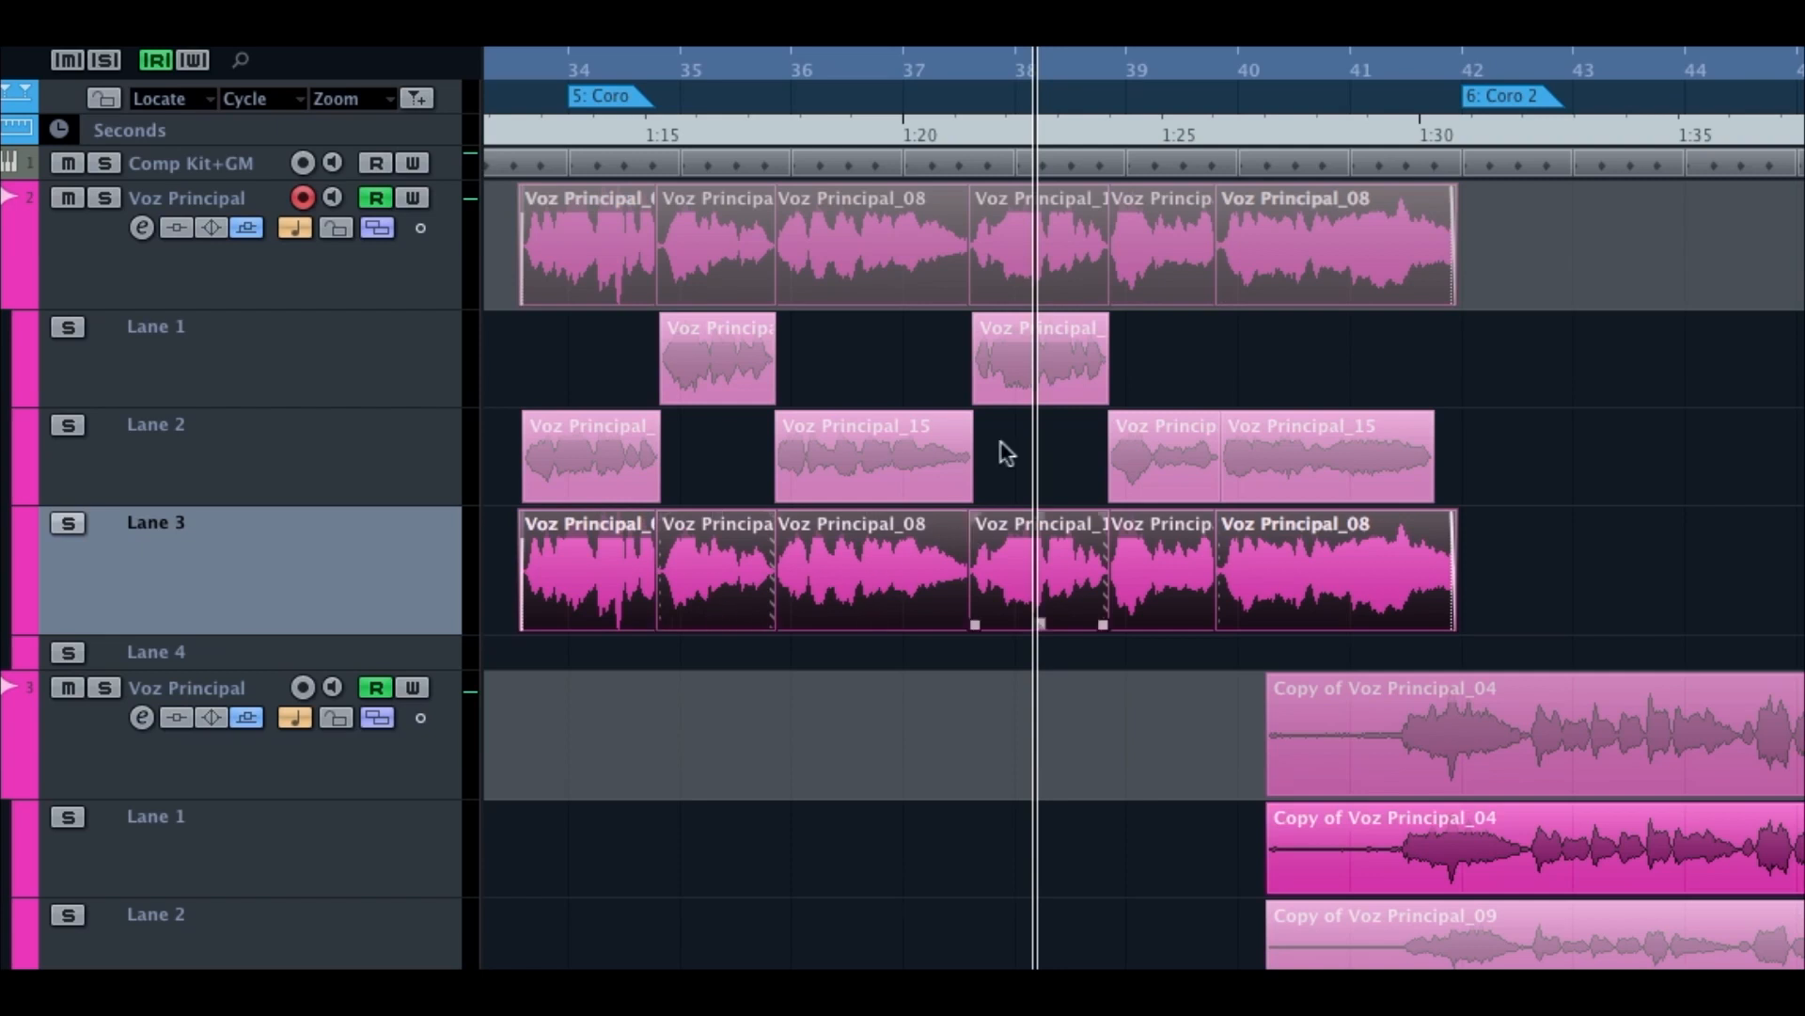
pyautogui.moveTo(974, 71); pyautogui.dragTo(961, 325)
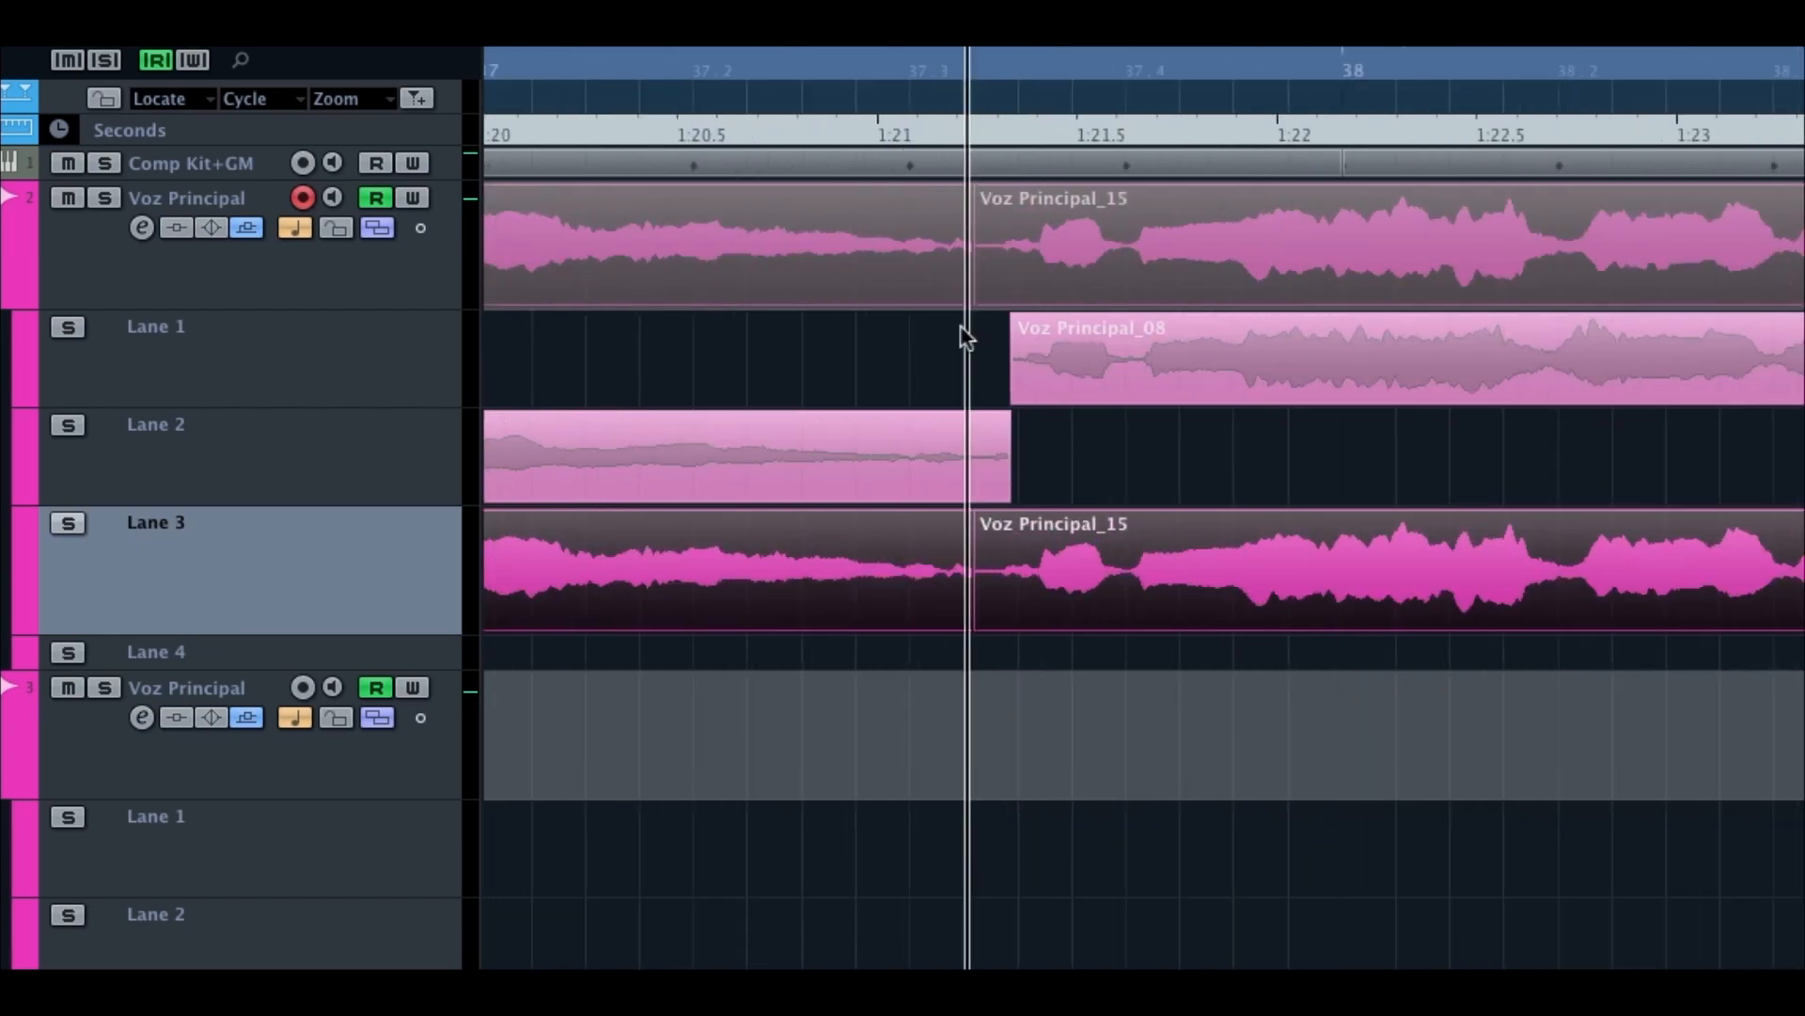
pyautogui.press('x')
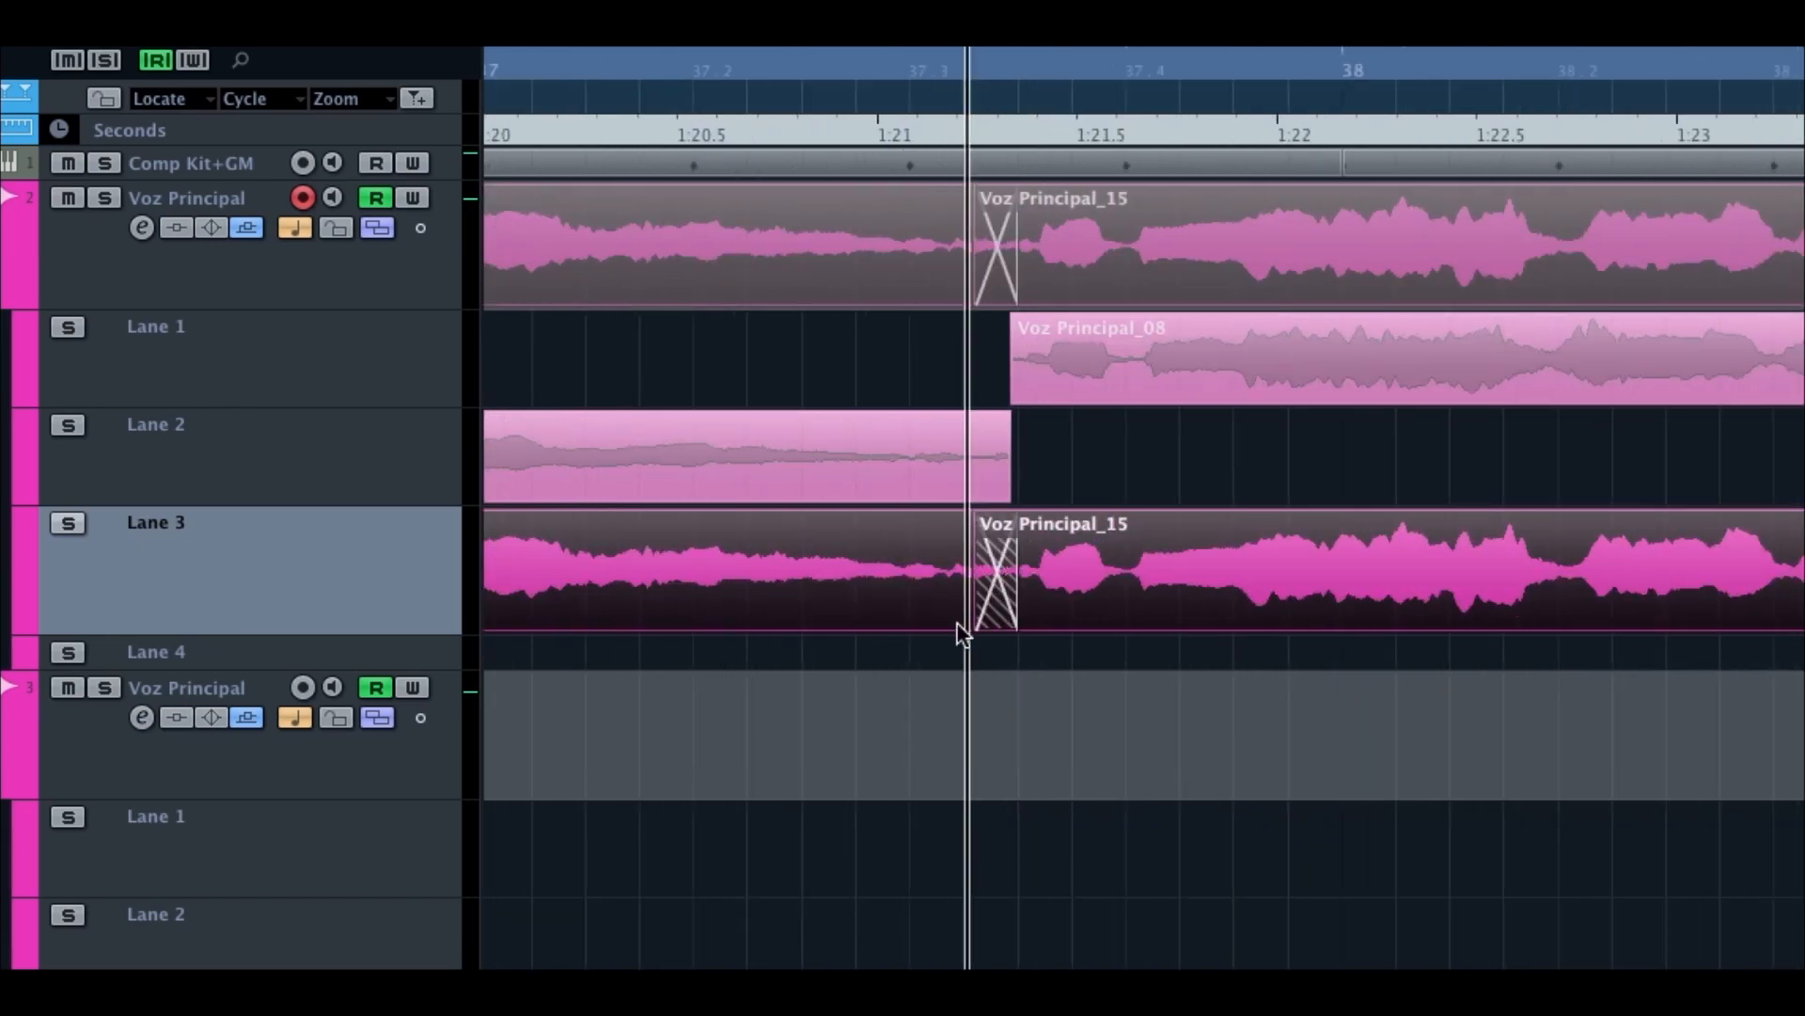
pyautogui.moveTo(986, 70); pyautogui.dragTo(988, 51)
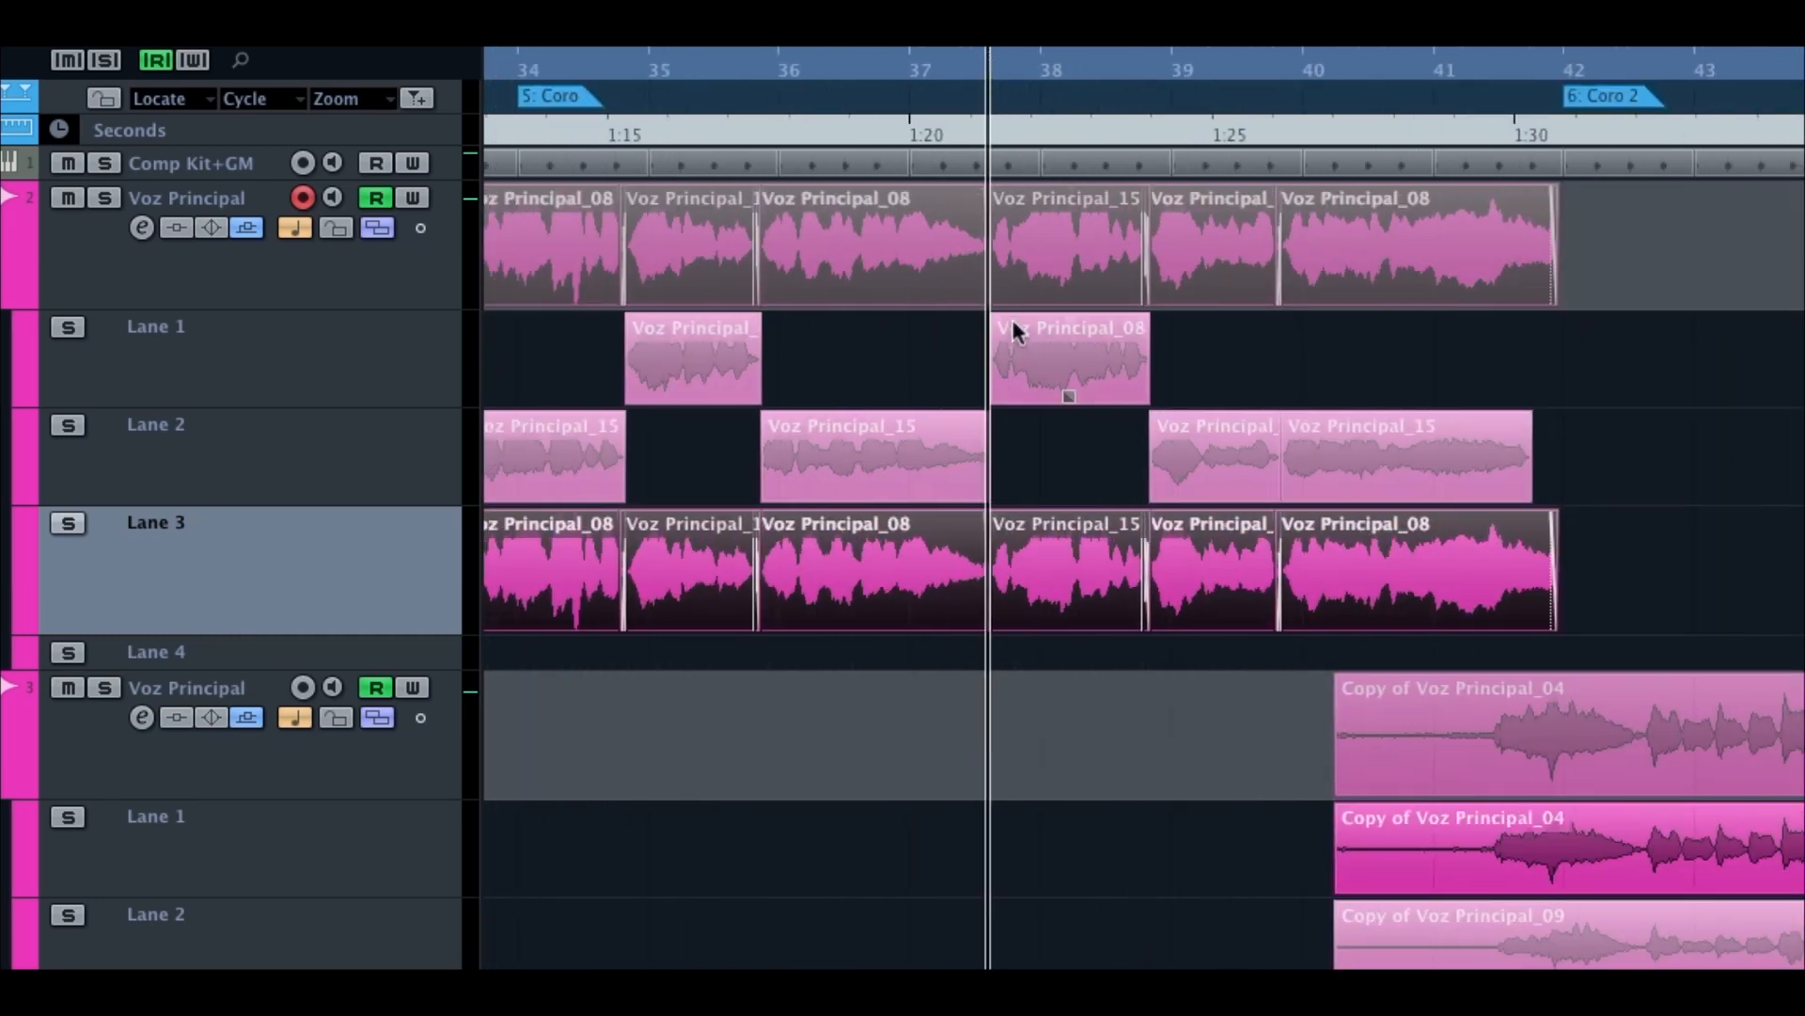
# Step: Play back the crossfaded Lane 3 comp from its start near bar 33.5 to check the joins
pyautogui.hscroll(-3, 1013, 322)
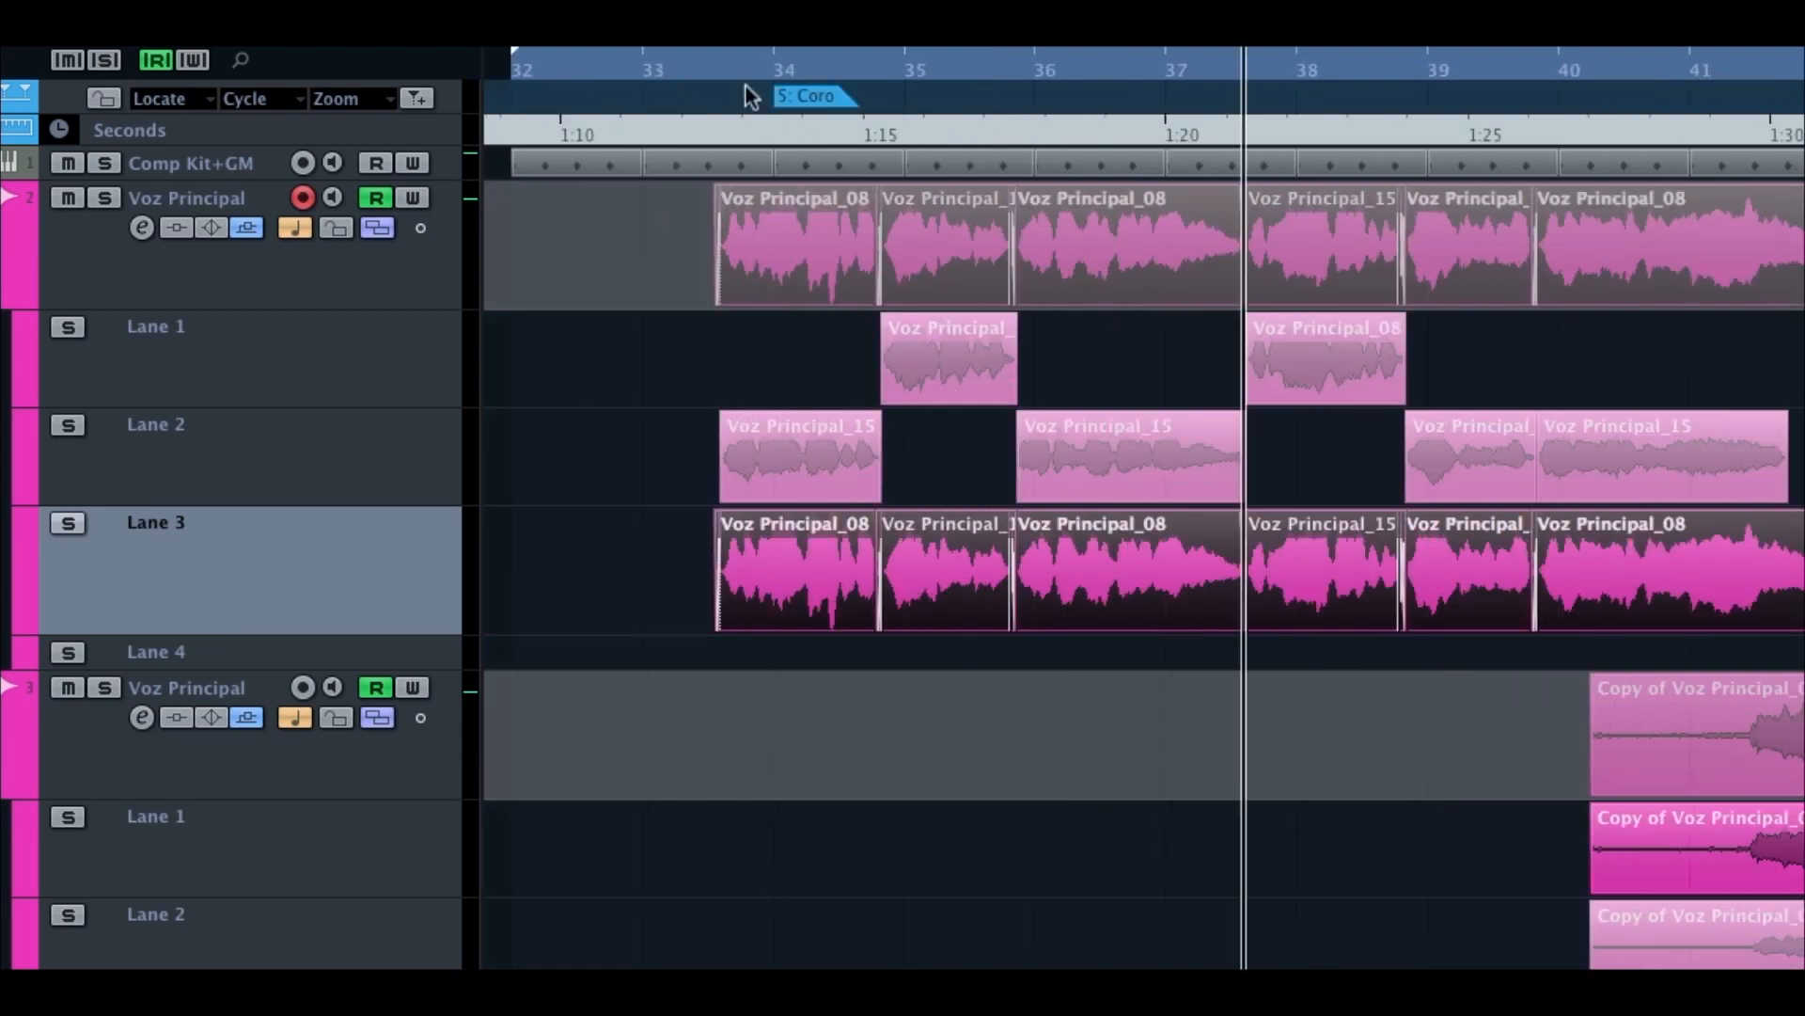
pyautogui.click(719, 70)
pyautogui.click(714, 381)
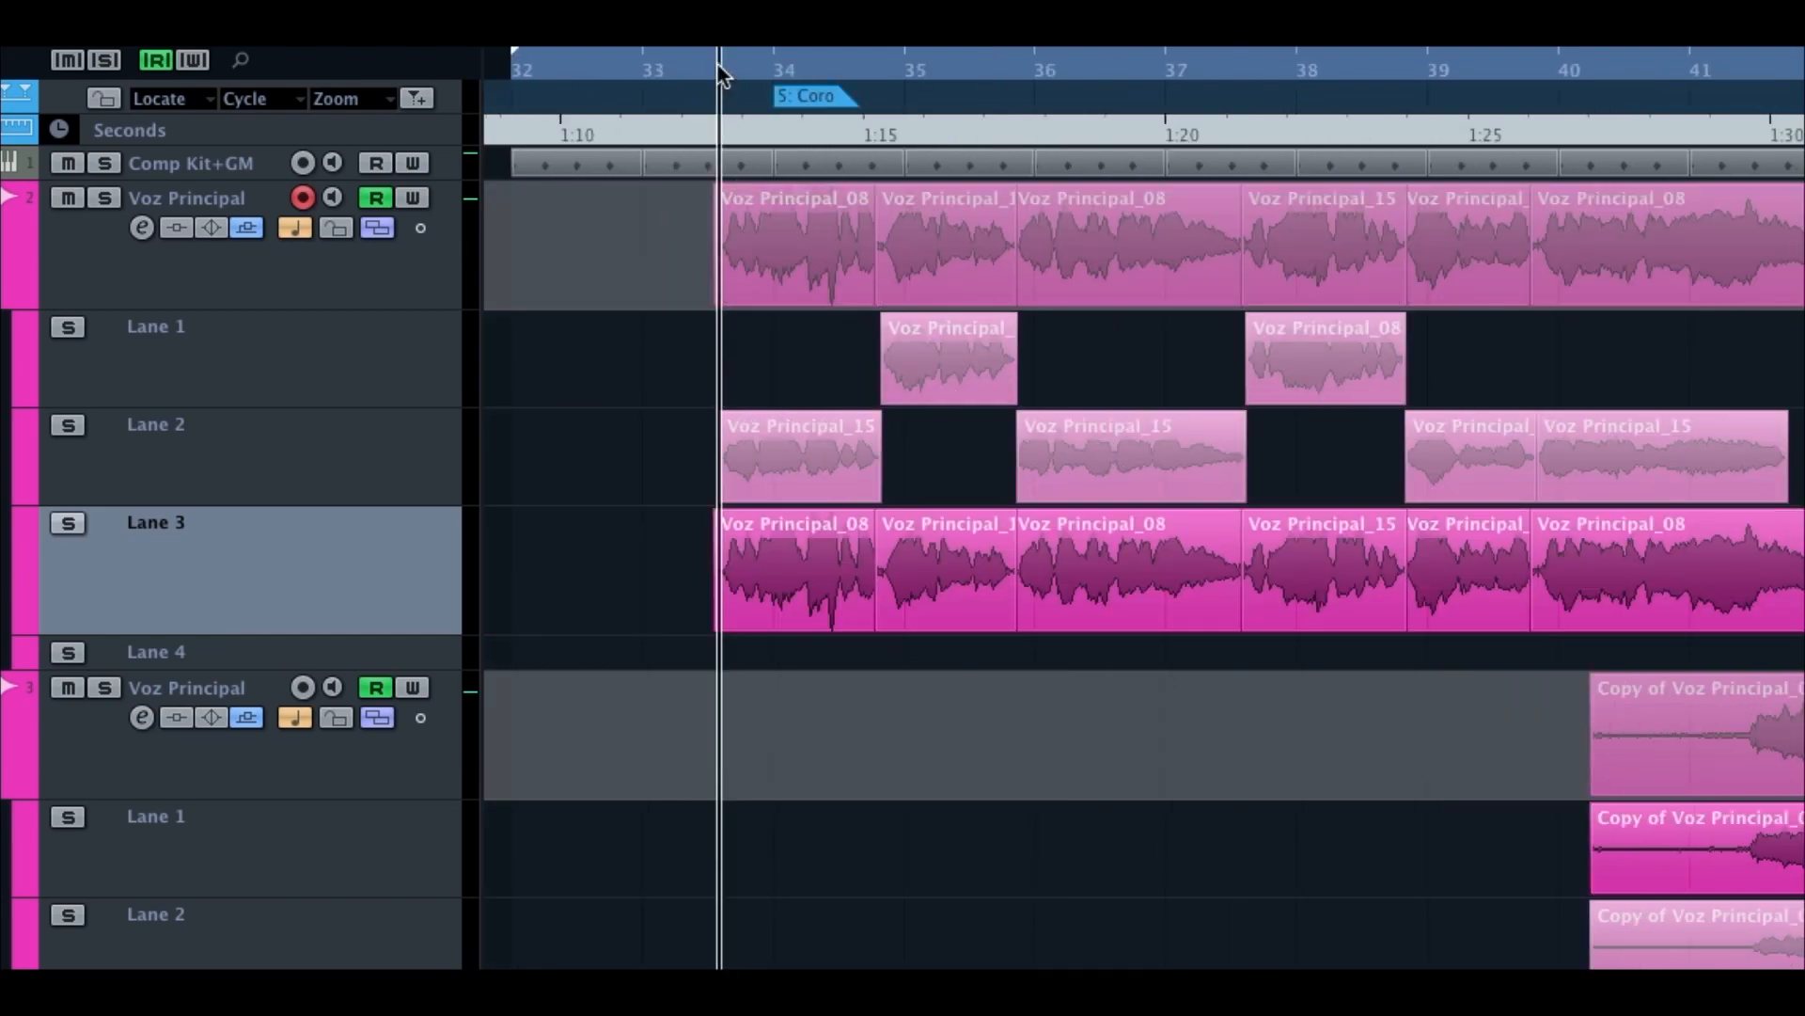
pyautogui.moveTo(719, 72); pyautogui.dragTo(716, 52)
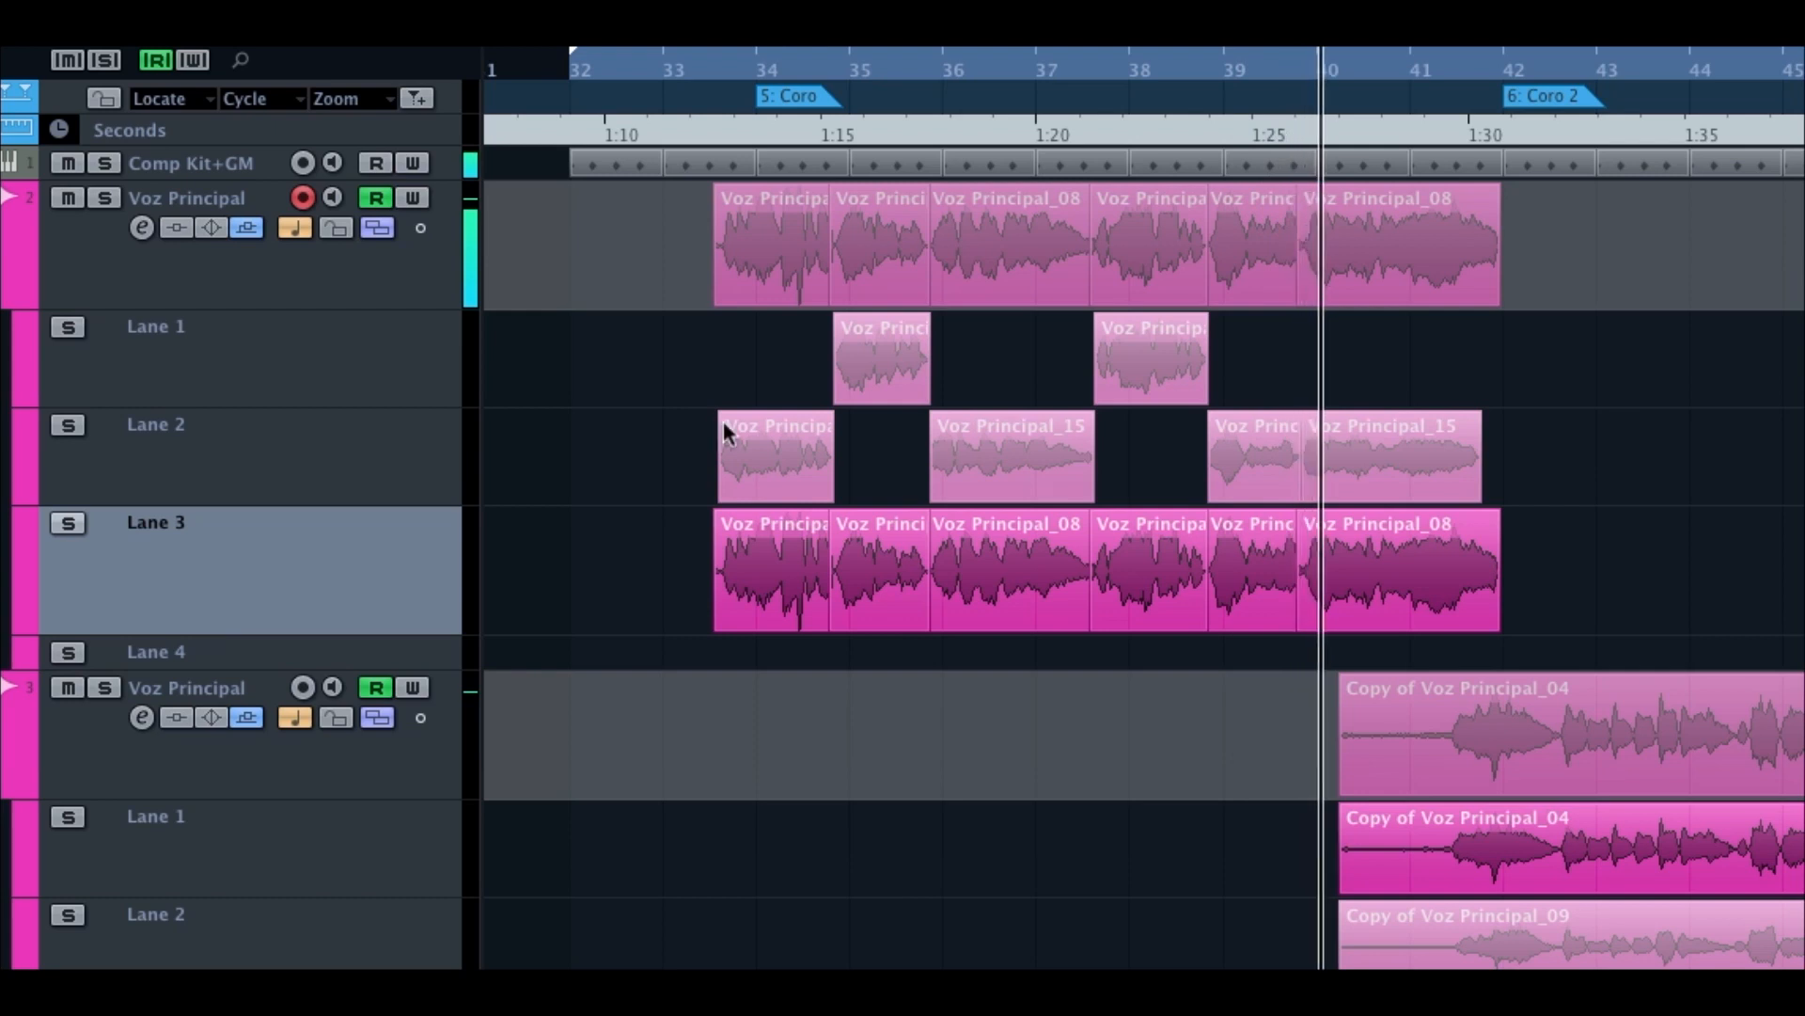
pyautogui.hscroll(3, 1555, 509)
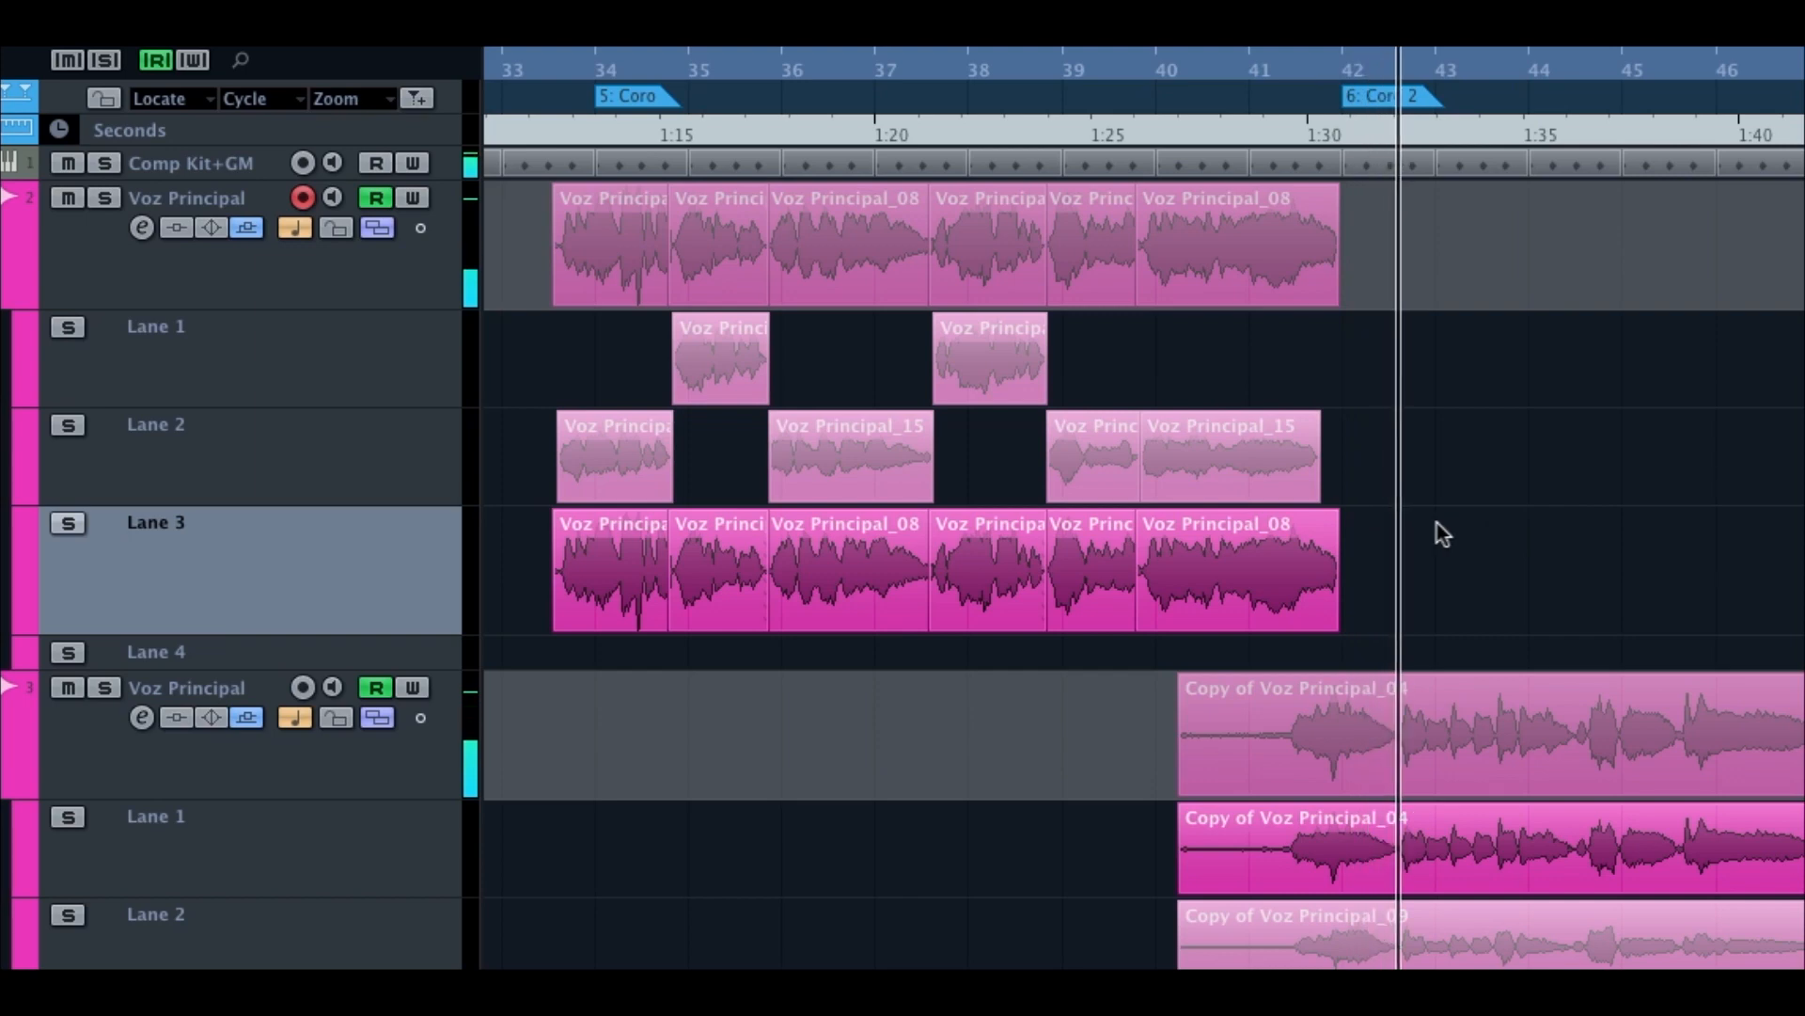
# Step: Split the Copy of Voz Principal_04 and Copy of Voz Principal_09 takes together at about bars 41.3, 44.4 and 47
pyautogui.hscroll(10, 1437, 533)
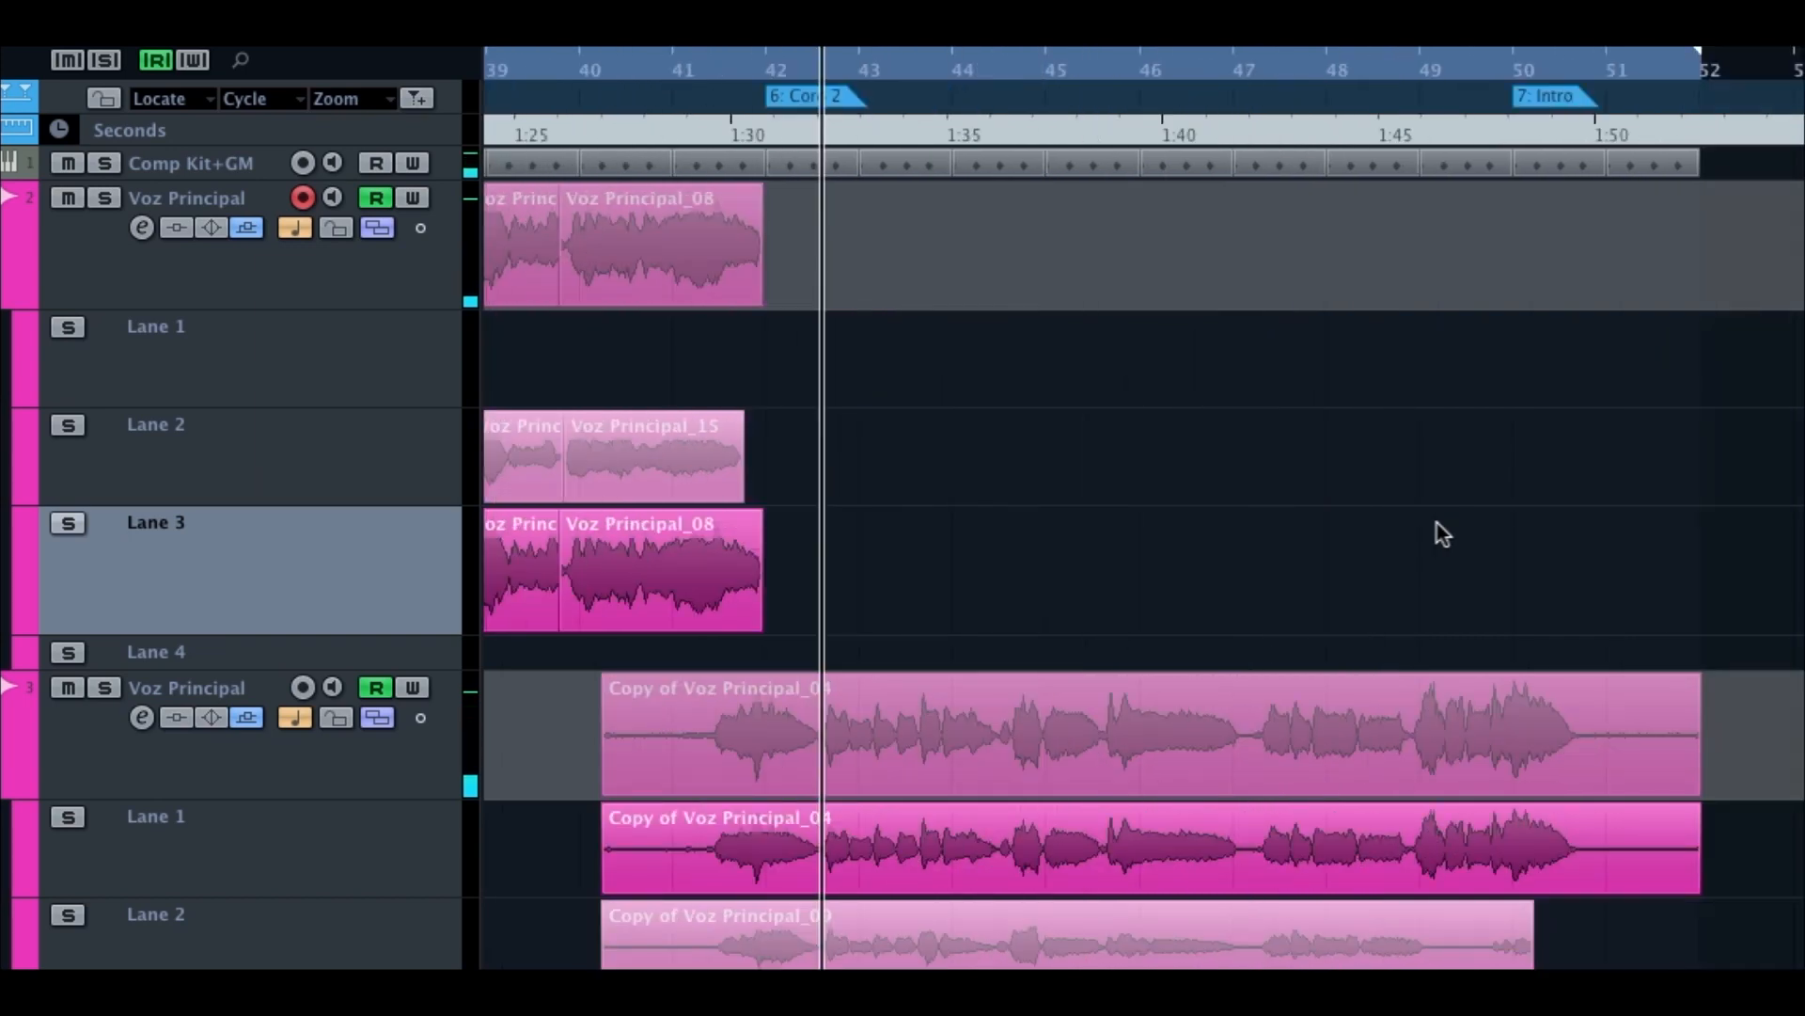
pyautogui.scroll(-5, 1439, 534)
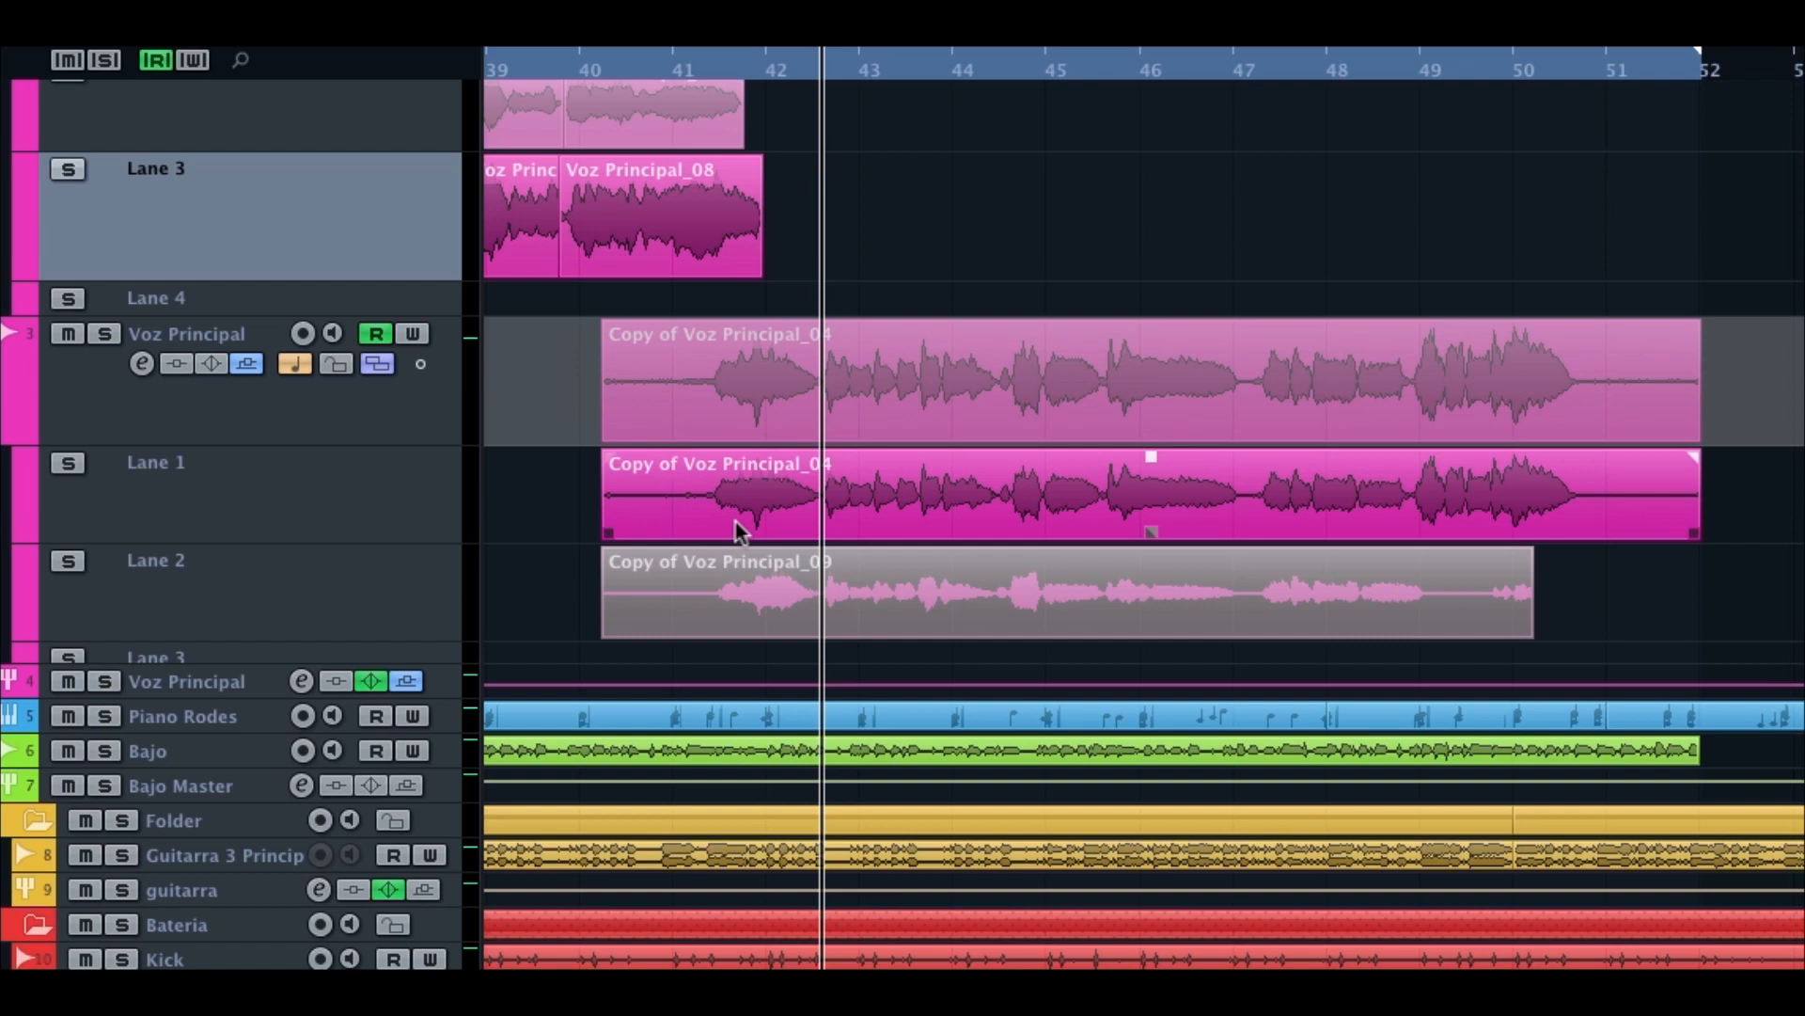
pyautogui.click(603, 508)
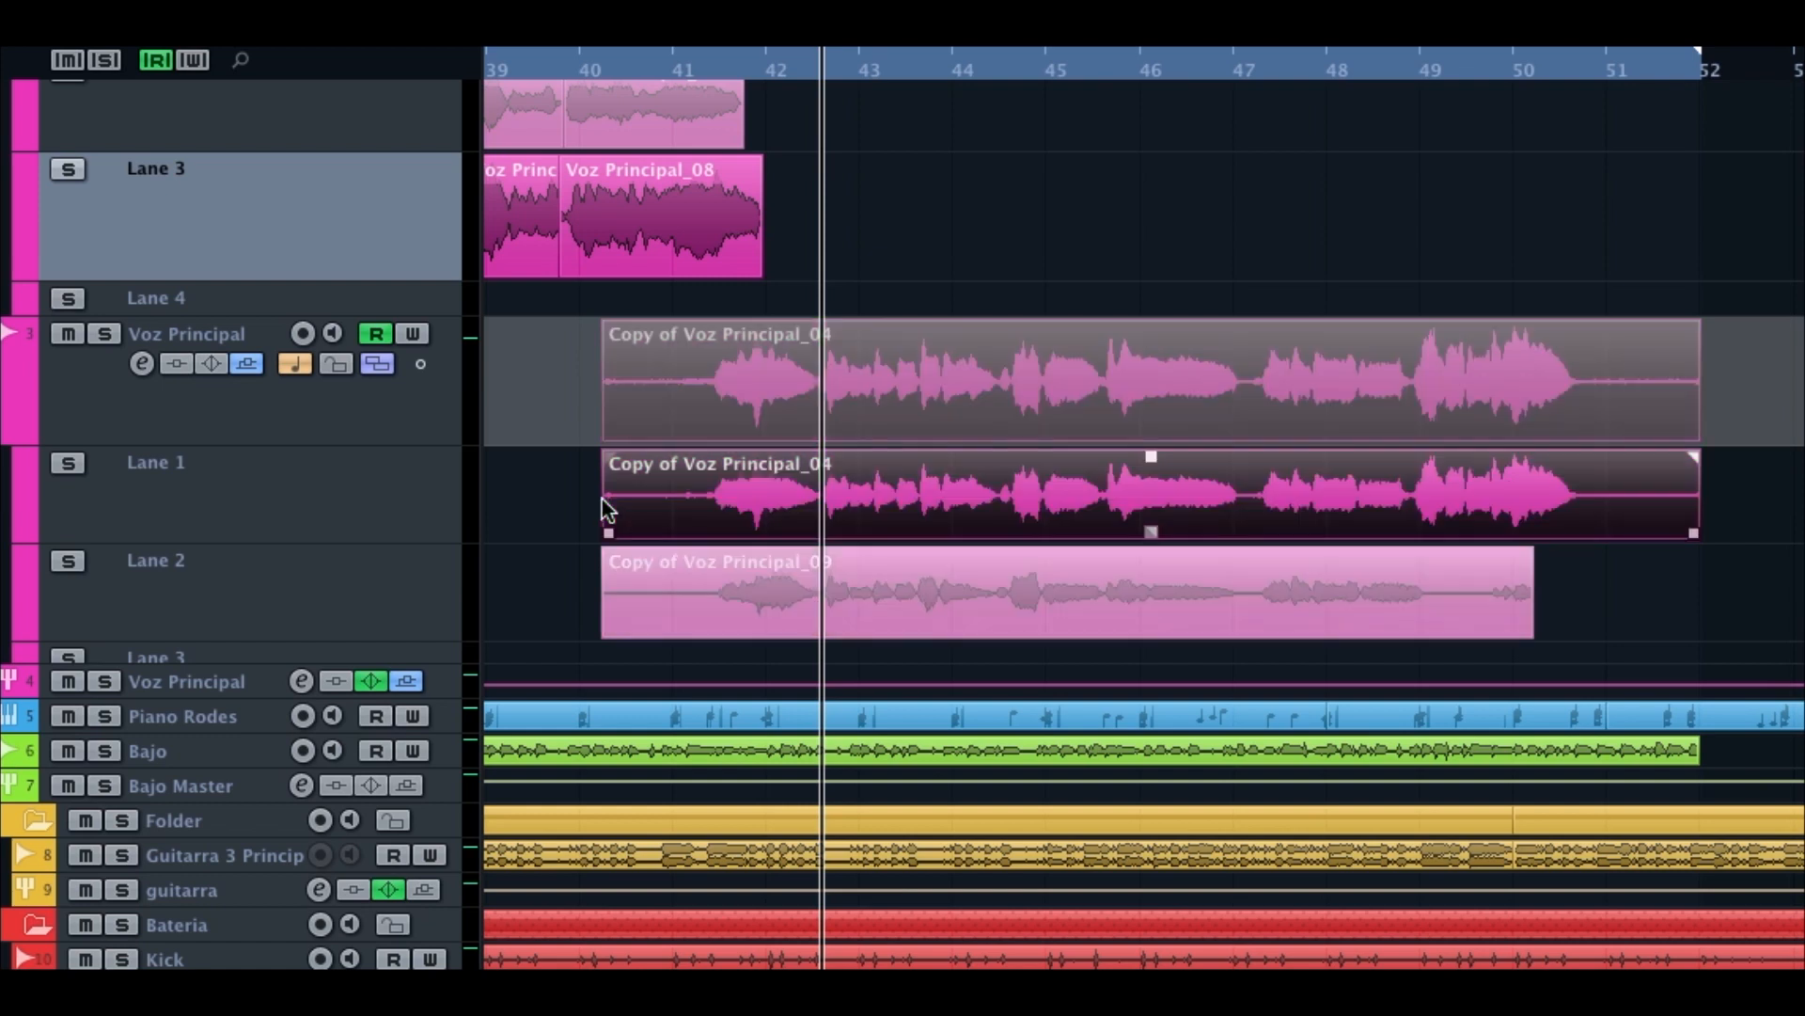
pyautogui.keyDown('shift'); pyautogui.click(730, 607); pyautogui.keyUp('shift')
pyautogui.press('3')
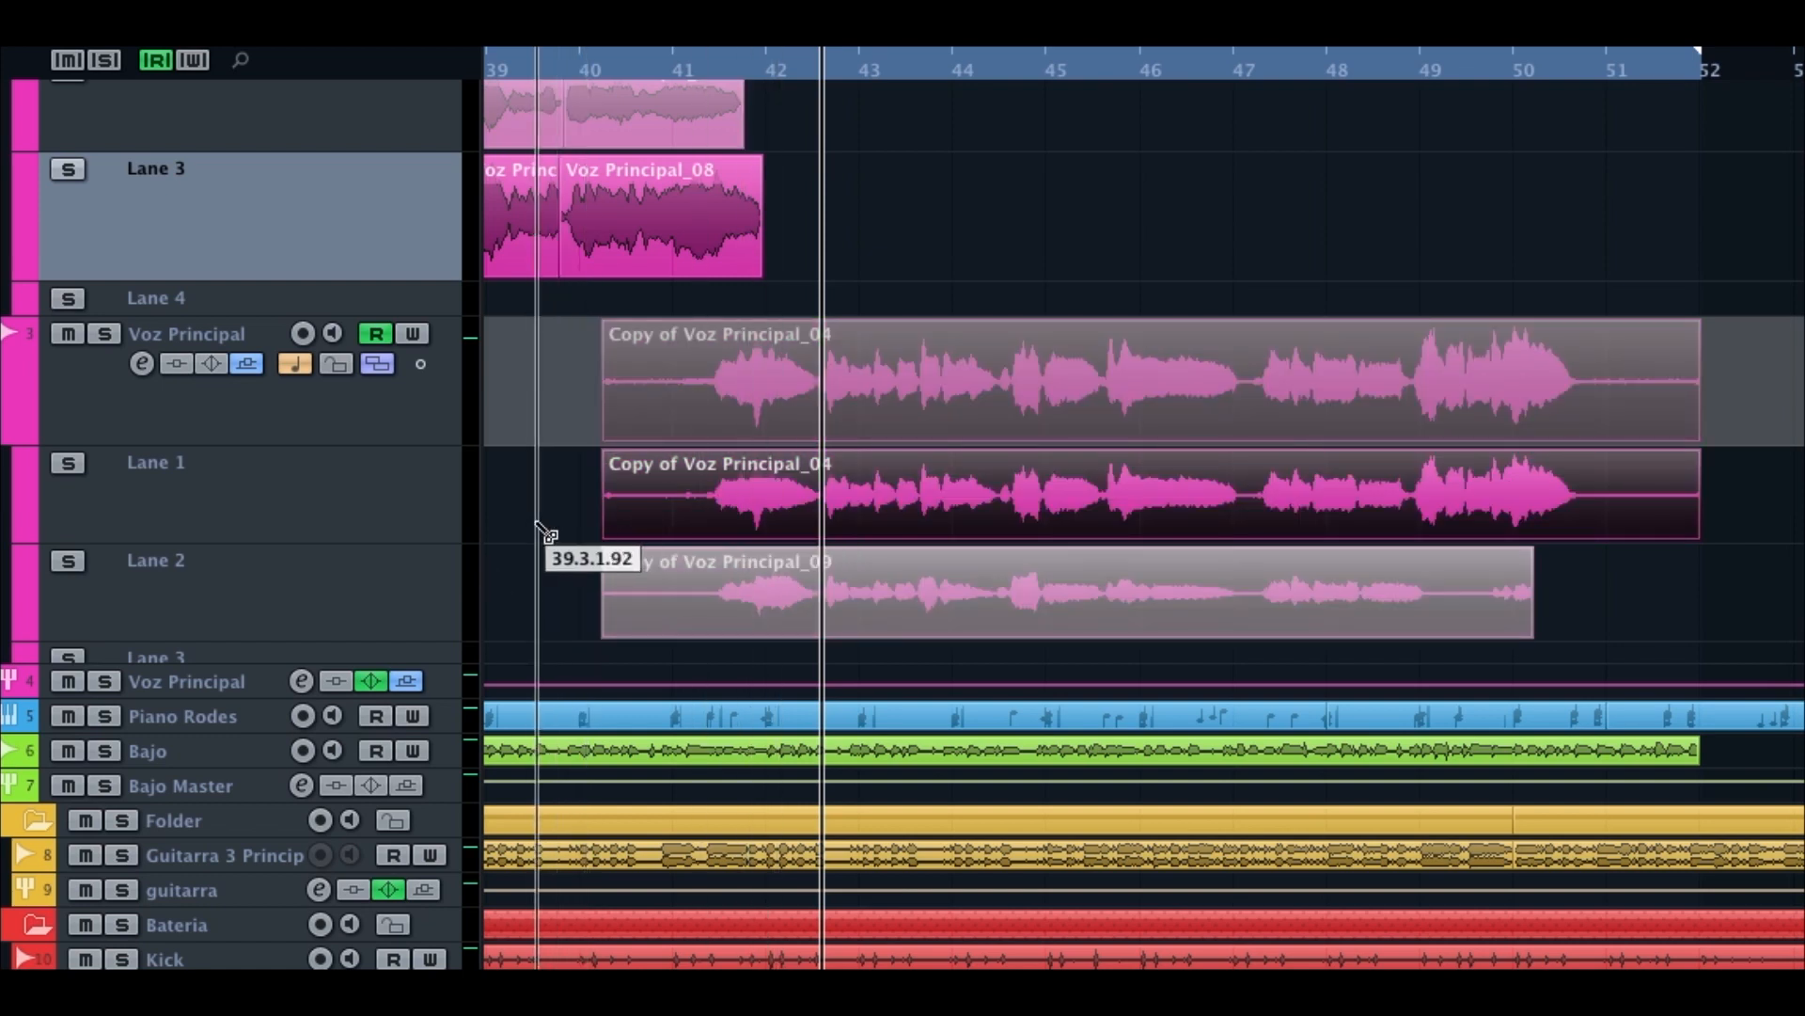
pyautogui.press('1')
pyautogui.moveTo(529, 497); pyautogui.dragTo(712, 580)
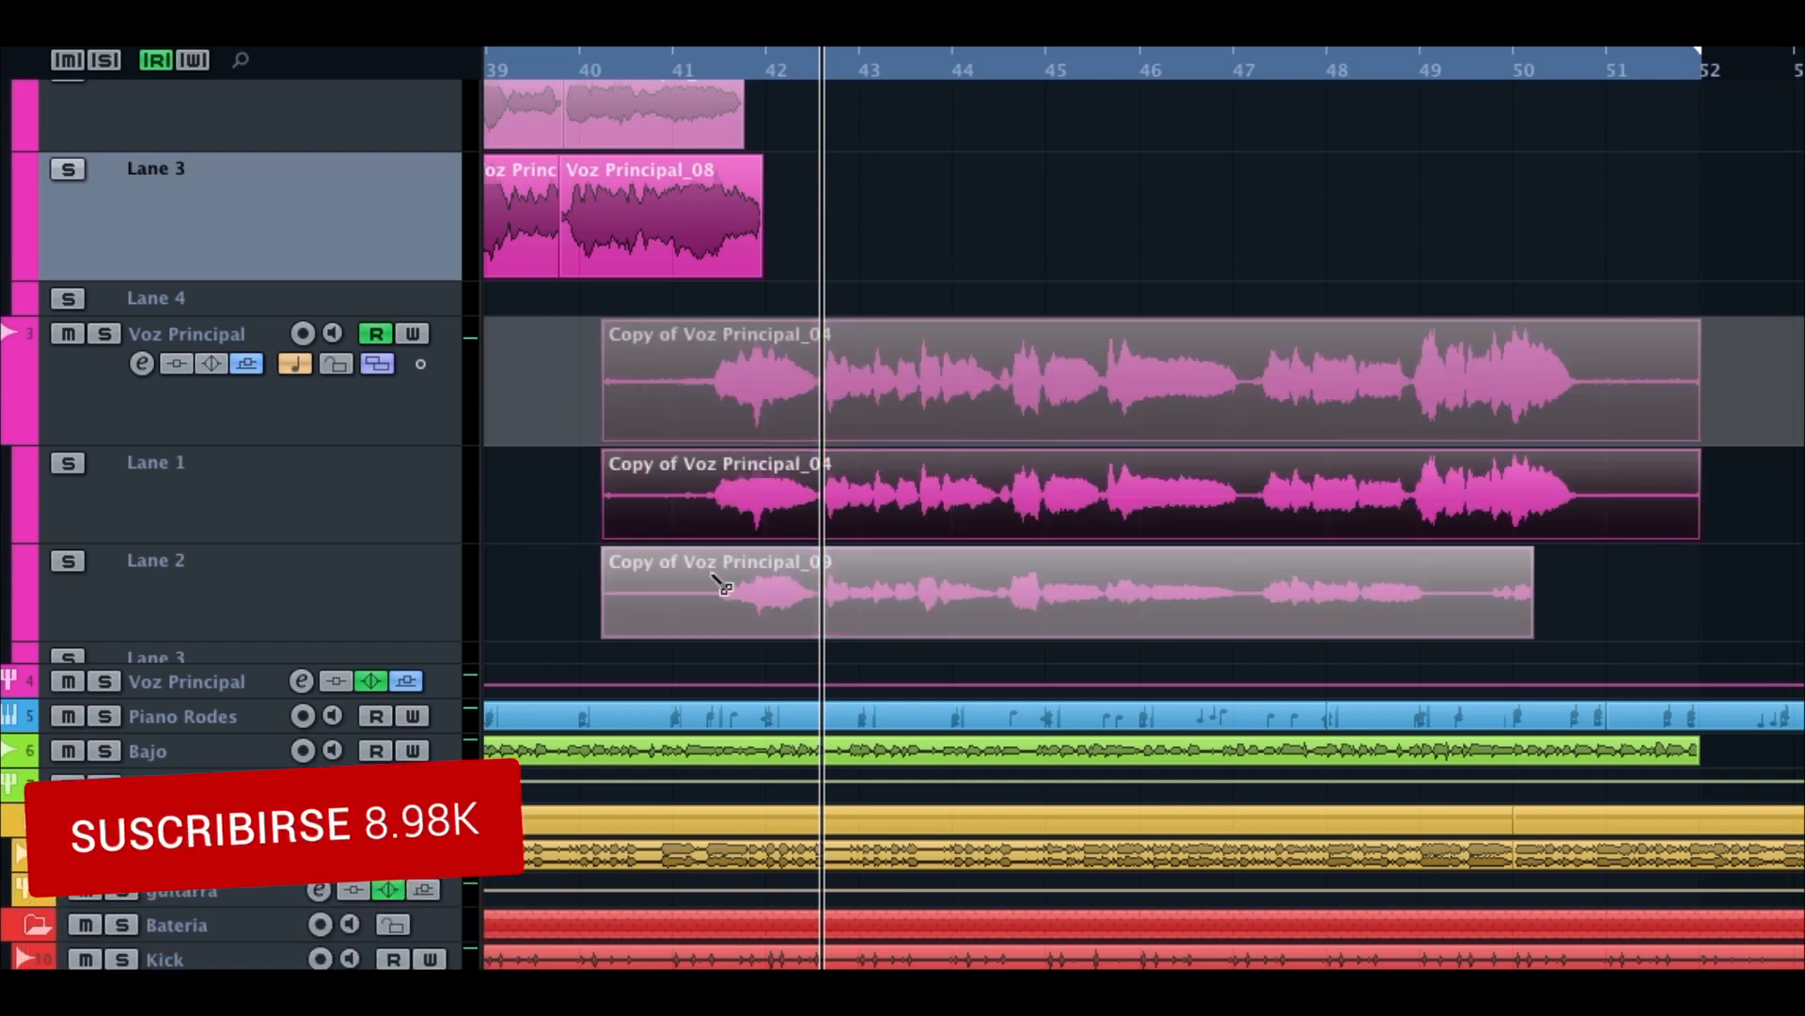
pyautogui.press('3')
pyautogui.click(711, 545)
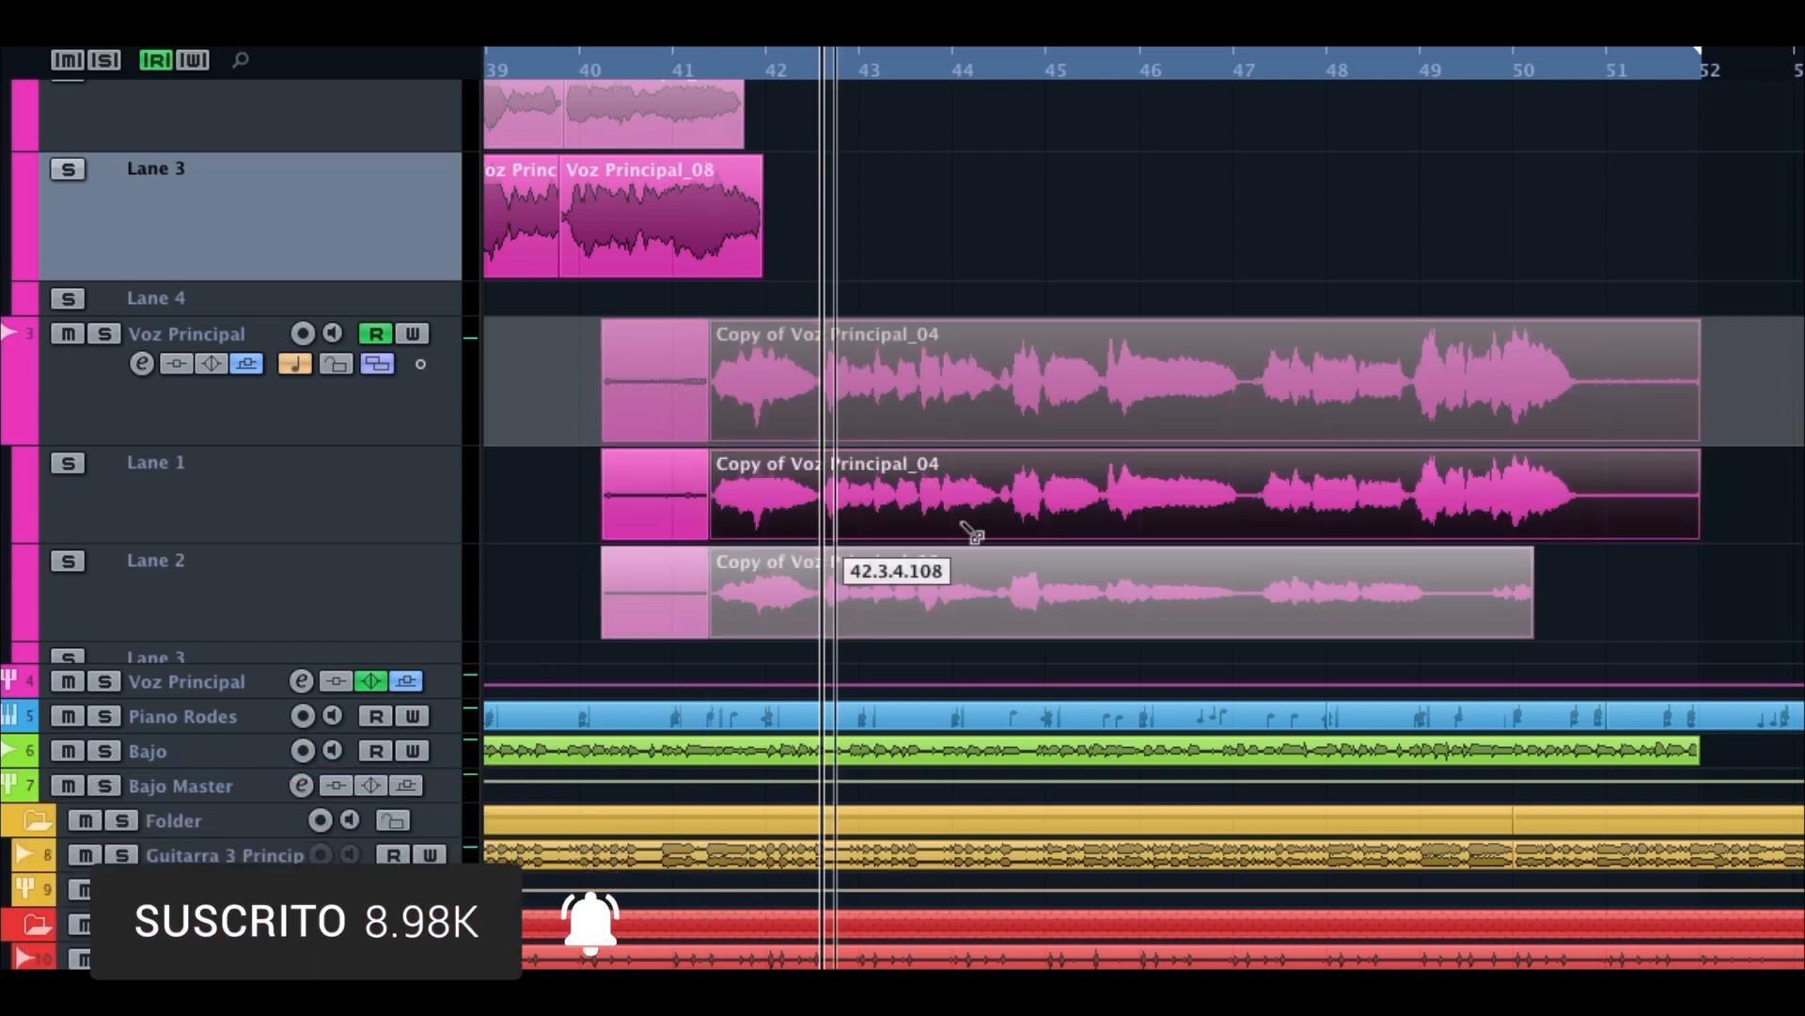
pyautogui.click(995, 523)
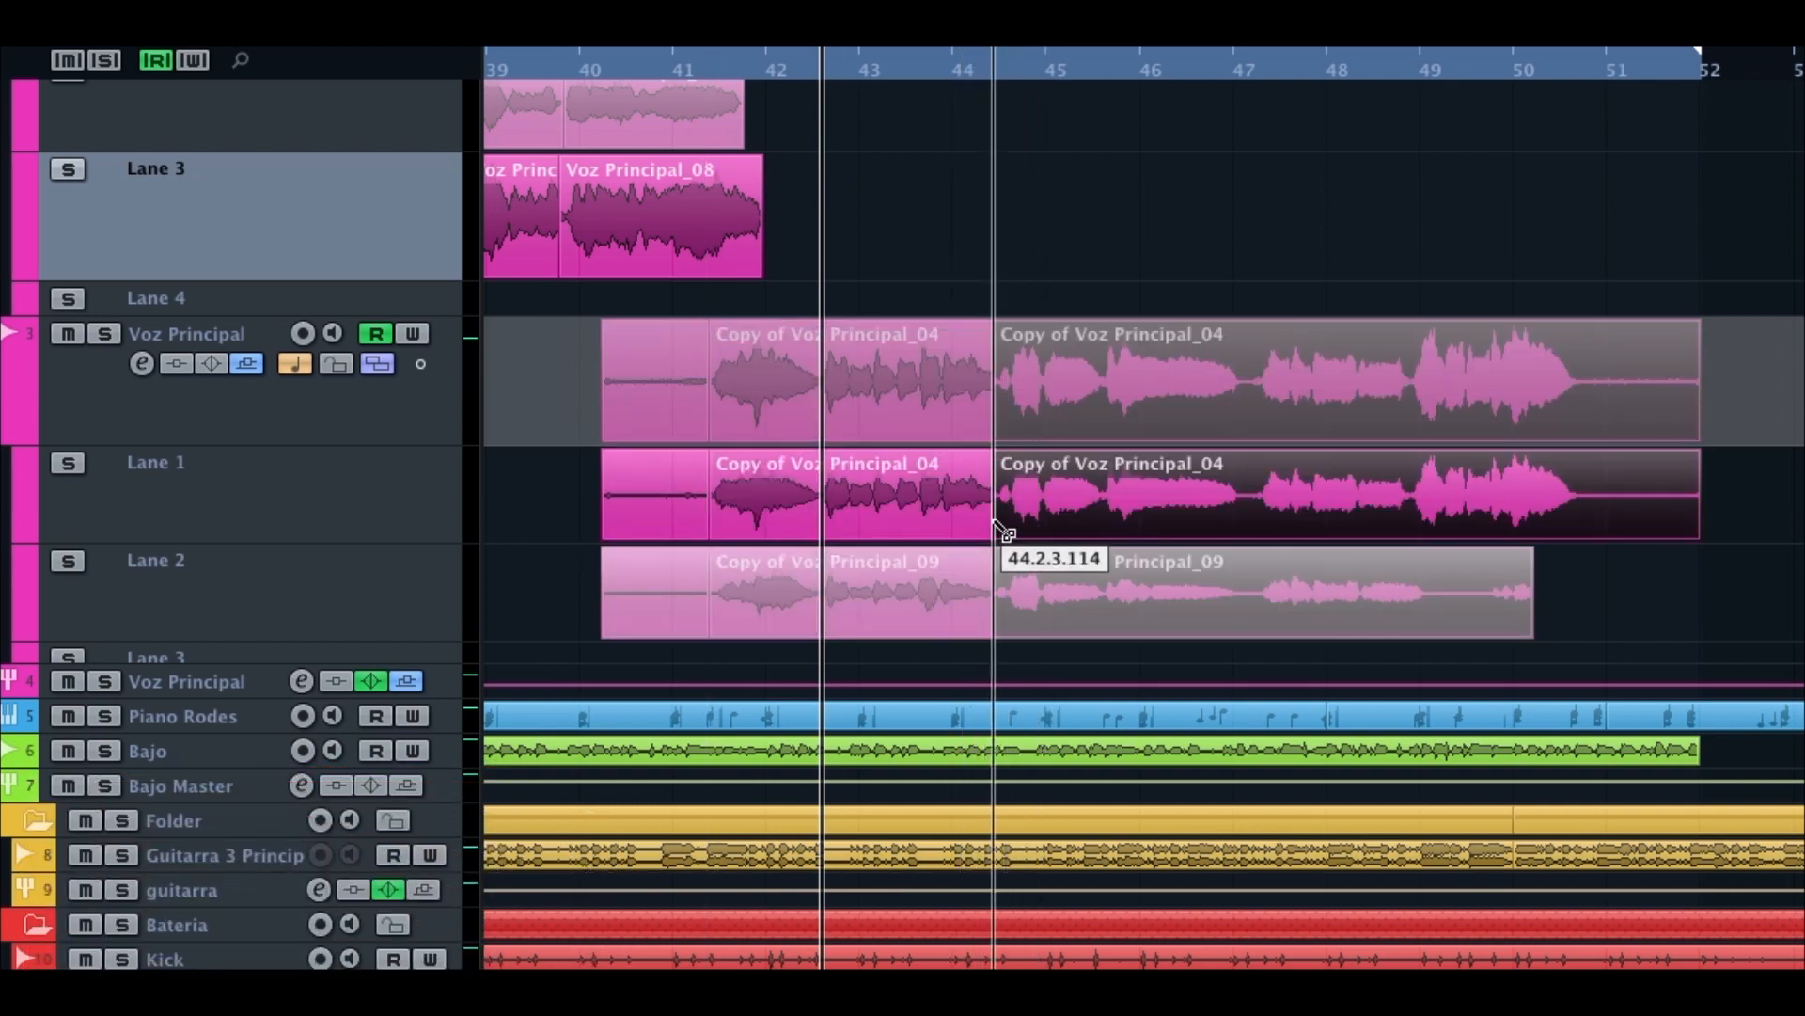
pyautogui.click(1242, 522)
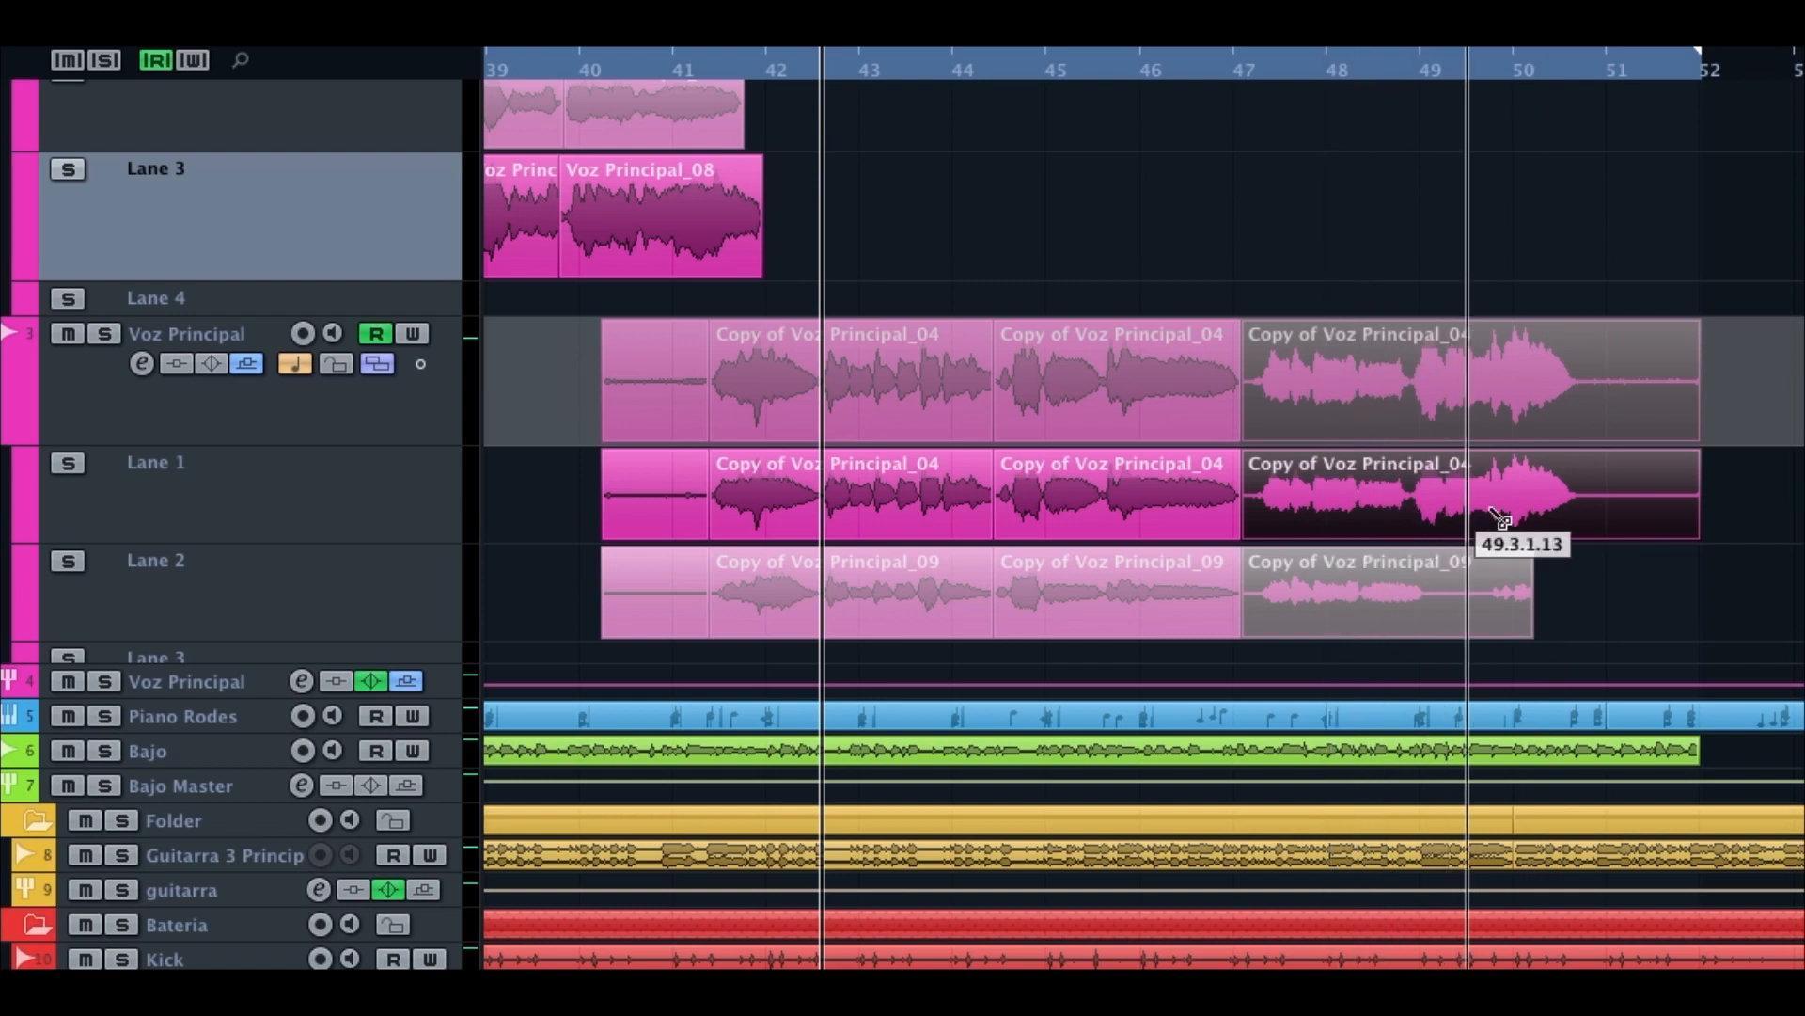
pyautogui.press('1')
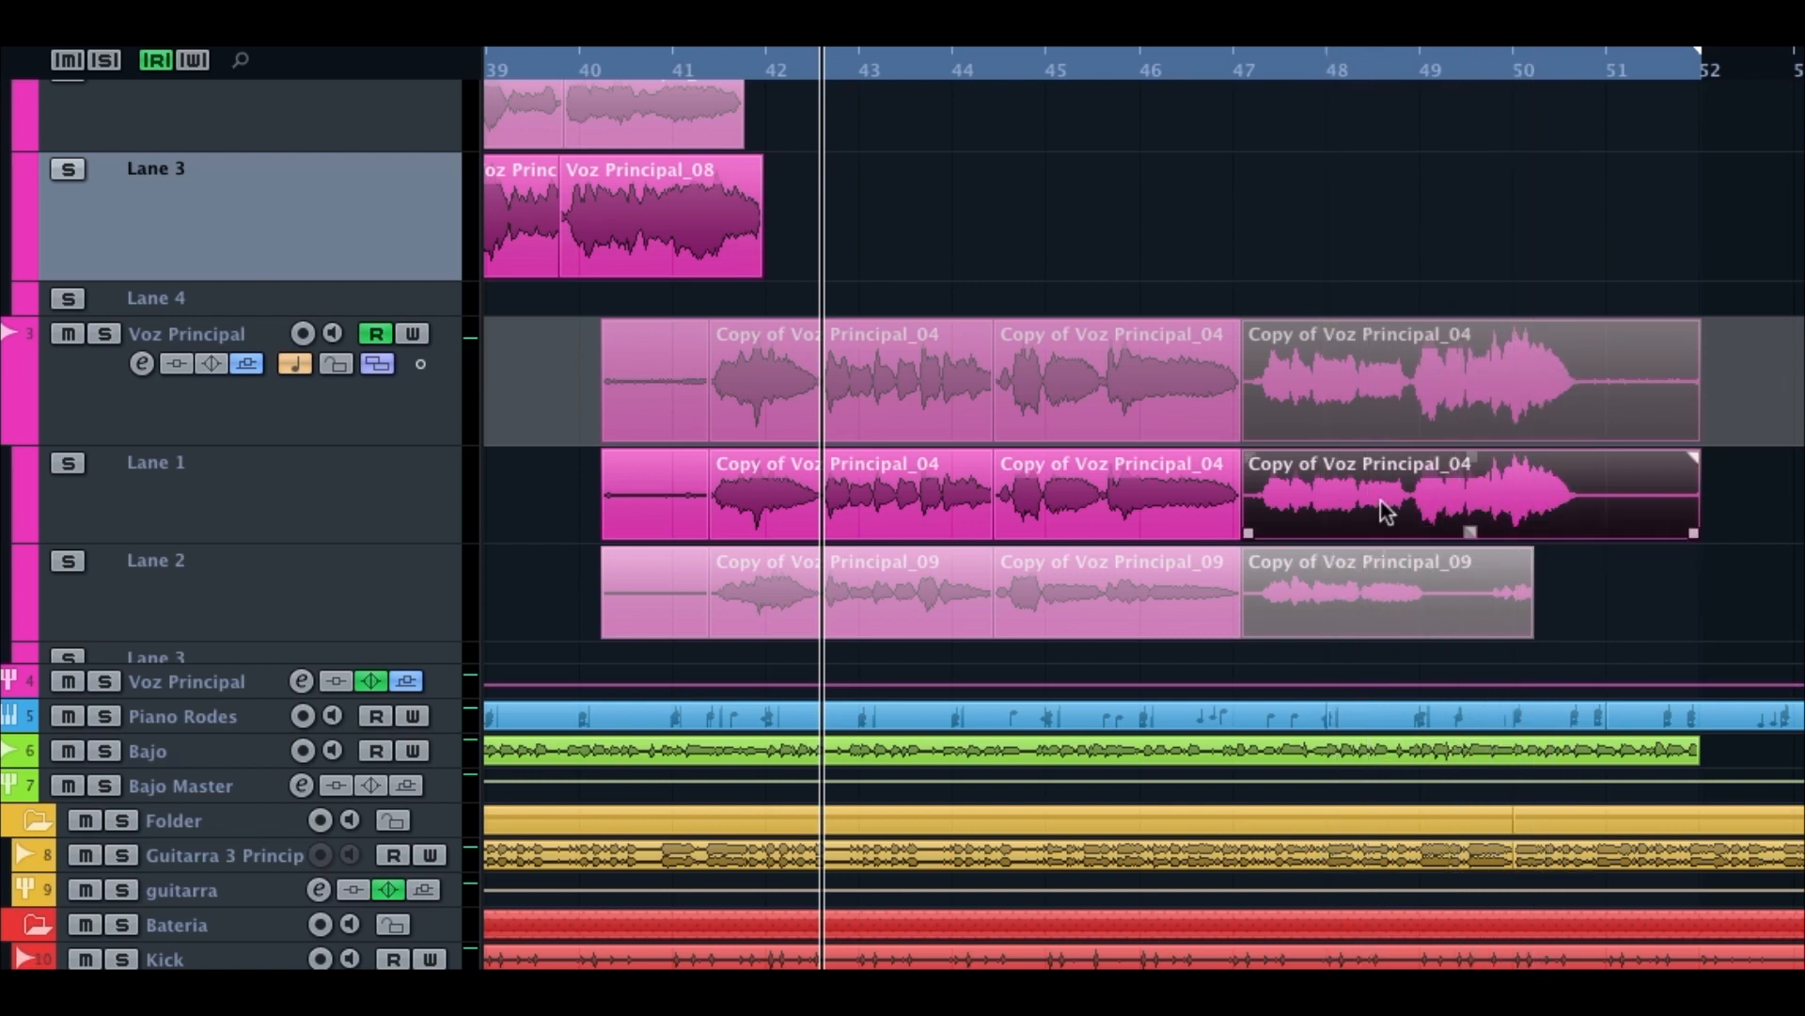
# Step: Delete the near-silent opening segments of both Copy of Voz Principal takes before about bar 41.3
pyautogui.moveTo(578, 487); pyautogui.dragTo(658, 600)
pyautogui.press('Delete')
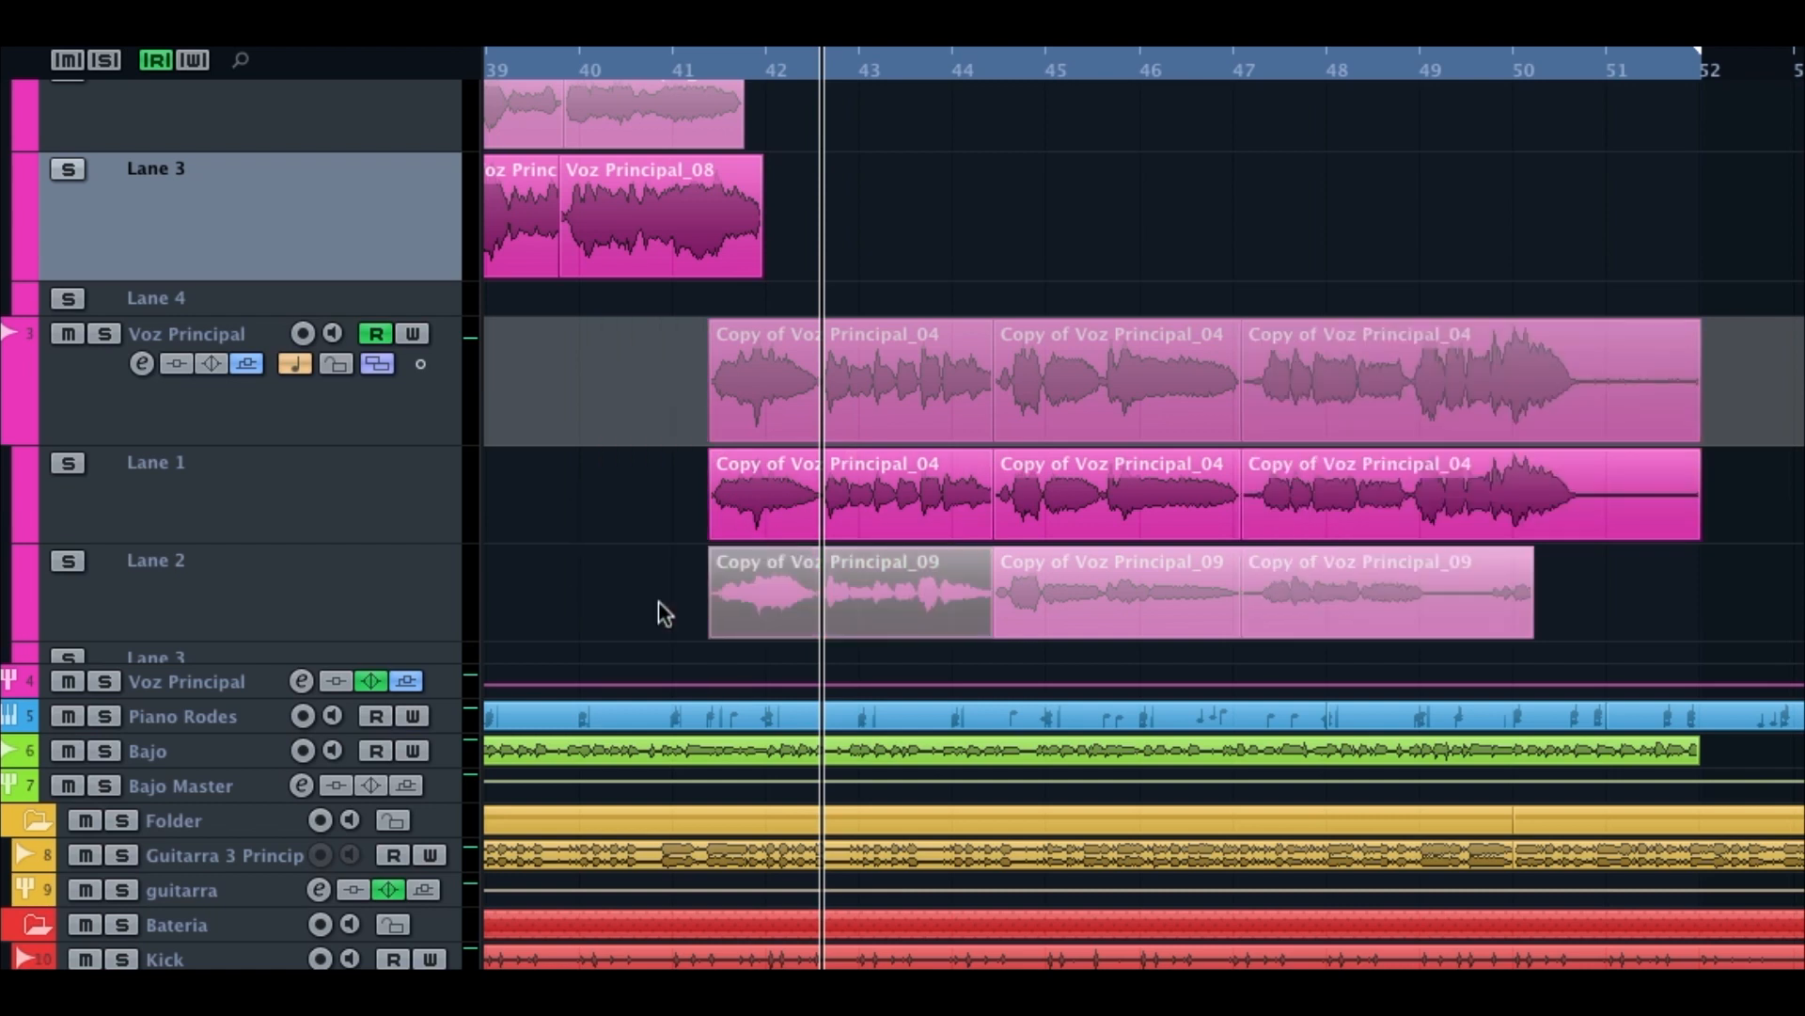
# Step: Trim the end of the Copy of Voz Principal_04 take to about bar 50.6 and add short fades at its outer edges
pyautogui.moveTo(645, 479); pyautogui.dragTo(725, 455)
pyautogui.moveTo(1696, 536); pyautogui.dragTo(1577, 528)
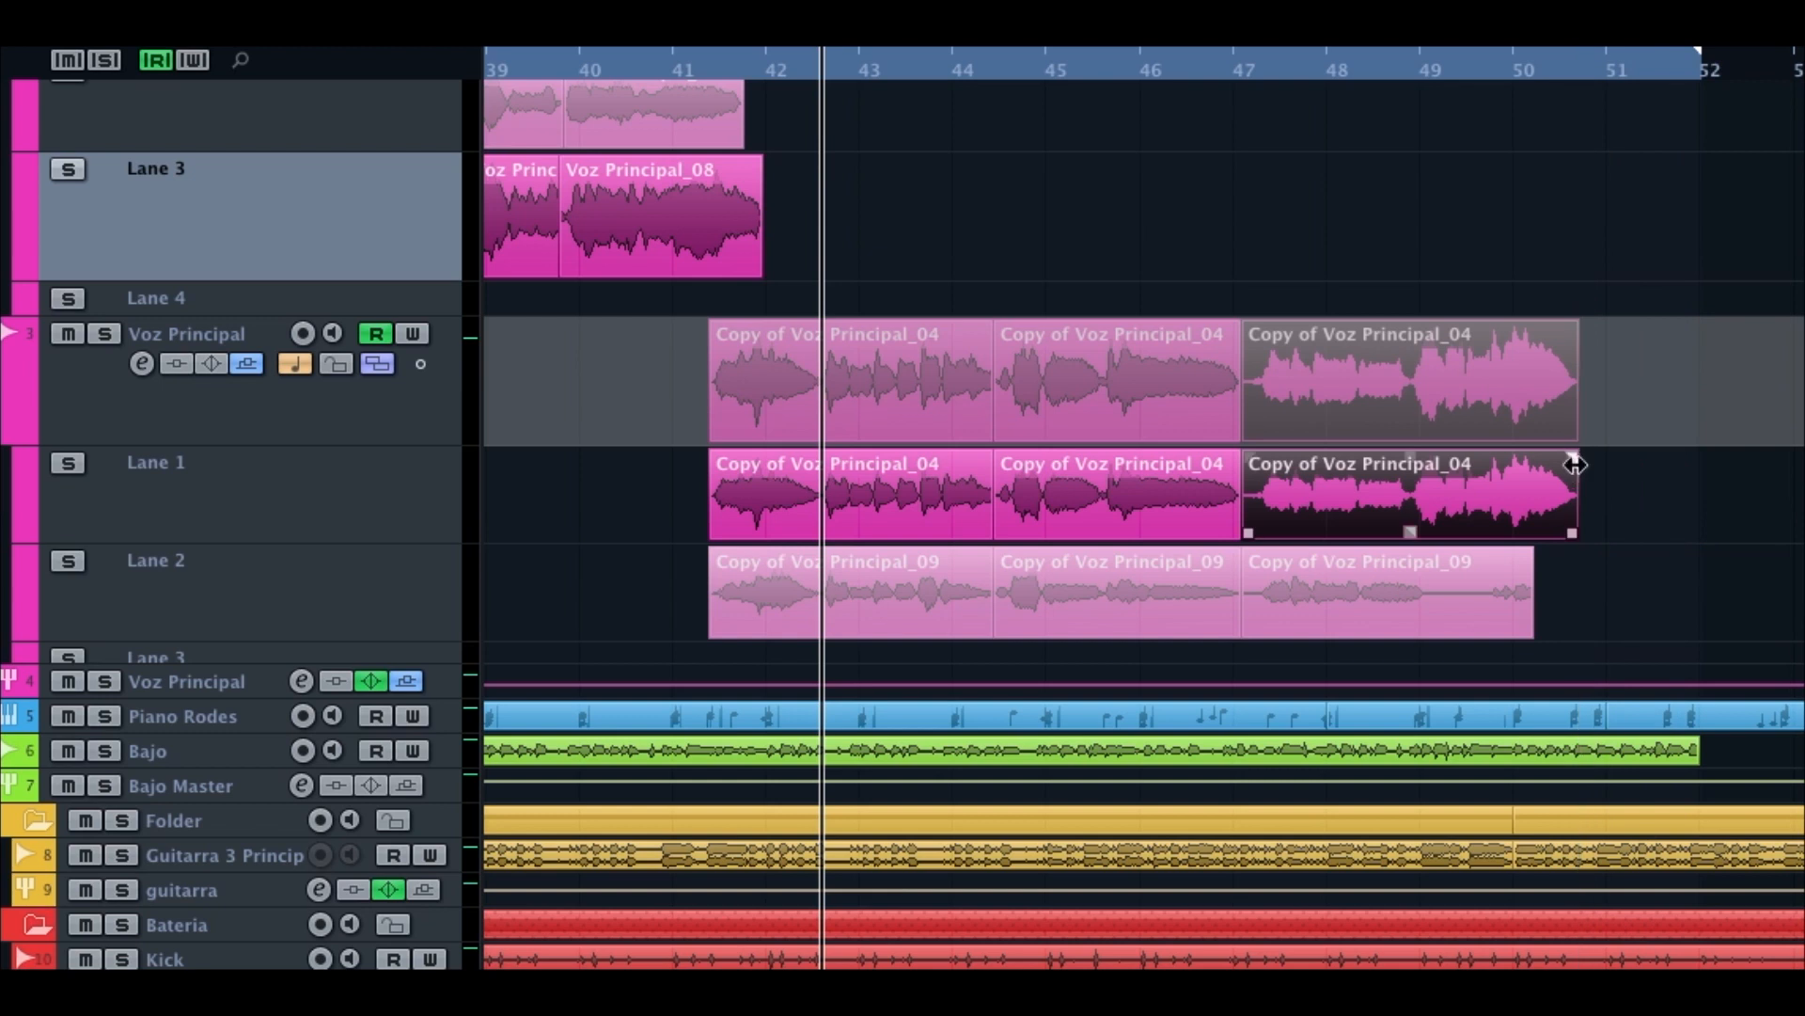
pyautogui.moveTo(1575, 458); pyautogui.dragTo(675, 499)
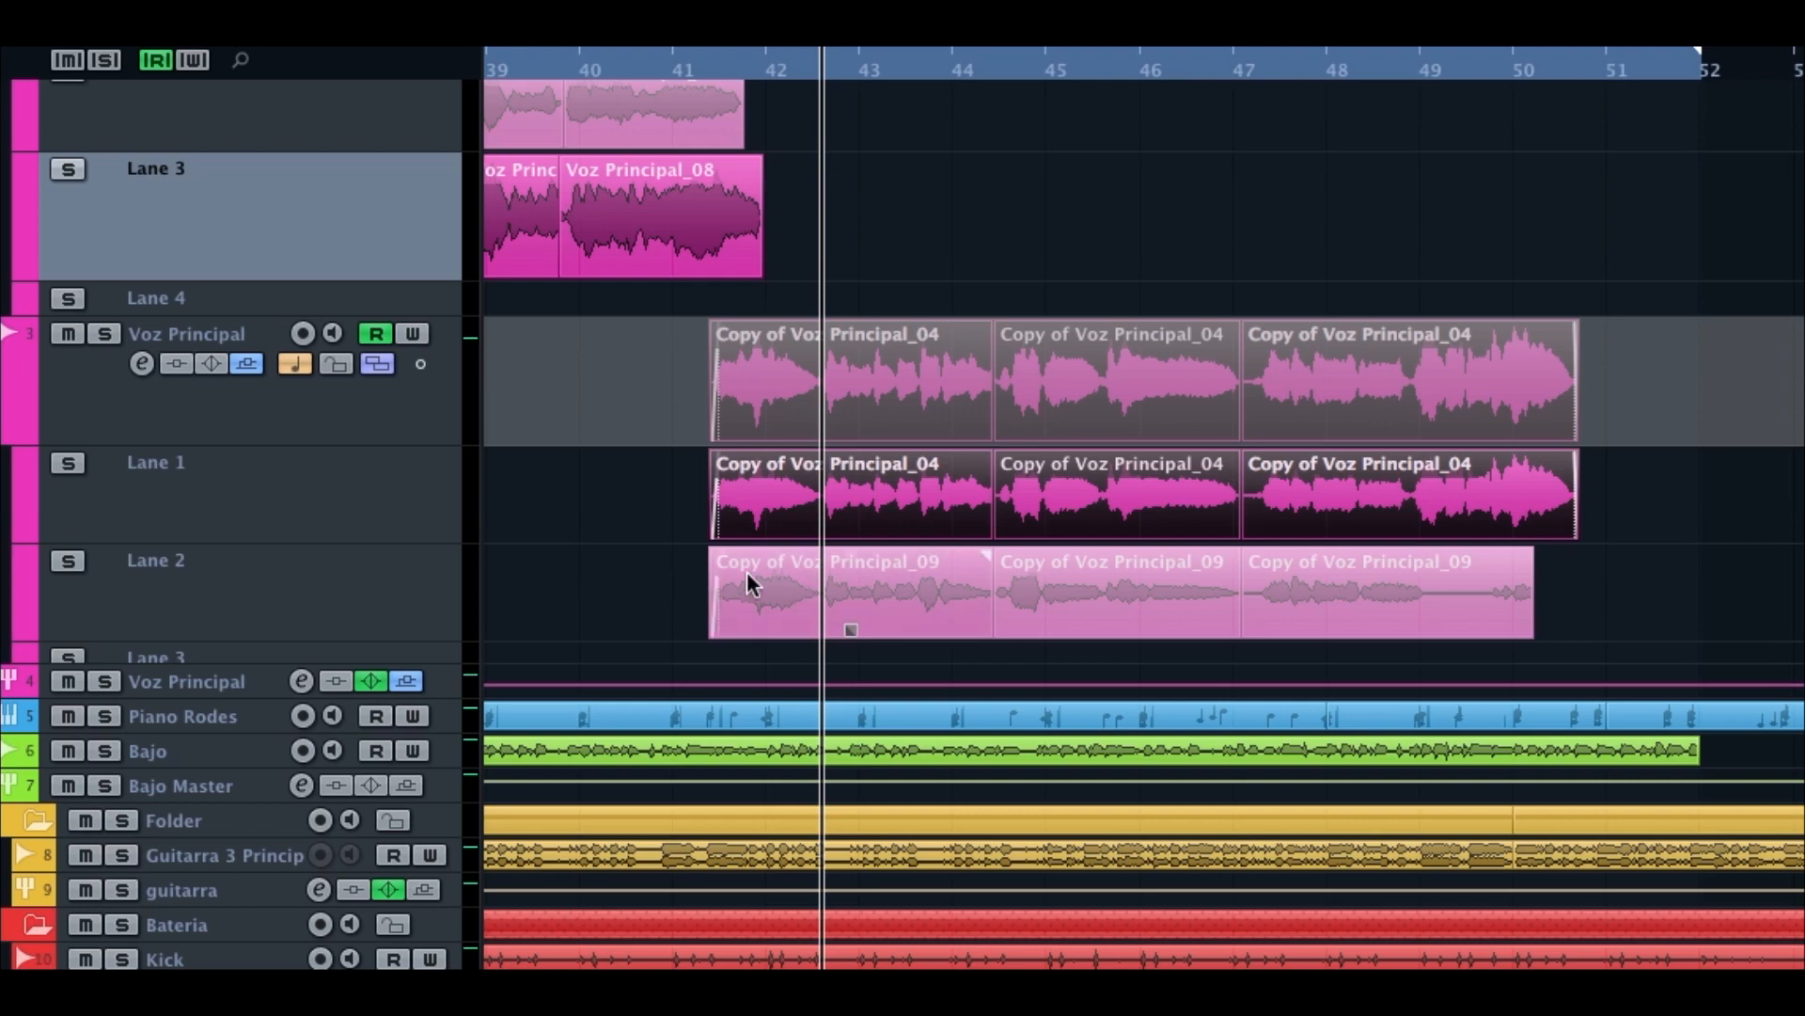
# Step: Activate Copy of Voz Principal_09 in Lane 2 for the middle phrase, keeping Copy of Voz Principal_04 for the first and last phrases
pyautogui.moveTo(675, 514); pyautogui.dragTo(1481, 606)
pyautogui.click(1568, 594)
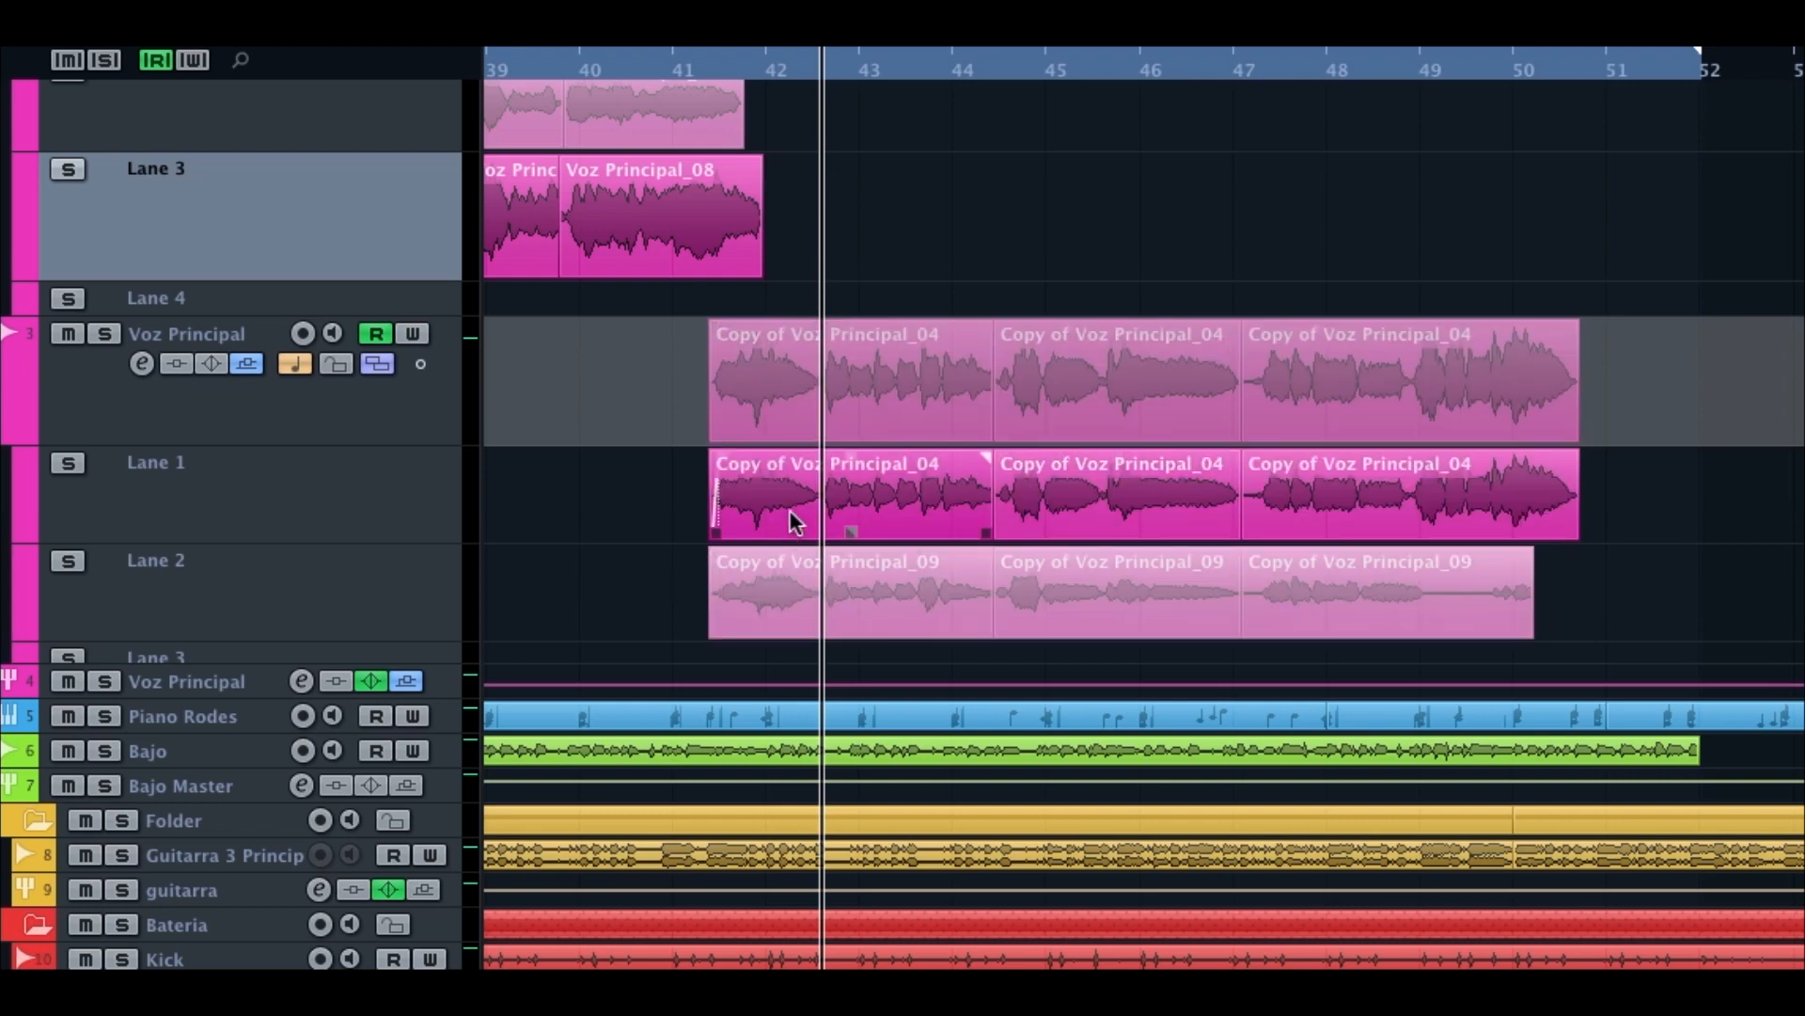
pyautogui.click(859, 541)
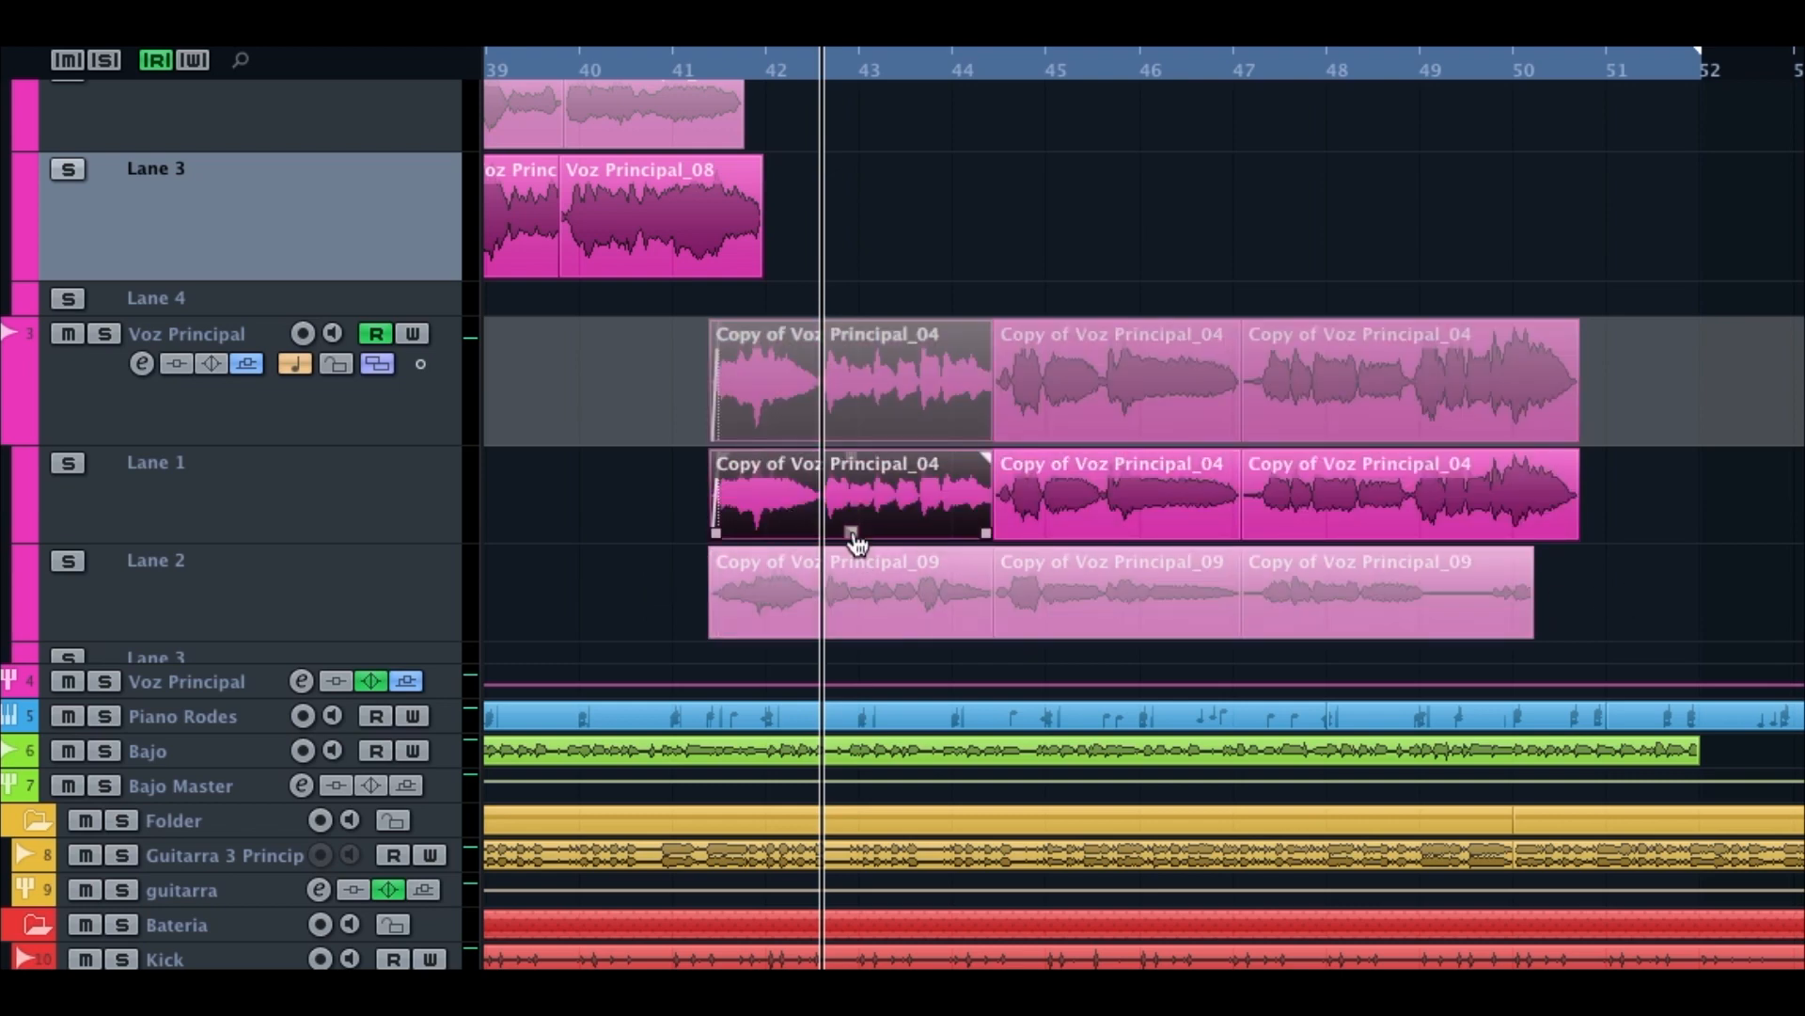
pyautogui.click(1119, 637)
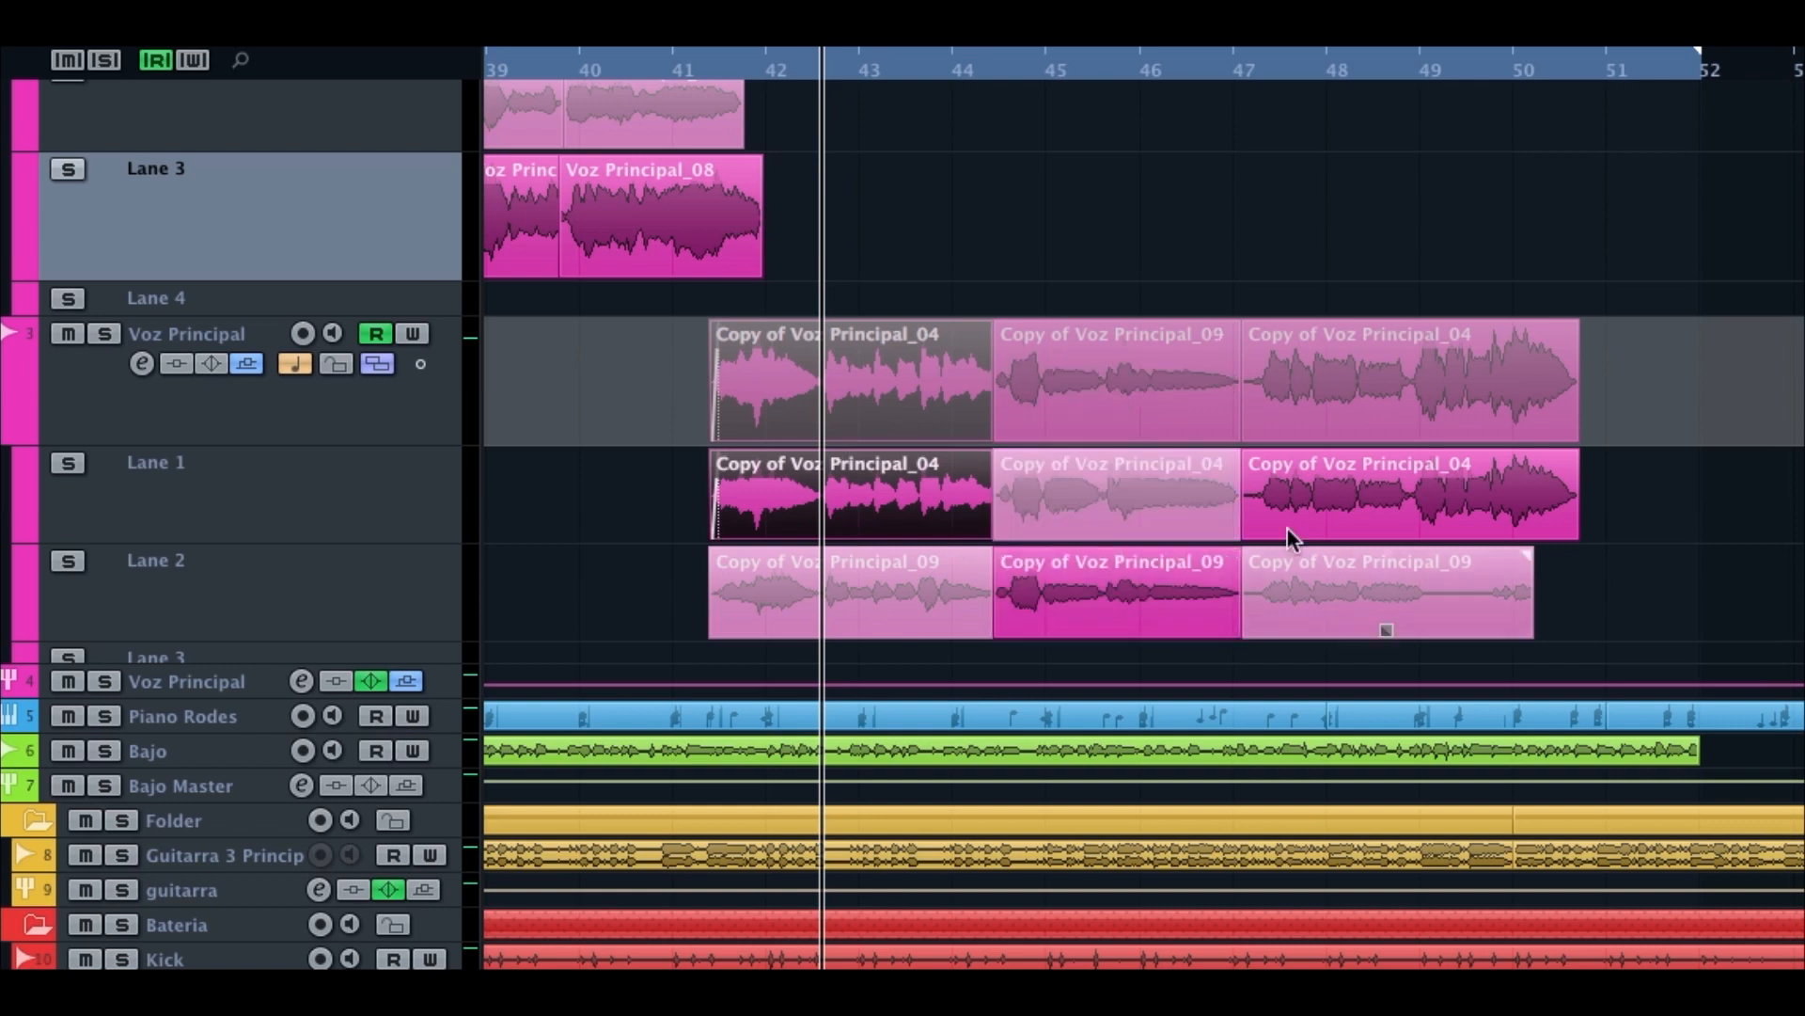
pyautogui.click(1412, 547)
pyautogui.click(1412, 543)
# Step: Enlarge Lane 3 of the second Voz Principal track and move the three active phrase segments from Lanes 1 and 2 into it
pyautogui.moveTo(323, 663); pyautogui.dragTo(327, 801)
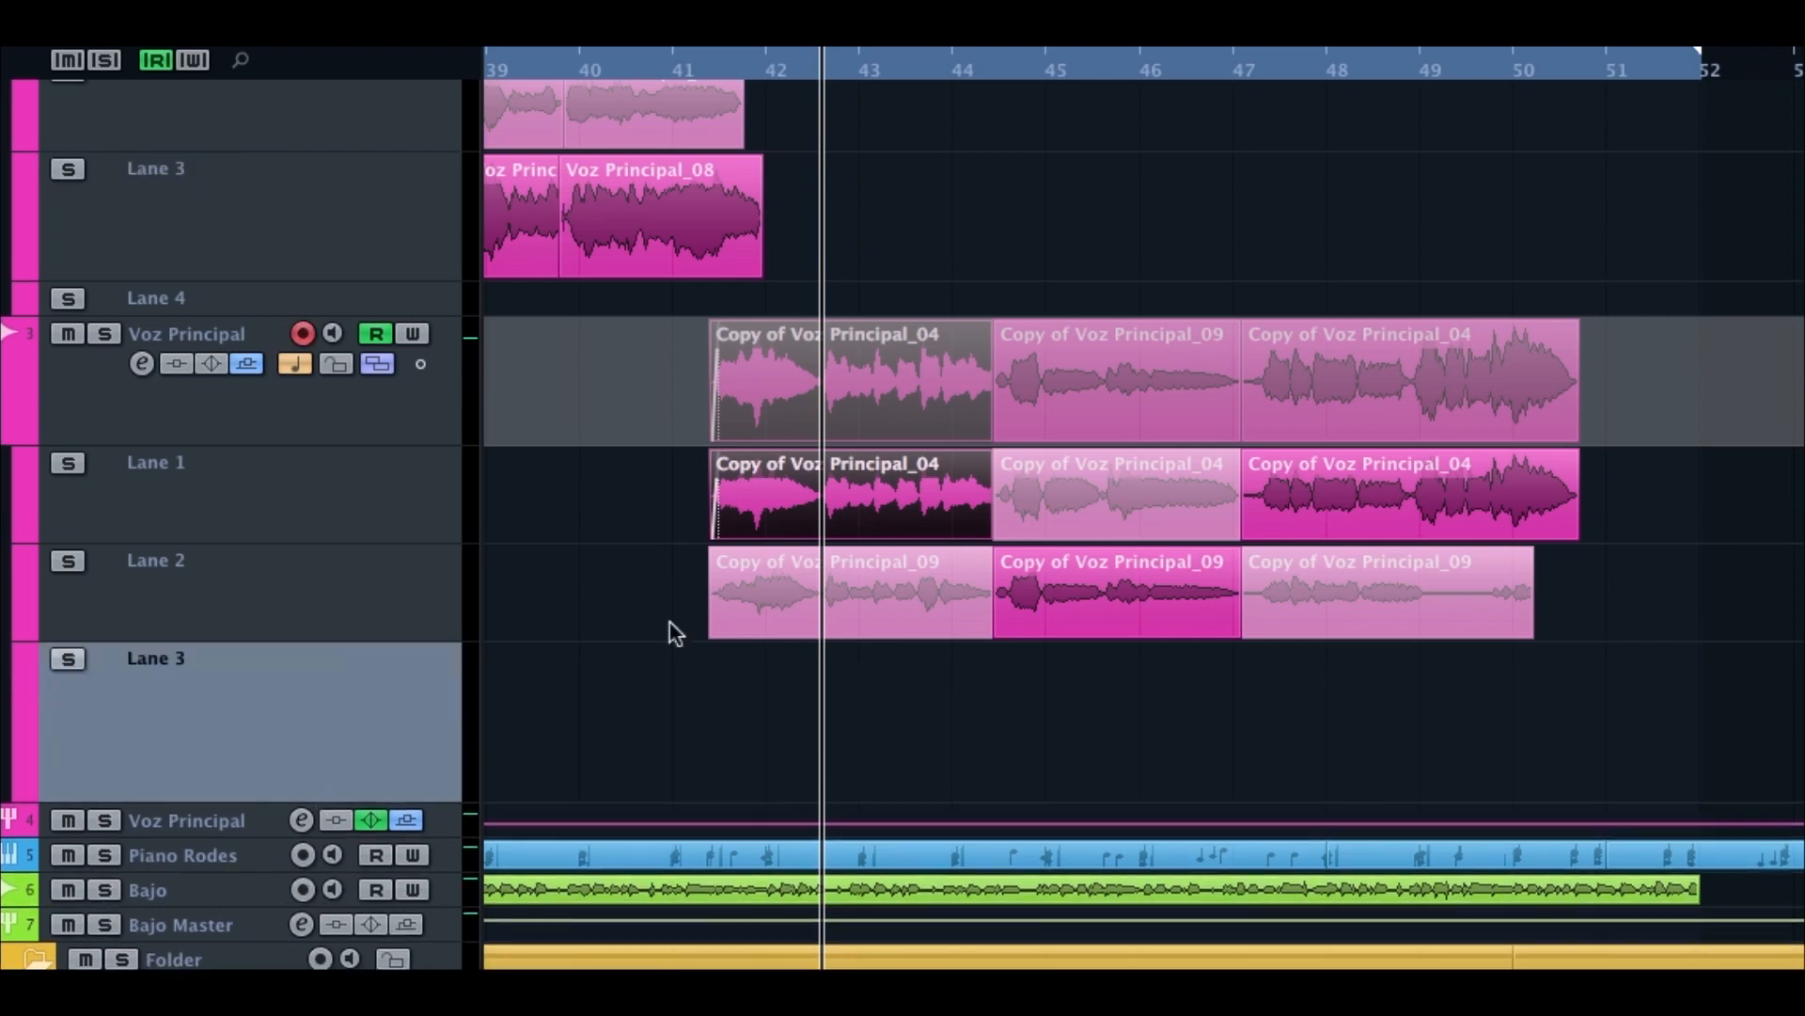
pyautogui.click(767, 520)
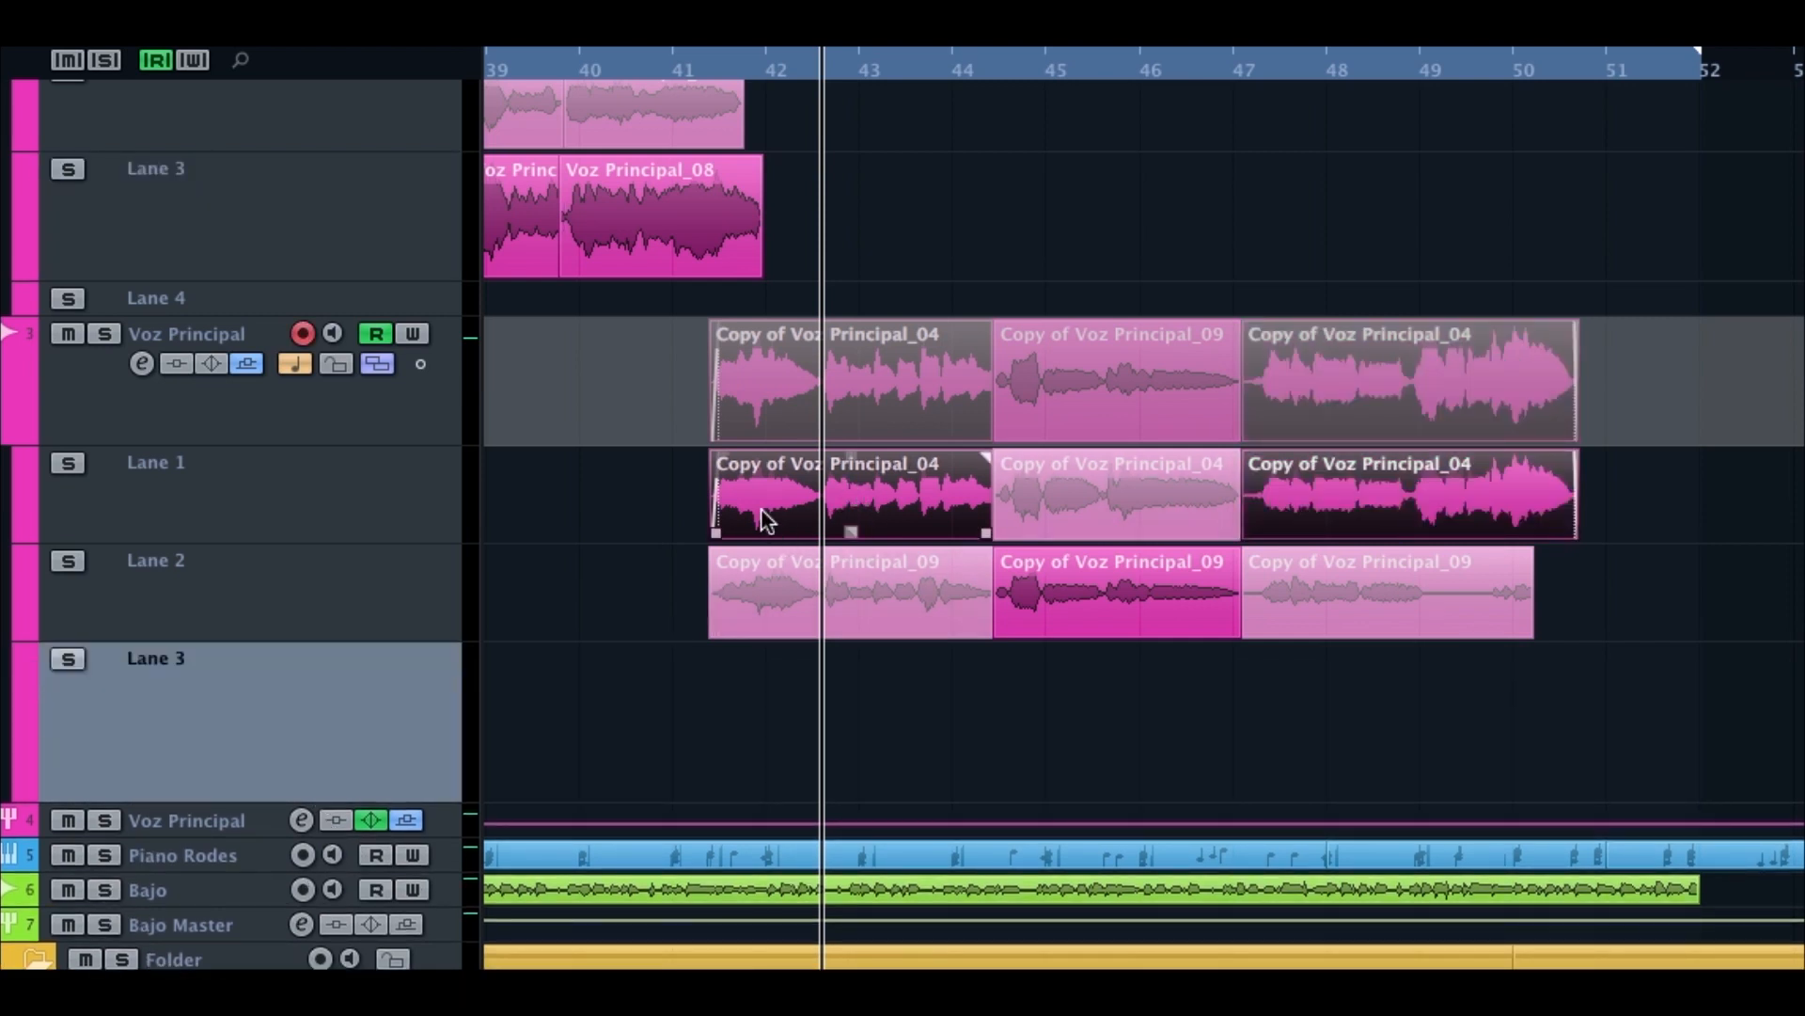
pyautogui.moveTo(766, 520); pyautogui.dragTo(764, 679)
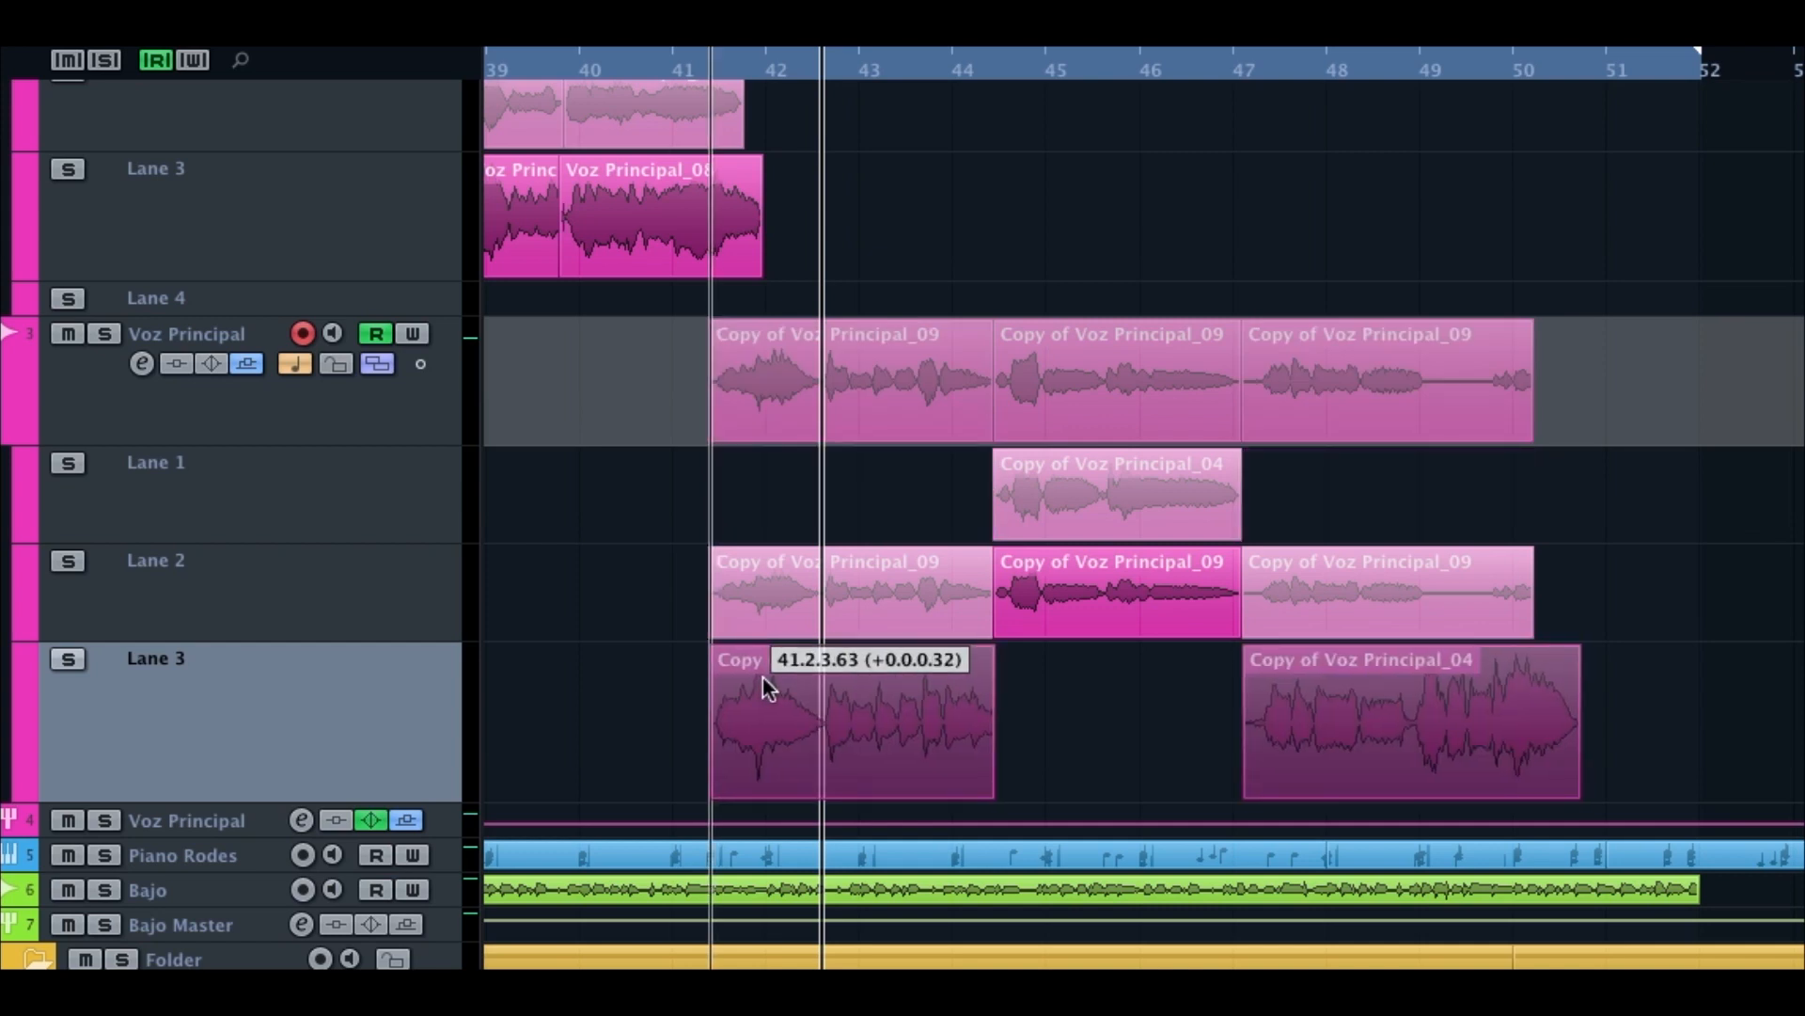
pyautogui.moveTo(1008, 658); pyautogui.dragTo(1011, 656)
pyautogui.moveTo(1047, 593); pyautogui.dragTo(1053, 699)
# Step: Crossfade the joins between the three Lane 3 phrase segments of the second Voz Principal track, near bars 44.4 and 47
pyautogui.moveTo(605, 728); pyautogui.dragTo(1633, 770)
pyautogui.moveTo(1251, 794); pyautogui.dragTo(1235, 792)
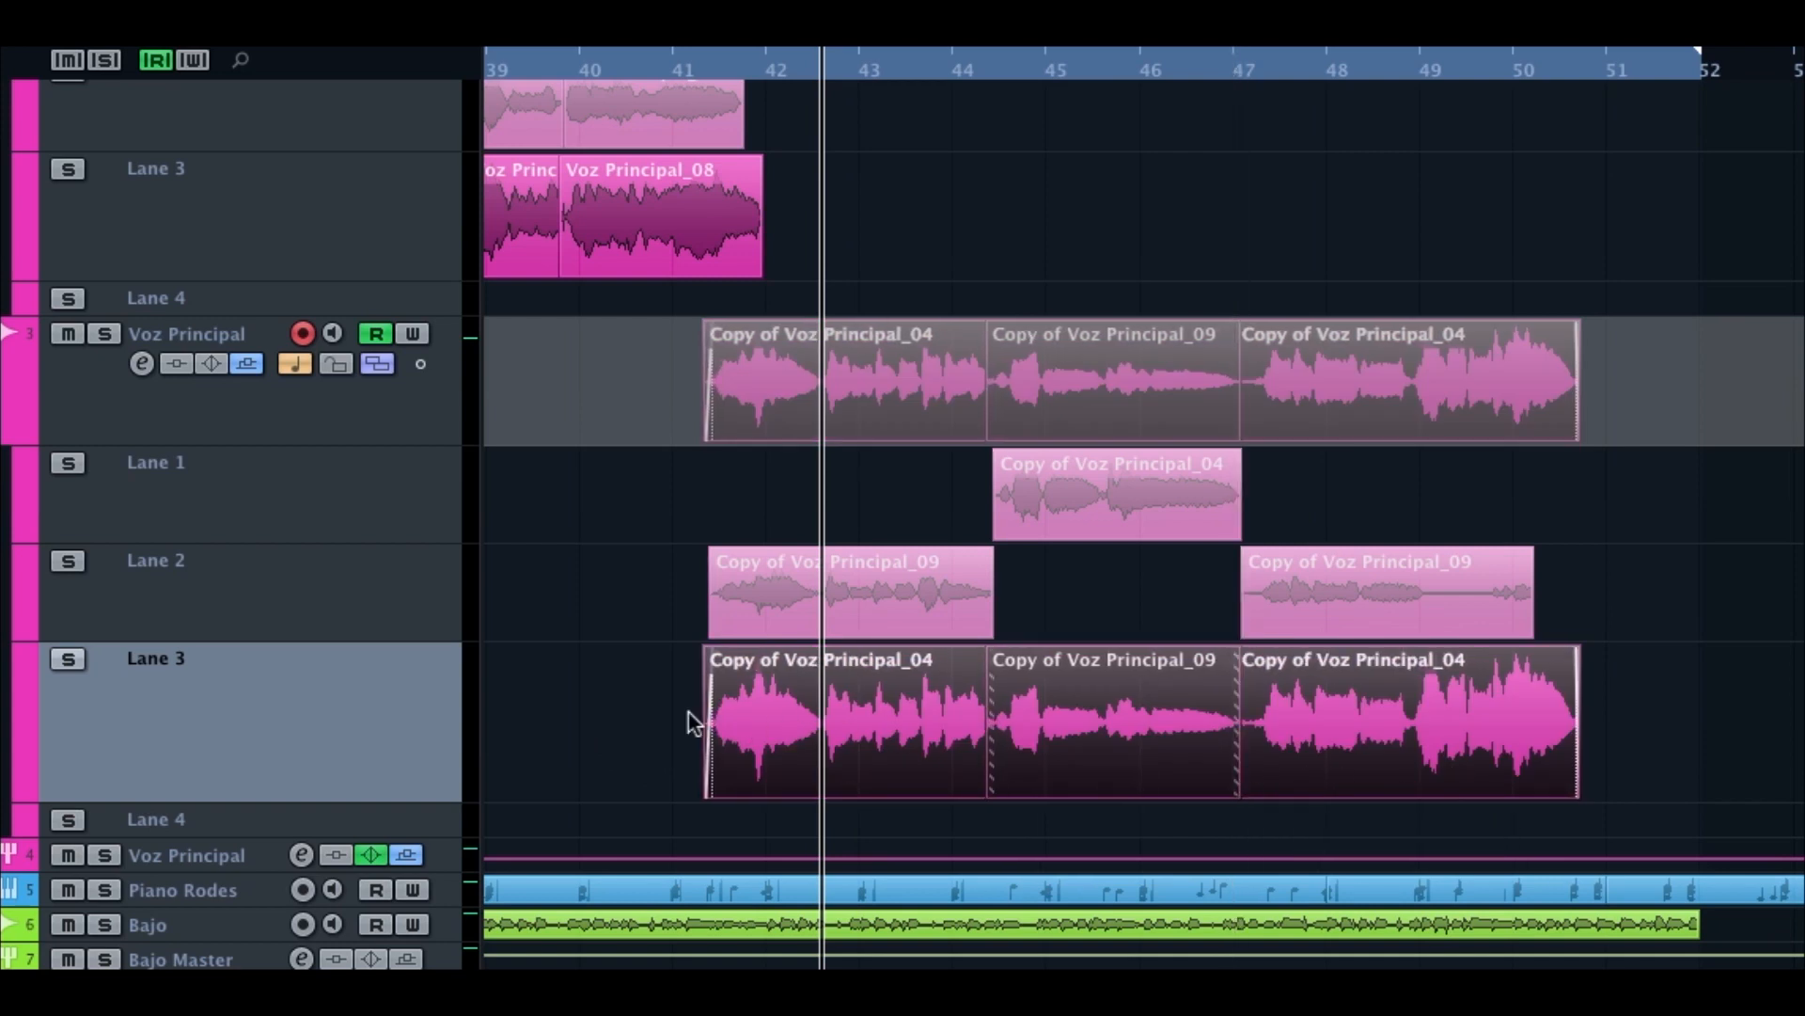
pyautogui.moveTo(653, 709); pyautogui.dragTo(1786, 767)
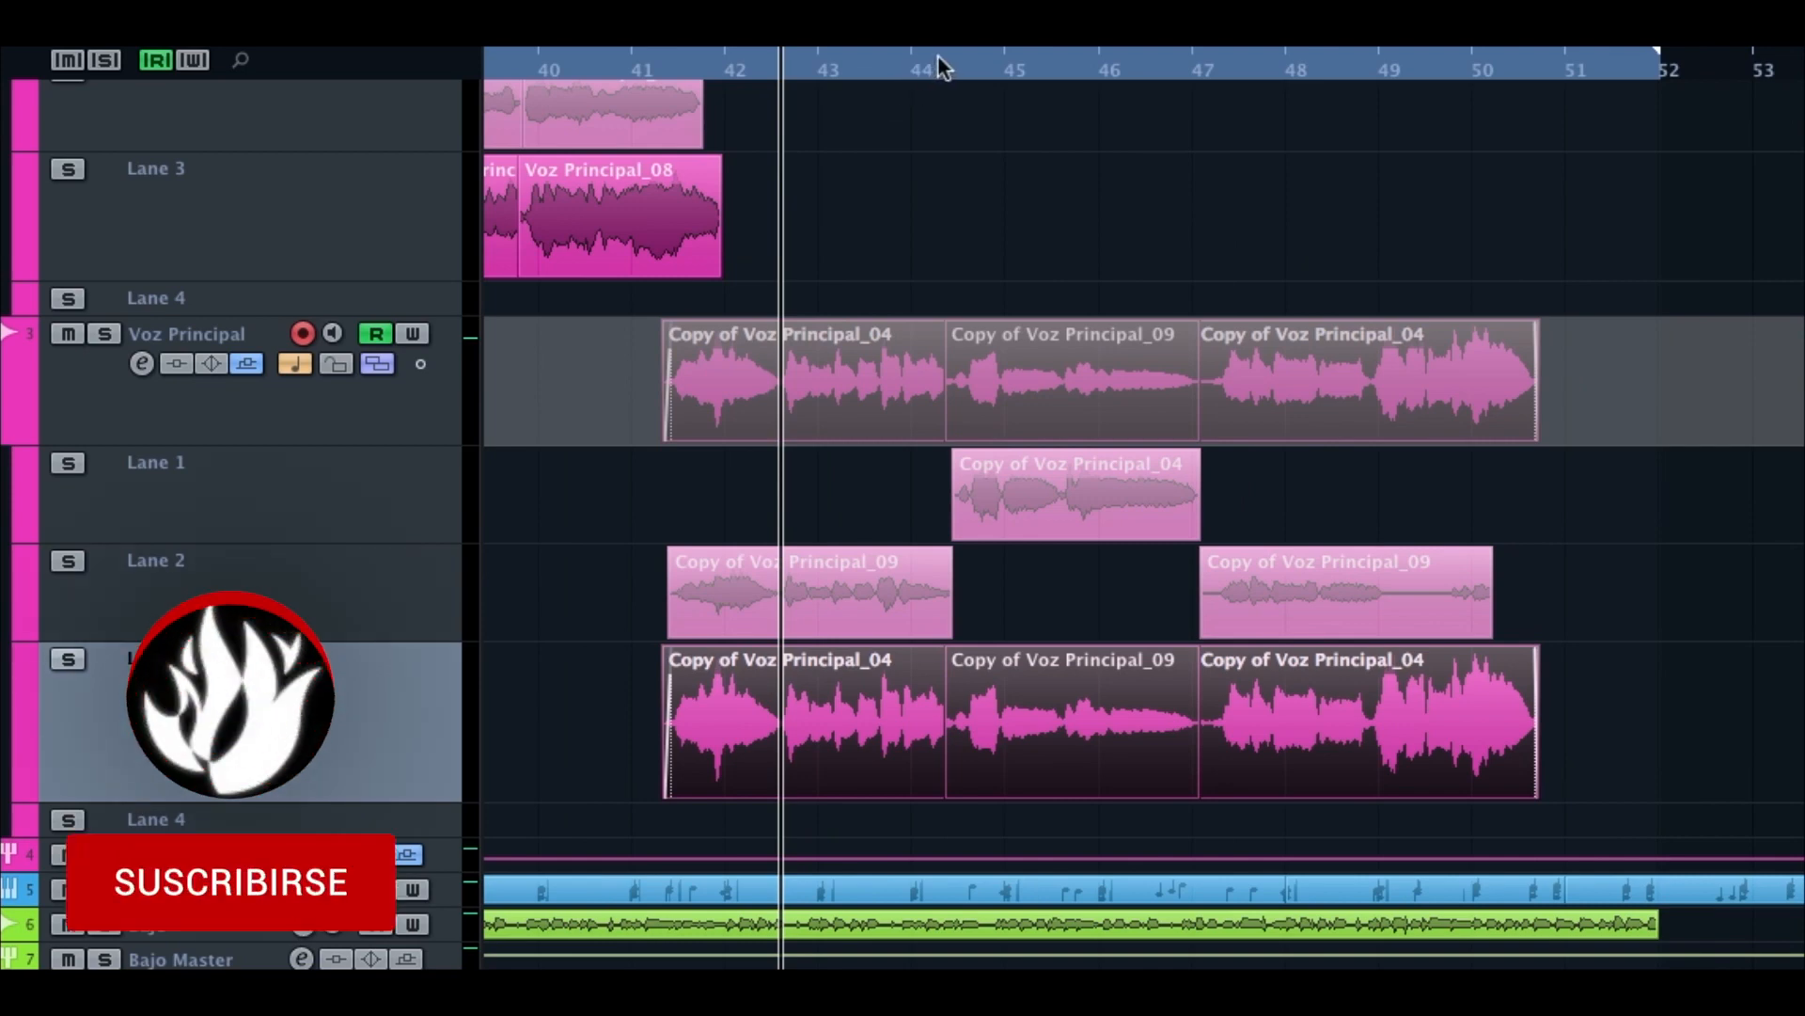
pyautogui.moveTo(942, 60); pyautogui.dragTo(944, 127)
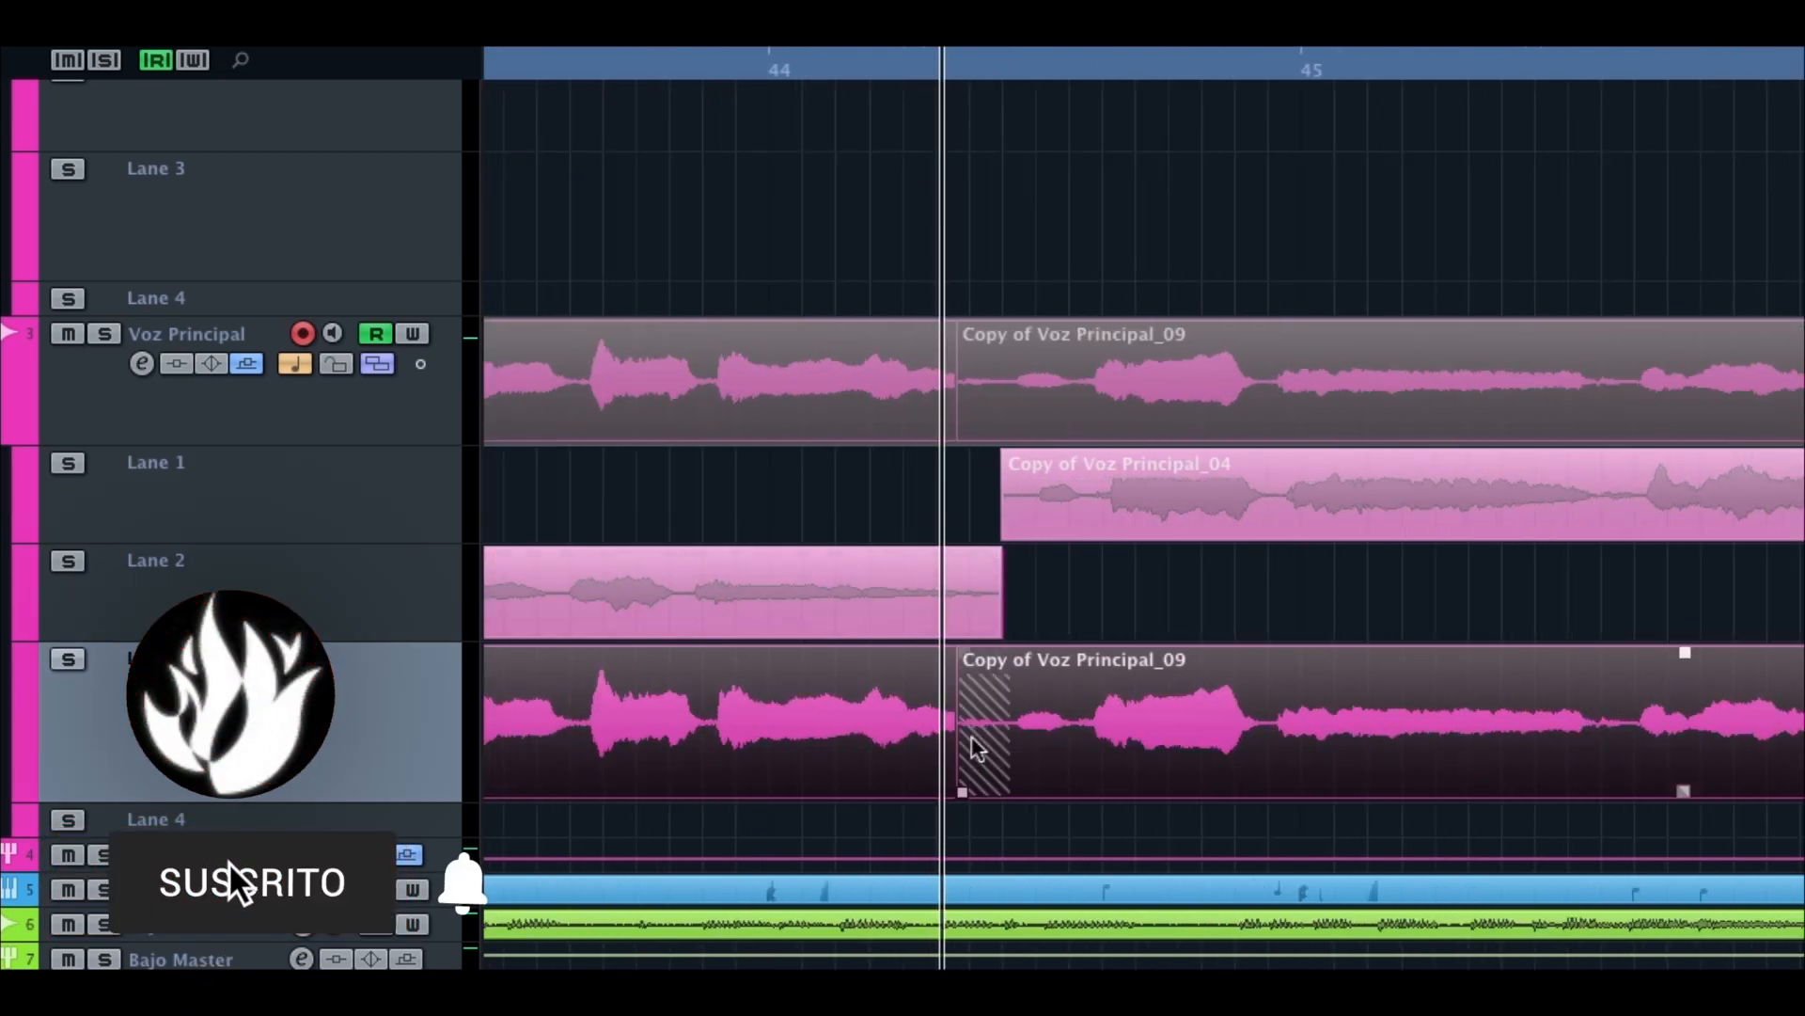
pyautogui.press('x')
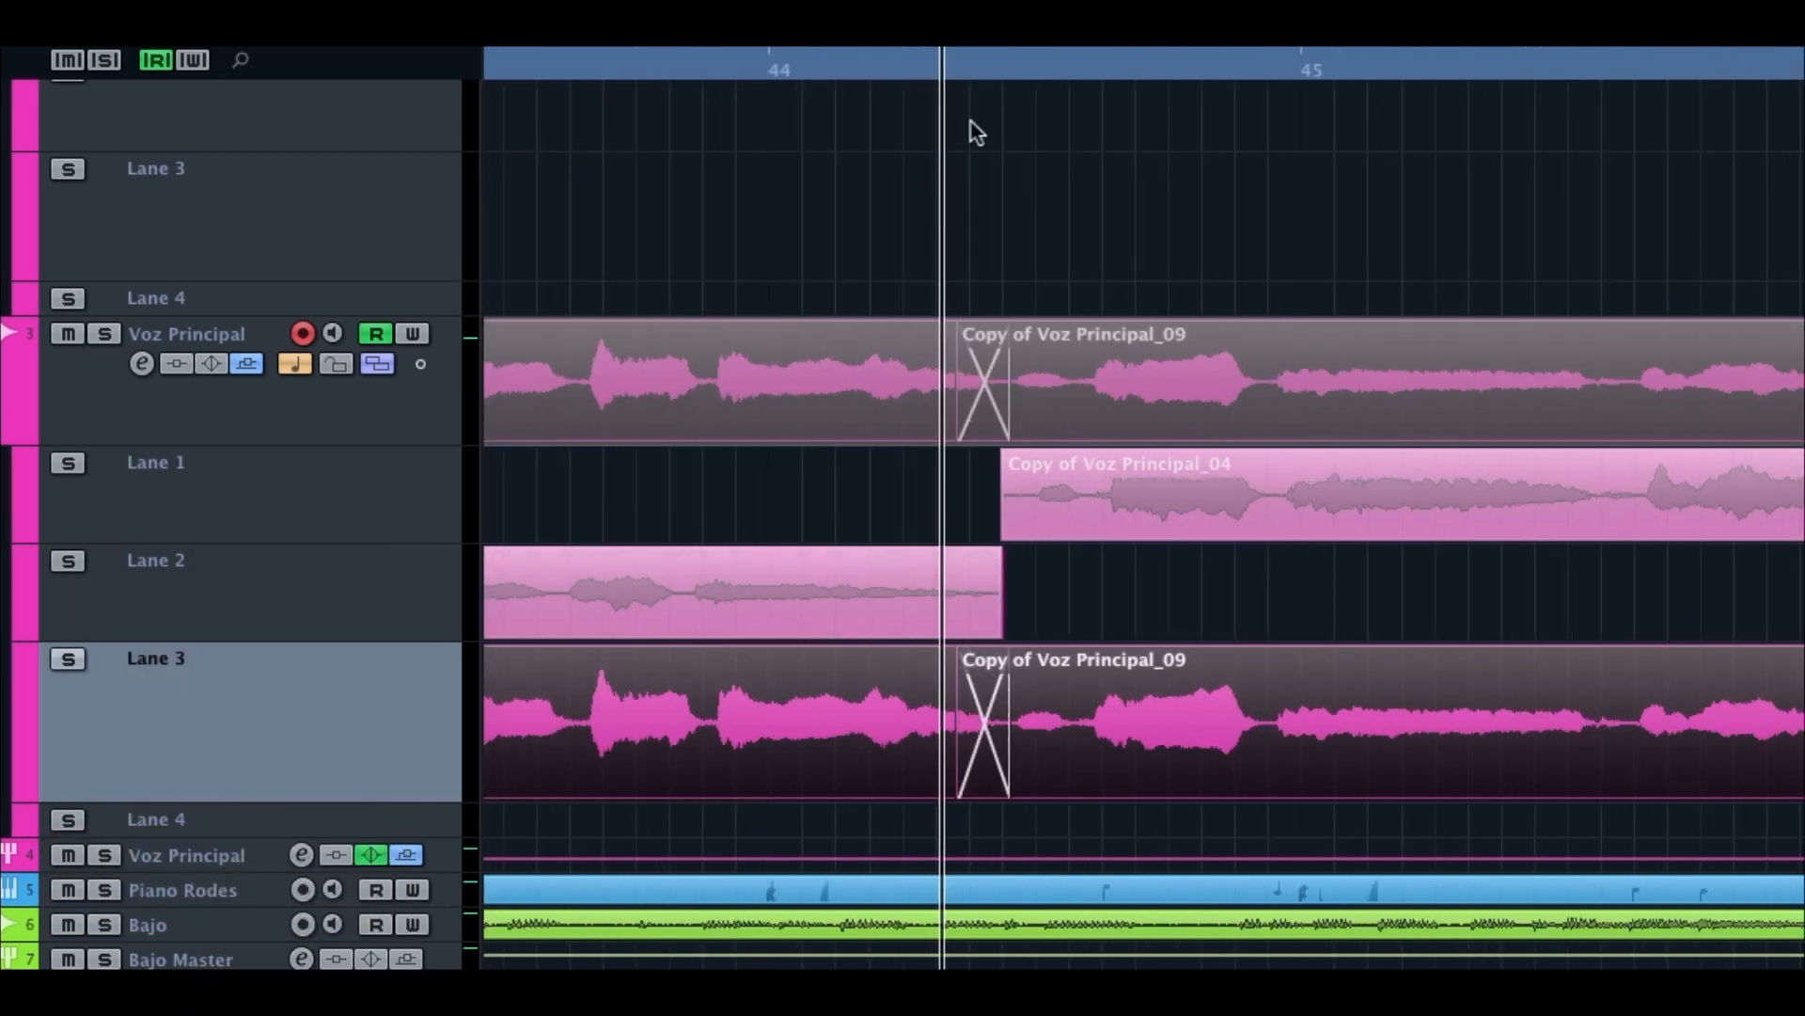
pyautogui.moveTo(951, 66); pyautogui.dragTo(952, 18)
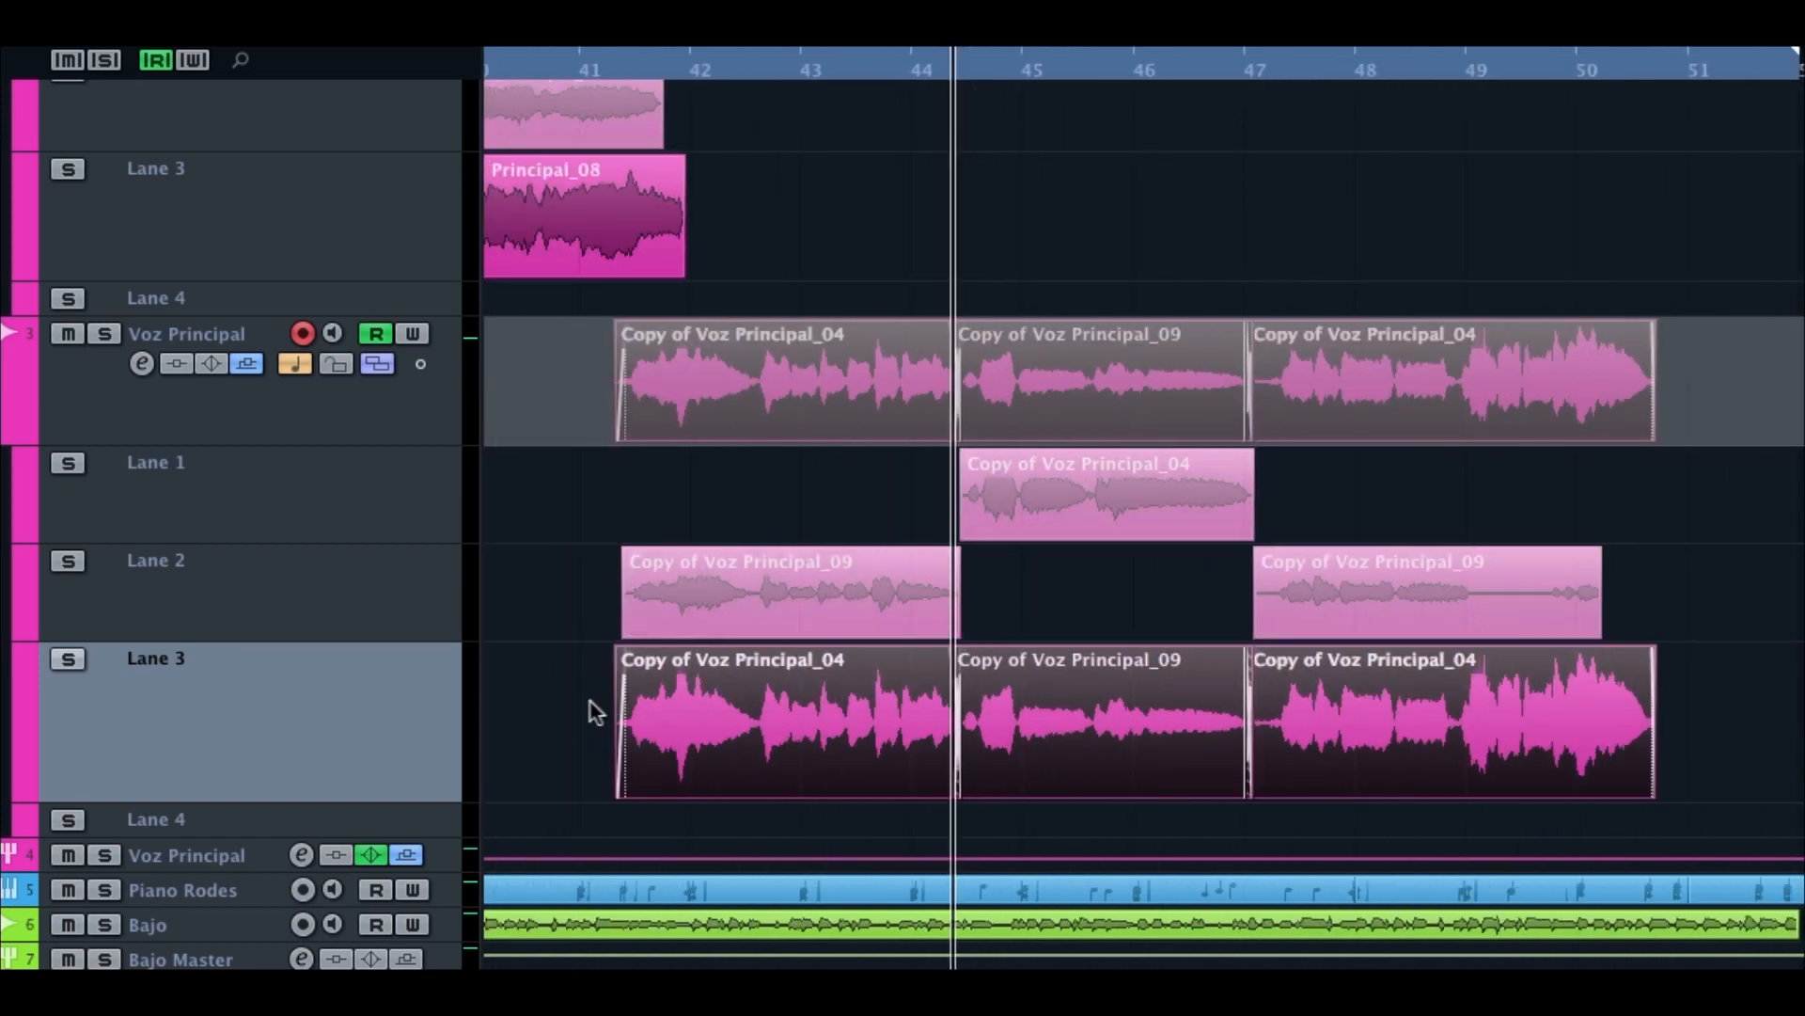
pyautogui.moveTo(594, 711); pyautogui.dragTo(1677, 749)
pyautogui.moveTo(619, 59); pyautogui.dragTo(628, 54)
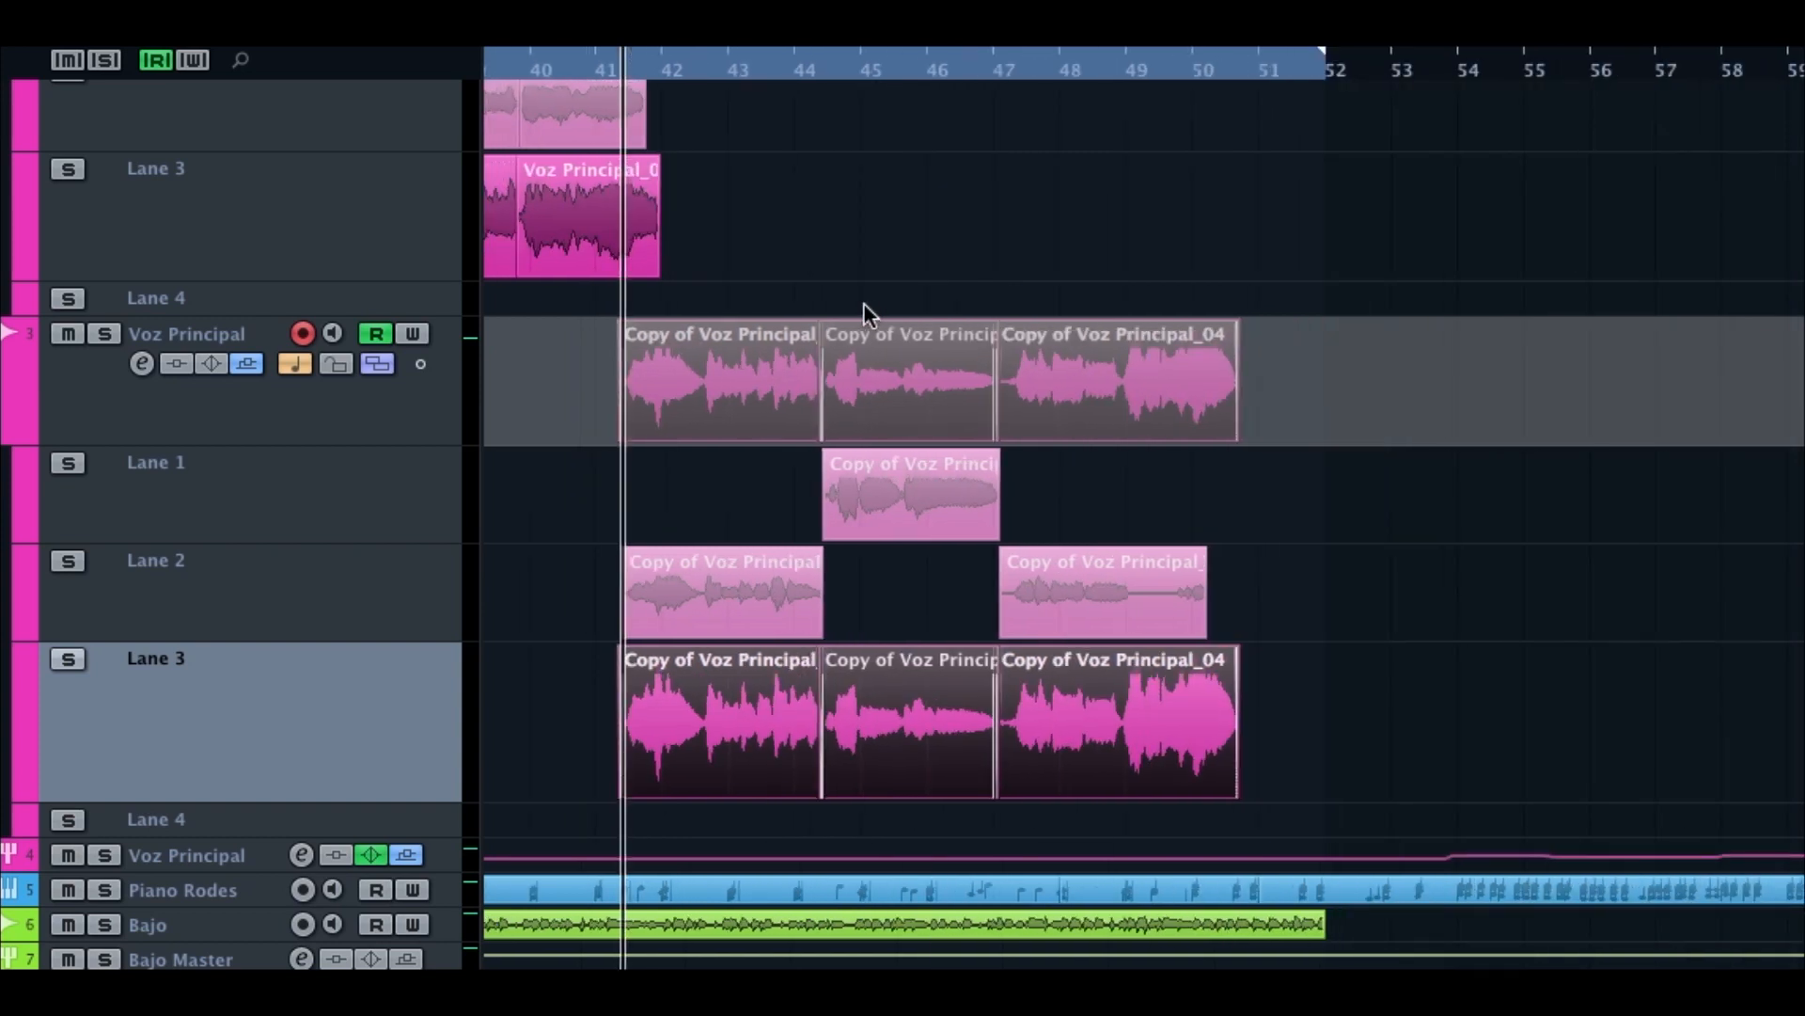
# Step: Hide the take lanes of both Voz Principal tracks
pyautogui.hscroll(-2, 863, 302)
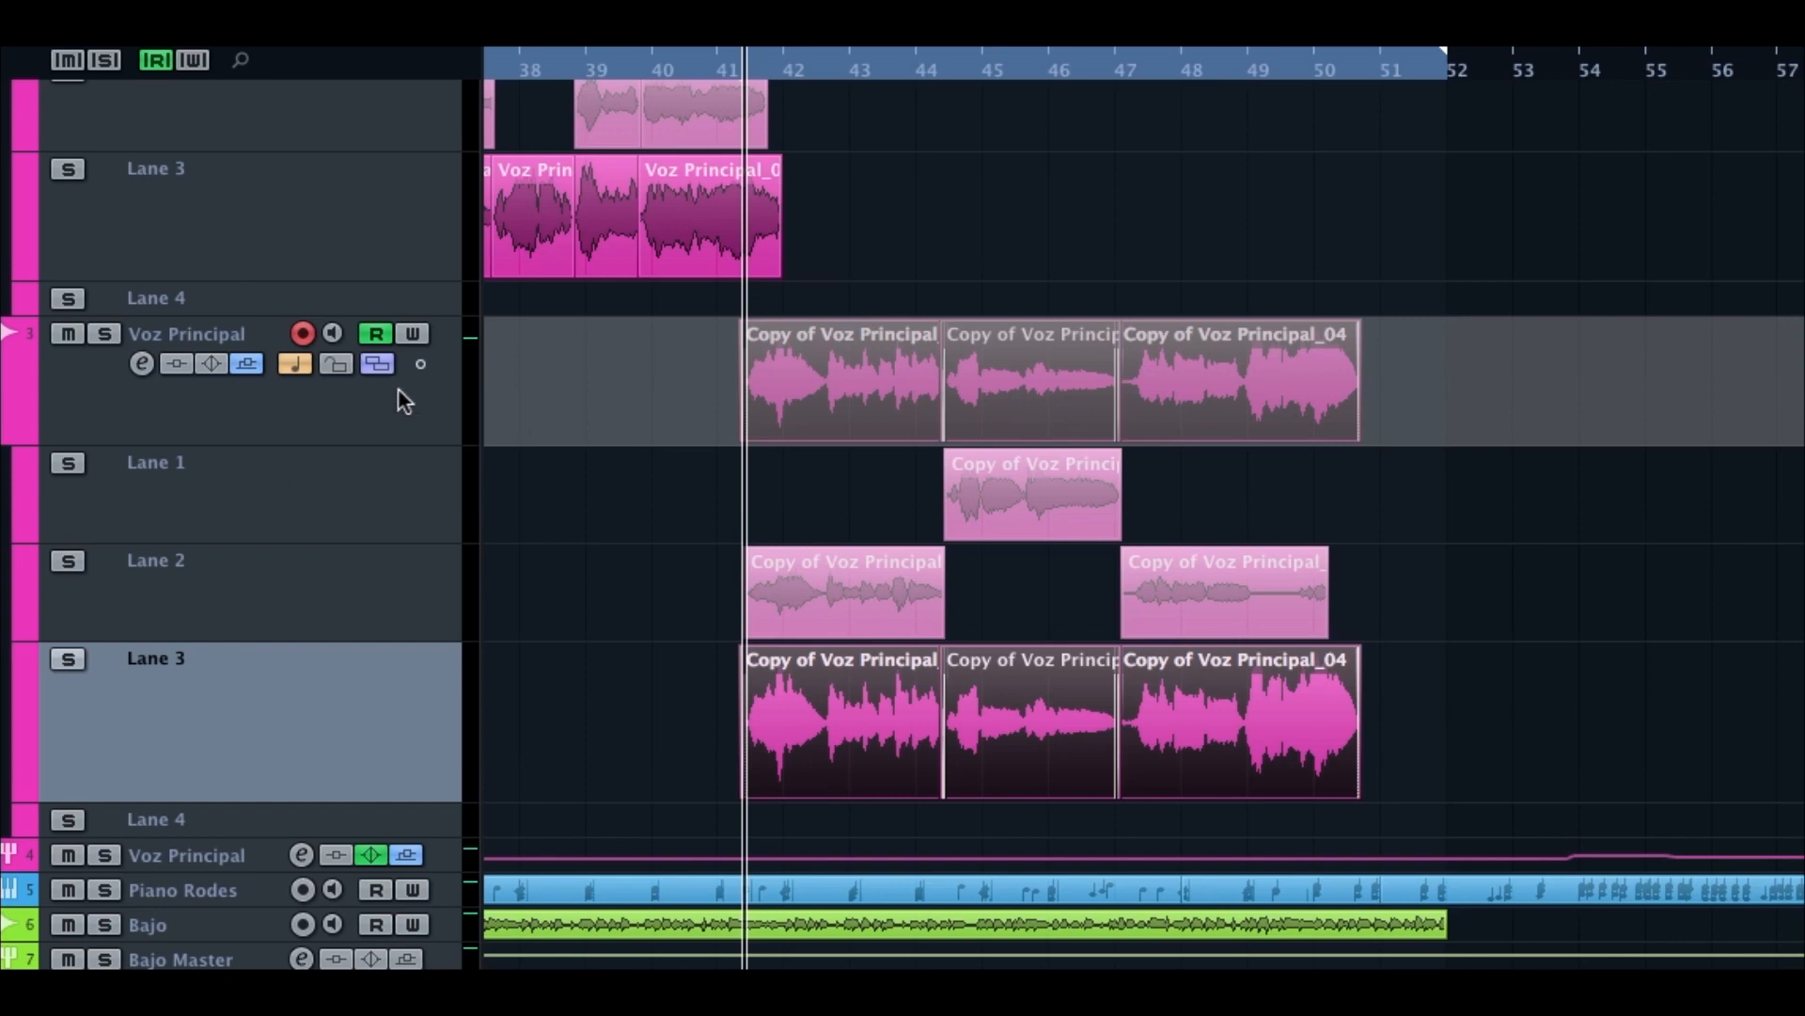
pyautogui.click(381, 365)
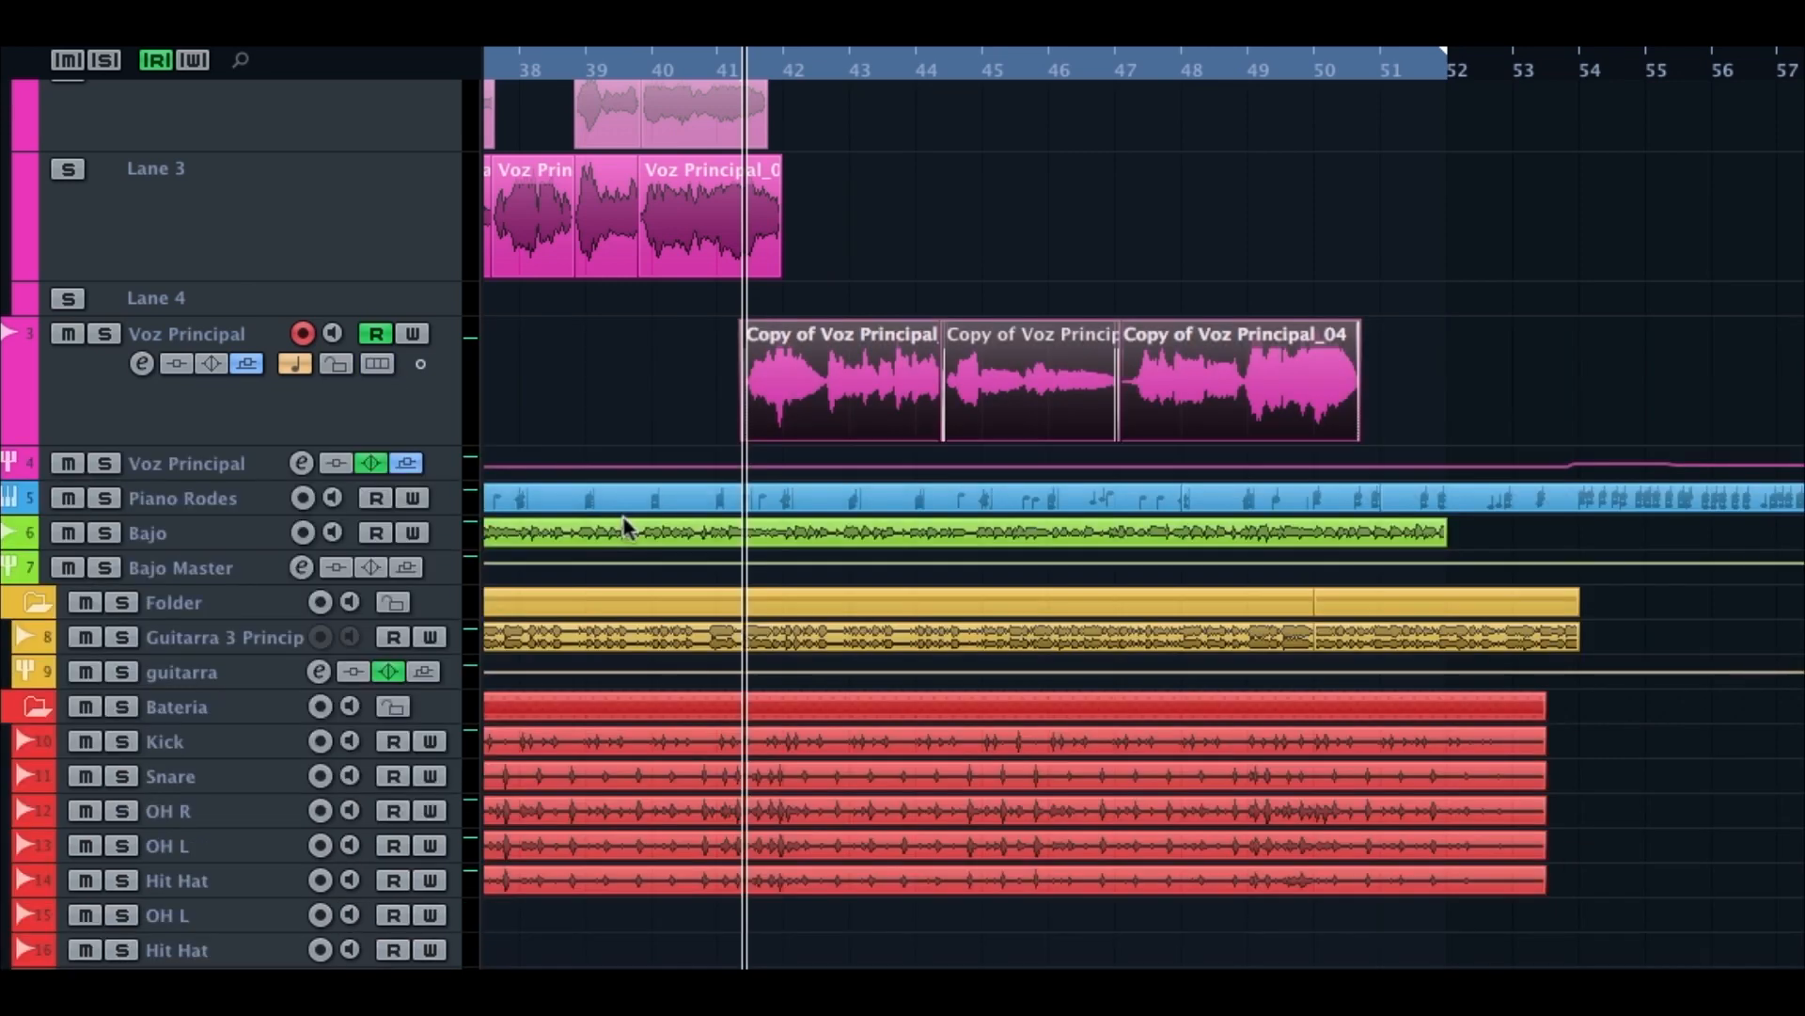
pyautogui.scroll(4, 388, 243)
pyautogui.click(380, 227)
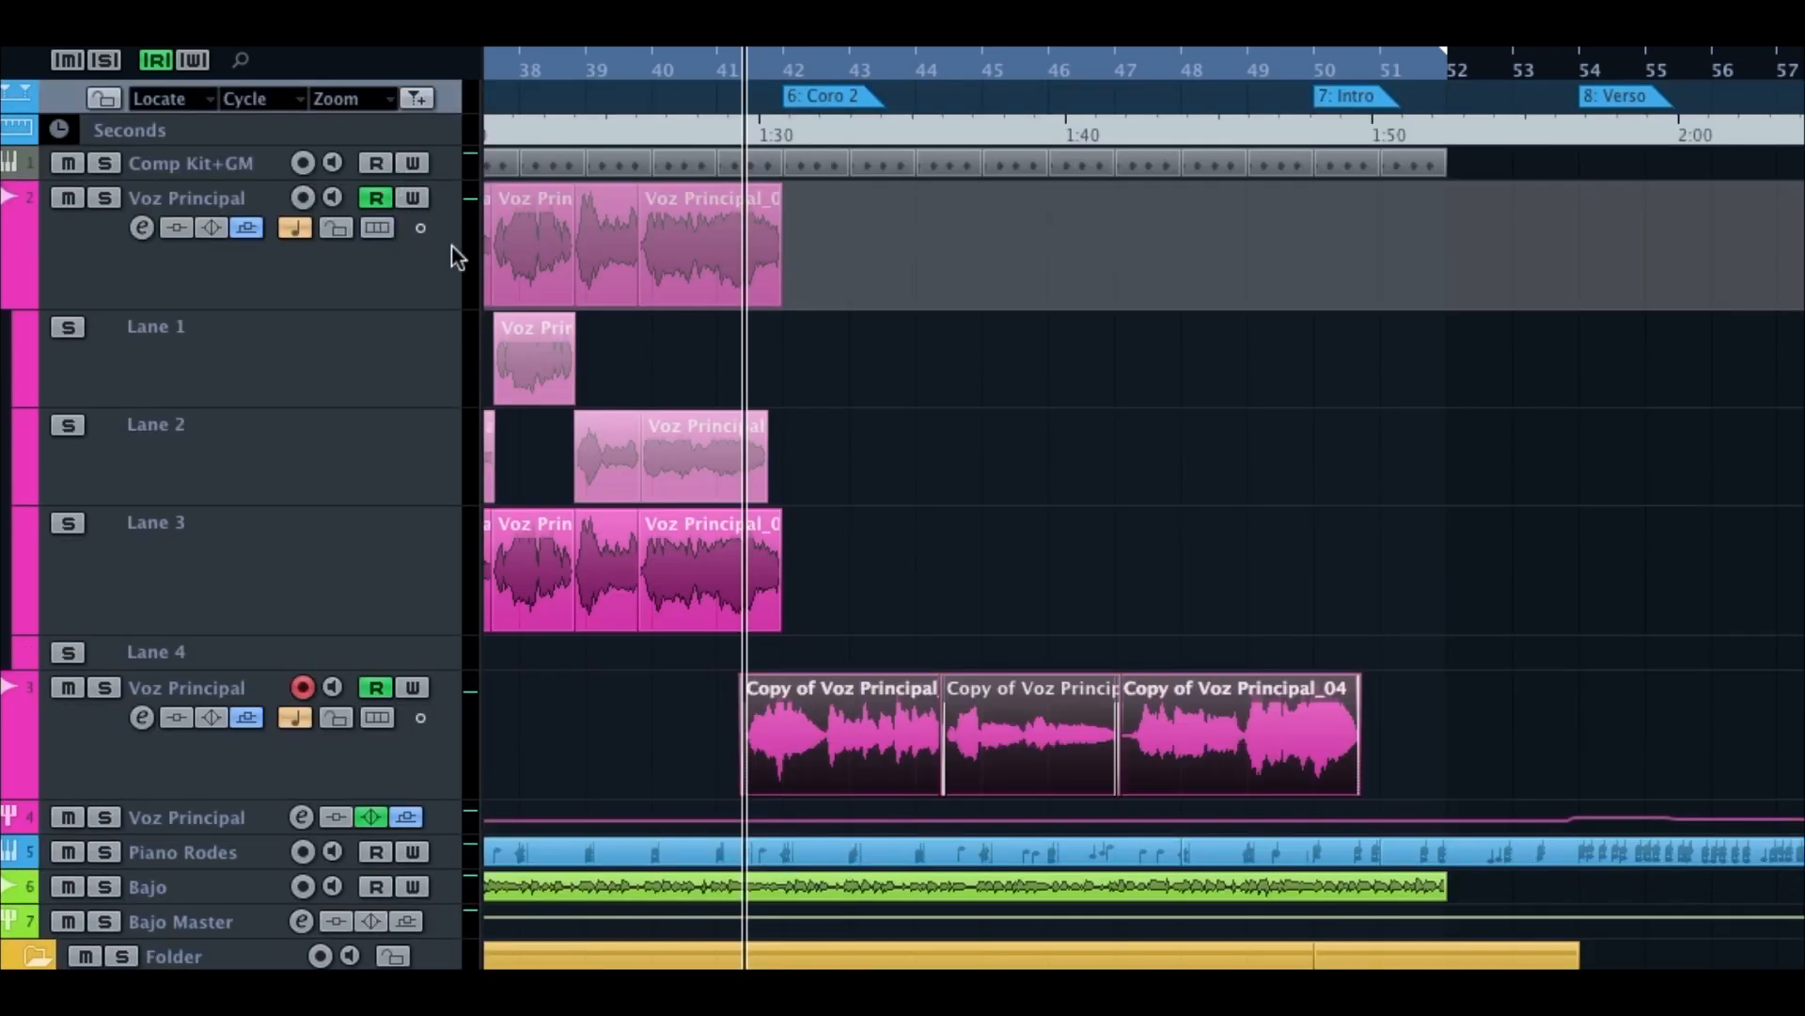
# Step: Select both Voz Principal tracks and increase their height together
pyautogui.click(430, 275)
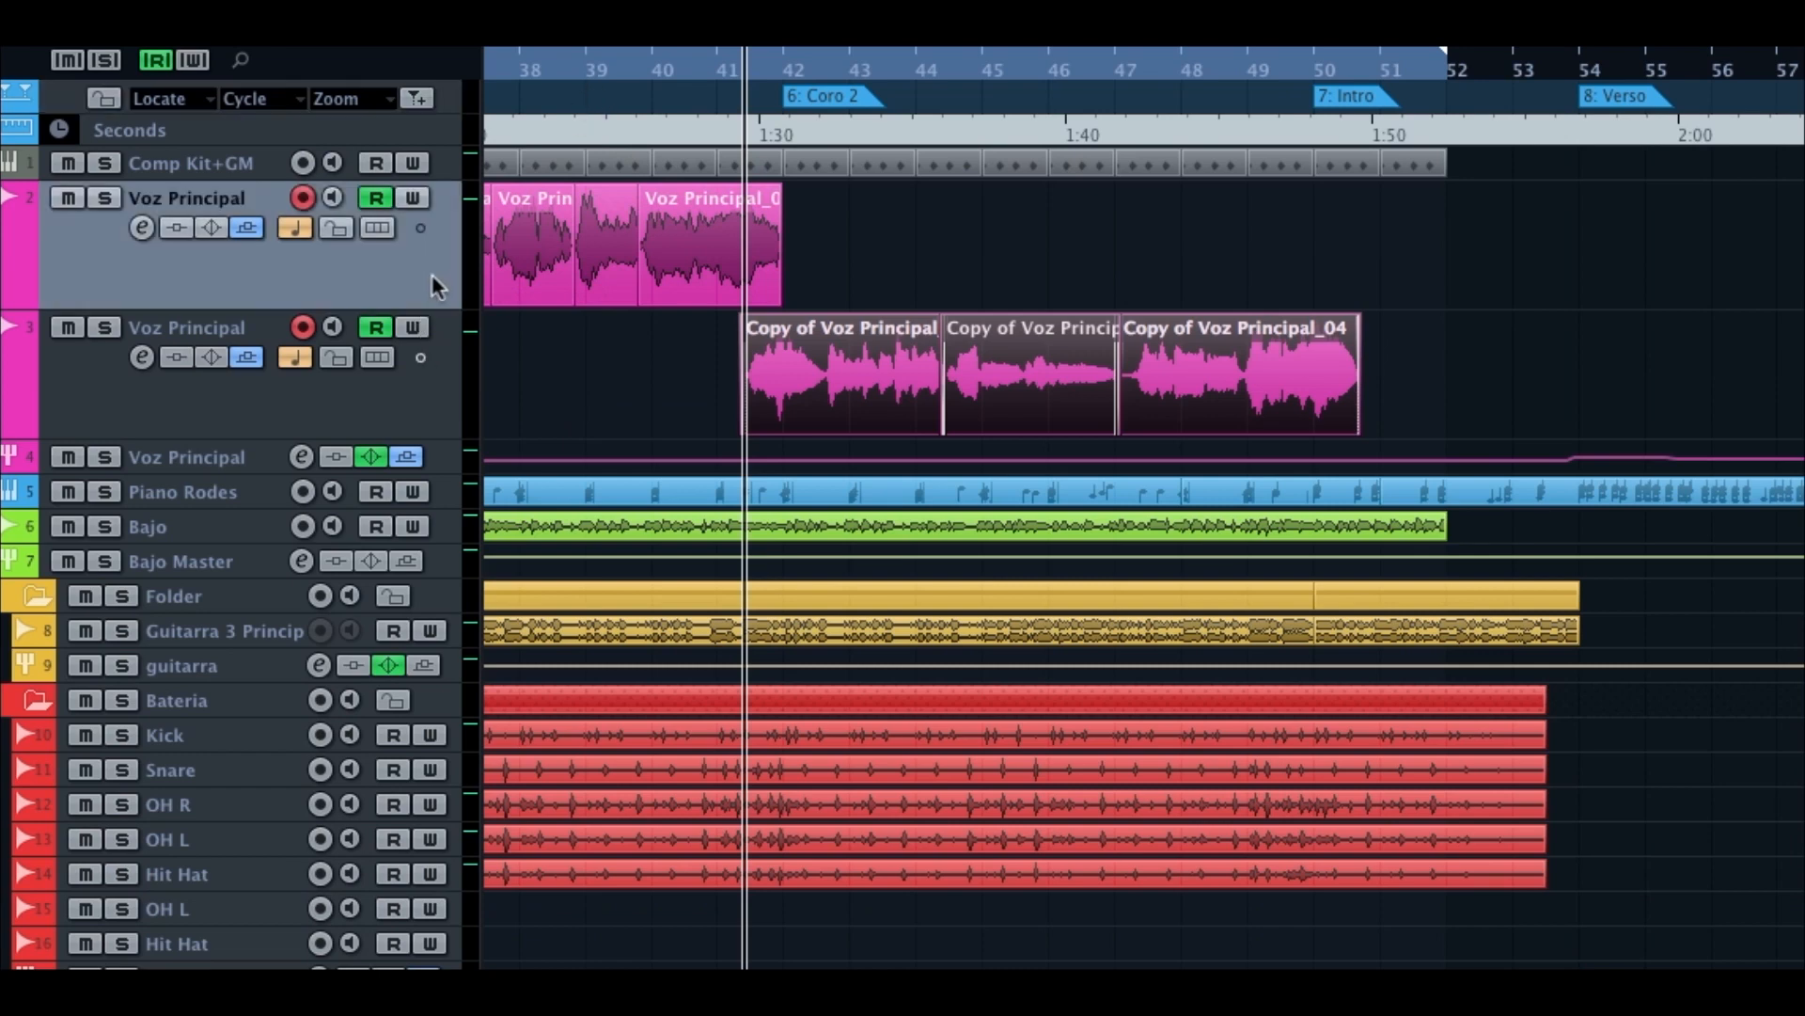
pyautogui.keyDown('shift'); pyautogui.click(430, 392); pyautogui.keyUp('shift')
pyautogui.moveTo(441, 568); pyautogui.dragTo(442, 640)
# Step: Play the comped vocals from just before the Coro marker, at about bar 33.5, and follow them into the second track
pyautogui.moveTo(523, 64); pyautogui.dragTo(419, 68)
pyautogui.click(559, 69)
pyautogui.moveTo(556, 70); pyautogui.dragTo(554, 86)
pyautogui.click(500, 67)
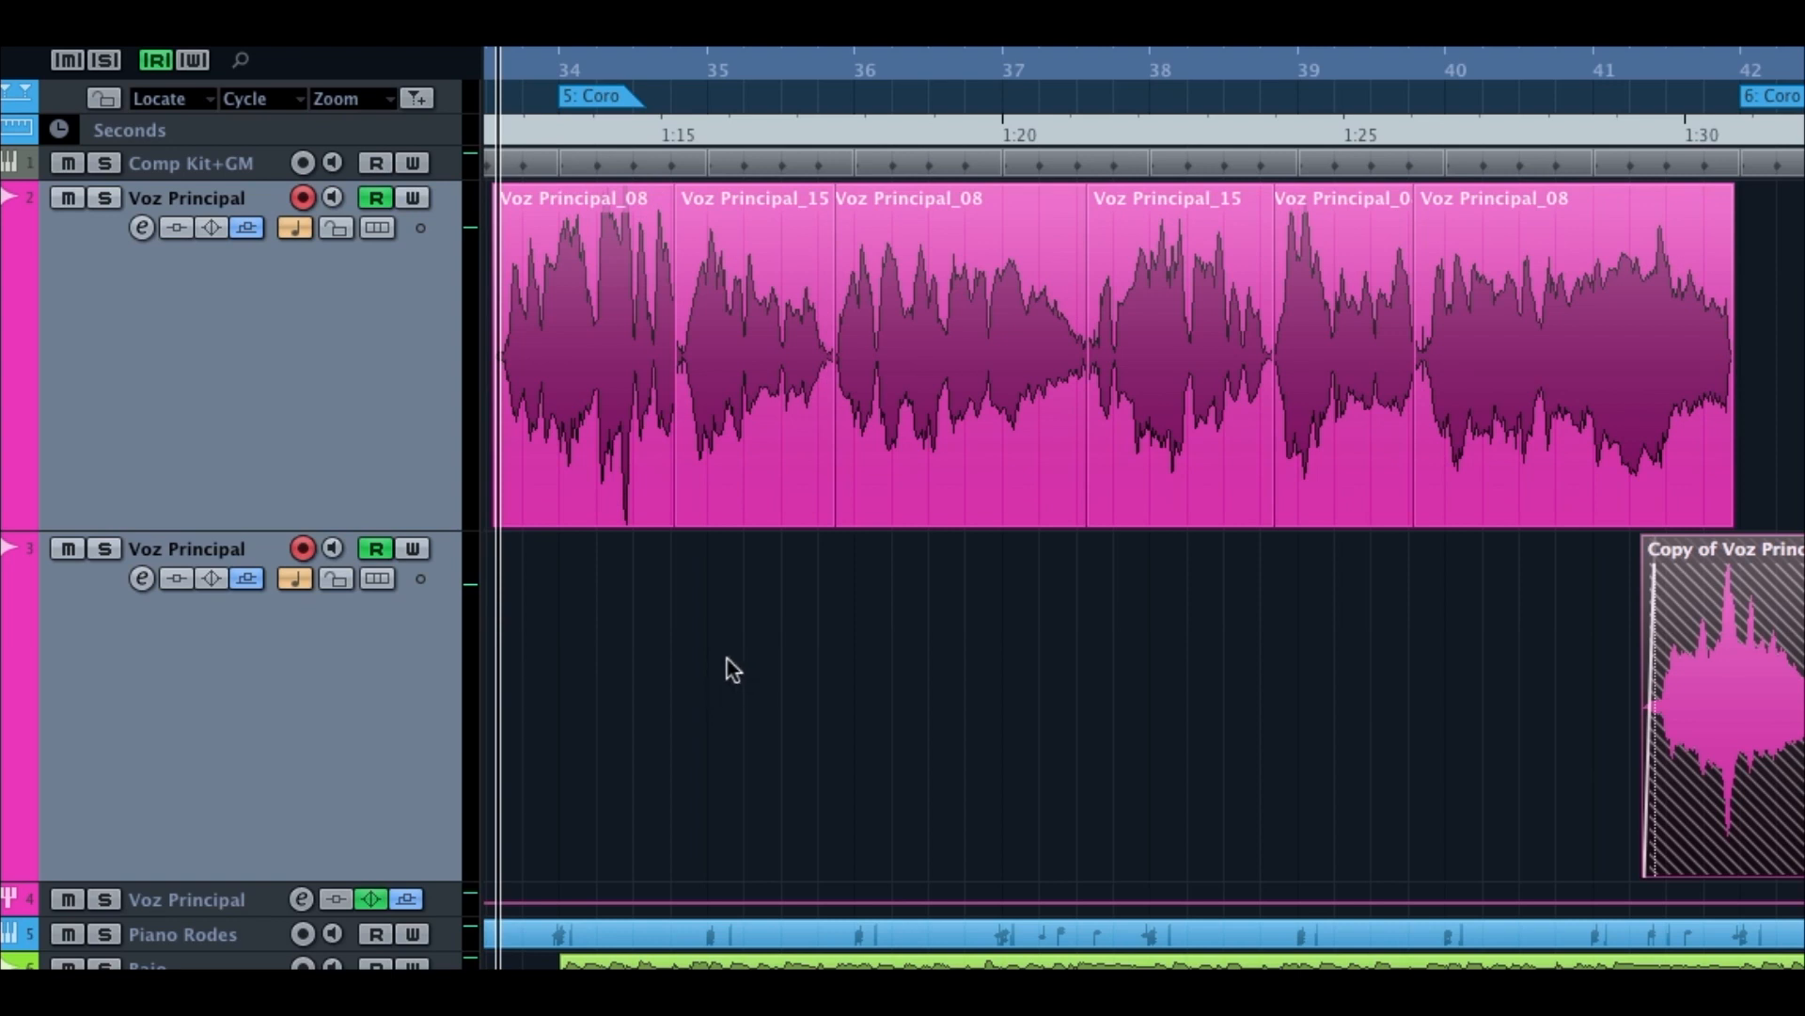
pyautogui.press('space')
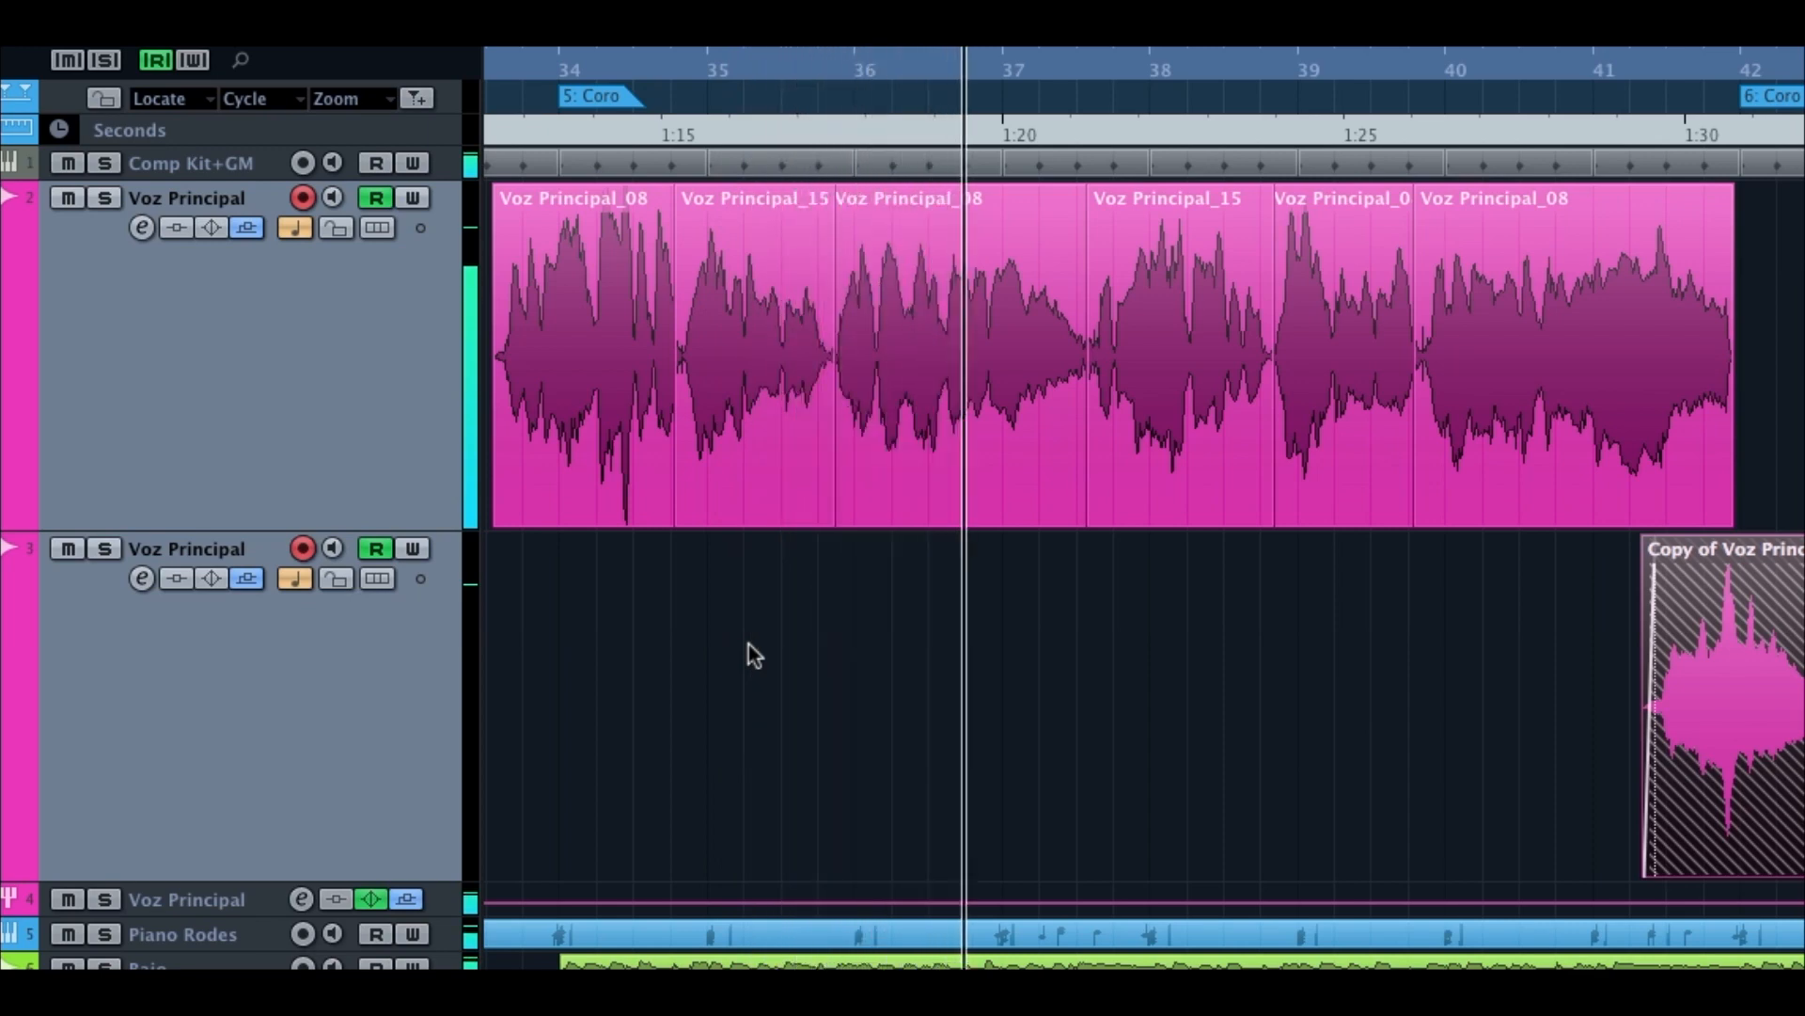
pyautogui.hscroll(10, 749, 645)
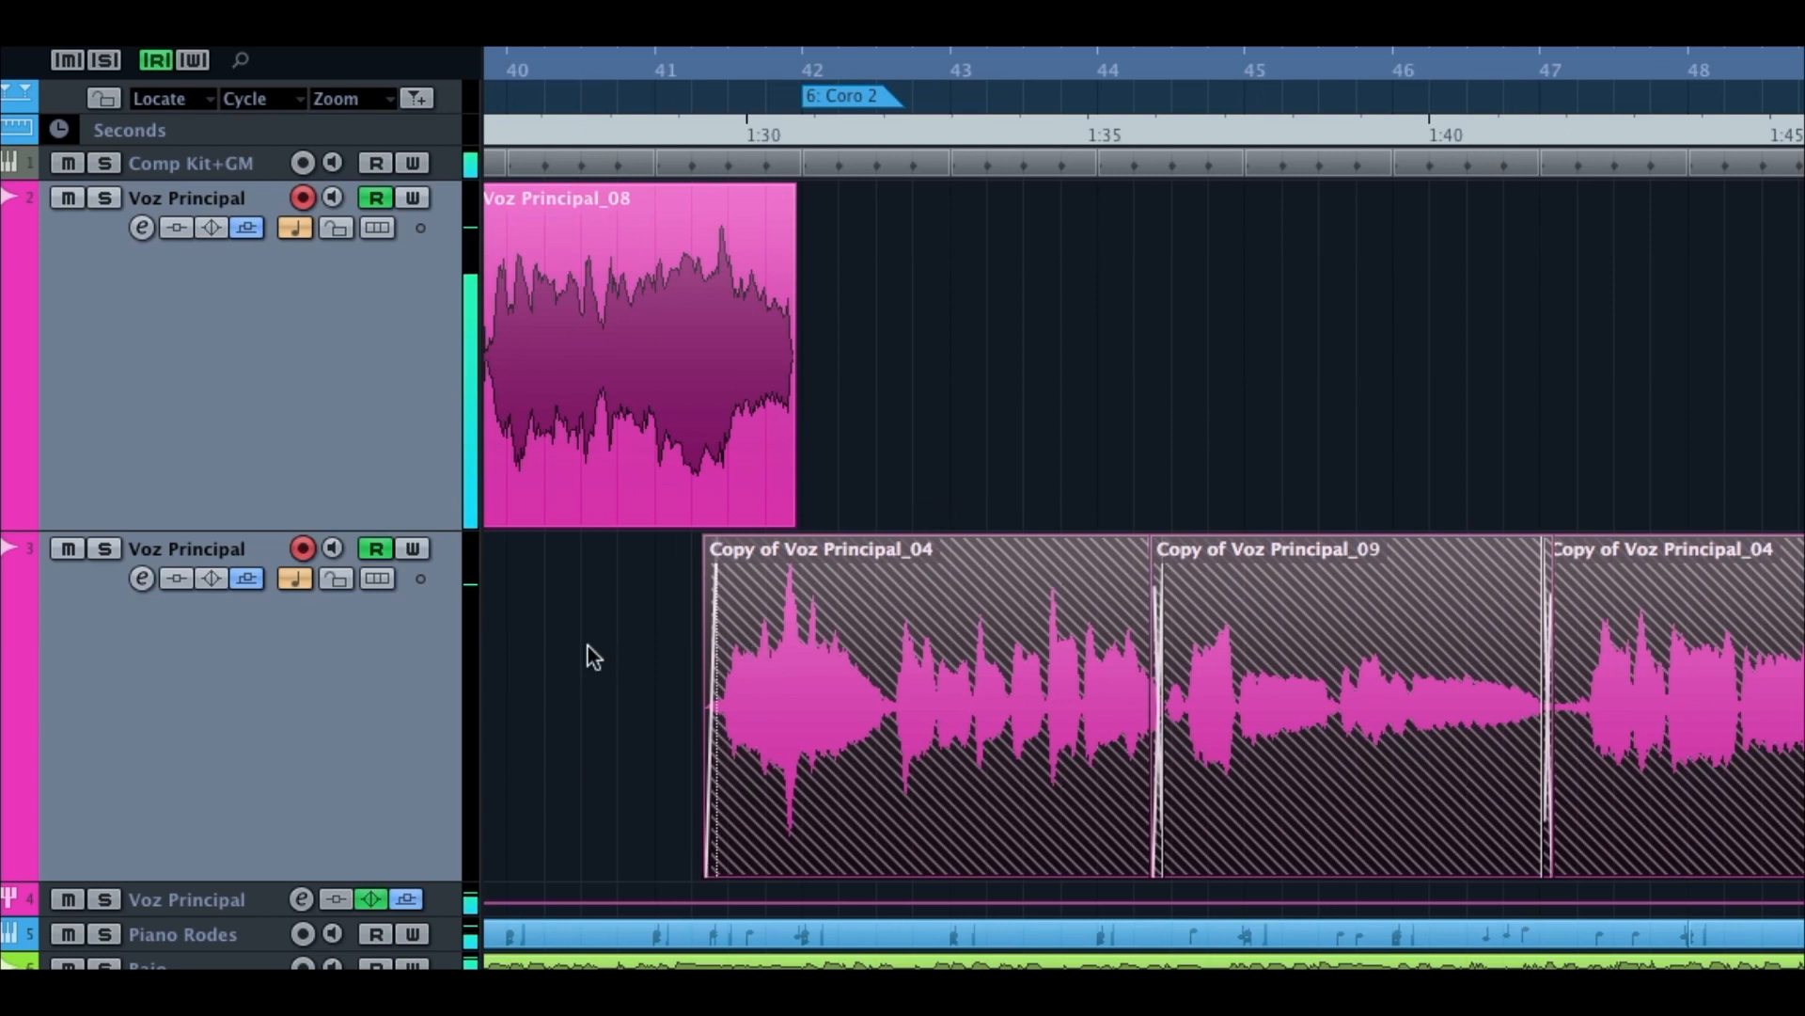
# Step: Add a fade-out to the last Voz Principal_08 segment of the first vocal track, from about bar 41.4 to its end
pyautogui.hotkey('shift', 'u')
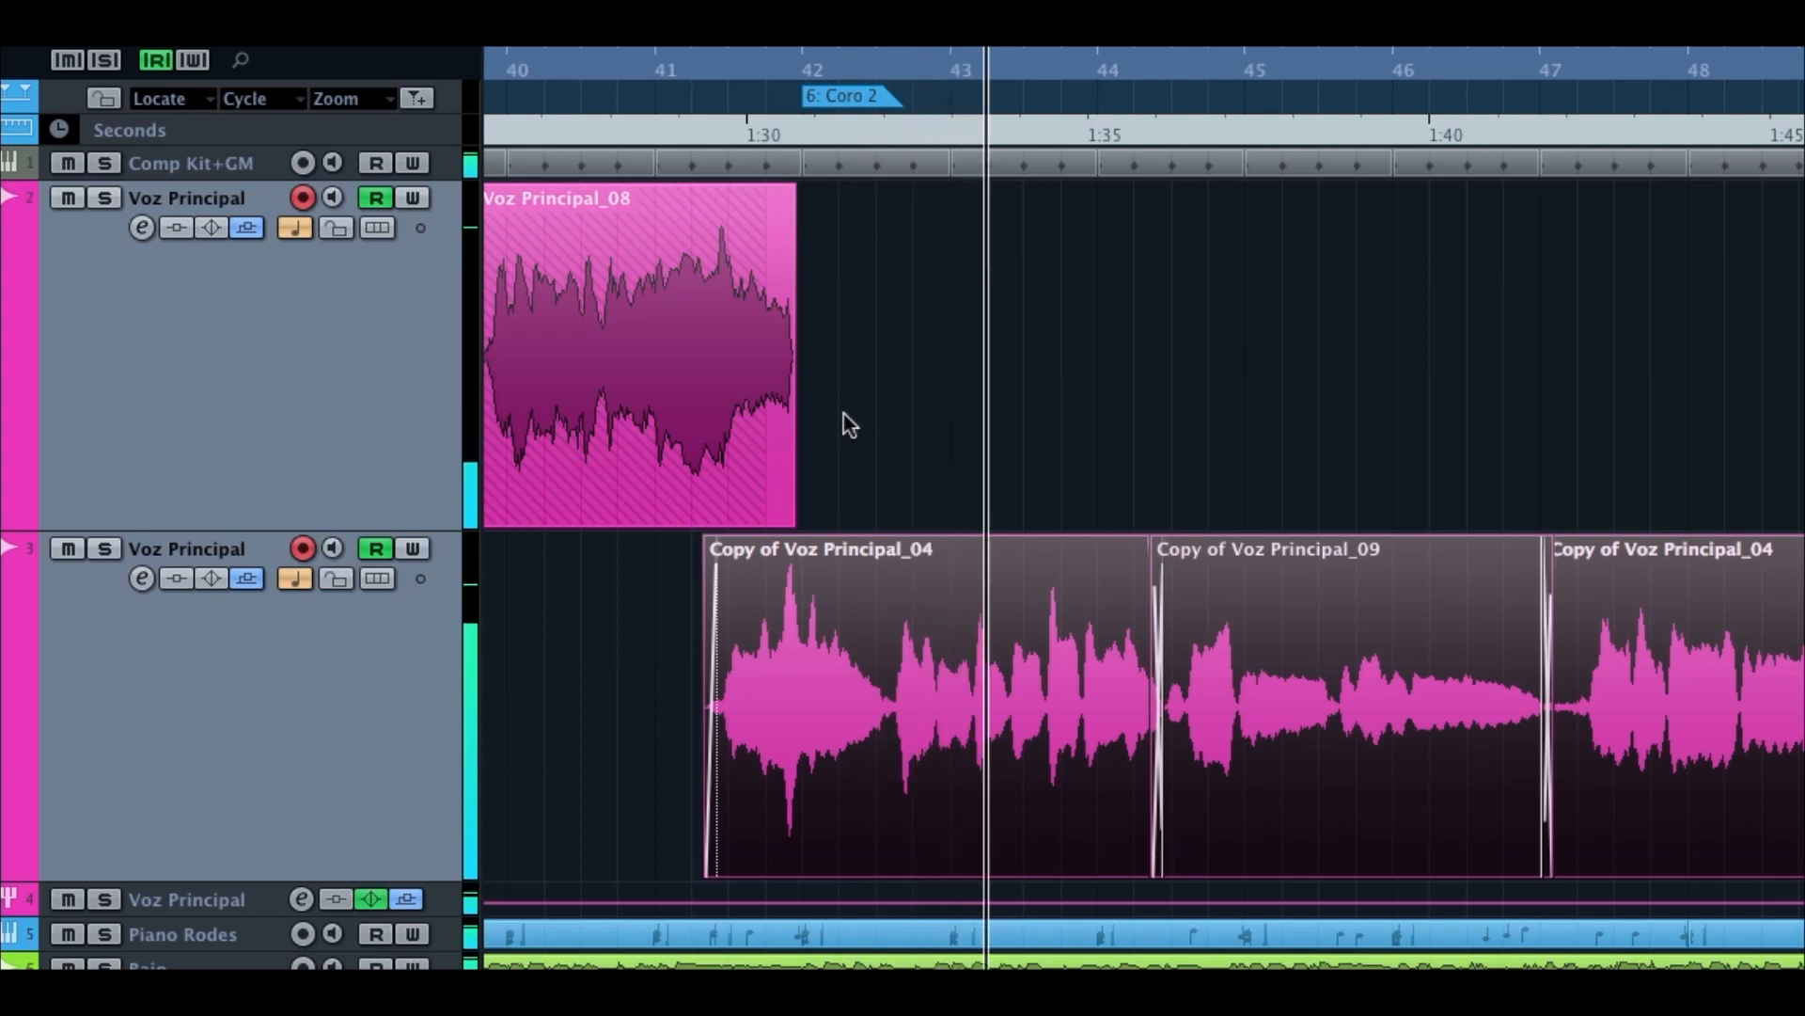
pyautogui.hotkey('ctrl', 'a')
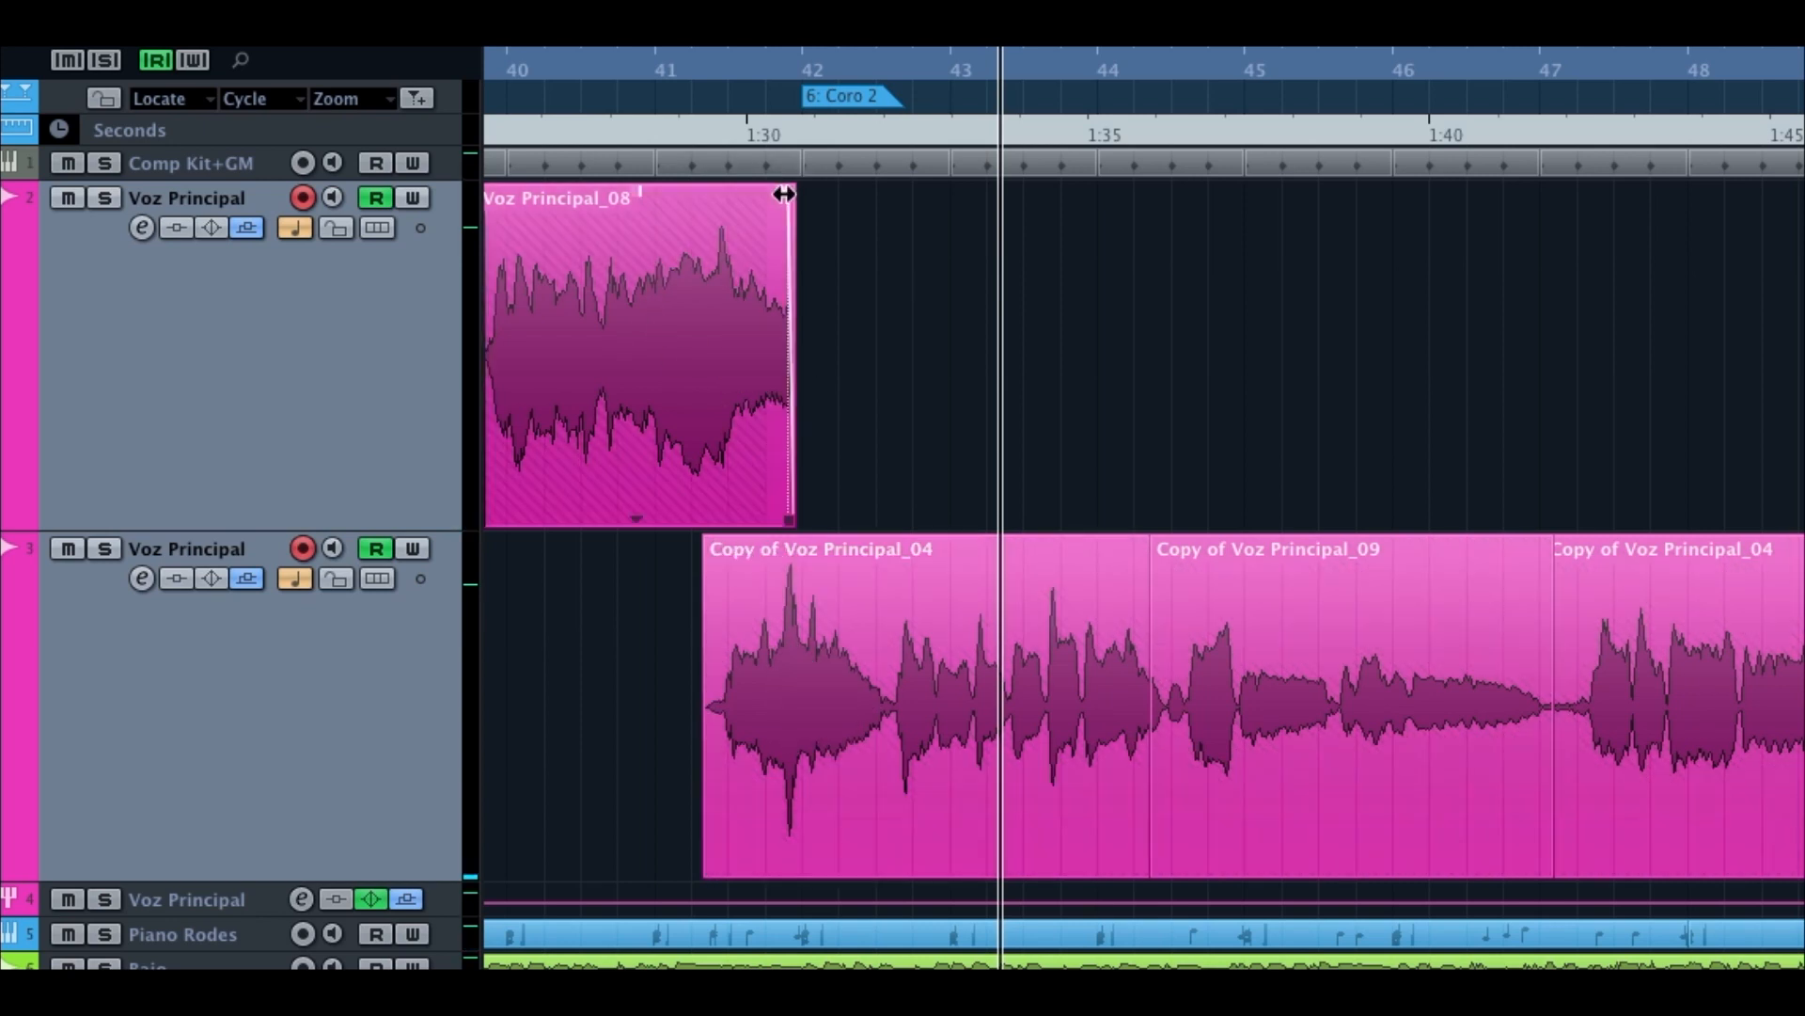
pyautogui.moveTo(788, 189); pyautogui.dragTo(722, 186)
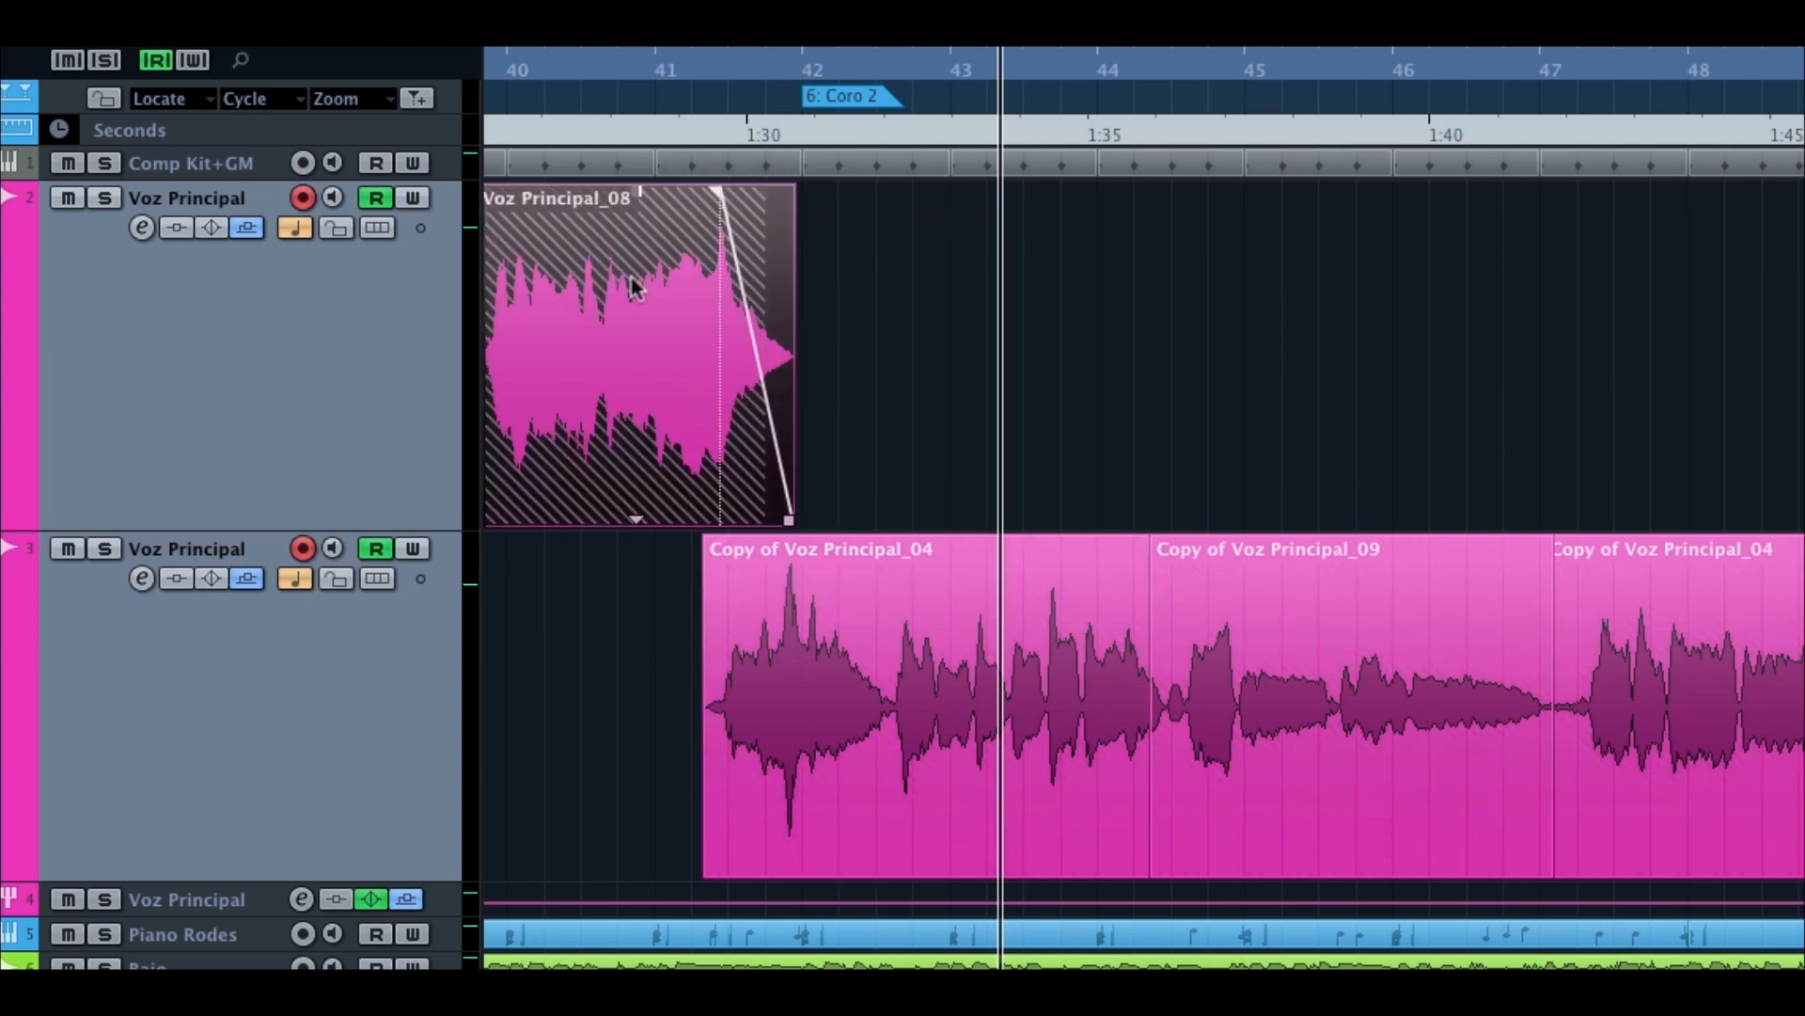
# Step: Play the handover between the two vocal tracks from about bar 40 to bar 51 and review both finished comps
pyautogui.moveTo(523, 70); pyautogui.dragTo(528, 64)
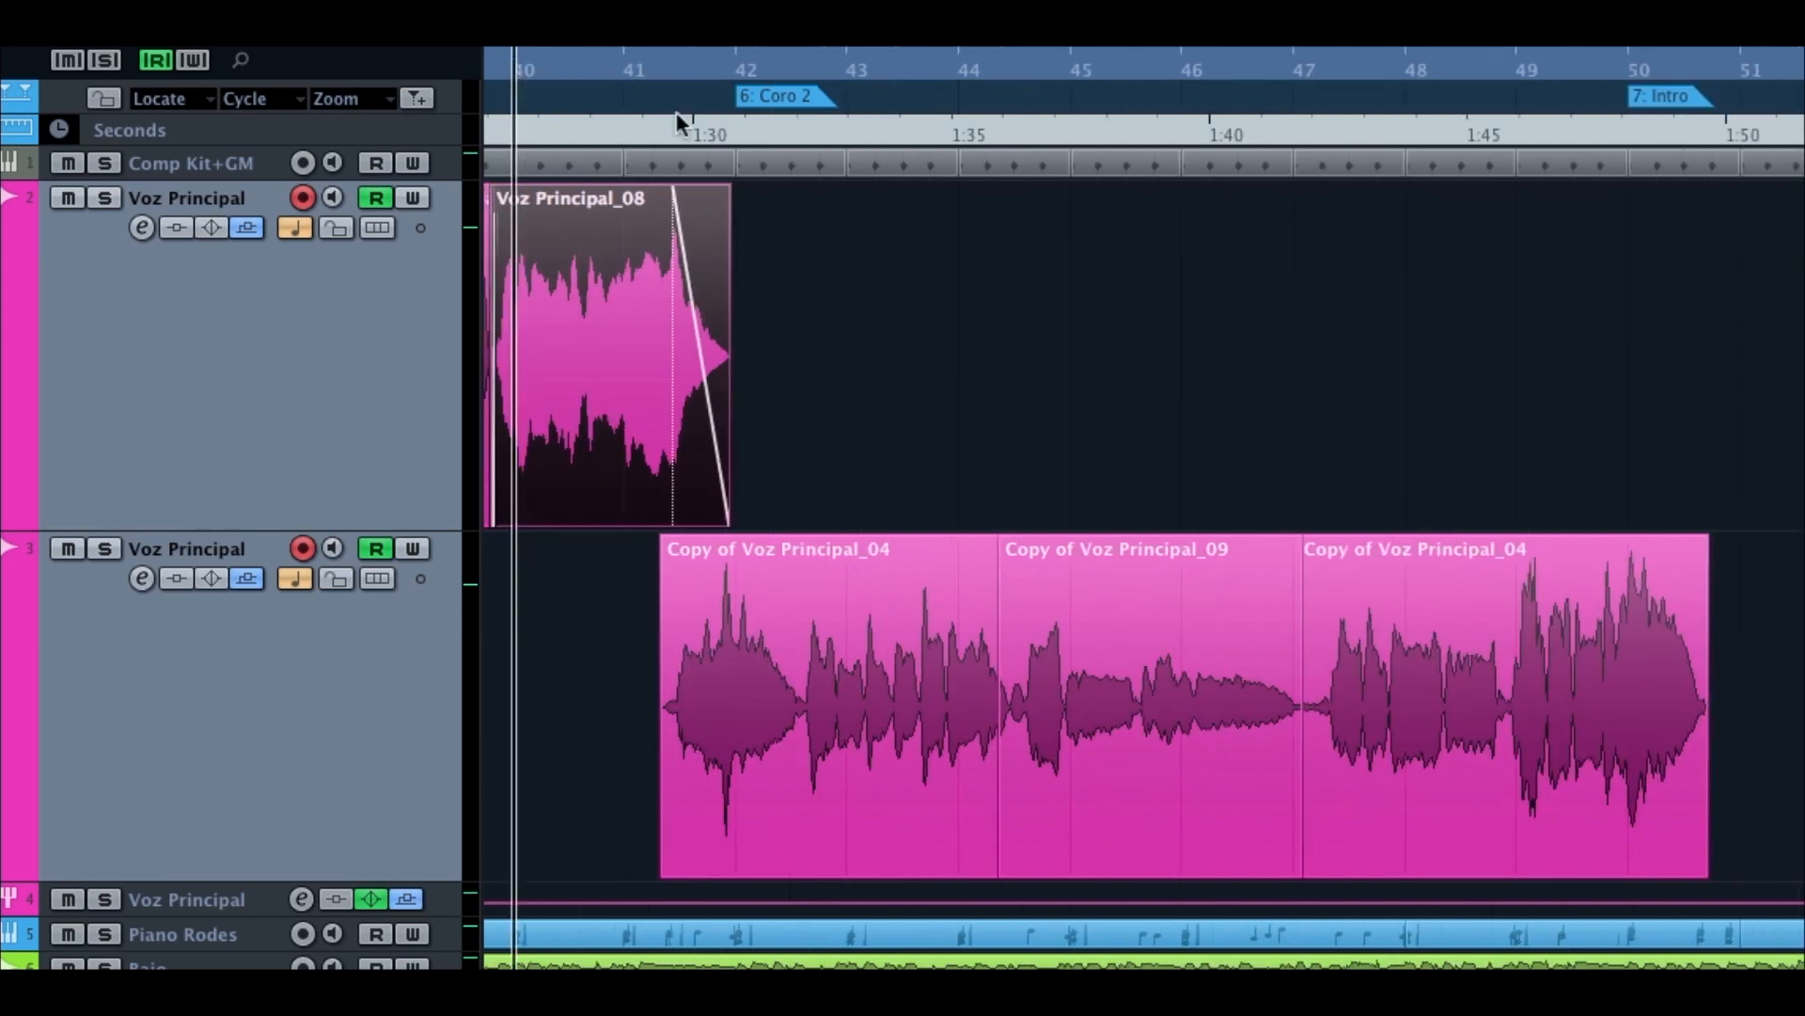
pyautogui.press('space')
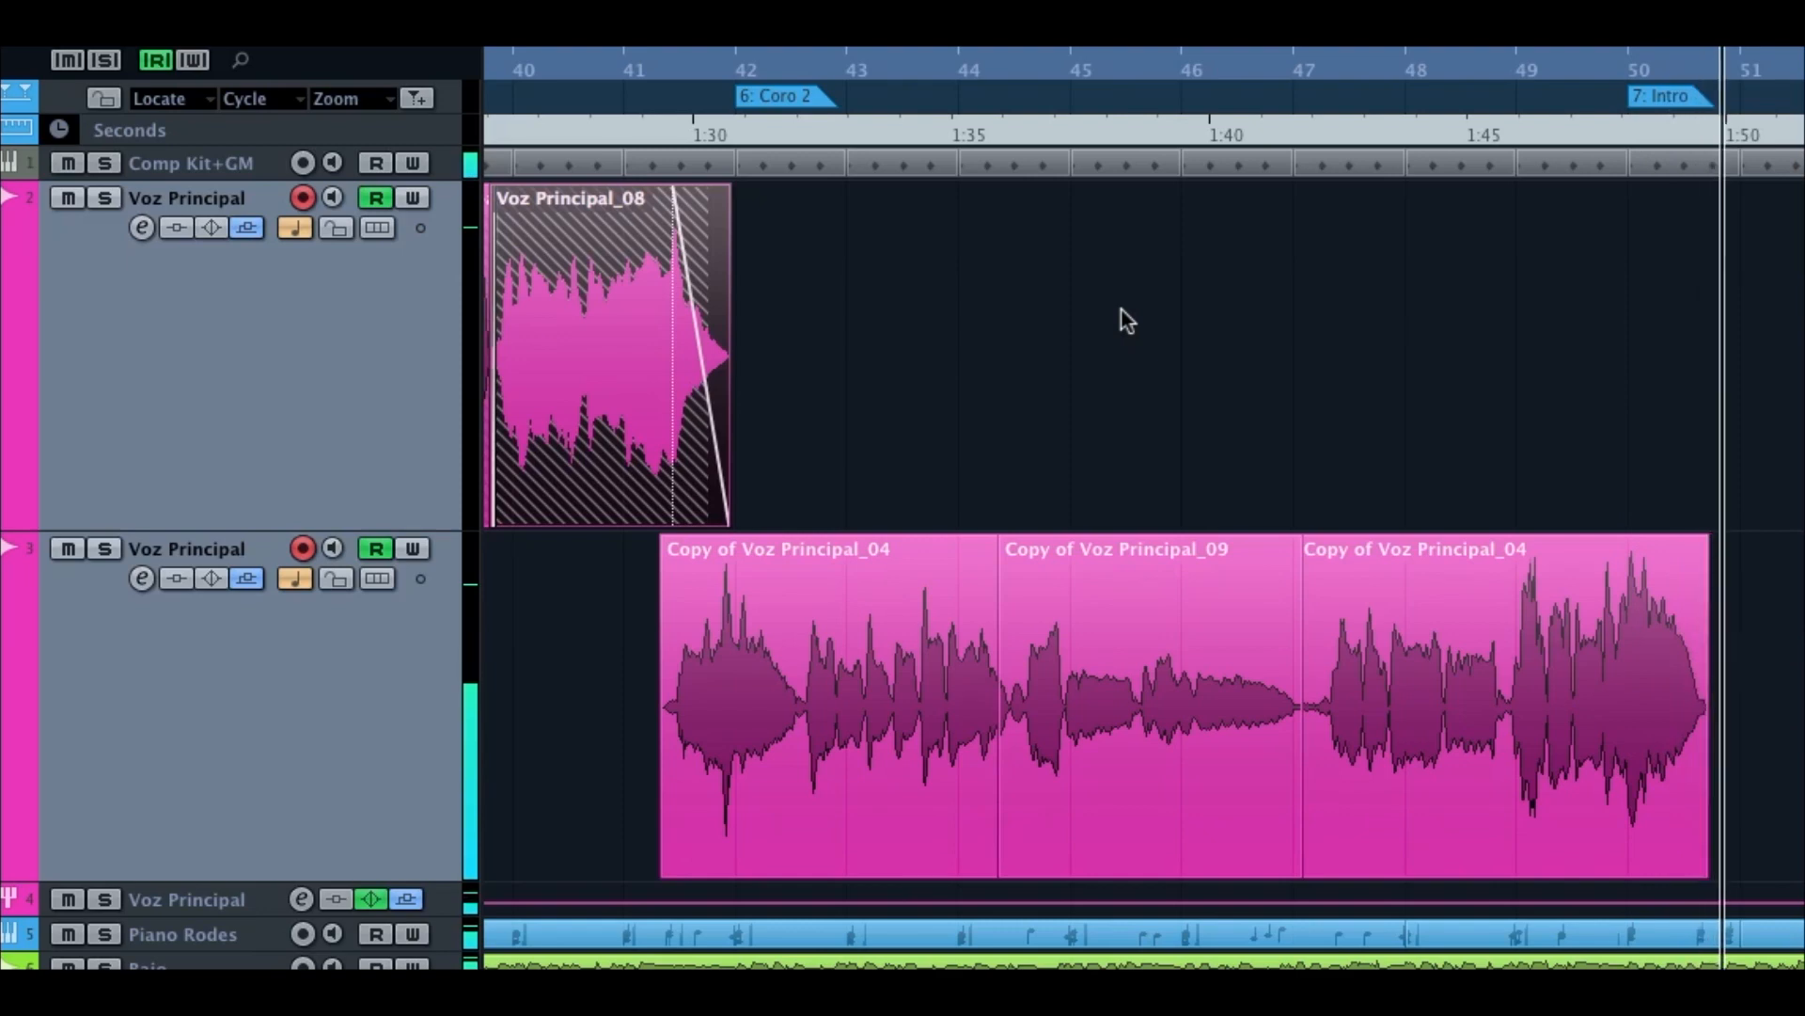
pyautogui.click(929, 280)
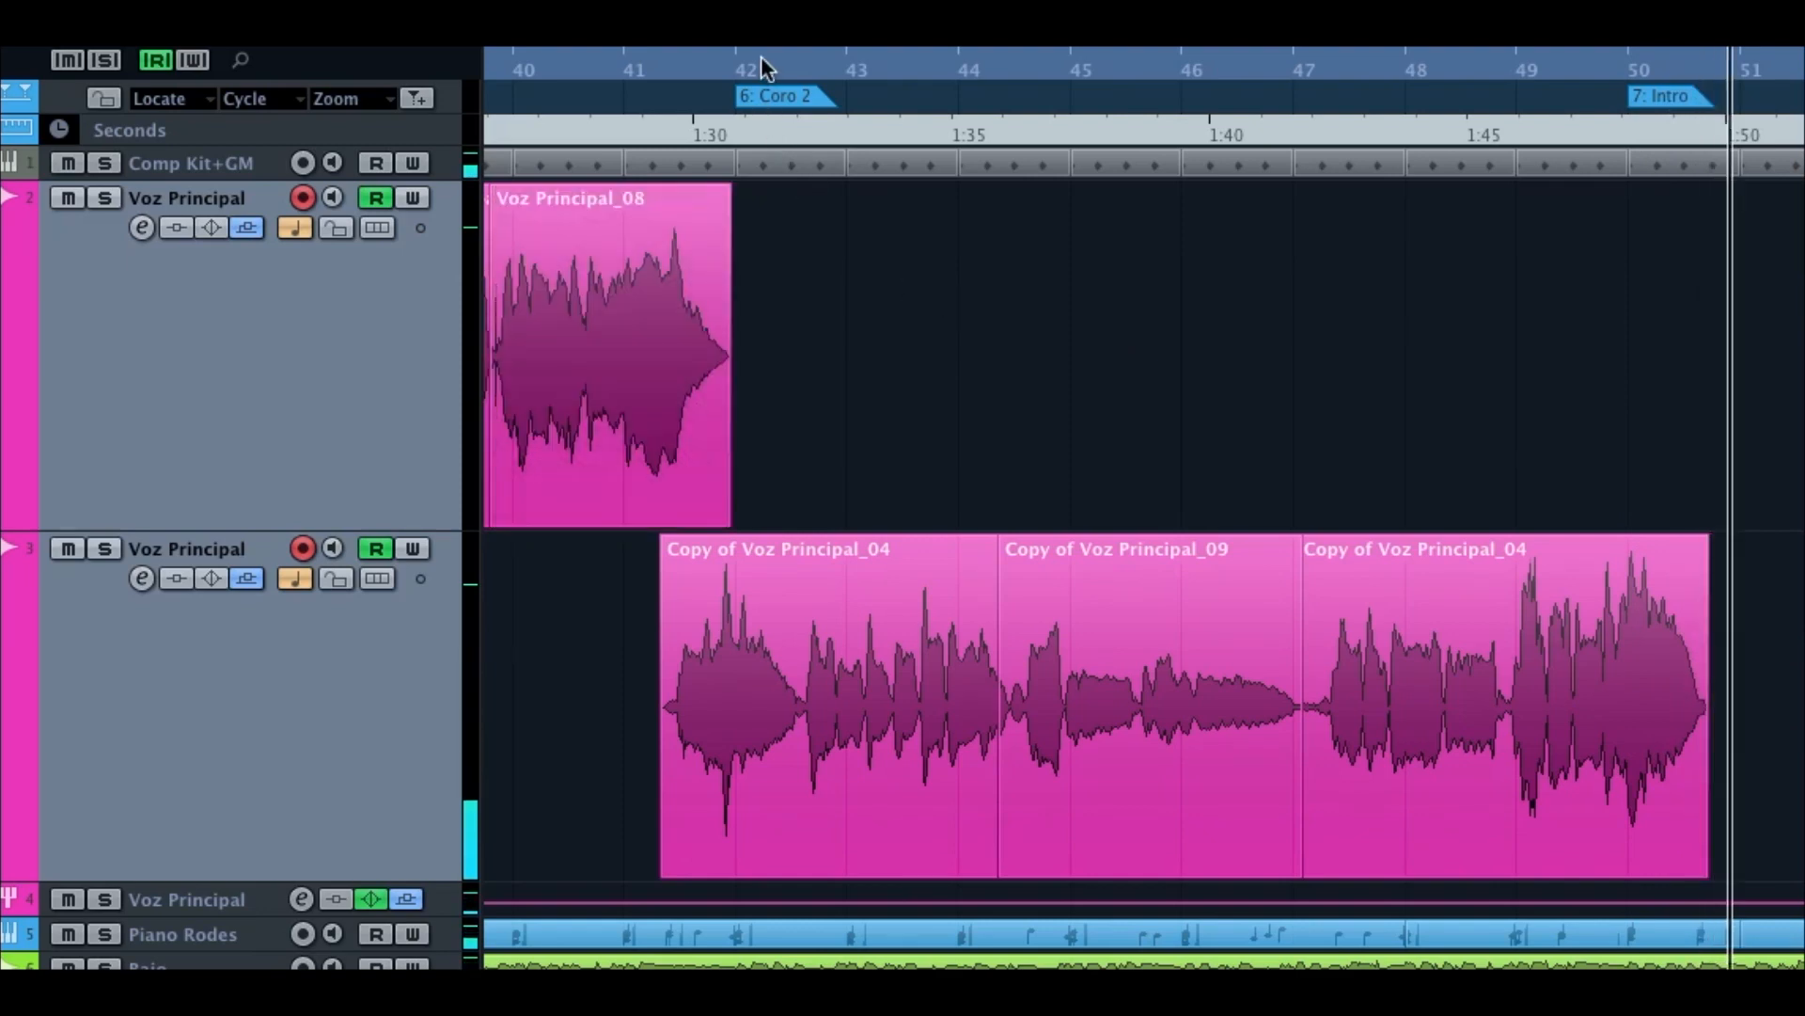
pyautogui.moveTo(768, 62); pyautogui.dragTo(775, 34)
pyautogui.hscroll(-2, 992, 270)
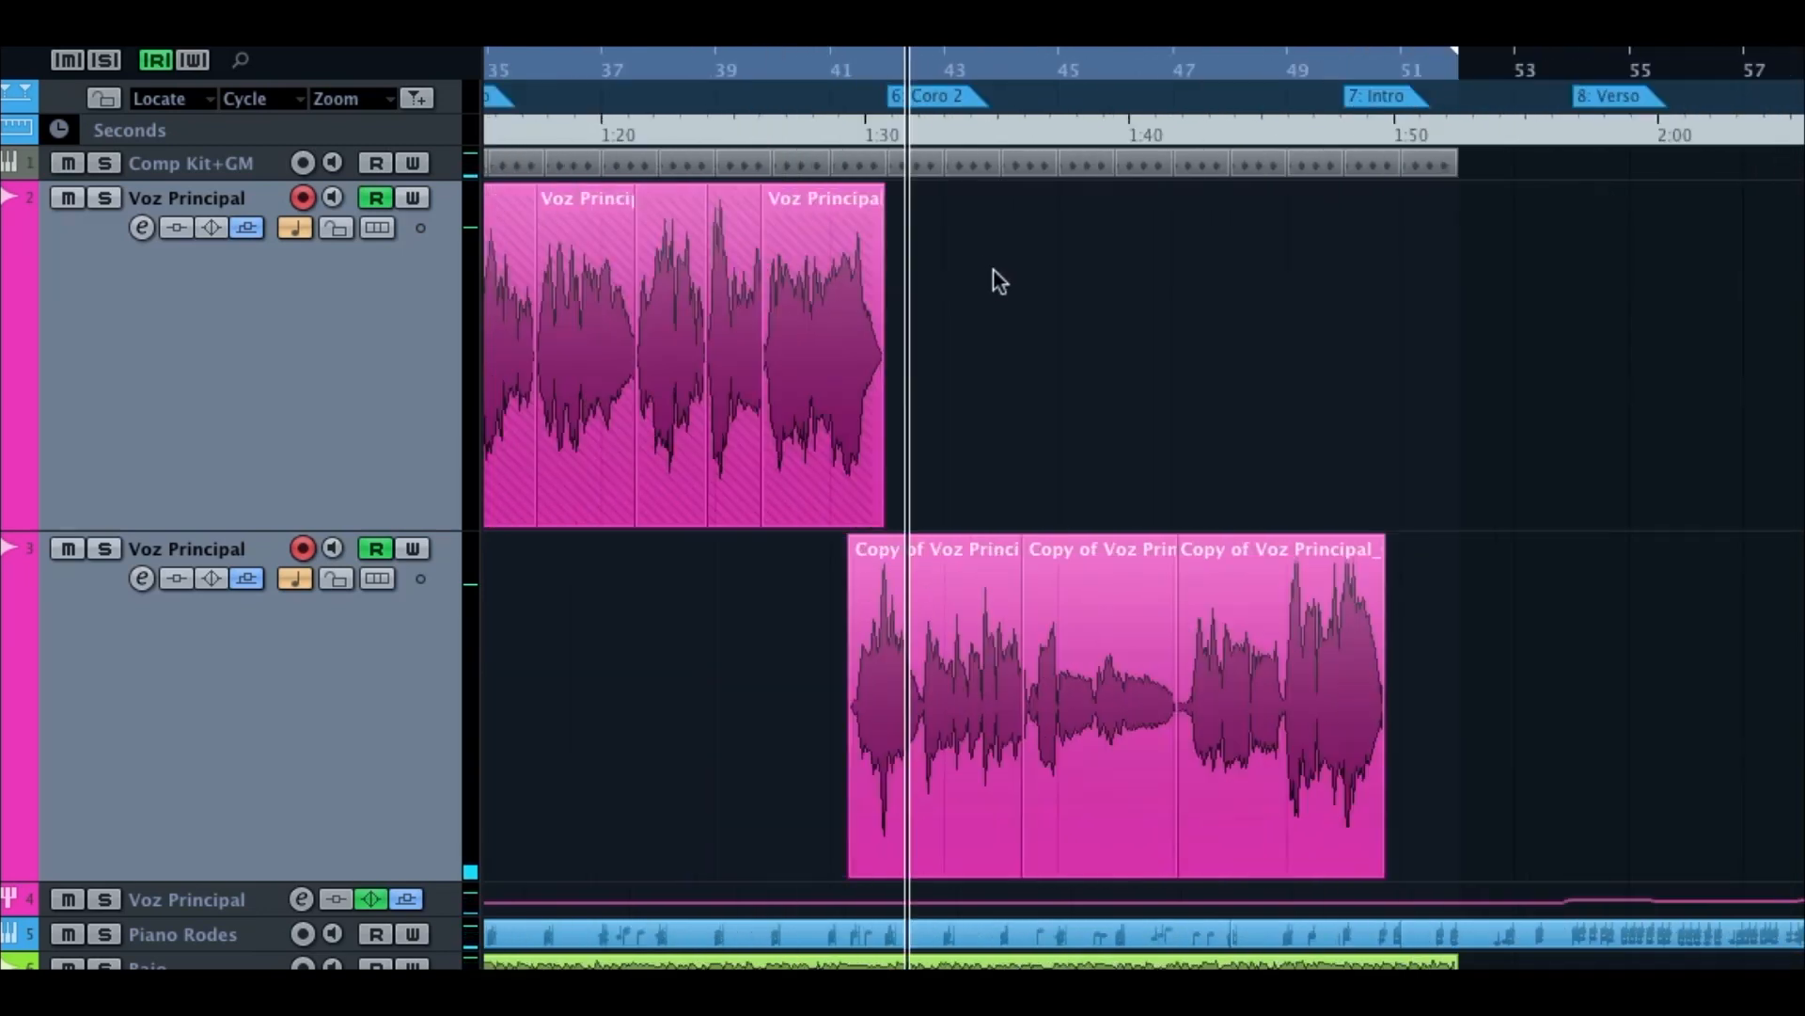
pyautogui.hscroll(-2, 996, 278)
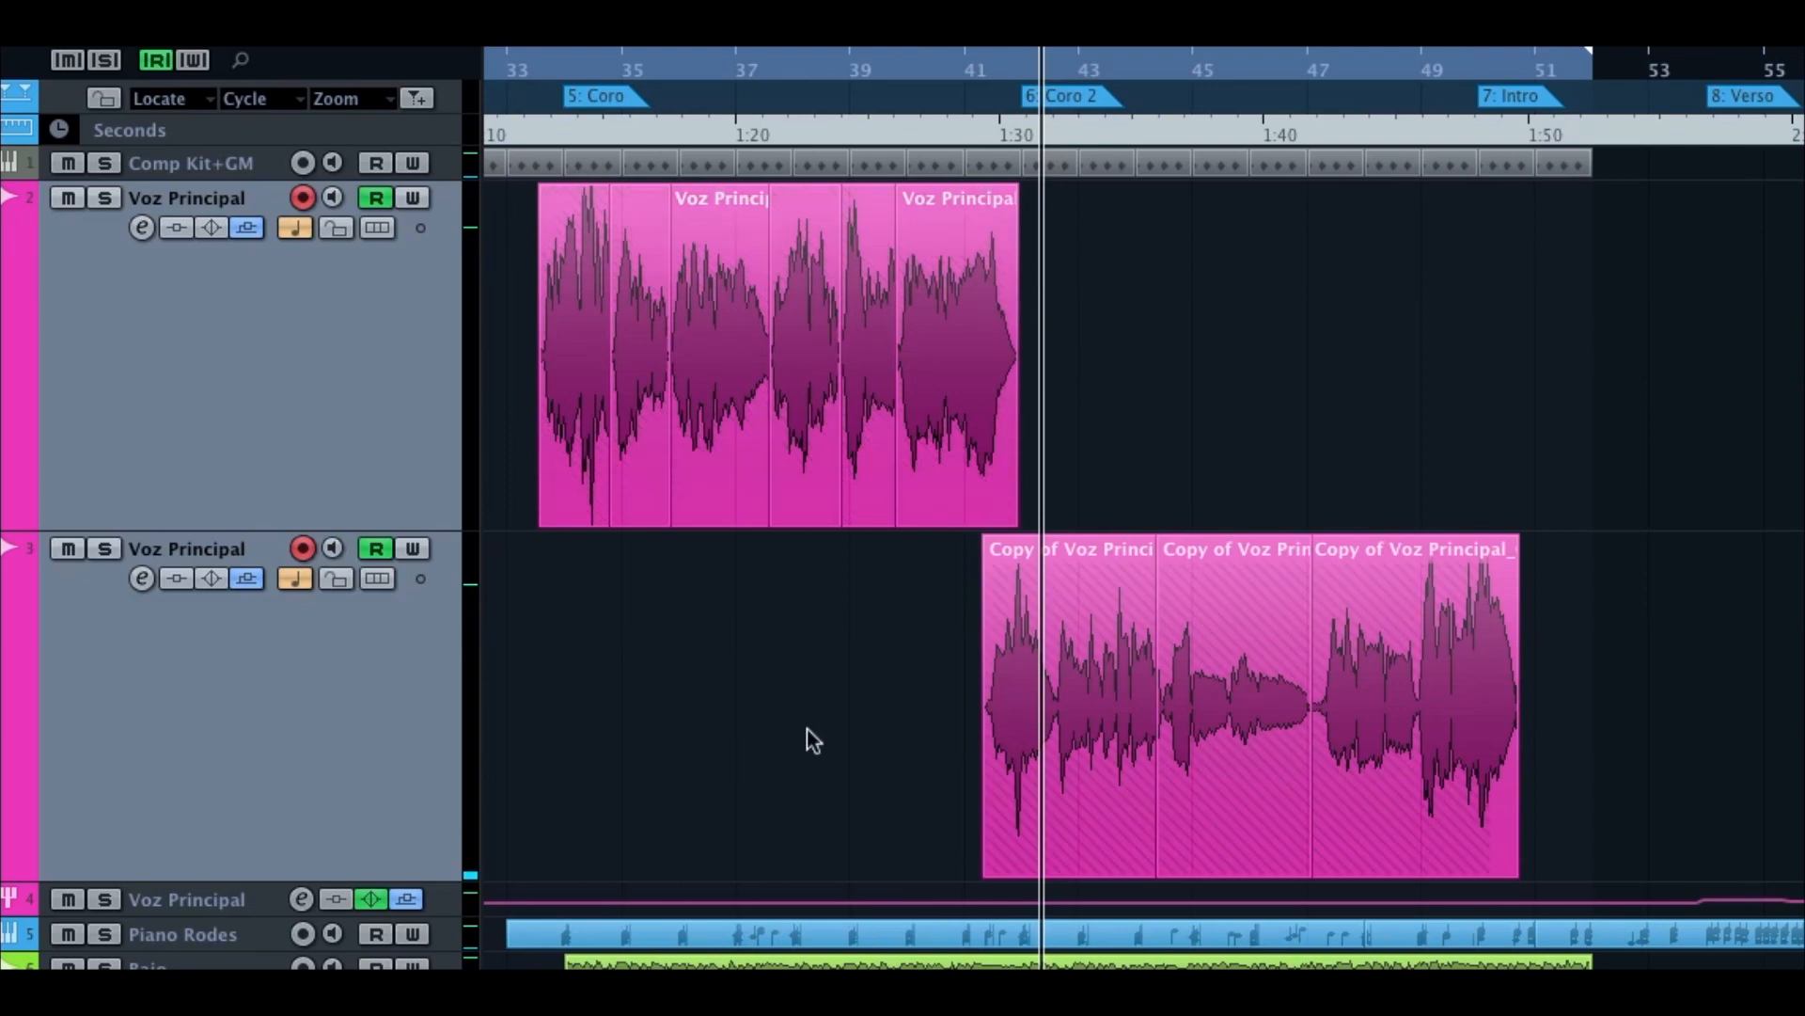